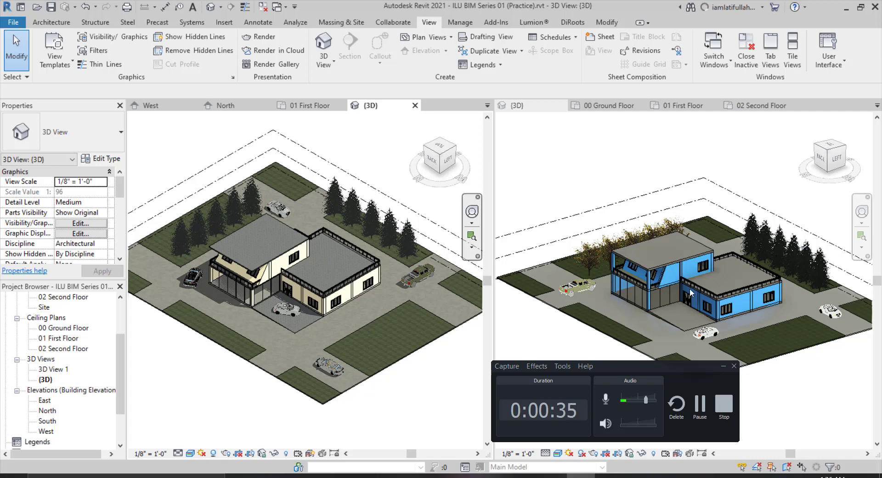
Orbit and zoom around the house in the 3D view to inspect the existing model.
left_click_drag(673, 367, 836, 477)
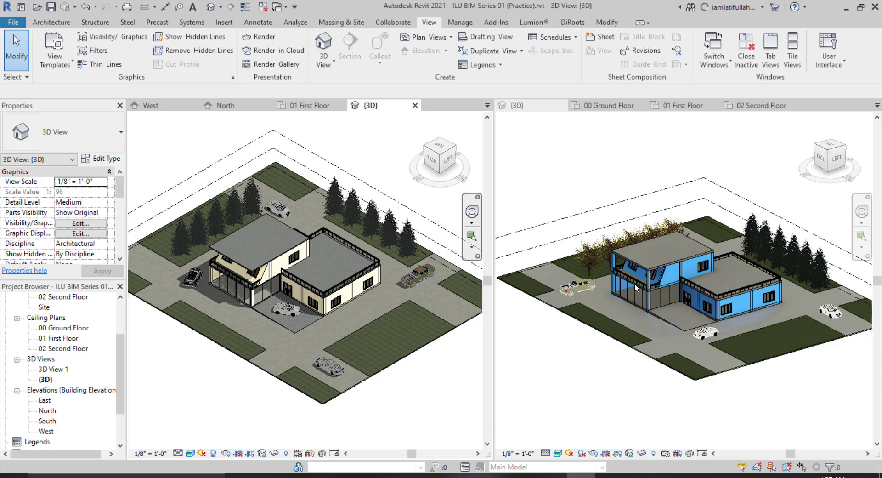
scroll(635, 287, "down", 2)
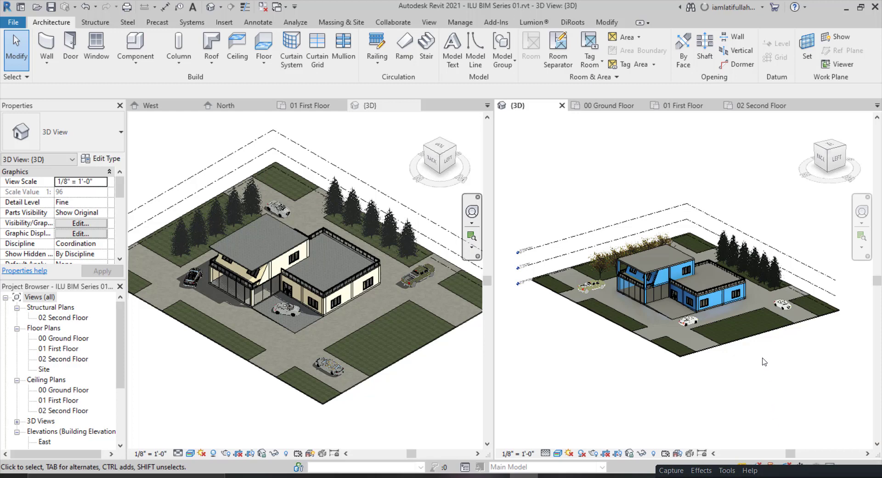
middle_click_drag(768, 346, 752, 387, "shift")
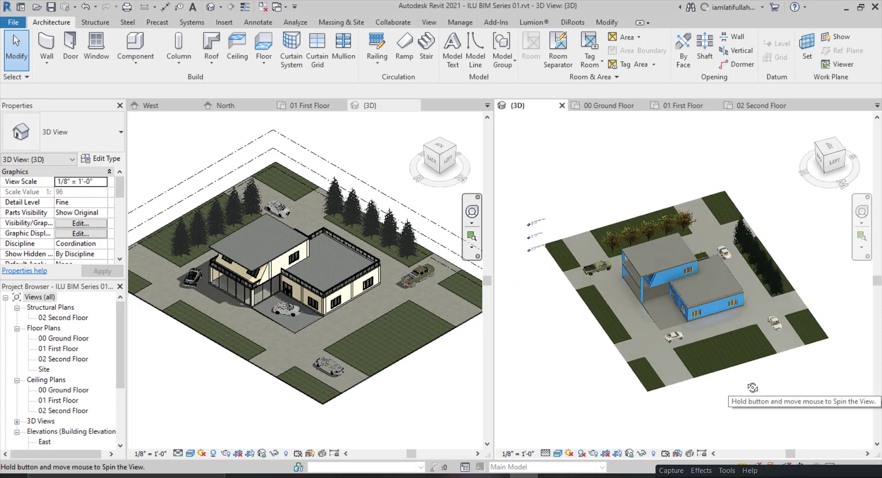
scroll(705, 334, "up", 5)
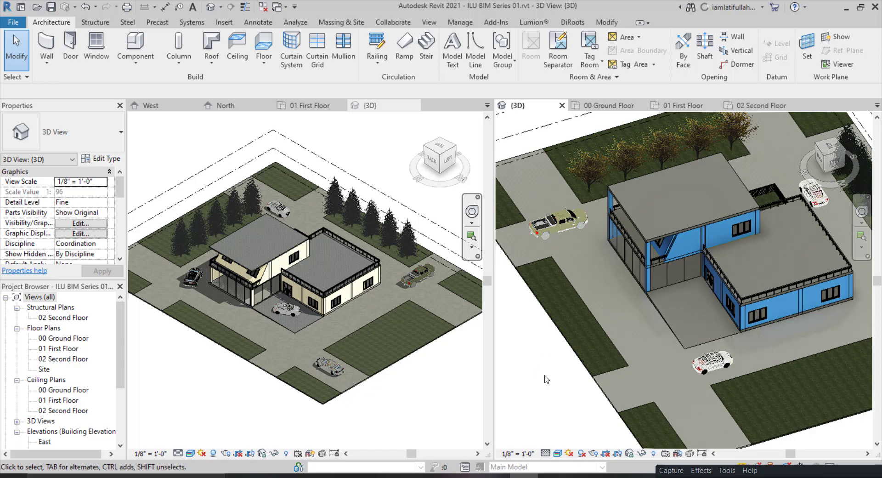
middle_click_drag(547, 380, 555, 340, "shift")
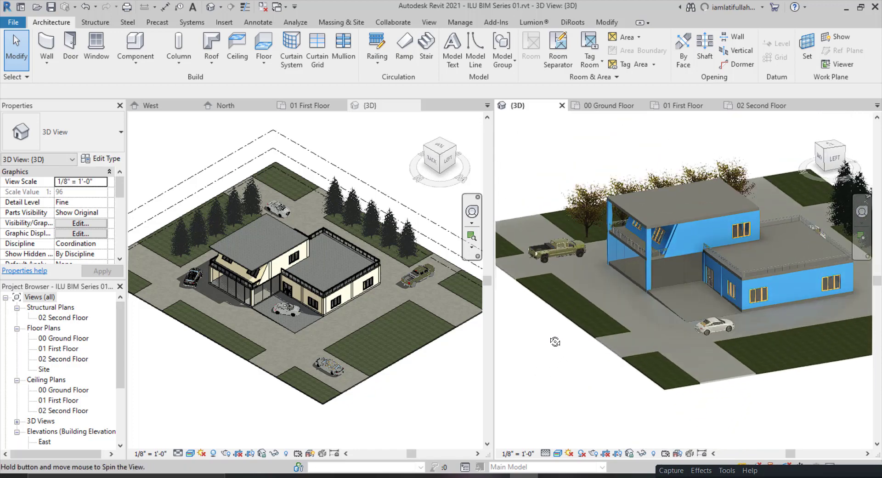
scroll(690, 370, "down", 1)
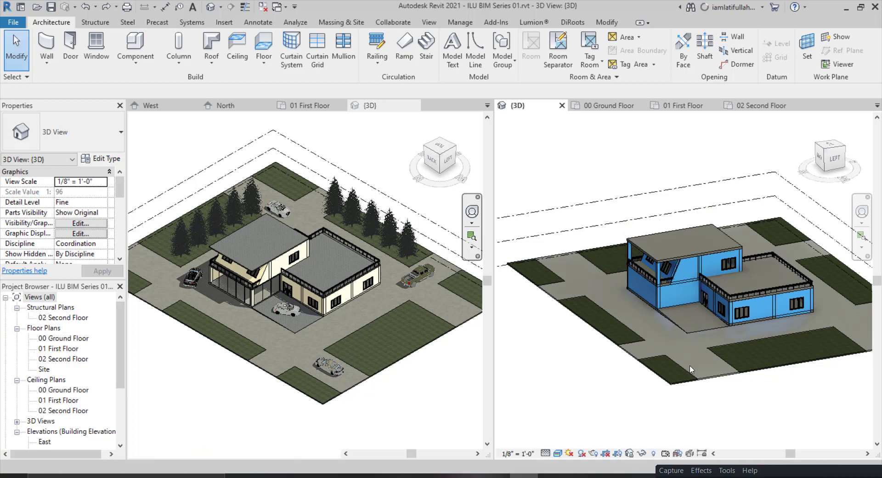
scroll(691, 369, "up", 3)
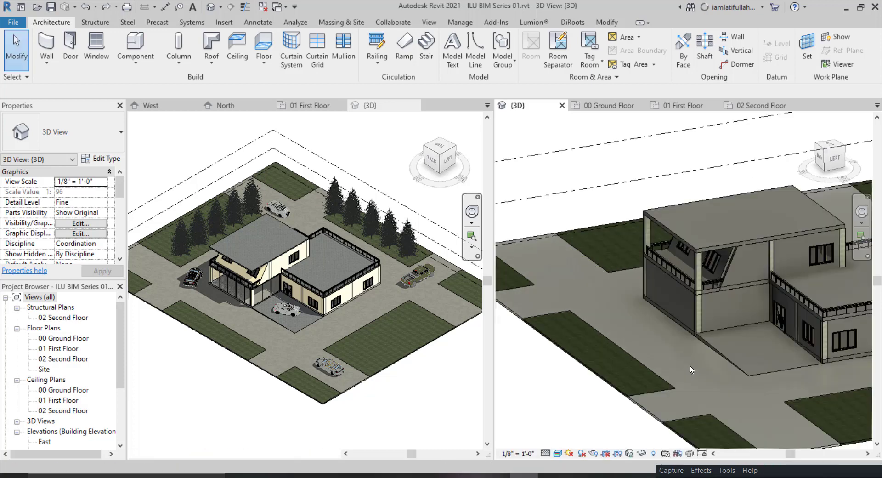
middle_click_drag(690, 369, 676, 345)
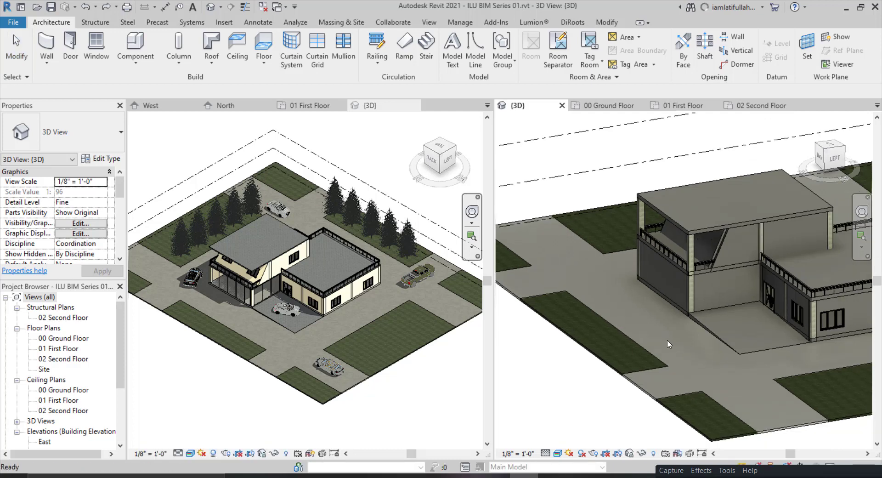
scroll(668, 344, "down", 3)
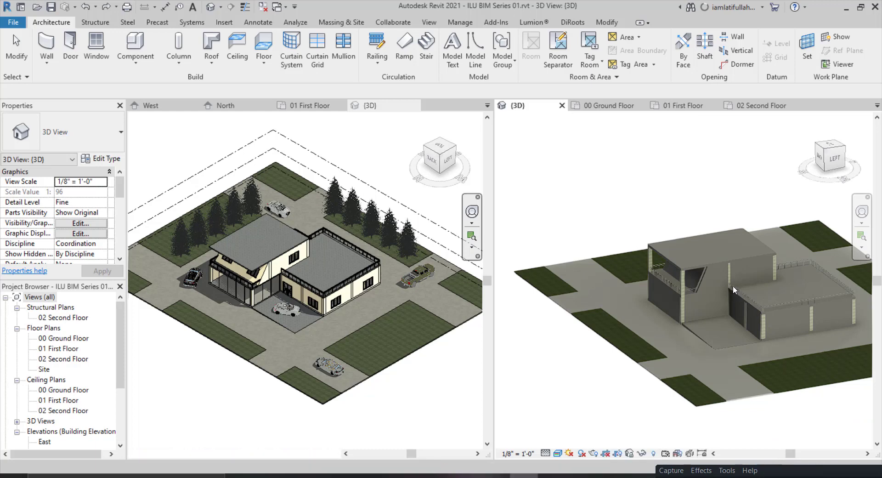
scroll(672, 304, "down", 1)
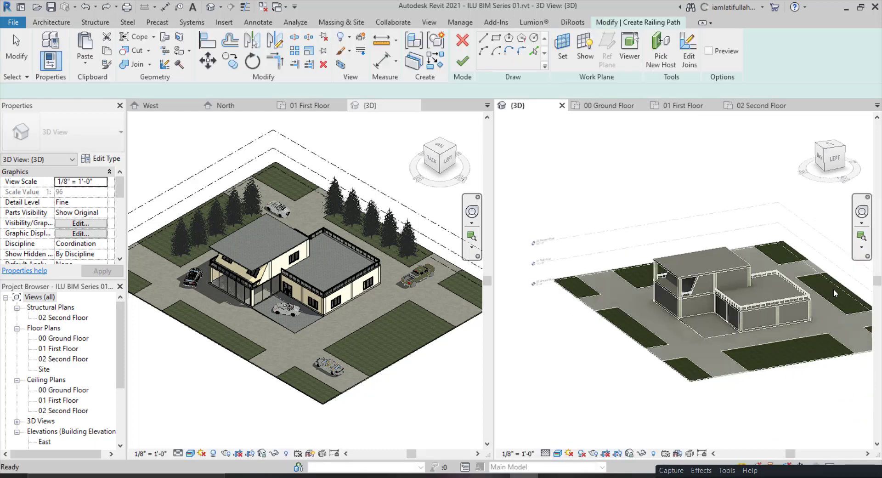
scroll(829, 289, "up", 1)
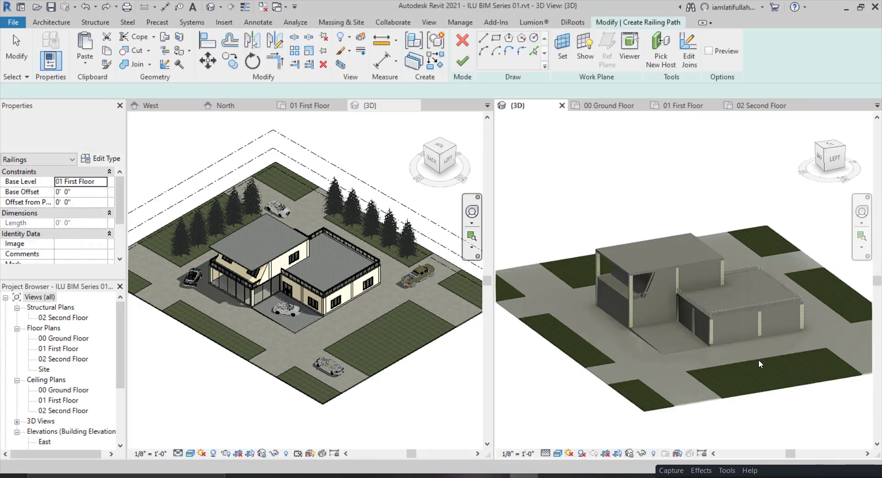
mouse_move(765, 473)
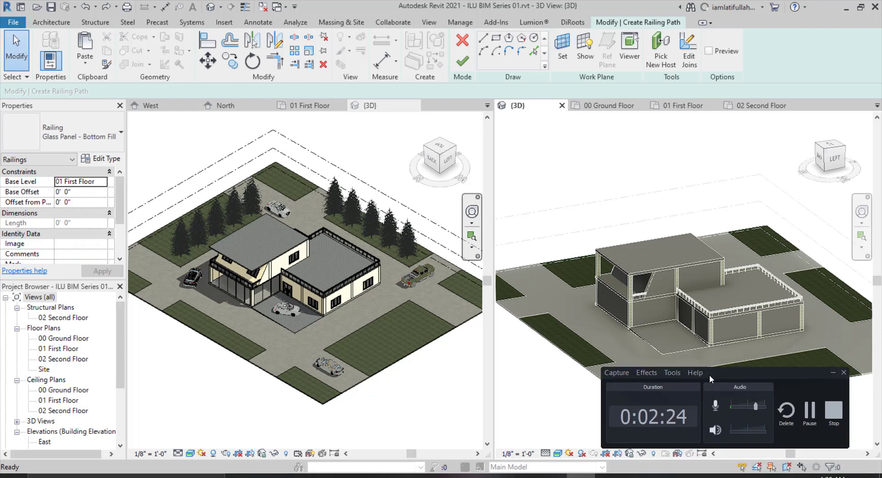
left_click(808, 410)
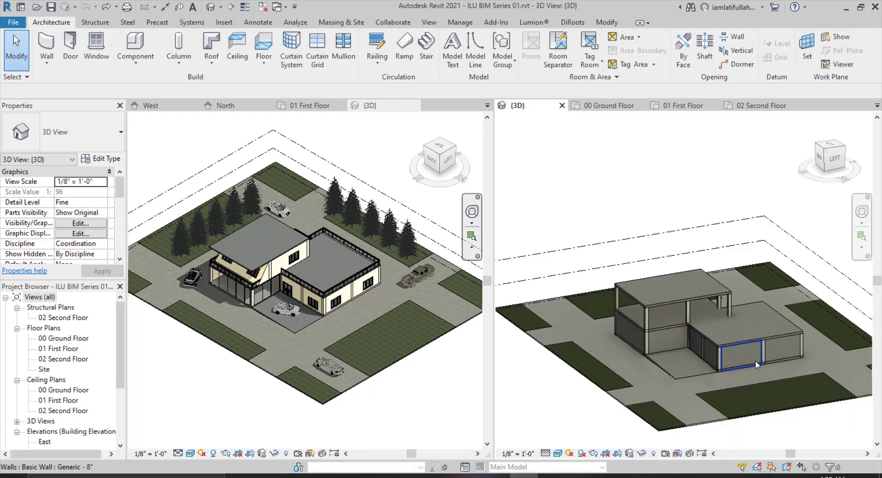
Turn the 3D view to the Left side, then select and delete all the building's walls and floors.
scroll(756, 360, "up", 2)
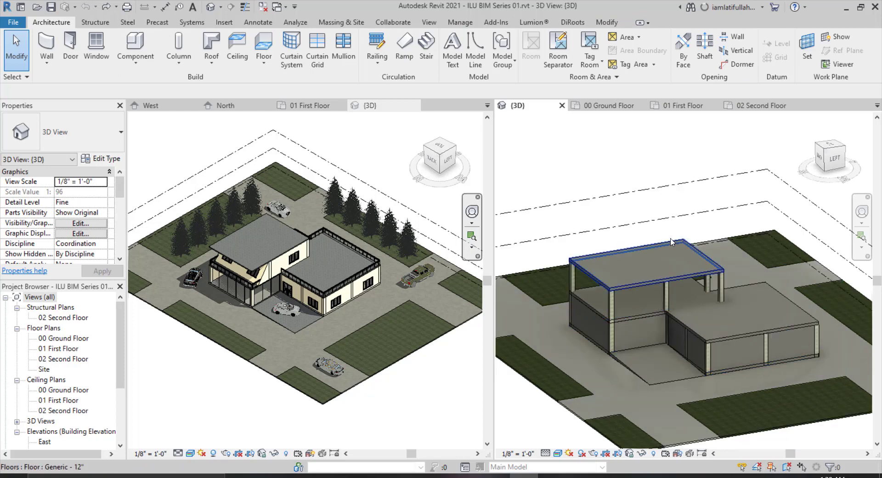
scroll(760, 286, "down", 3)
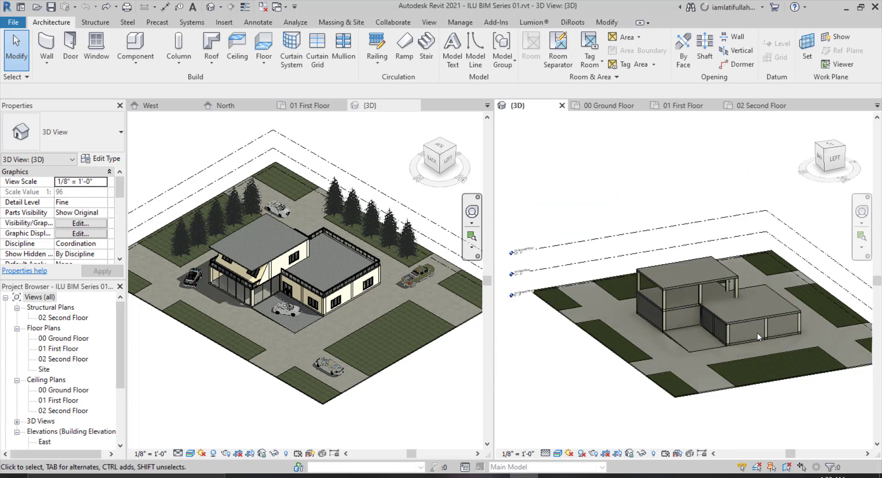
scroll(757, 332, "up", 2)
left_click(834, 160)
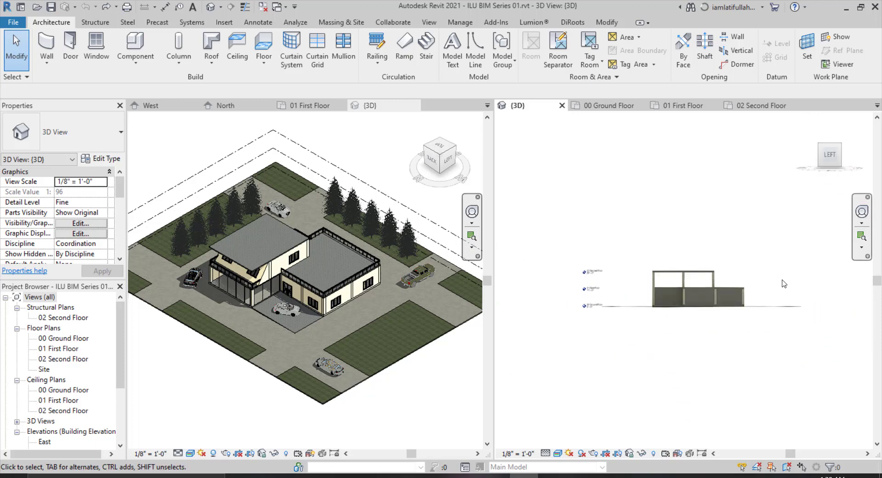
left_click_drag(780, 298, 610, 217)
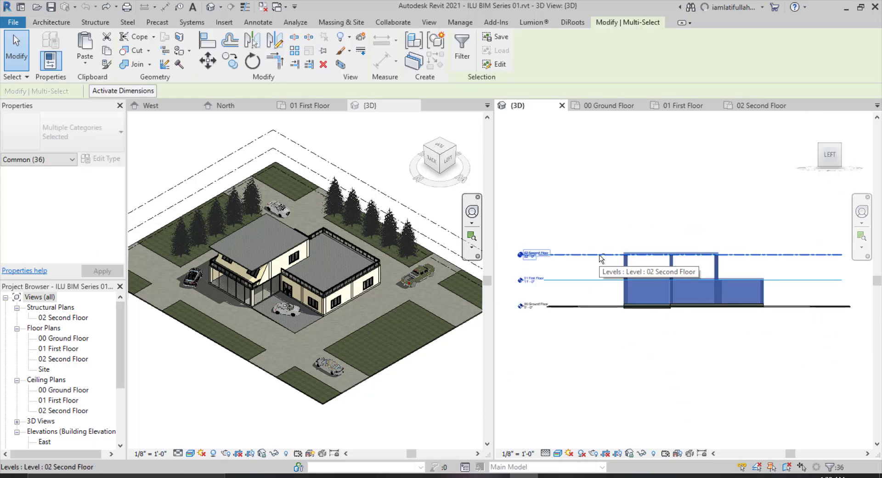
left_click(690, 282, "shift")
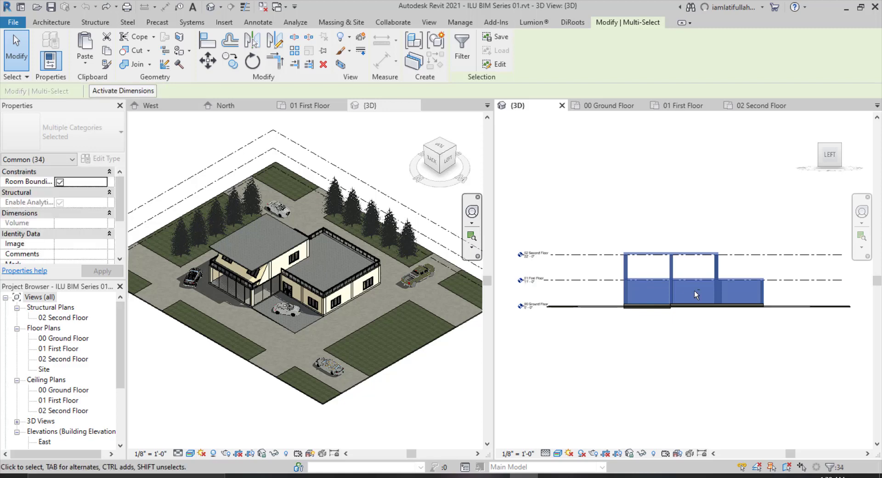
key("Delete")
key("Escape")
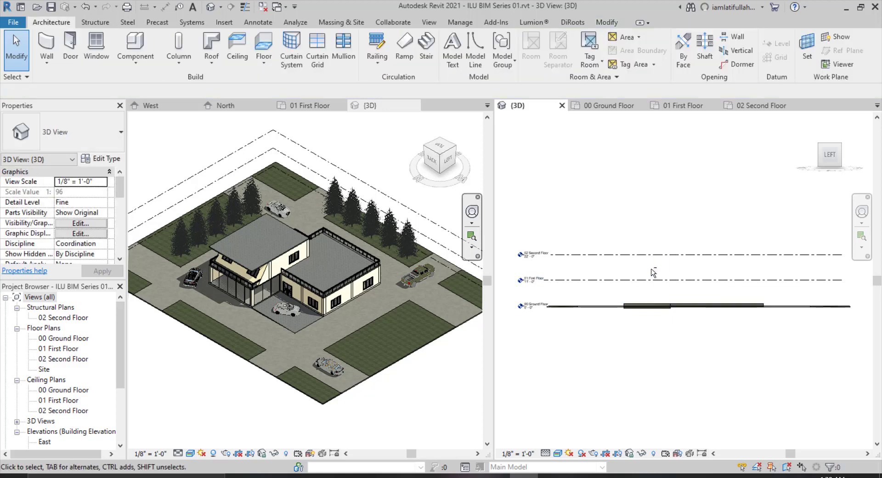
Delete the floor slab in the centre of the site.
middle_click_drag(653, 272, 661, 322, "shift")
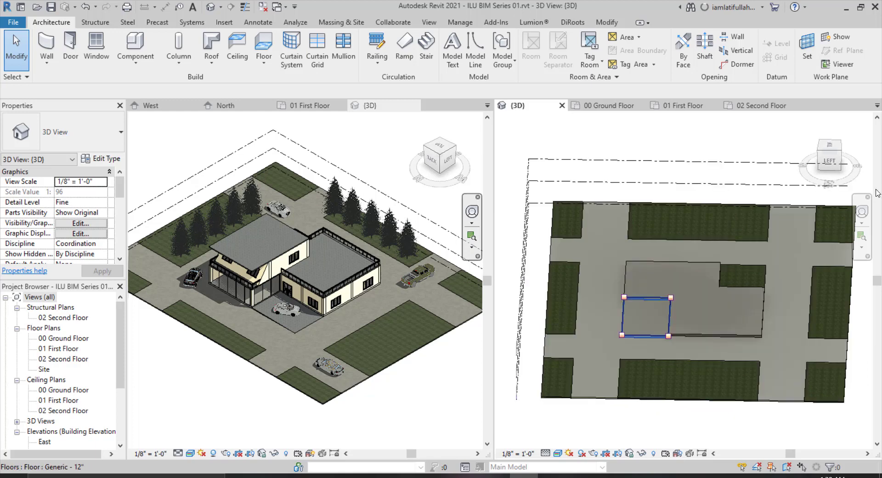
left_click(700, 331)
key("Delete")
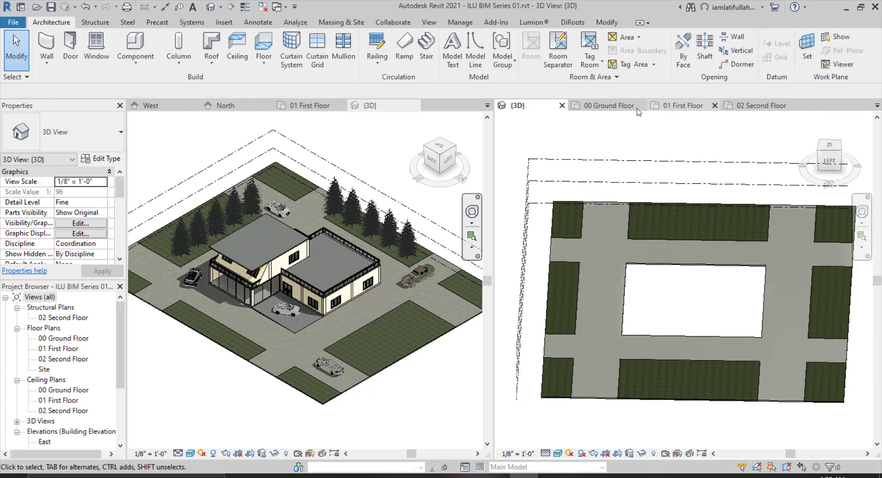
In the 00 Ground Floor plan, start a floor and sketch a 40'-0" by 40'-0" rectangular boundary in the central block.
left_click(606, 106)
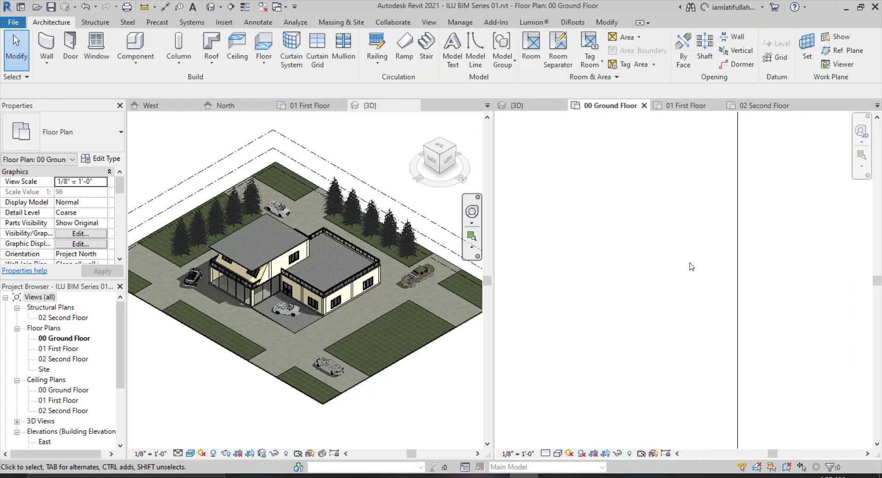
scroll(709, 271, "down", 5)
scroll(696, 275, "up", 1)
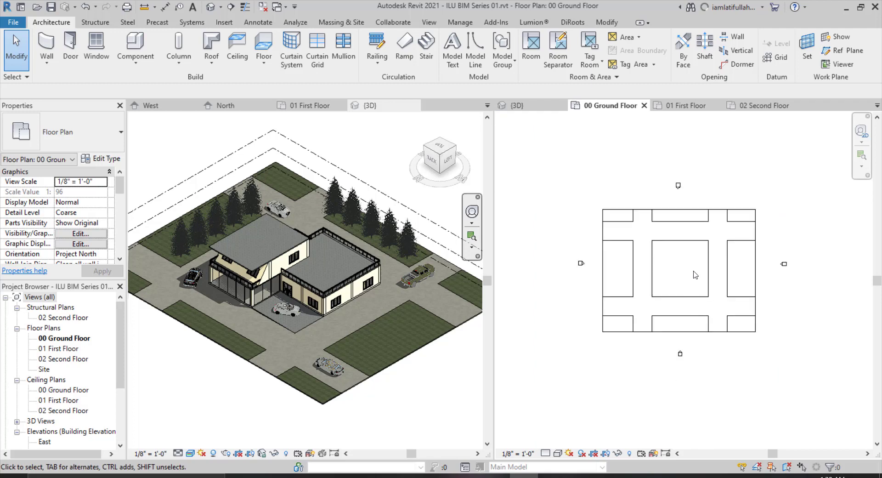
scroll(642, 233, "up", 2)
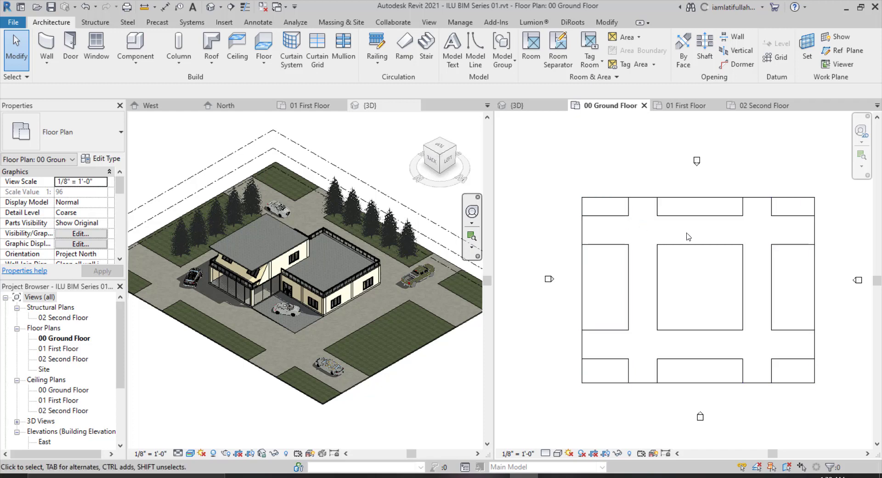
scroll(735, 303, "up", 1)
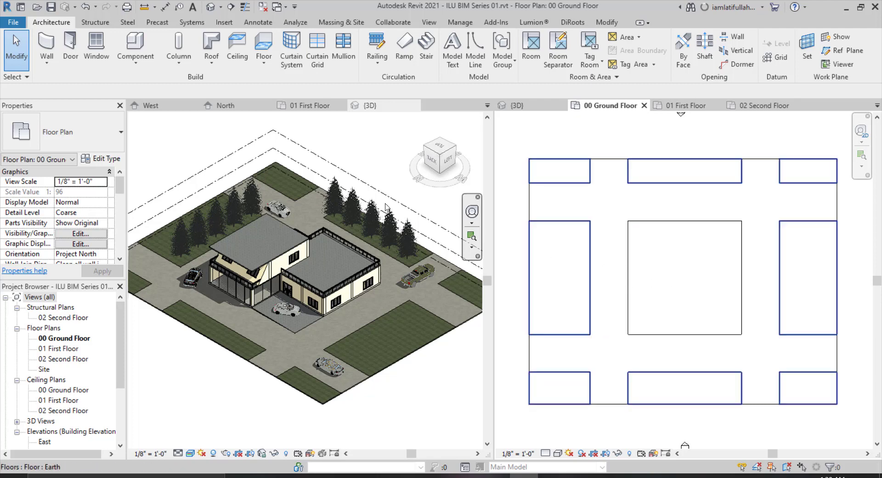
left_click(268, 49)
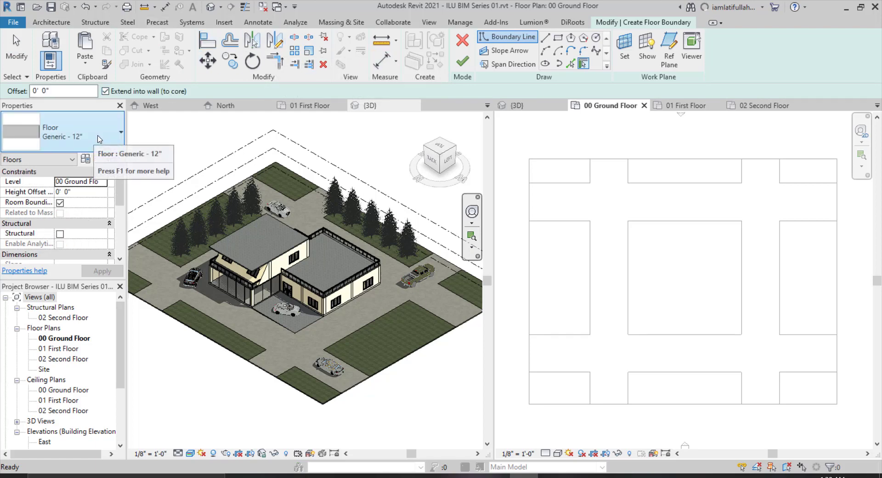
left_click(558, 38)
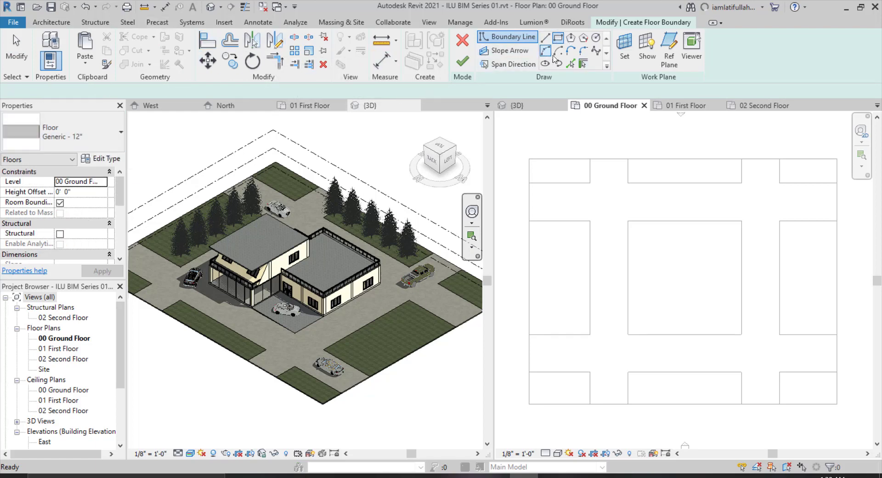
left_click(628, 269)
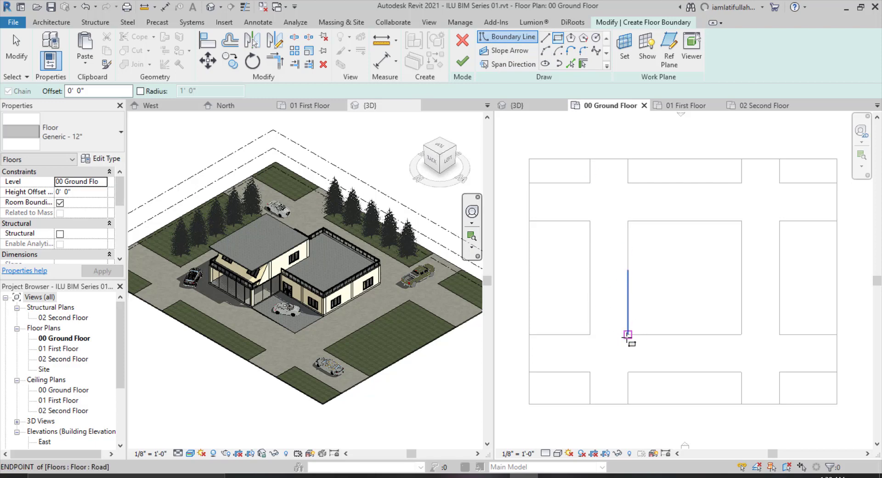
left_click(628, 334)
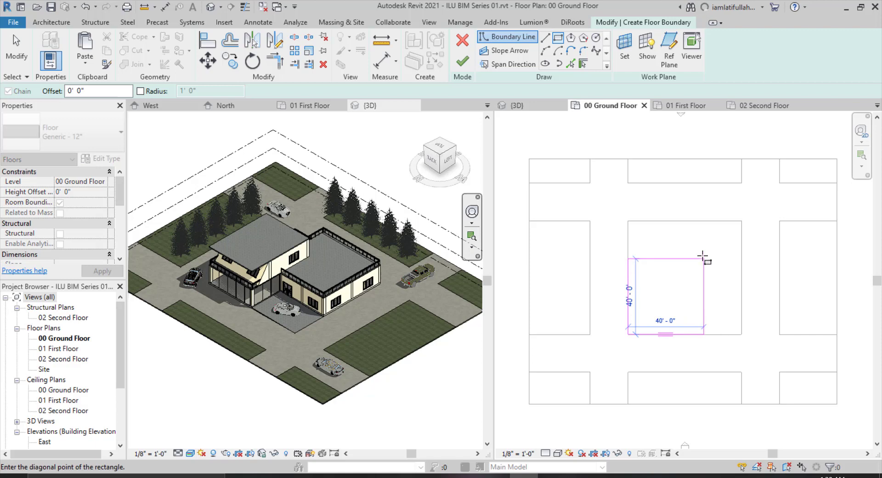
left_click(702, 258)
Sketch a second boundary rectangle about 30'-6" by 40'-6" overlapping the first toward the upper right.
scroll(723, 241, "up", 2)
left_click(741, 221)
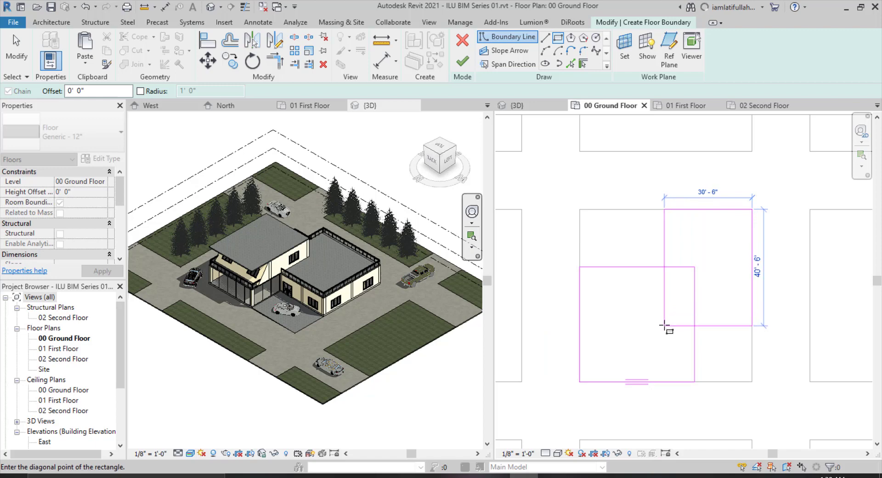
left_click(663, 324)
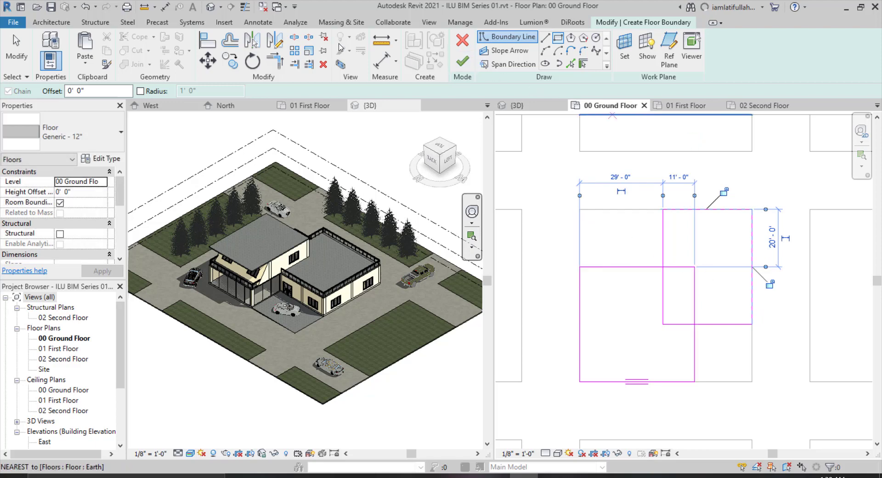
Trim the overlapping boundary lines to corners so the two rectangles form one L-shaped outline.
left_click(276, 60)
left_click(663, 254)
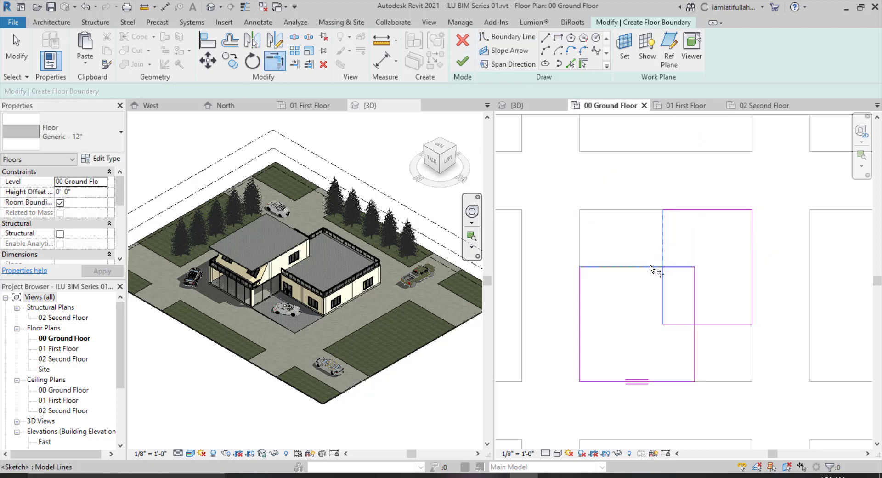
left_click(649, 267)
left_click(725, 324)
left_click(694, 347)
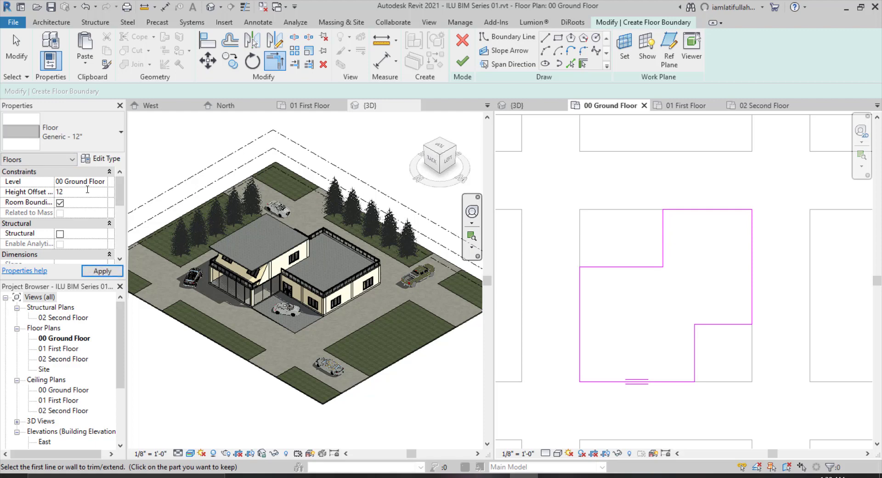
Set the floor's height offset to 12" and check the sketch in the 3D view.
left_click(87, 189)
type("12\"")
left_click(113, 272)
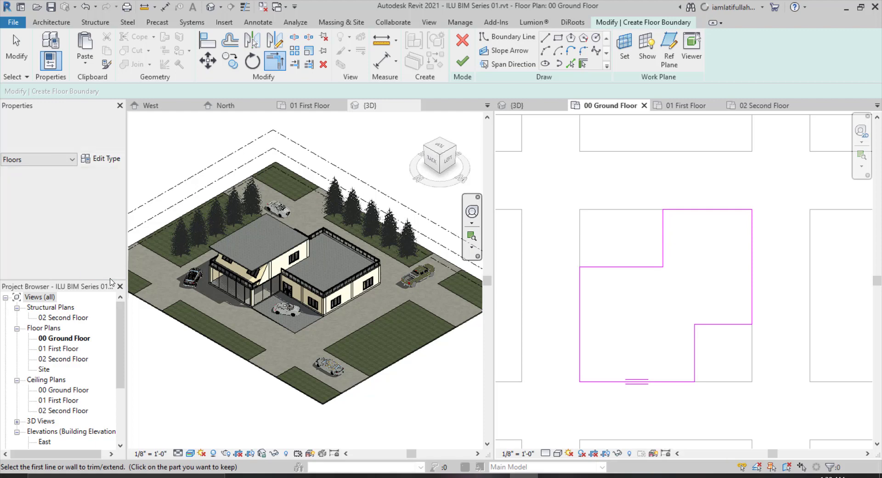
left_click(530, 108)
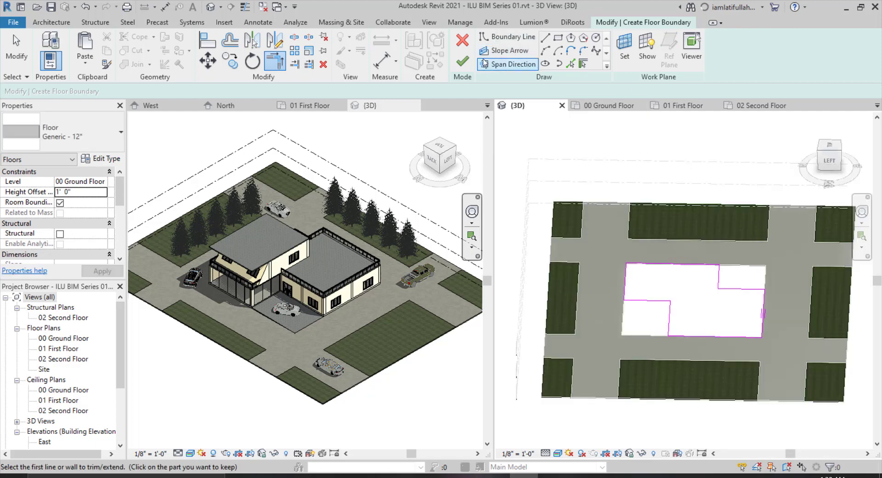
Finish the L-shaped floor sketch and orbit the 3D view to inspect the slab.
left_click(462, 61)
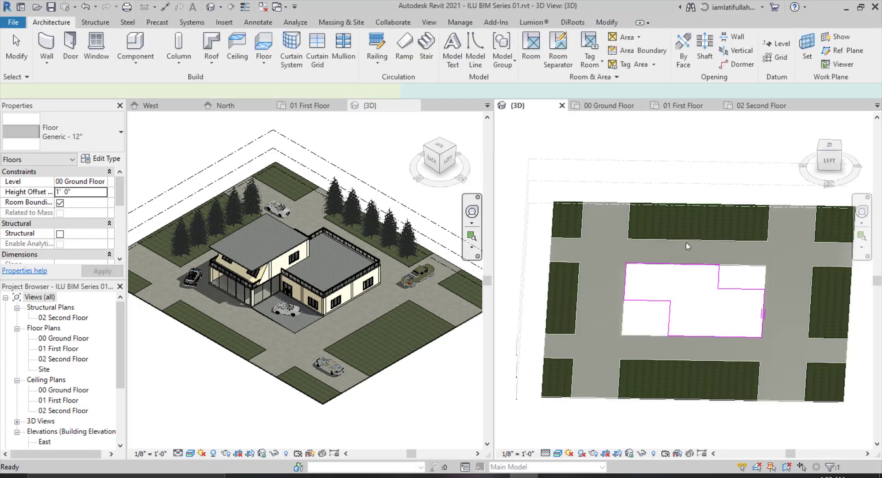
left_click(693, 141)
middle_click_drag(725, 360, 719, 332, "shift")
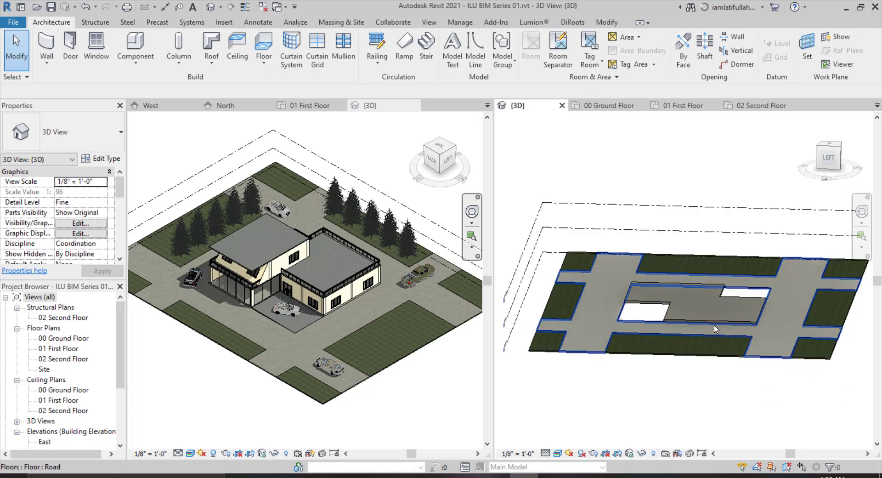
In the 00 Ground Floor plan, create an Earth floor as a 20'-0" by 20'-0" rectangle in the lower-right notch, checking it in 3D.
scroll(719, 332, "up", 5)
left_click(618, 109)
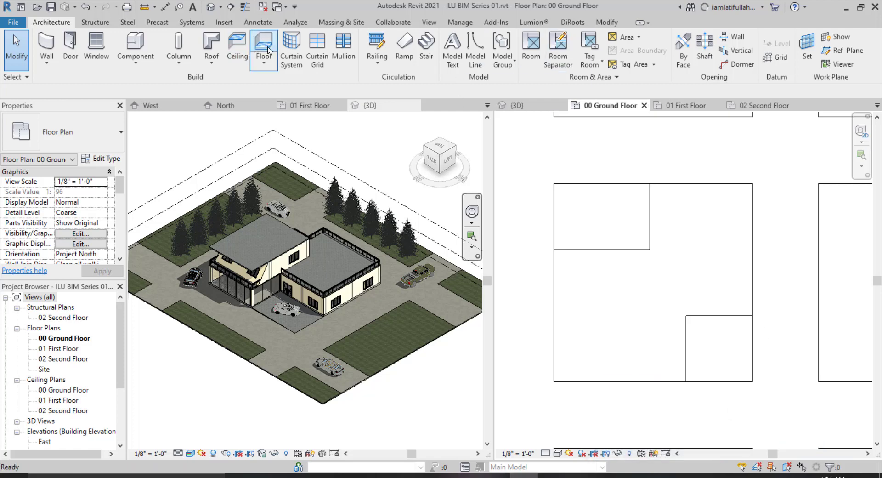
left_click(73, 134)
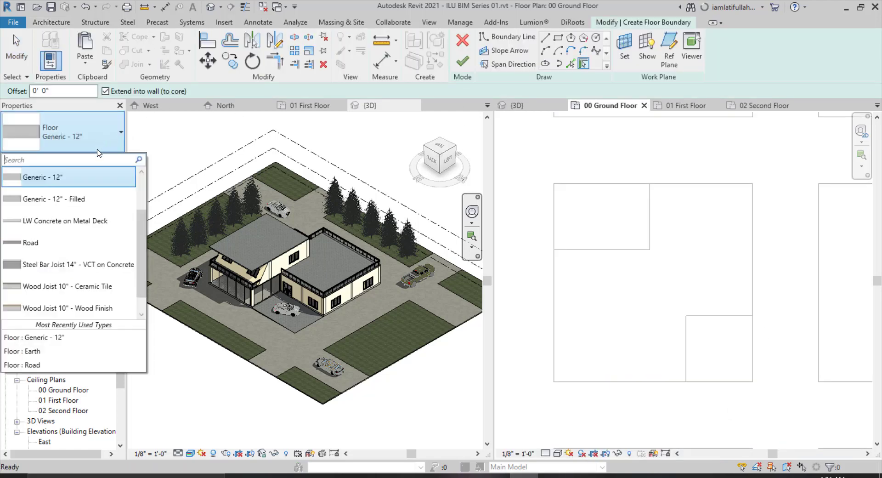
scroll(75, 246, "down", 1)
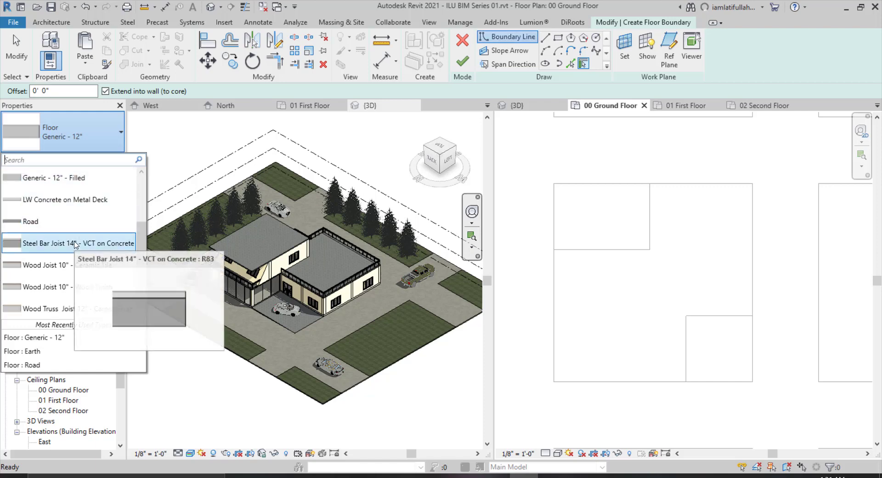
scroll(76, 243, "up", 4)
left_click(68, 213)
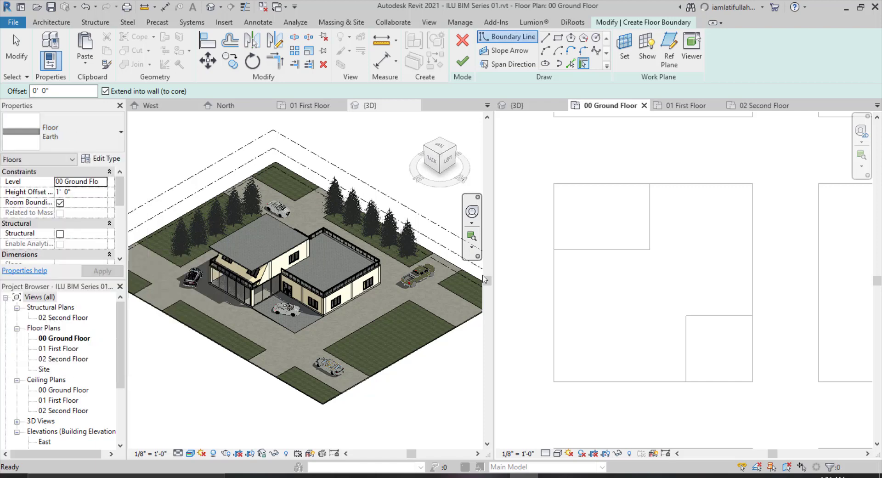
scroll(756, 393, "up", 2)
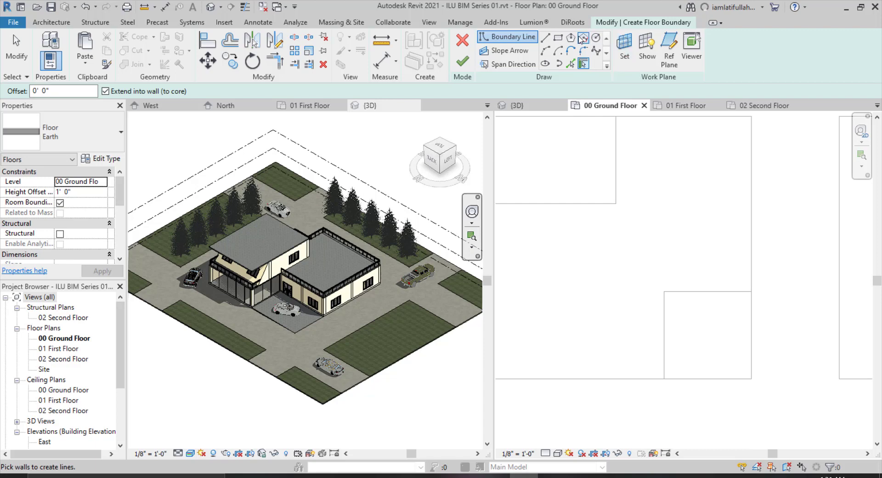
left_click(558, 38)
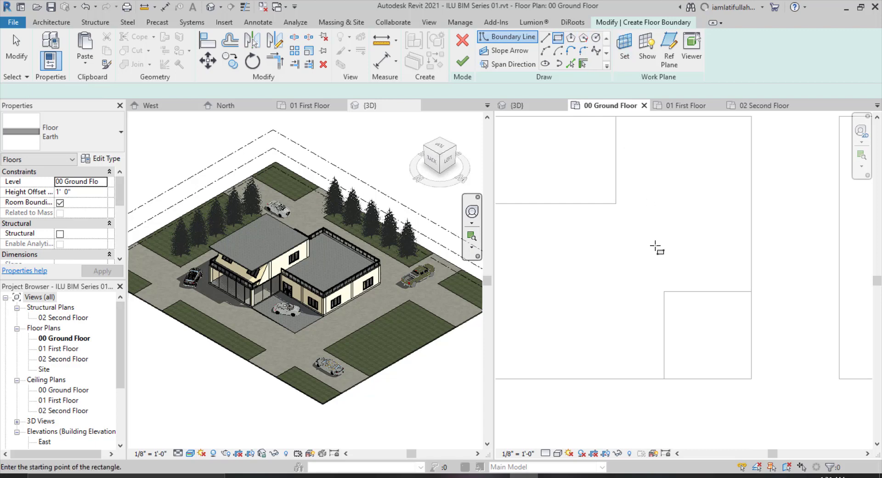
left_click(663, 292)
left_click(751, 379)
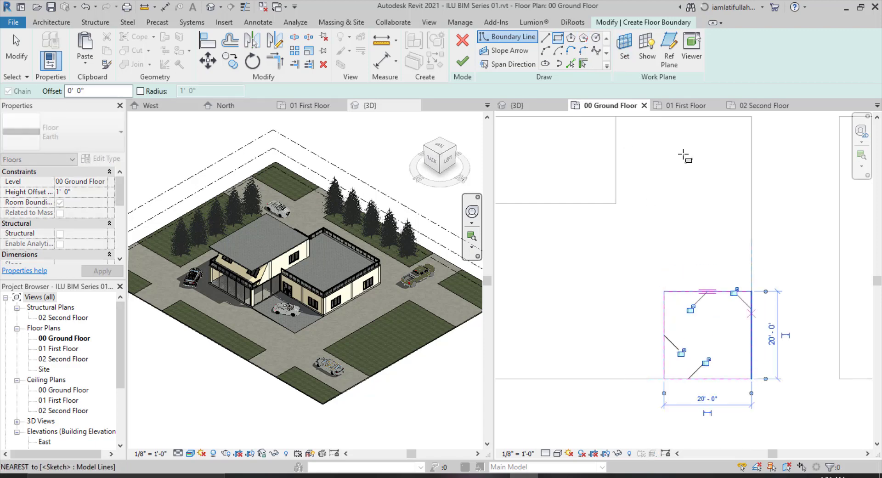
left_click(463, 62)
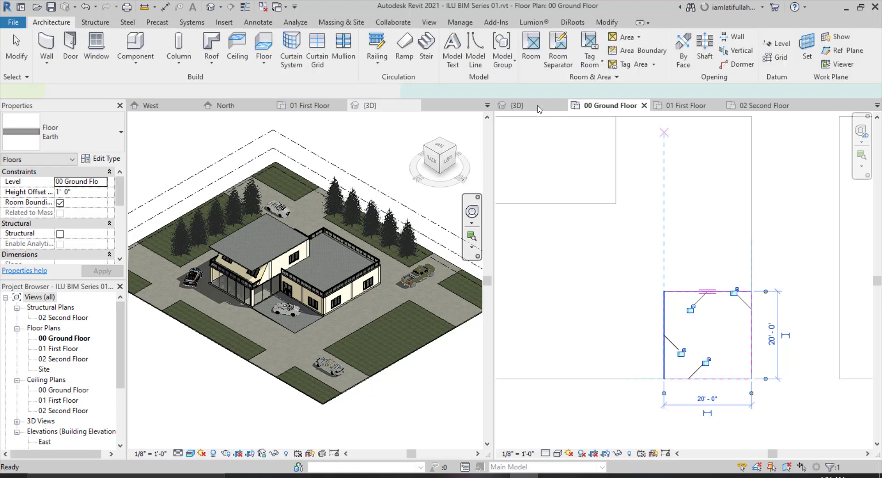
left_click(517, 105)
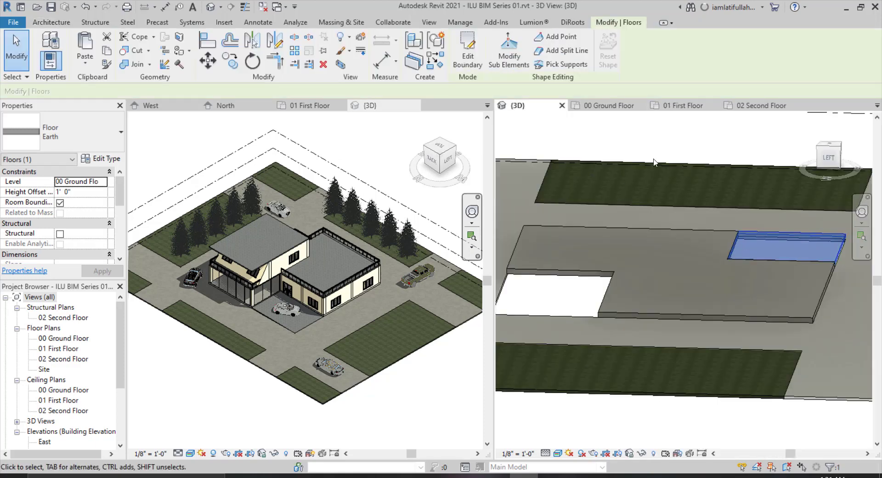
left_click(538, 126)
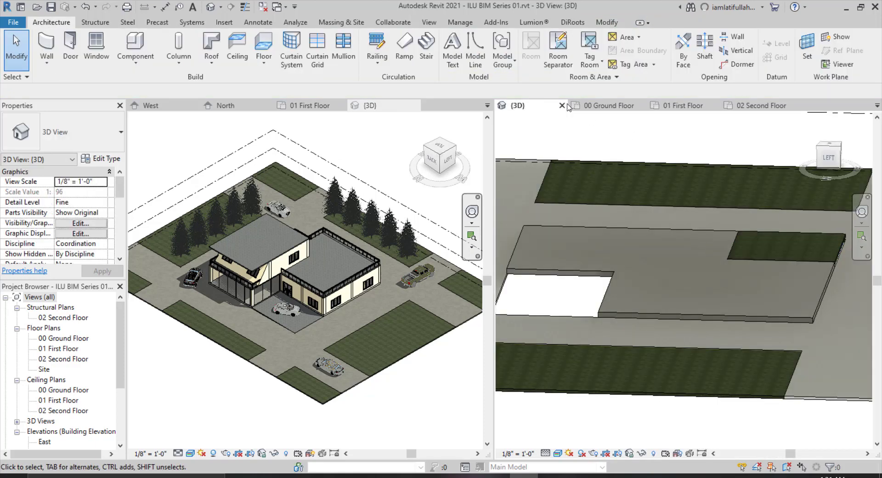
Create another Earth floor as a 29'-0" by 20'-0" rectangle in the upper-left notch of the ground floor plan.
left_click(622, 107)
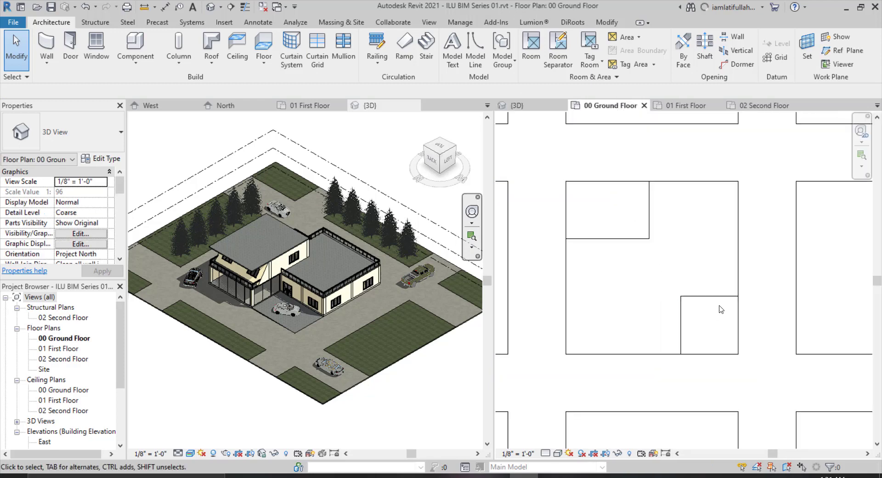
scroll(654, 221, "up", 3)
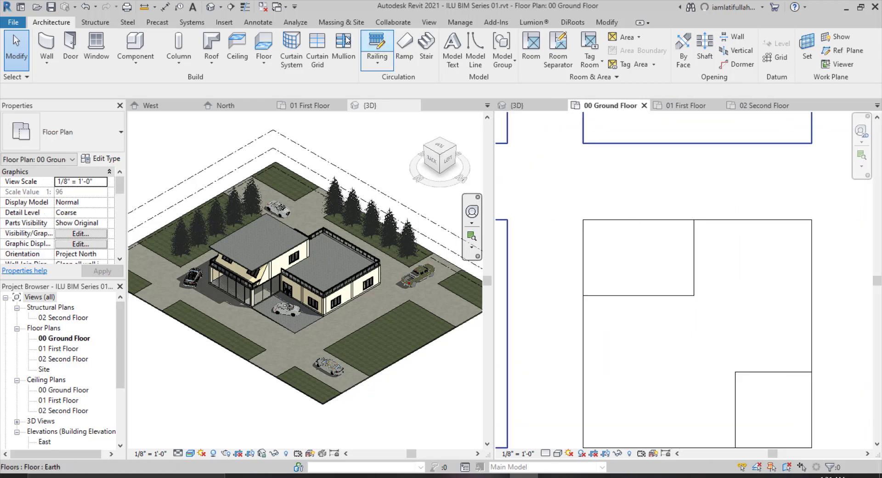
left_click(264, 46)
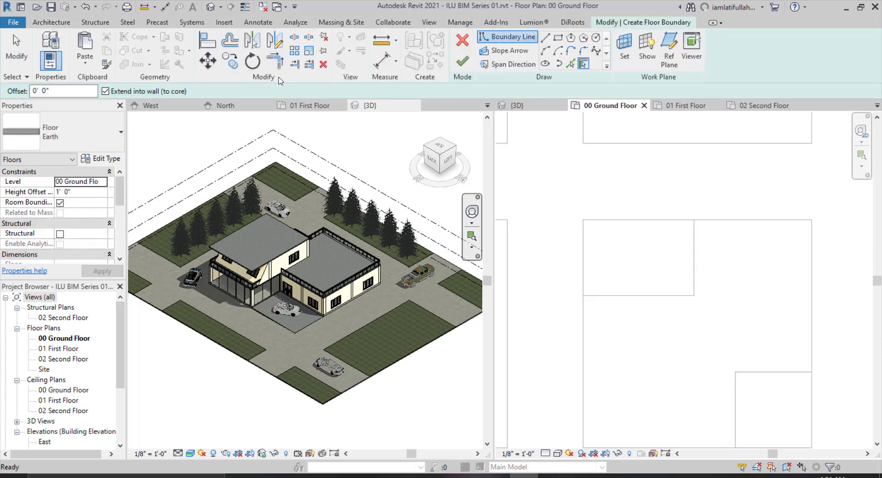
left_click(558, 39)
left_click(583, 219)
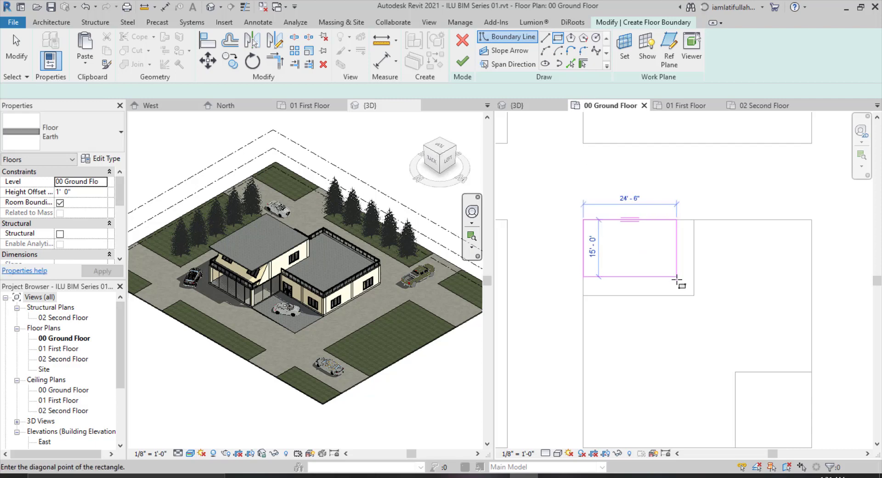
left_click(693, 295)
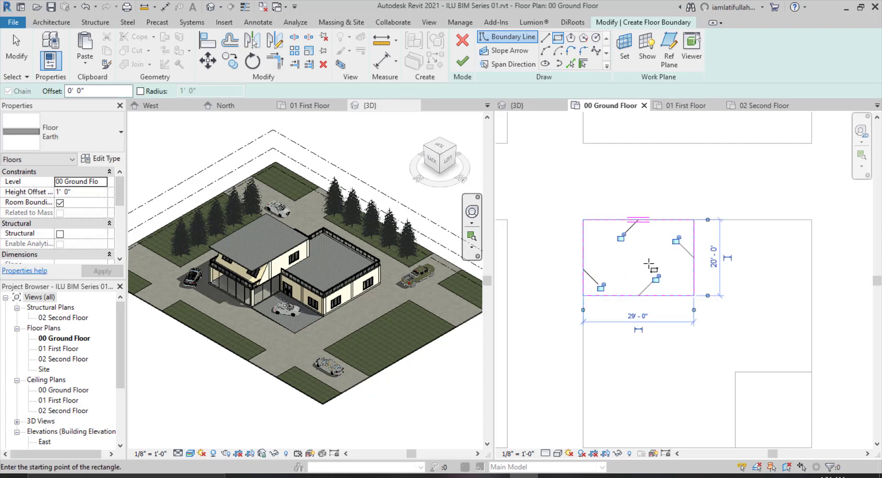
left_click(462, 61)
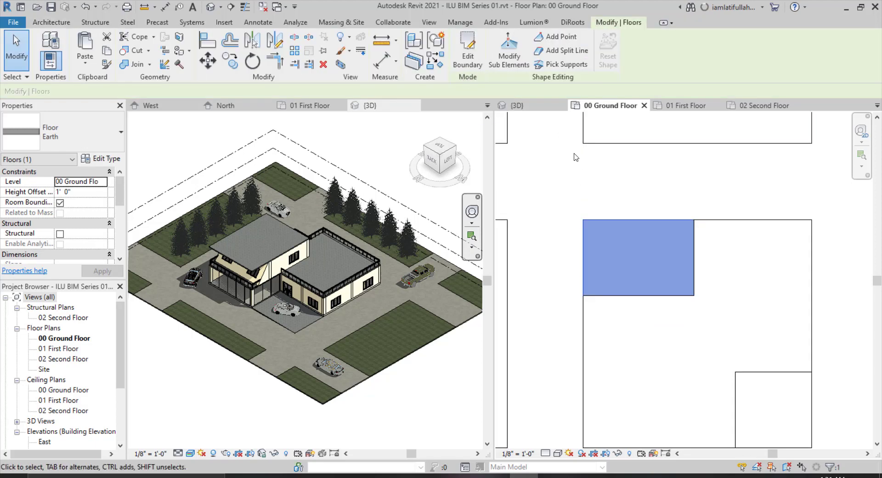
Inspect the new upper-left floor in the 3D view.
left_click(522, 102)
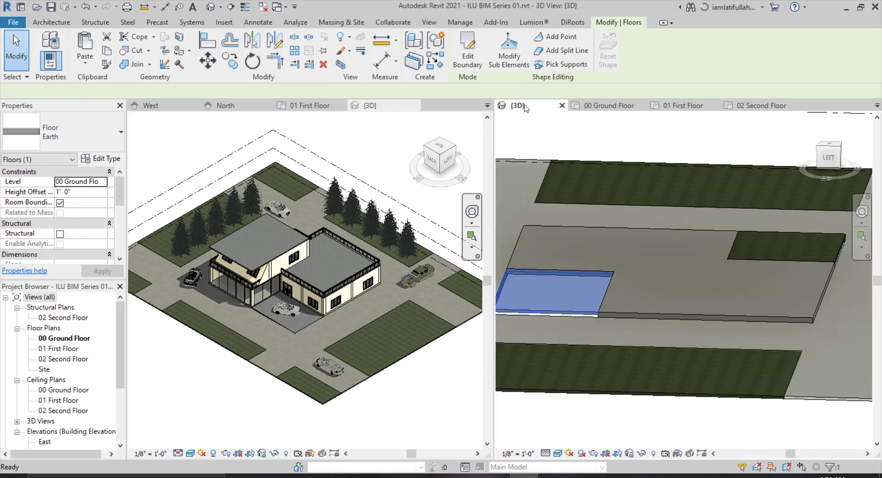
scroll(751, 310, "down", 1)
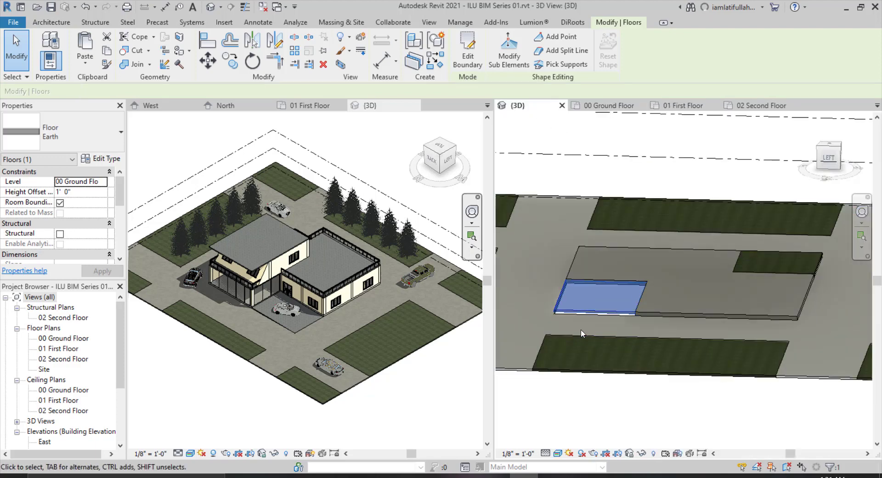
key("Escape")
scroll(538, 318, "up", 3)
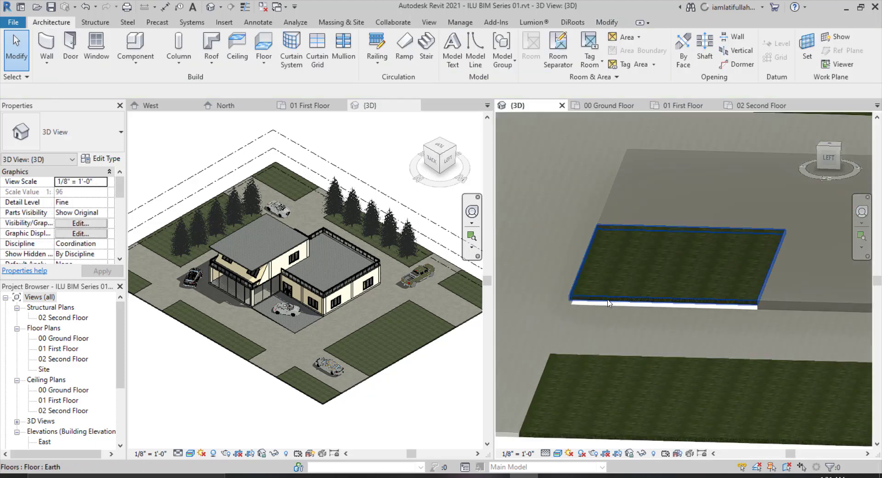
Change the new floor's type to Generic - 12".
left_click(89, 140)
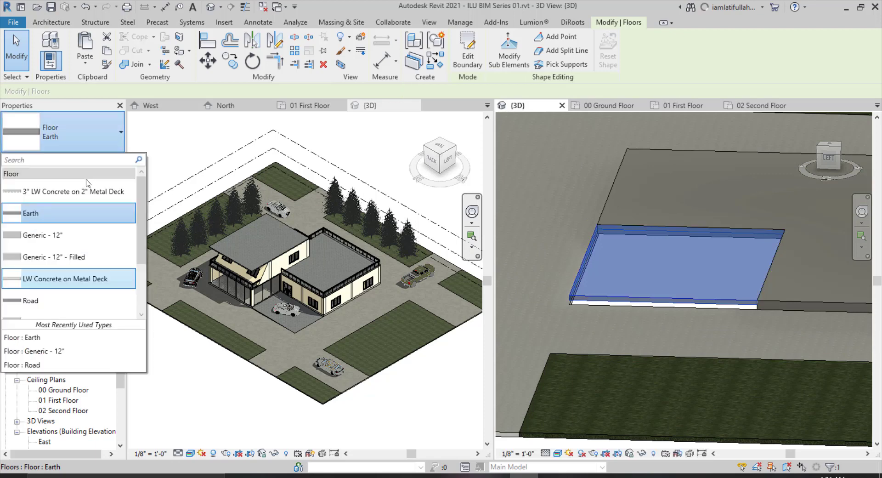
left_click(69, 235)
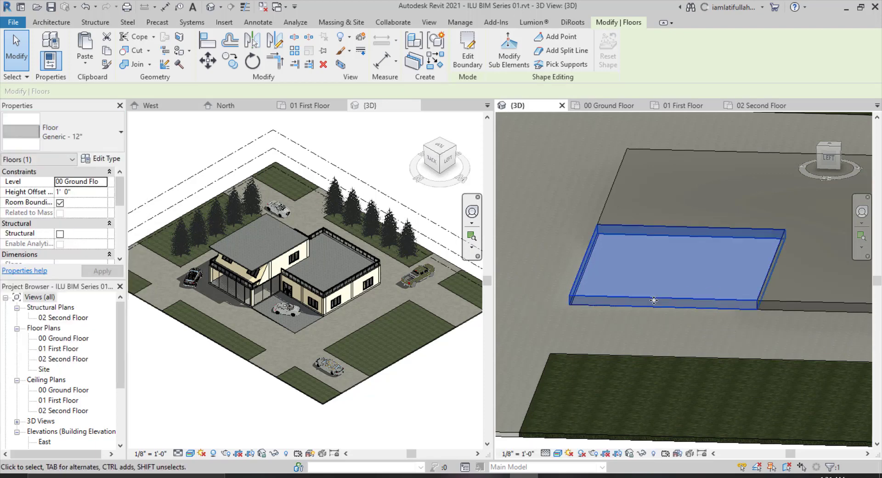
left_click(627, 331)
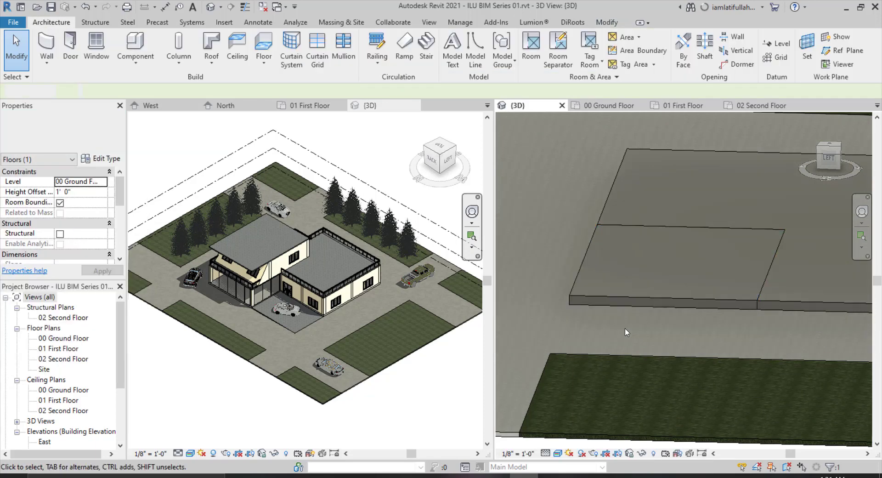
Change the new floor's type to Generic - 12" - Filled.
left_click(630, 294)
left_click(76, 137)
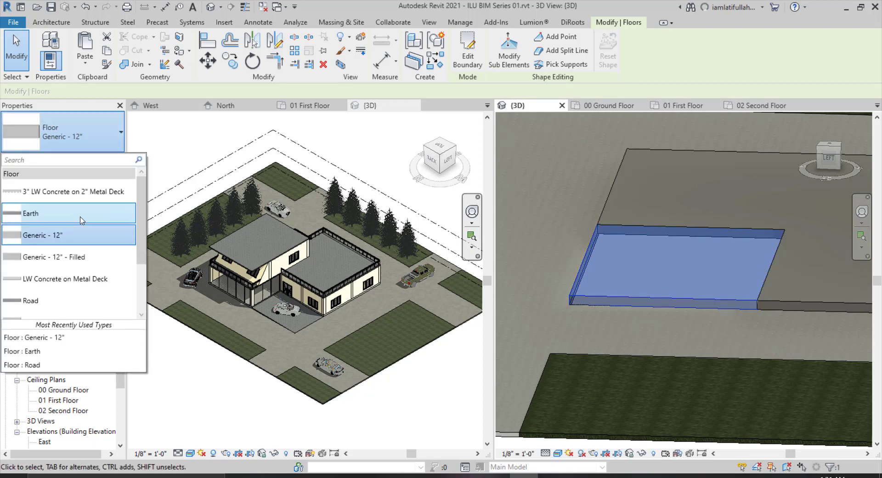
left_click(74, 256)
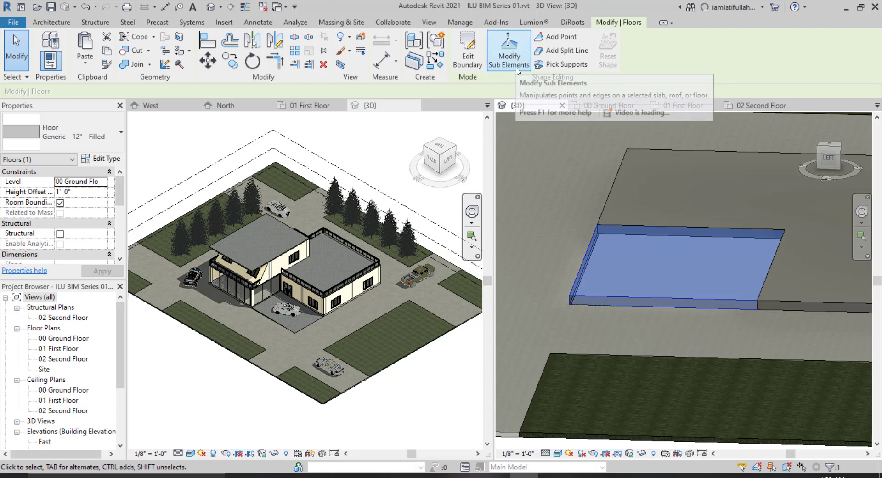
With Modify Sub Elements, lower both front corners of the floor to -12" elevation to slope it.
left_click(509, 51)
left_click(572, 296)
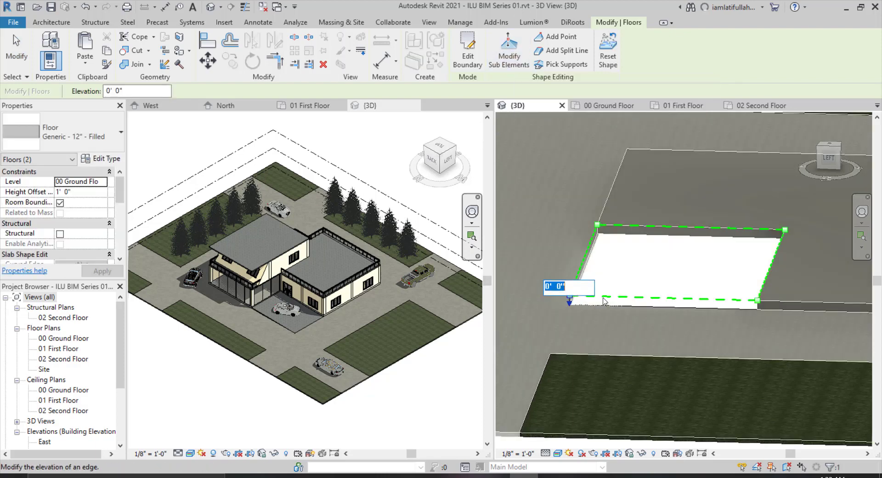
key("BackSpace")
type("-12\"")
key("Return")
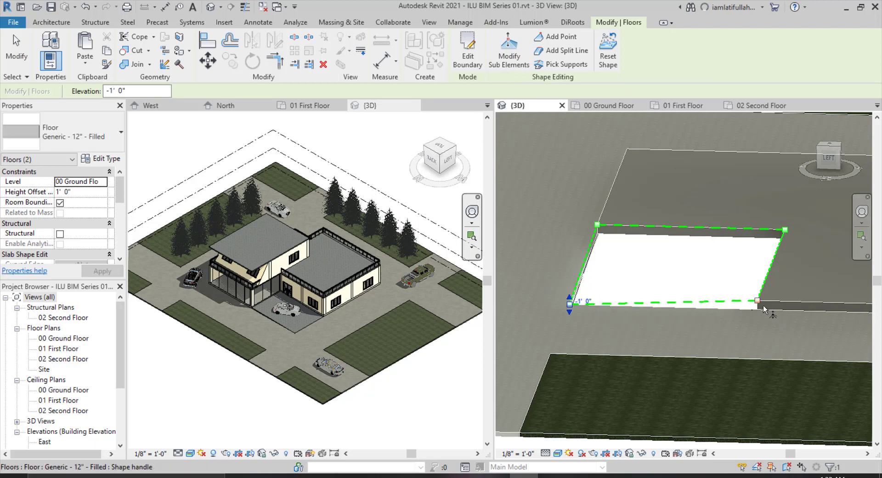
left_click(759, 304)
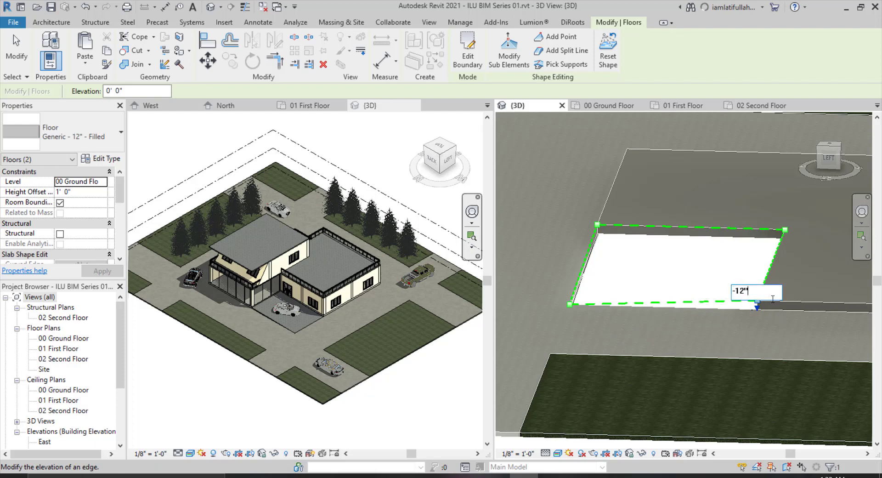
type("-12\"")
key("Return")
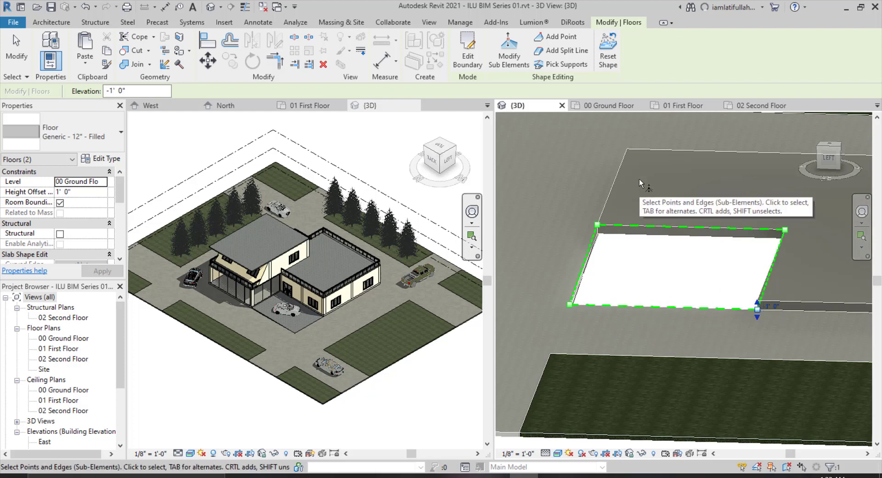
key("Escape")
key("Escape")
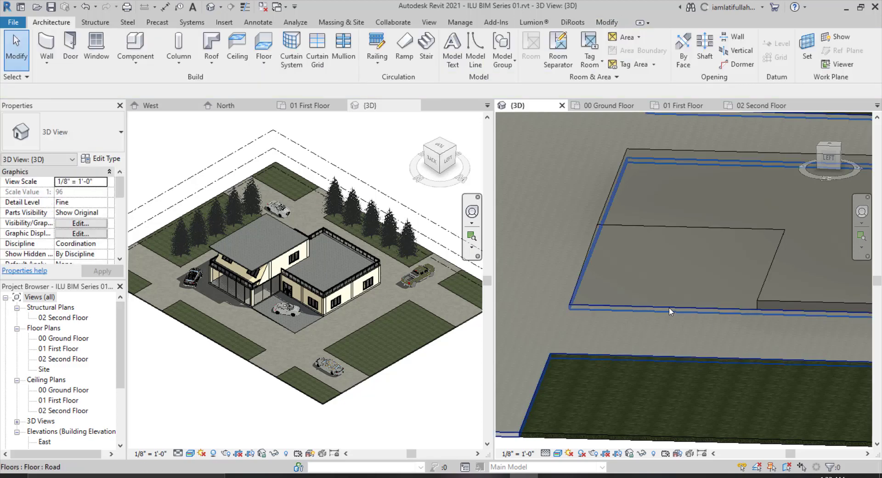
Inspect the sloped floor in the 3D view and return to the 00 Ground Floor plan.
middle_click_drag(718, 321, 734, 327, "shift")
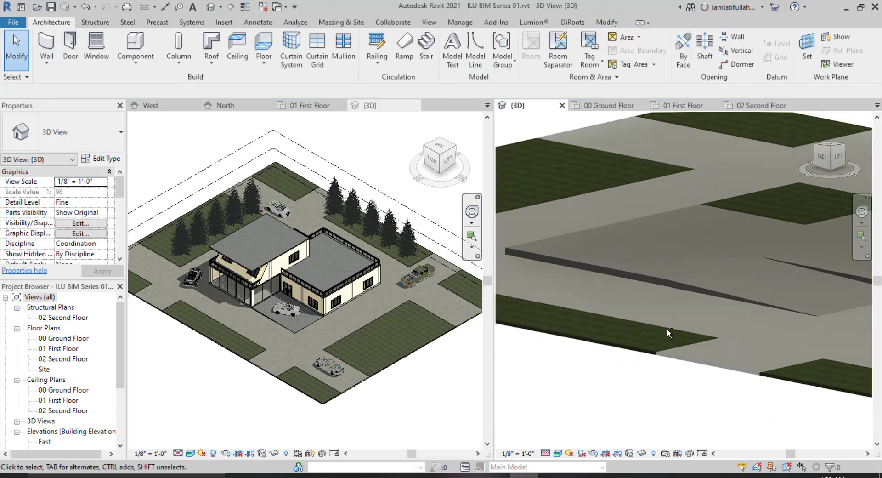
scroll(667, 328, "down", 2)
scroll(784, 291, "up", 2)
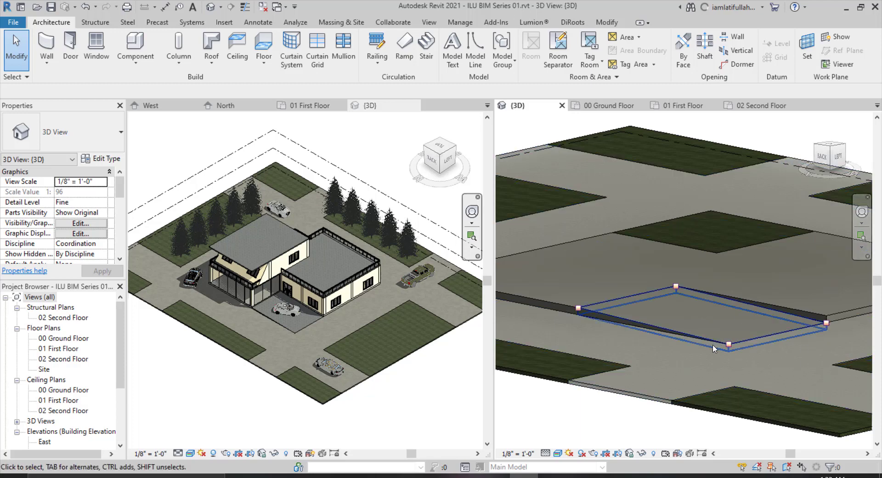
scroll(714, 346, "down", 3)
middle_click_drag(751, 324, 712, 356, "shift")
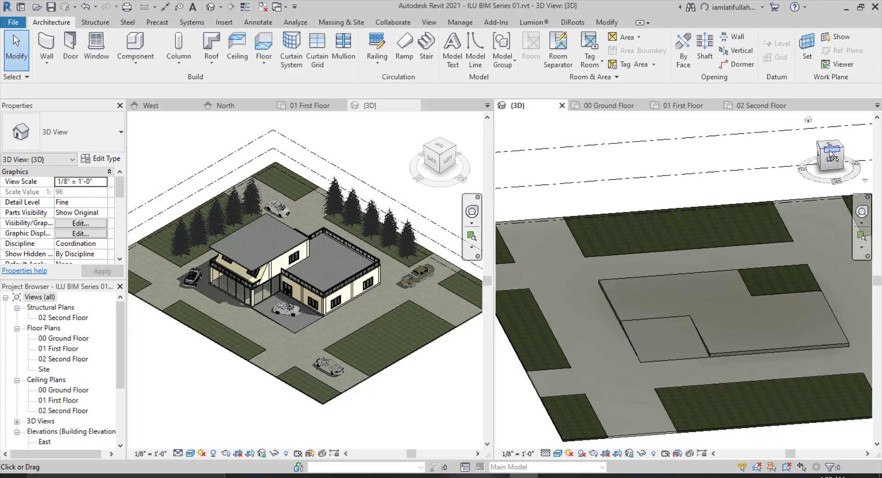
left_click(608, 105)
scroll(671, 300, "down", 3)
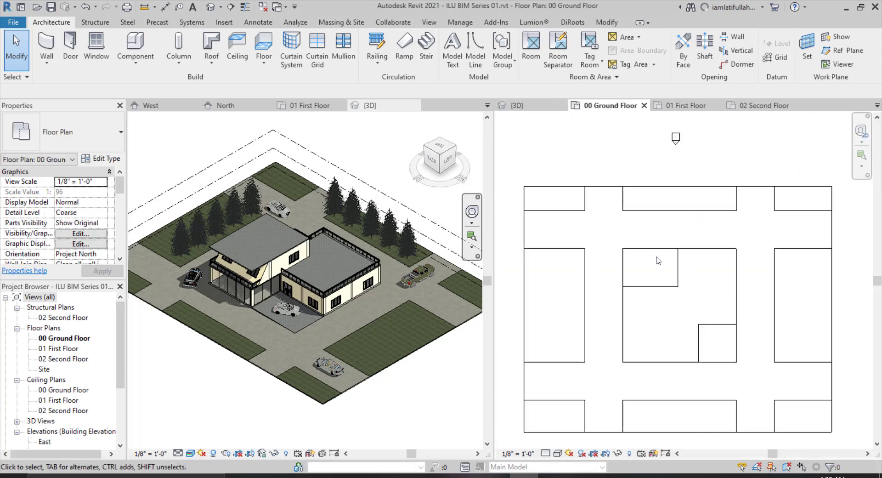
Start placing a structural column and load the Concrete-Rectangular-Column family from the Structural Columns, Concrete library.
scroll(715, 331, "up", 2)
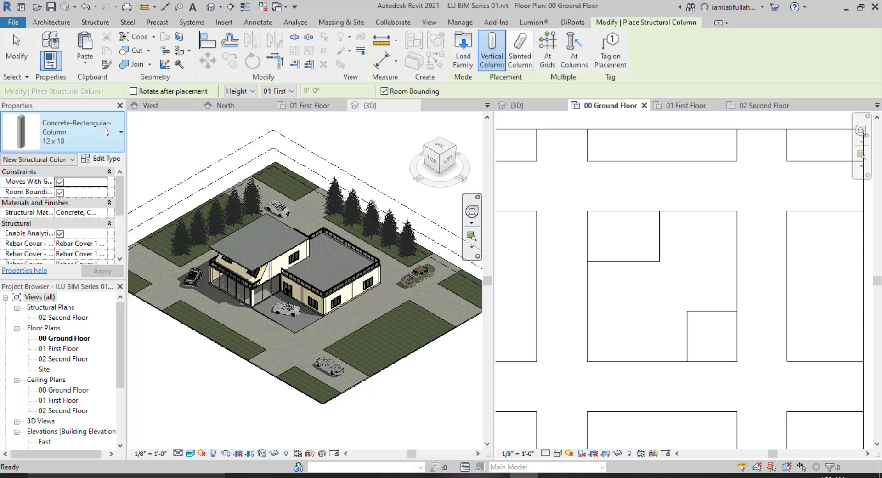
left_click(69, 132)
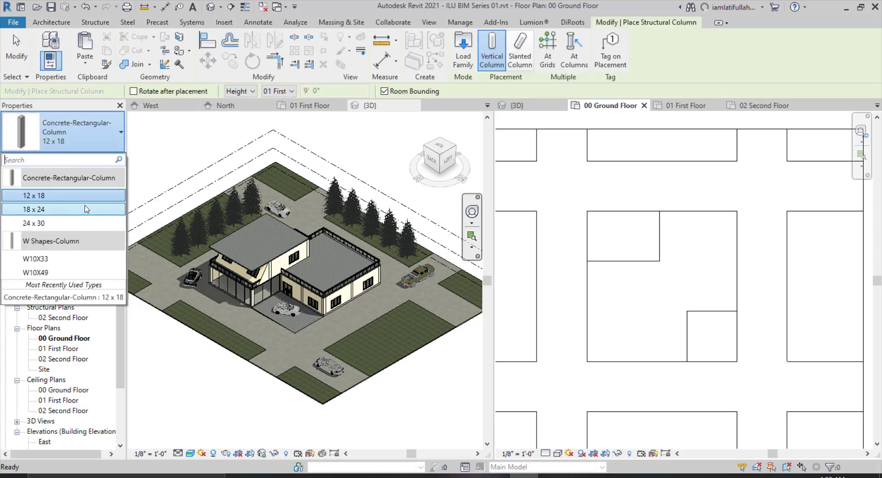
left_click(104, 148)
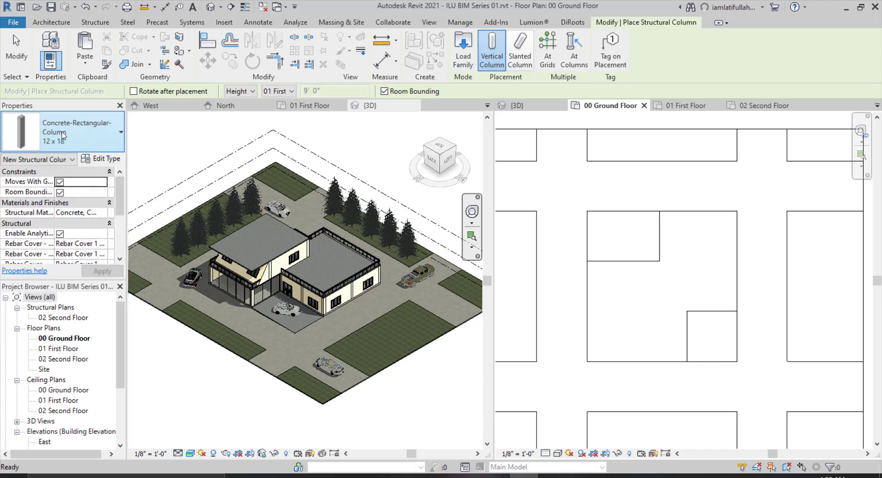
left_click(467, 63)
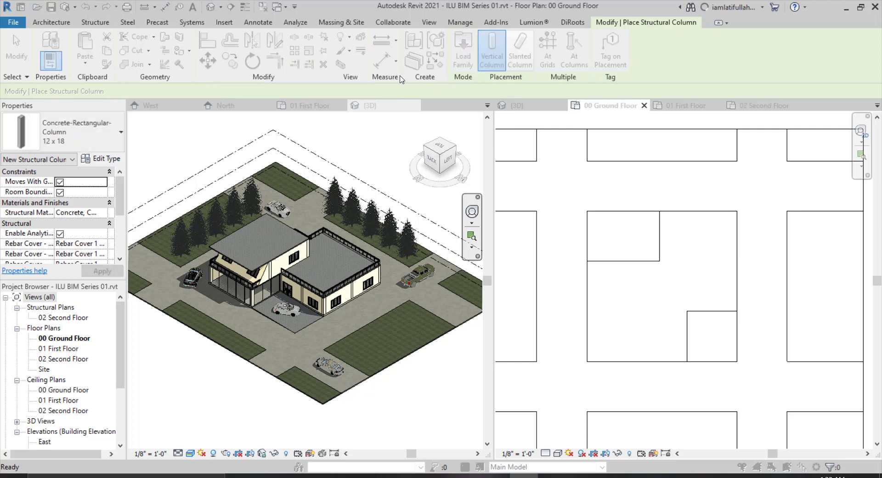
left_click(395, 145)
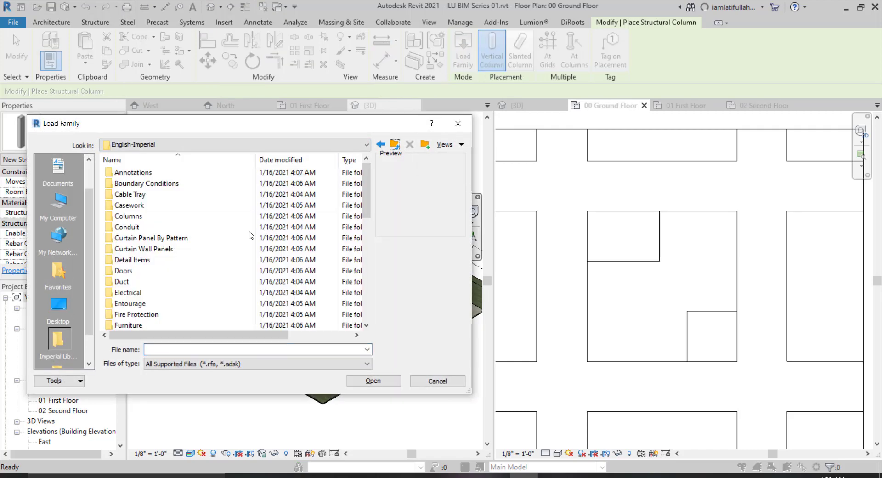
scroll(248, 253, "down", 8)
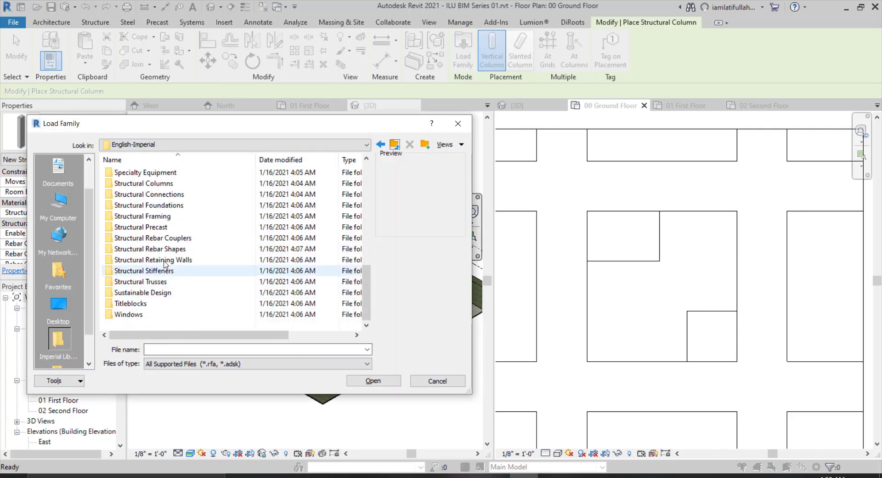
double_click(171, 184)
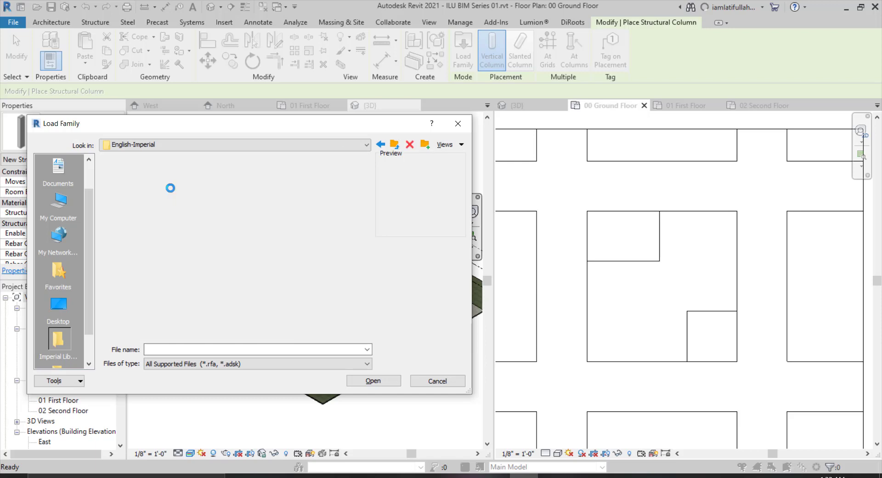
double_click(148, 175)
left_click(183, 183)
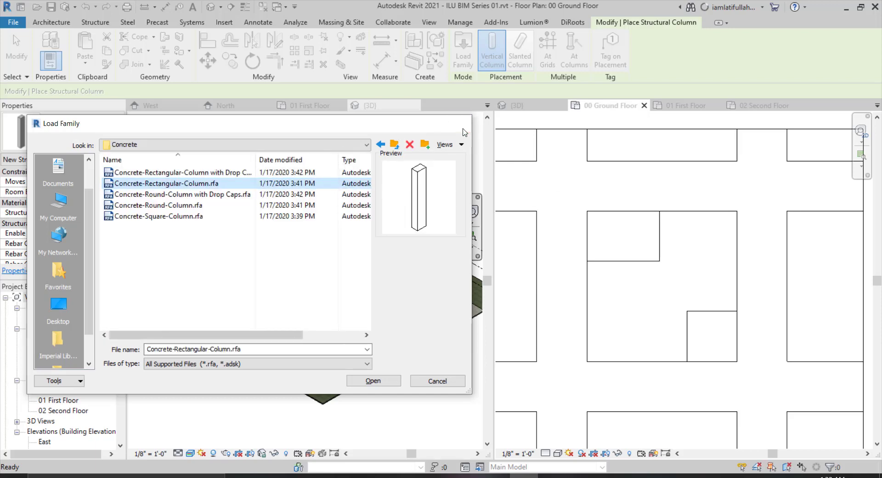
key("Return")
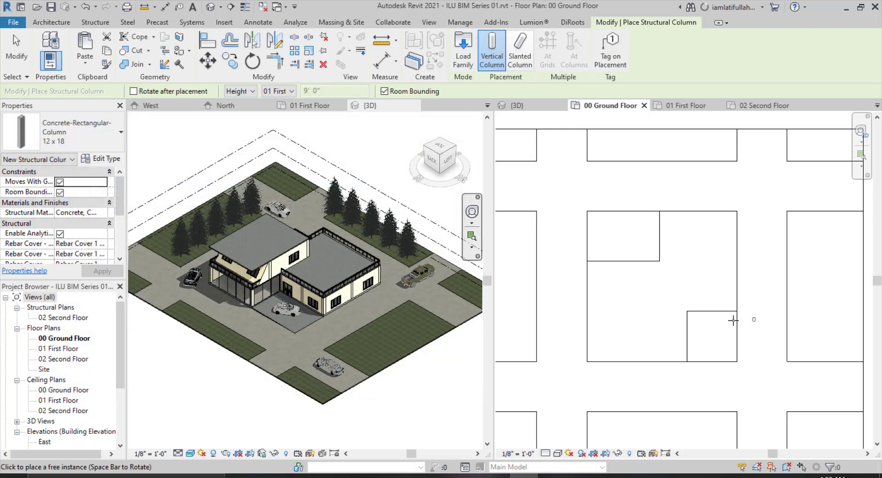
Place 12 x 18 concrete columns, height up to 01 First Floor, at the lower and right corners of the L-shaped slab.
scroll(619, 287, "up", 2)
scroll(569, 258, "up", 4)
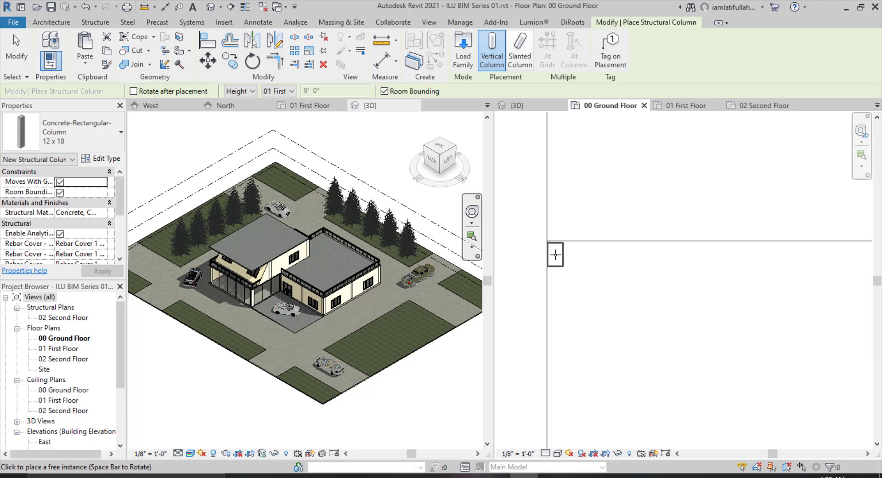
left_click(555, 254)
scroll(557, 251, "down", 7)
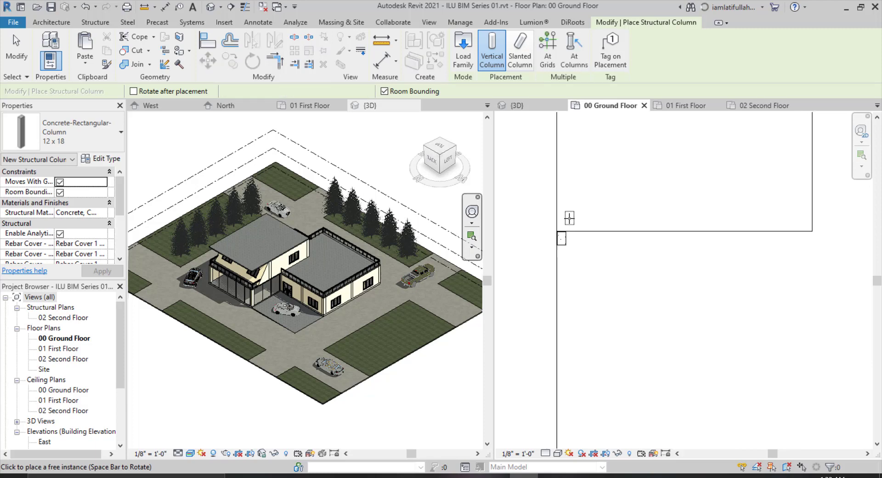
scroll(559, 325, "up", 2)
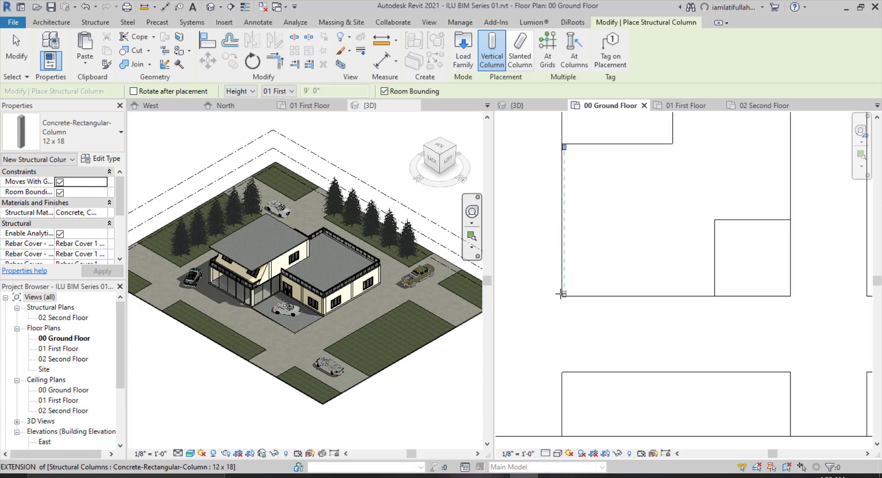
left_click(561, 292)
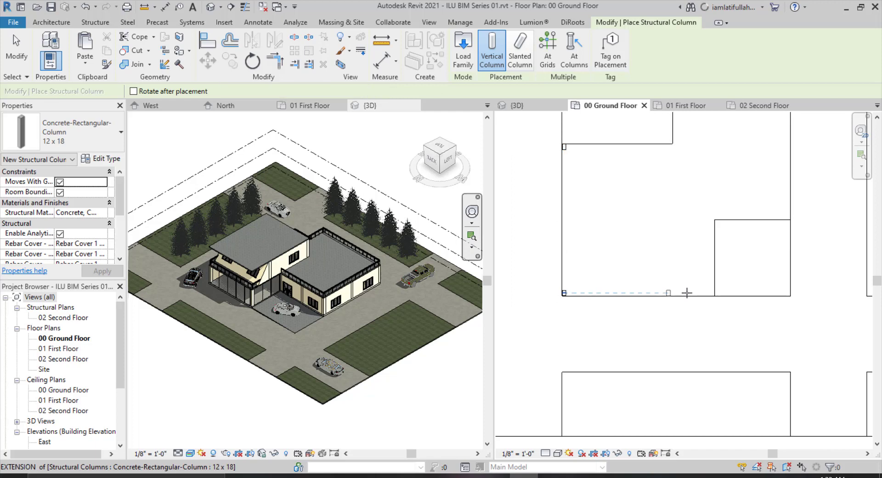
left_click(712, 293)
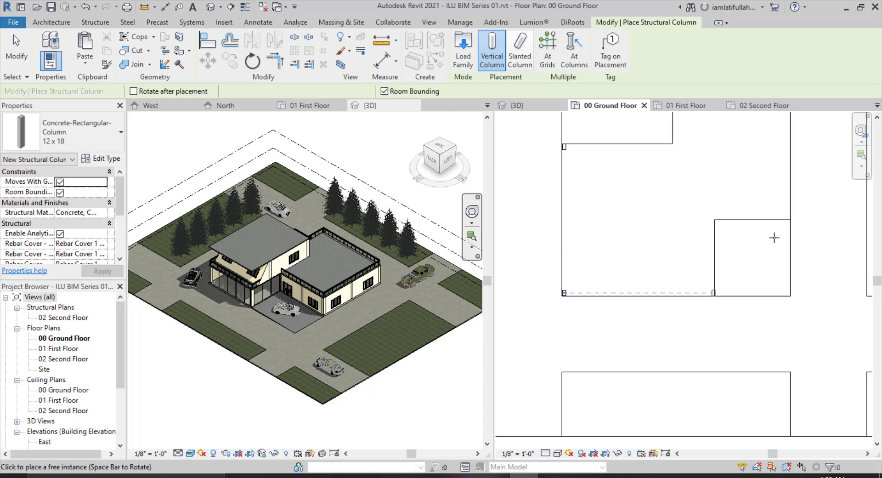
left_click(789, 216)
Place more columns at the slab's top corners and at an interior junction, then exit the column tool.
scroll(749, 293, "down", 2)
scroll(754, 190, "up", 2)
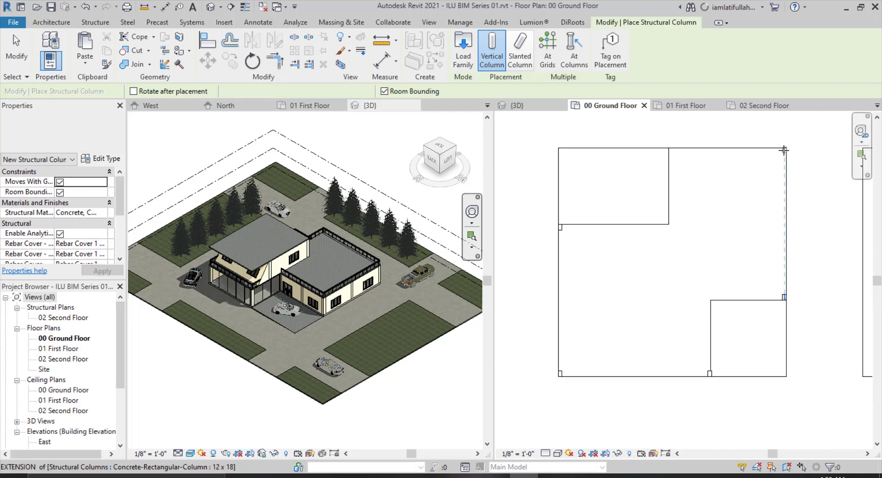
left_click(784, 149)
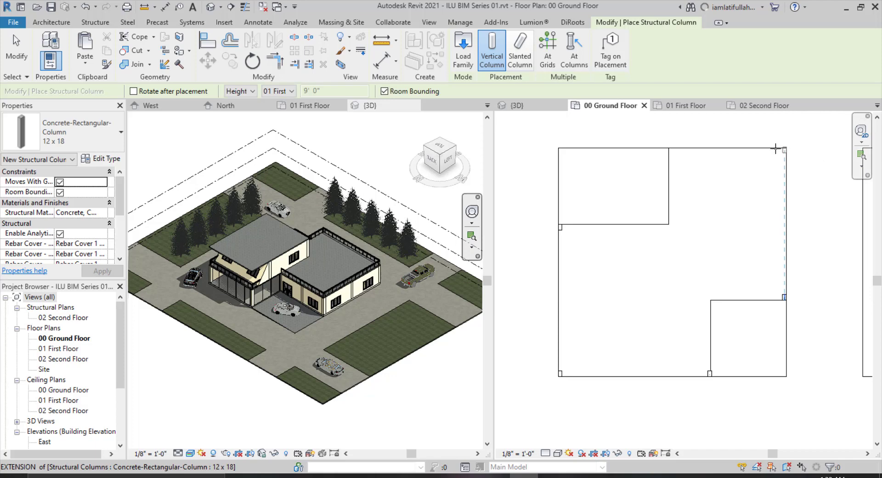
left_click(670, 149)
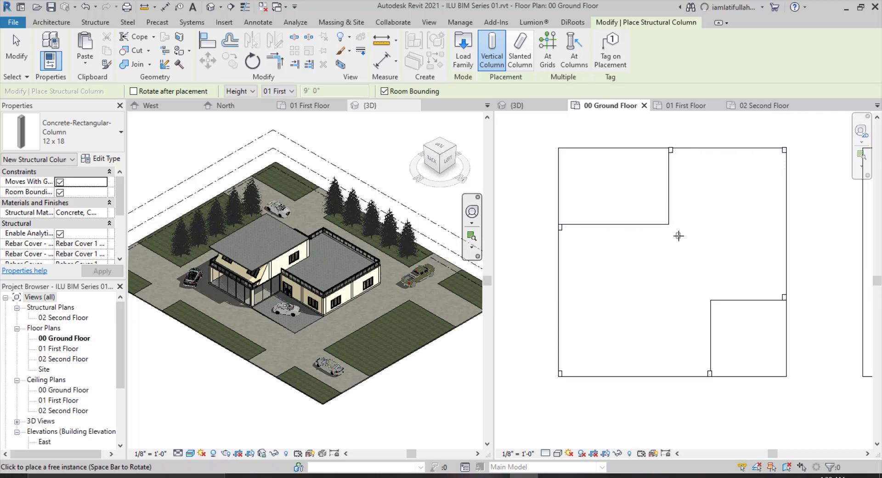
scroll(678, 235, "down", 1)
scroll(678, 232, "up", 1)
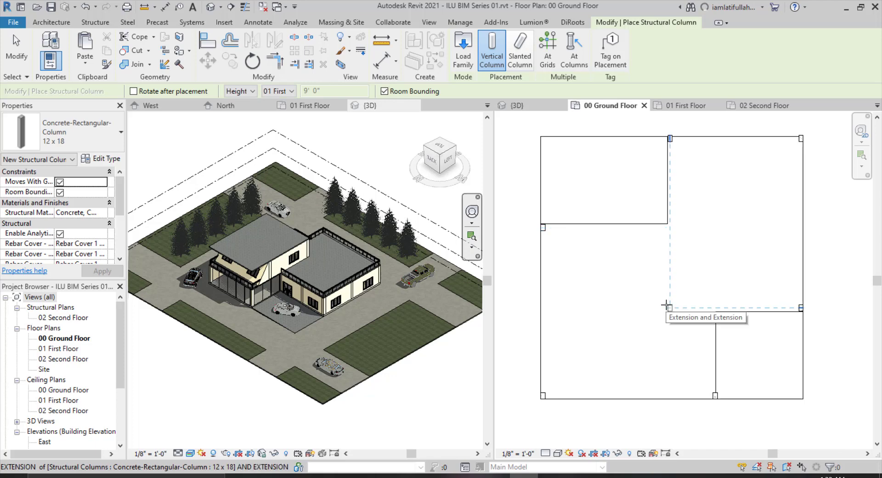
left_click(666, 305)
scroll(701, 307, "down", 1)
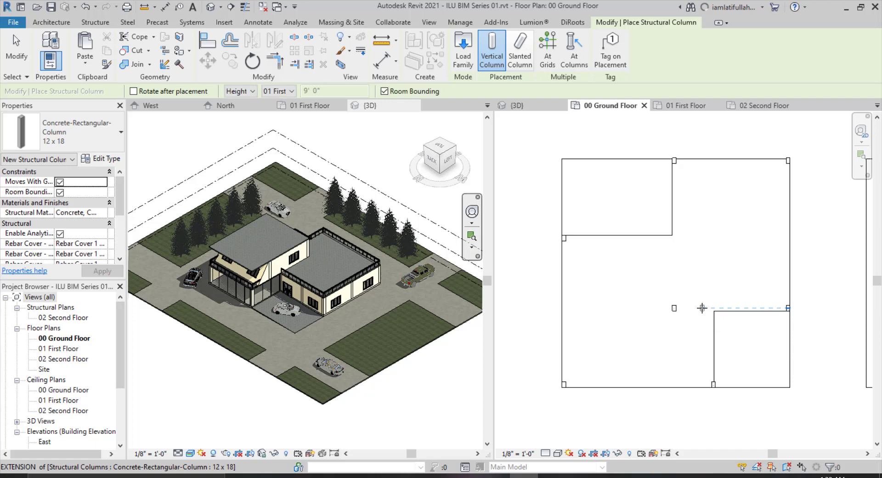
scroll(702, 307, "up", 2)
key("Escape")
Move the interior column right onto the corner of the lower notch.
left_click(666, 309)
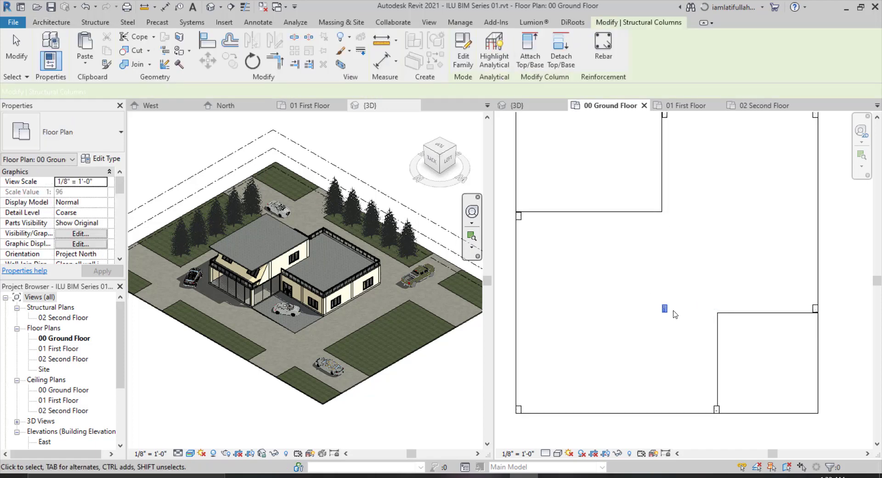
left_click_drag(666, 307, 716, 310)
left_click(677, 328)
scroll(679, 329, "down", 2)
scroll(684, 251, "up", 1)
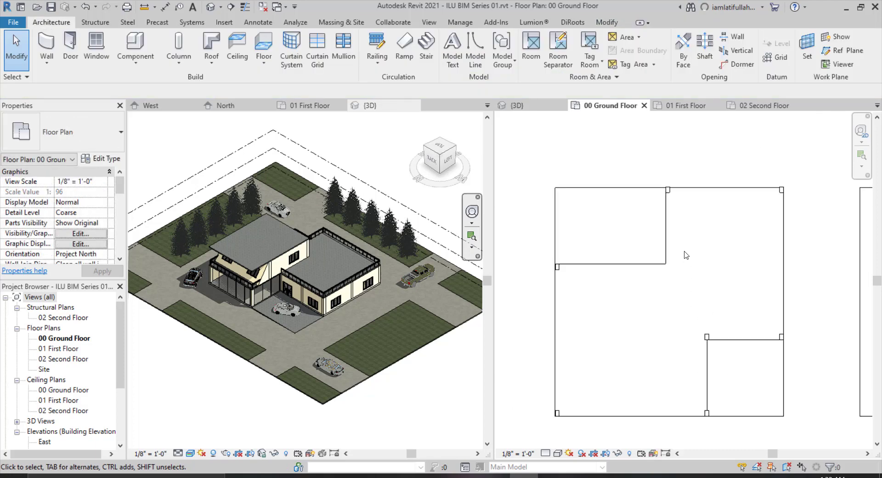
Copy the top-middle column down to the inner corner of the L-shaped slab.
left_click(669, 191)
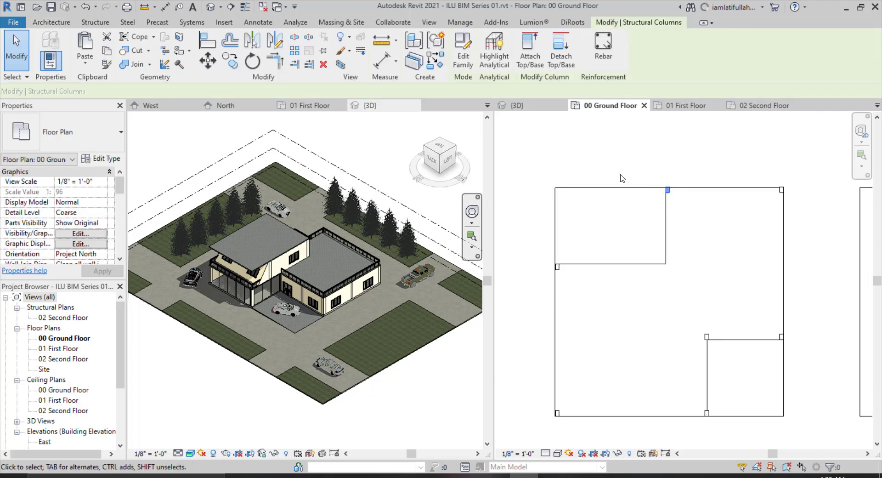
left_click(233, 63)
scroll(591, 246, "up", 1)
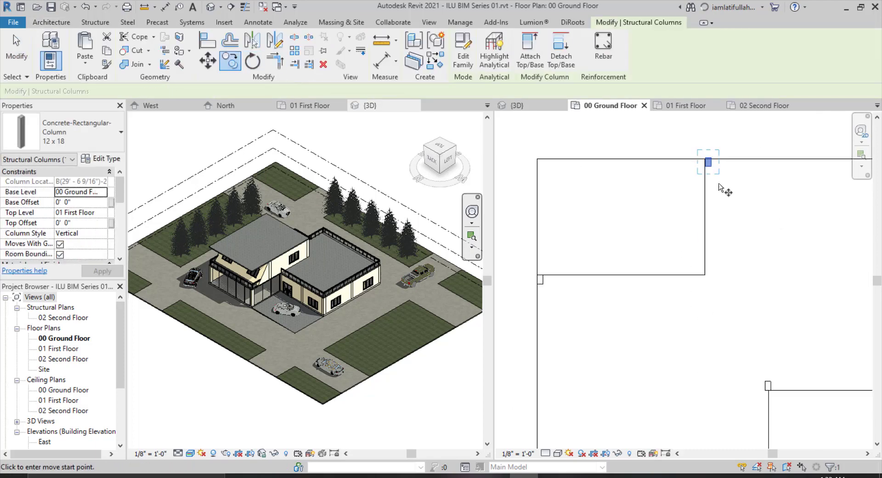
left_click(707, 161)
left_click(706, 275)
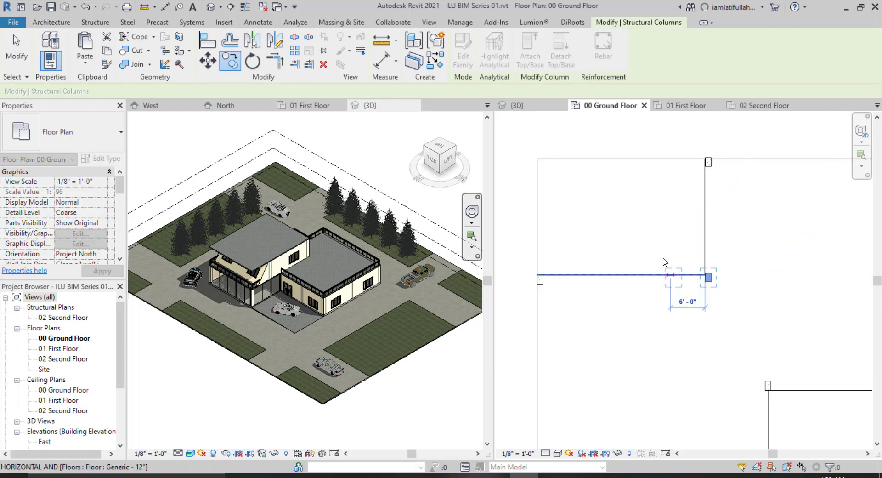
key("Escape")
scroll(655, 280, "down", 2)
key("Escape")
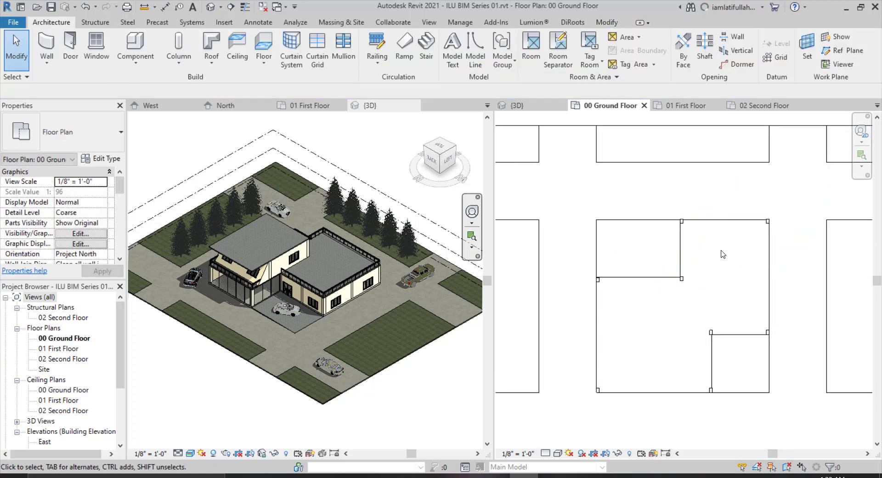
Inspect the placed columns in the 3D view and return to the 00 Ground Floor plan.
scroll(723, 252, "down", 1)
left_click(517, 105)
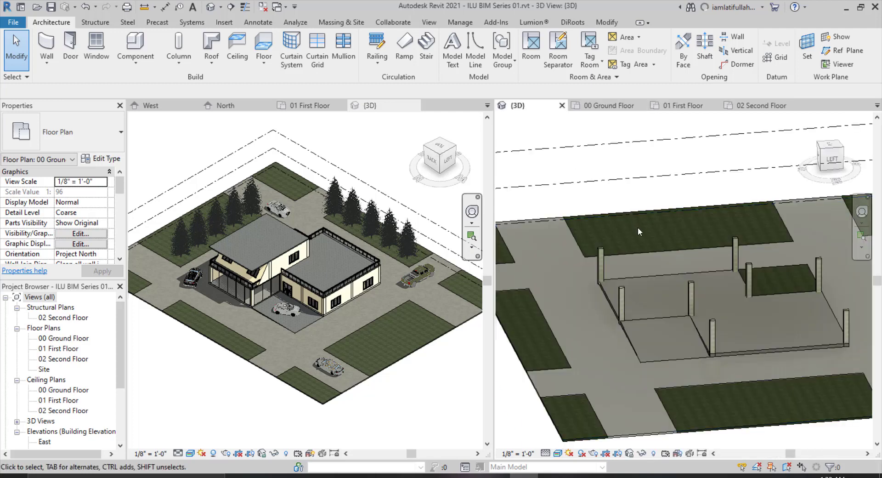
scroll(661, 239, "down", 2)
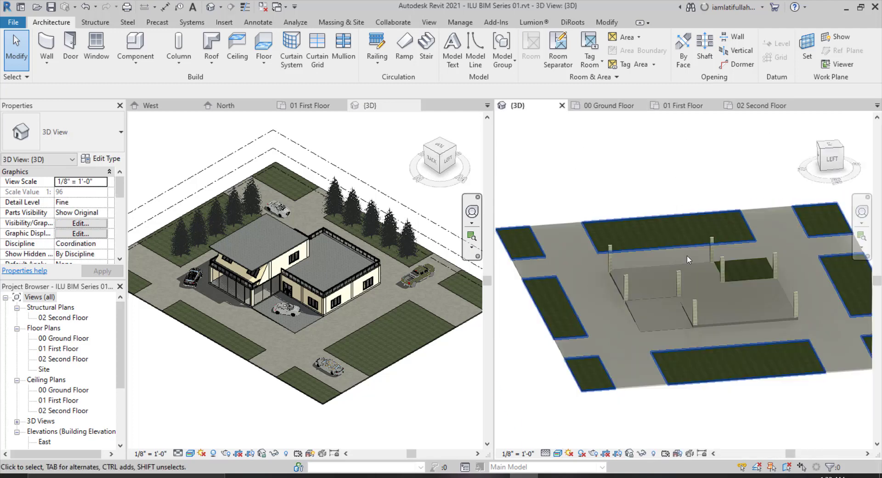
left_click(606, 105)
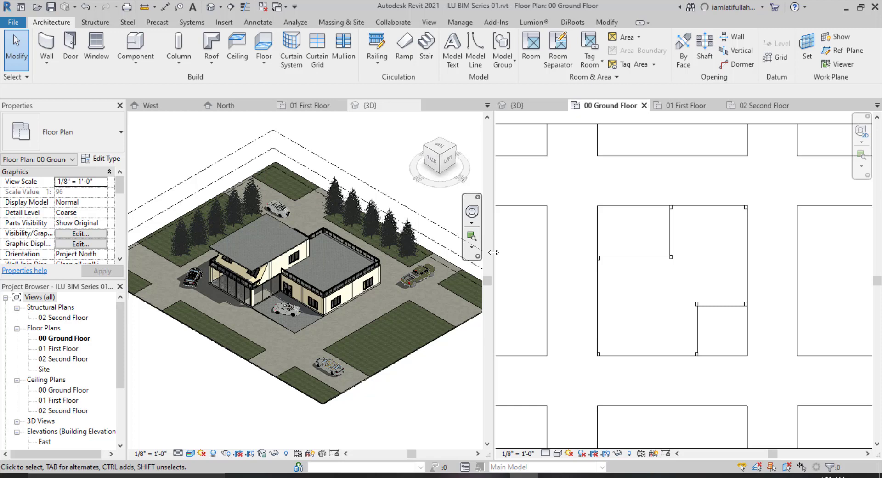
Copy the L-shaped ground floor slab to the 01 First Floor and 02 Second Floor levels.
left_click_drag(374, 251, 334, 252)
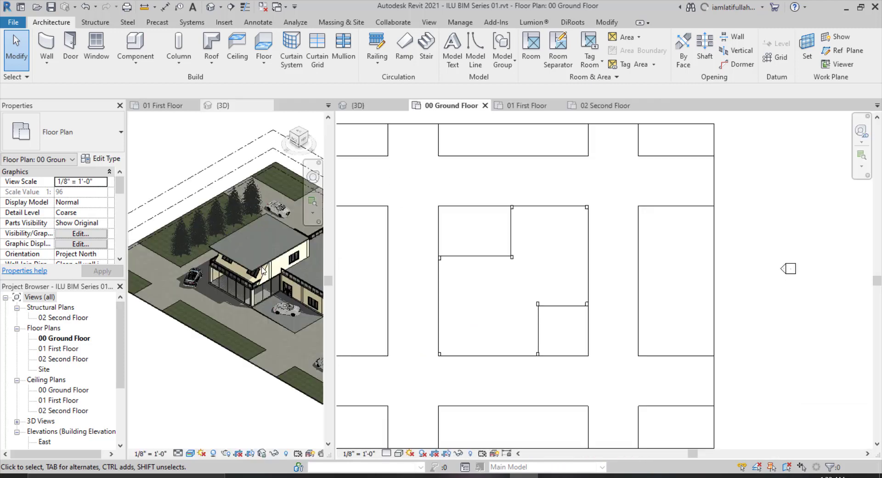
scroll(201, 261, "down", 7)
scroll(269, 261, "up", 6)
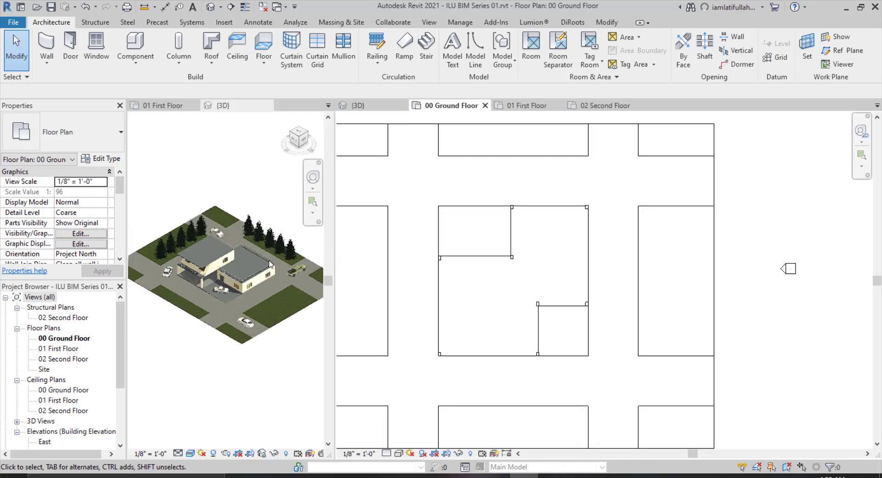
scroll(196, 250, "down", 3)
scroll(197, 250, "up", 3)
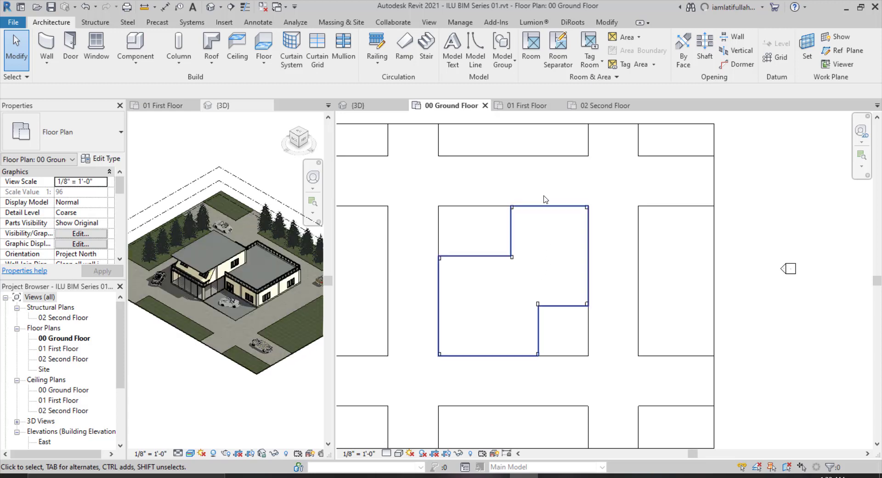
scroll(570, 249, "down", 2)
scroll(570, 254, "up", 1)
scroll(539, 313, "up", 2)
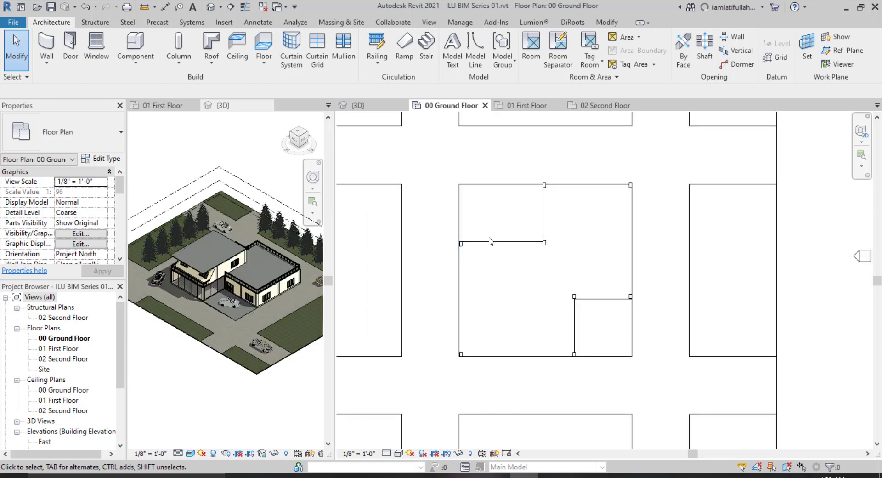
left_click(535, 245)
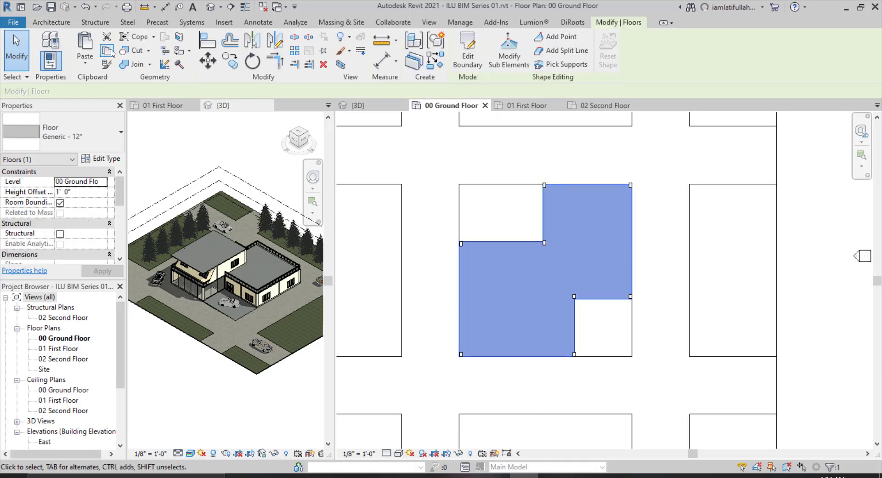
left_click(90, 58)
left_click(120, 116)
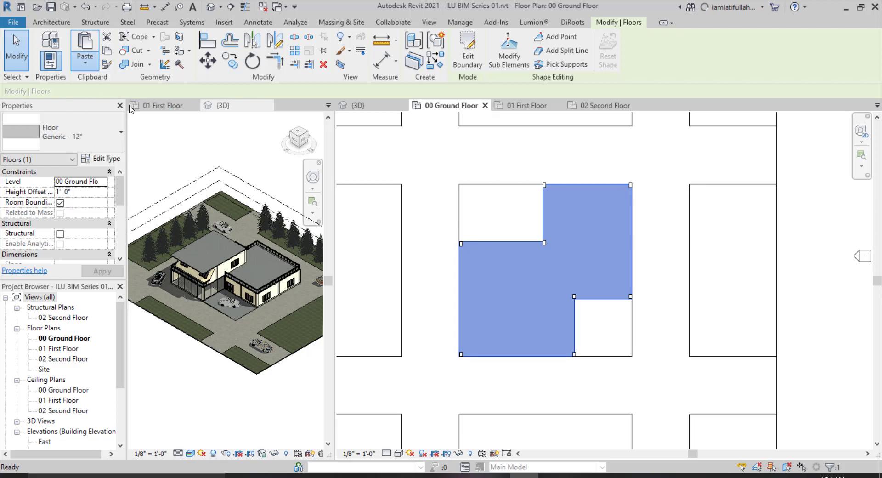
left_click(391, 172)
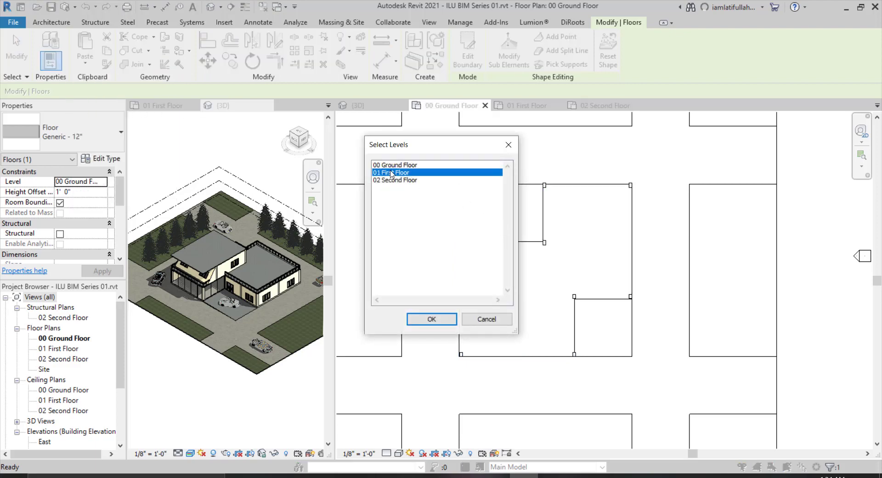
left_click(397, 180, "shift")
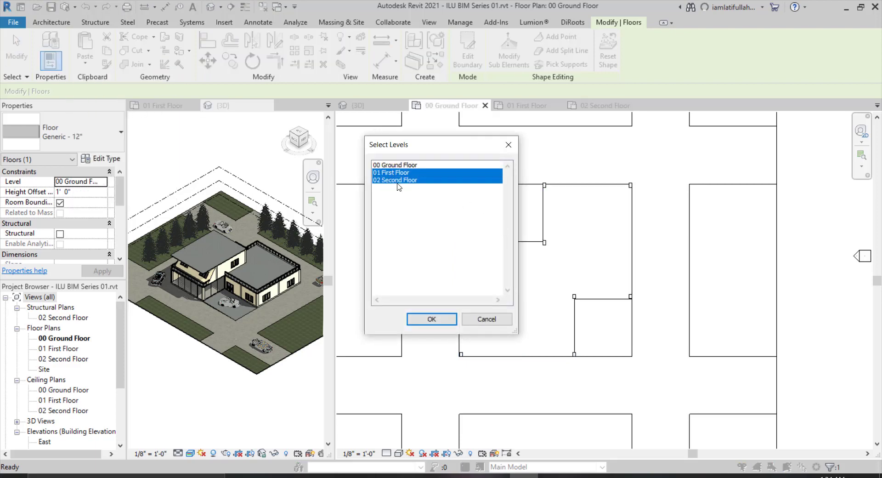
left_click(427, 318)
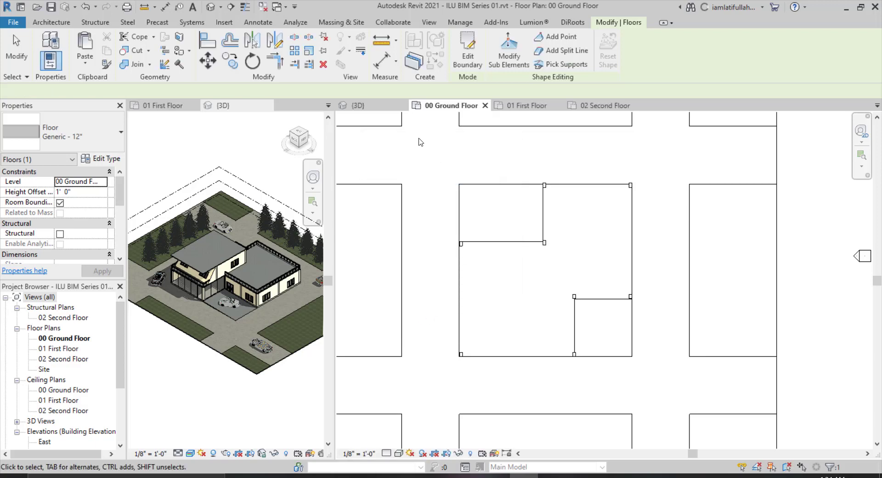
Reshape the second-floor slab into a rectangle by deleting its lower-left boundary lines and trimming the remaining corner.
key("ctrl+Tab")
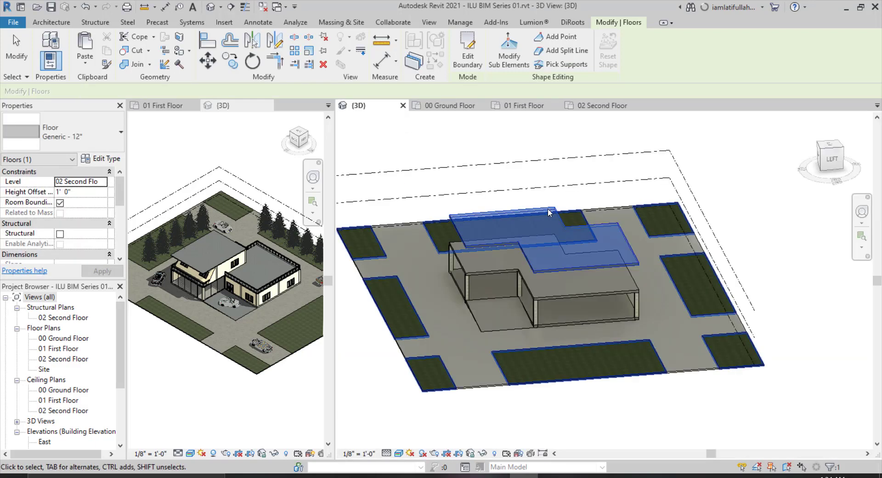
key("Escape")
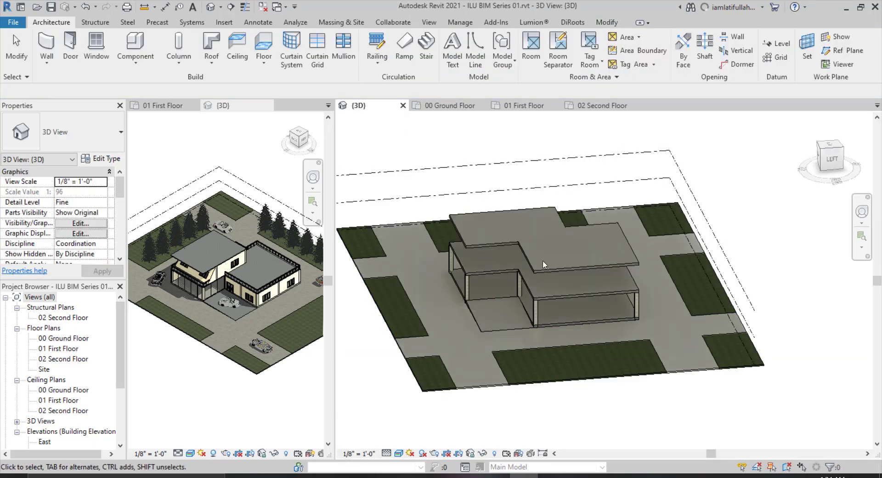
scroll(543, 295, "up", 3)
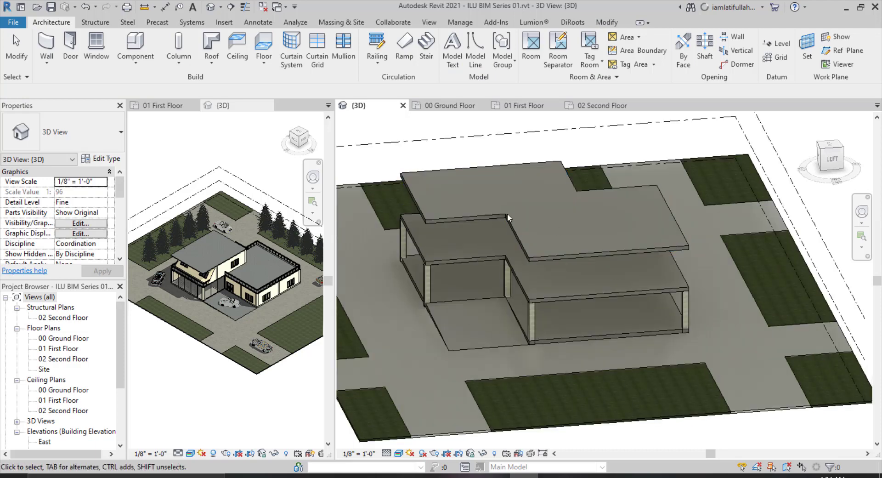
left_click(548, 253)
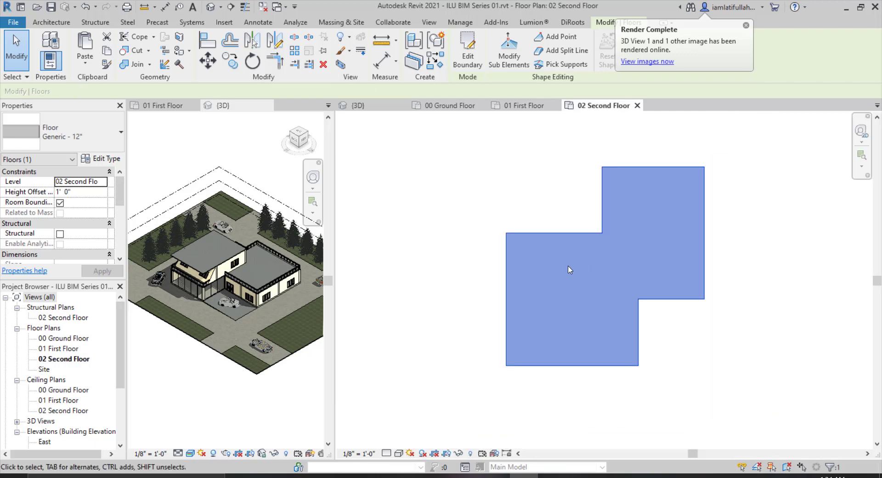
scroll(569, 263, "up", 2)
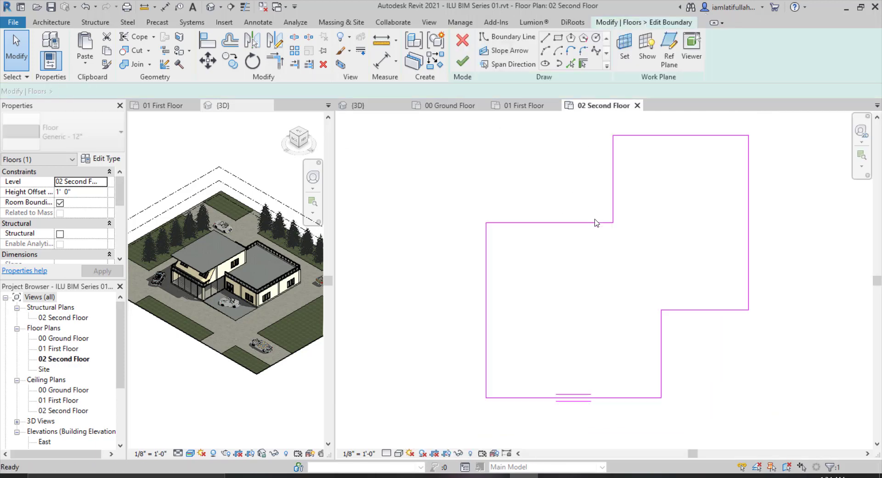
left_click(592, 223)
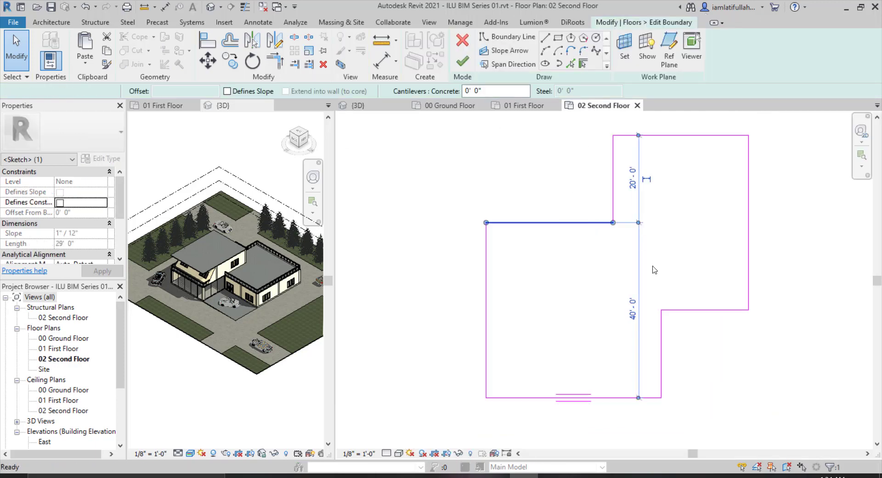
key("Delete")
left_click_drag(621, 357, 448, 396)
key("Delete")
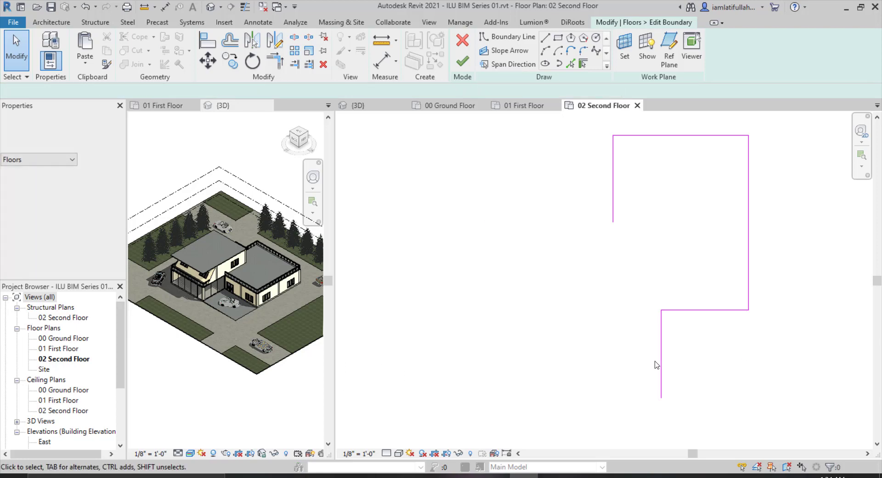
left_click_drag(679, 357, 625, 370)
key("Delete")
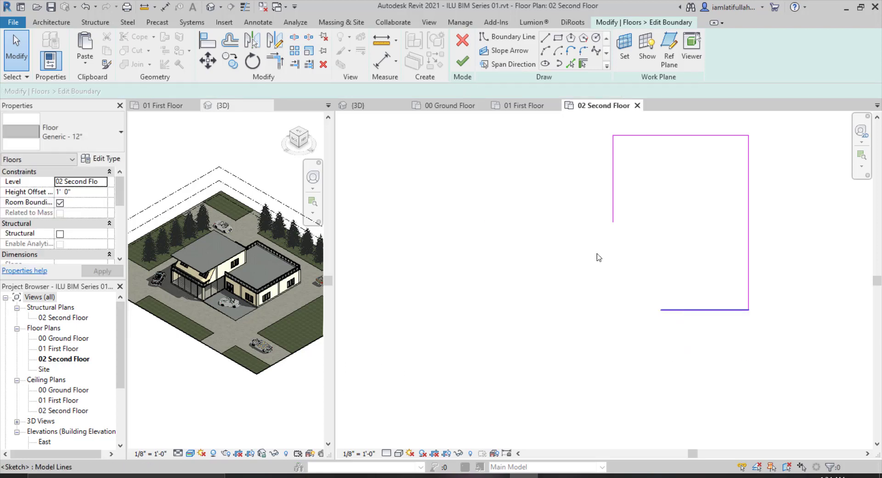
left_click(275, 65)
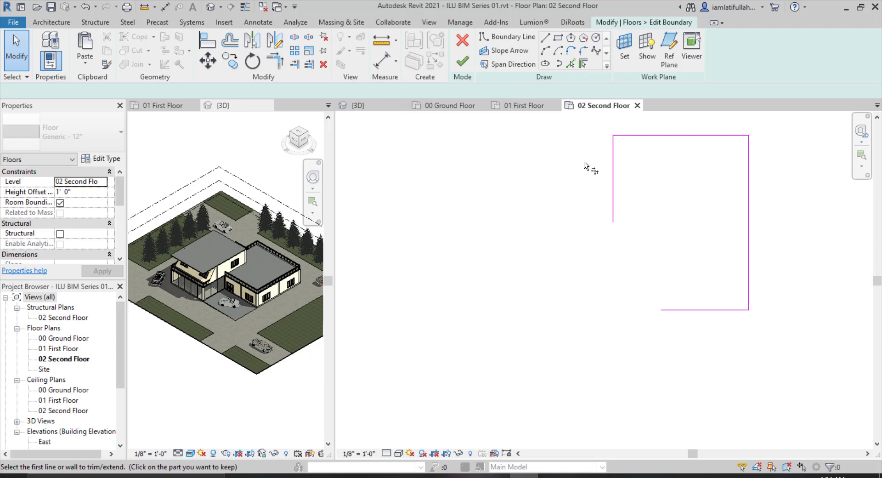
left_click(614, 205)
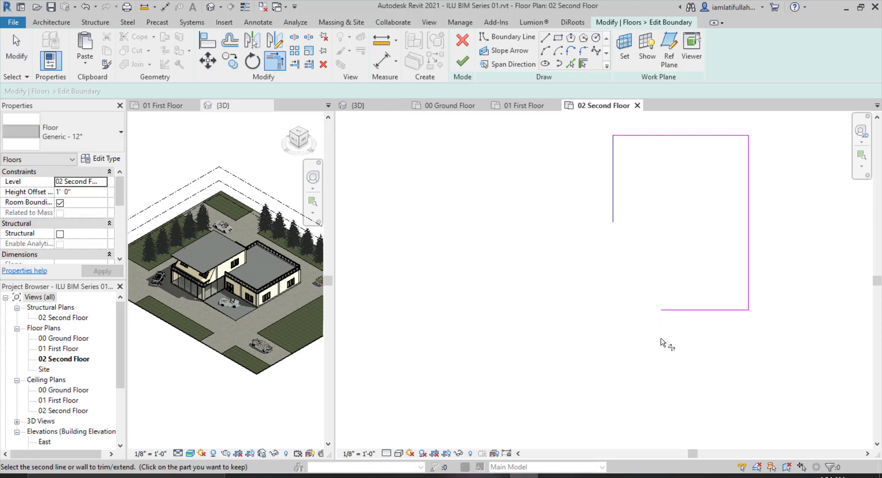
left_click(463, 63)
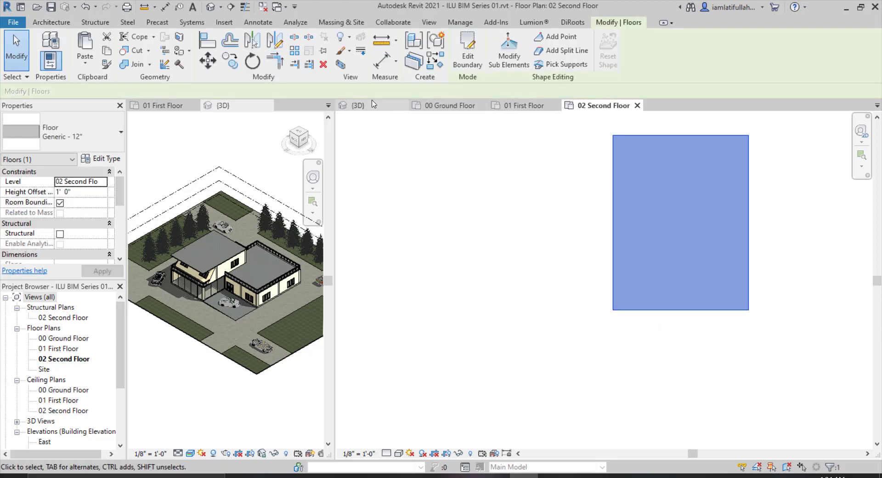
Inspect the updated floors in the 3D view and return to the 00 Ground Floor plan.
key("ctrl+Tab")
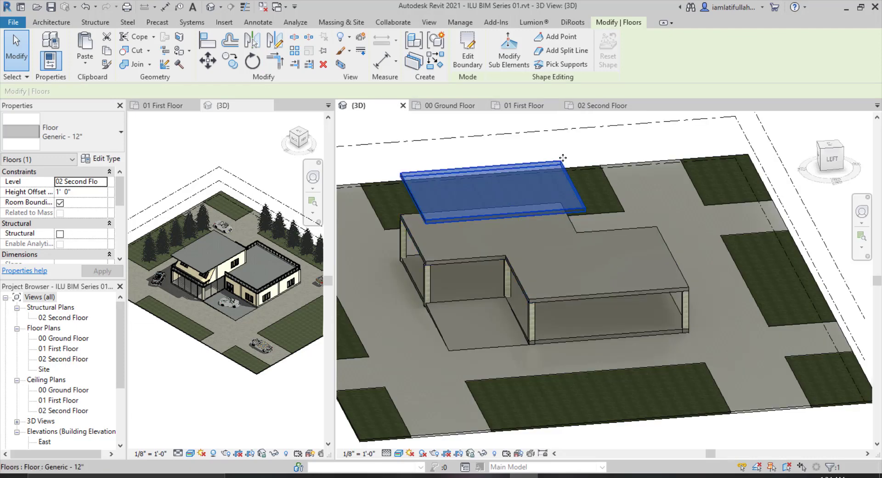
key("Escape")
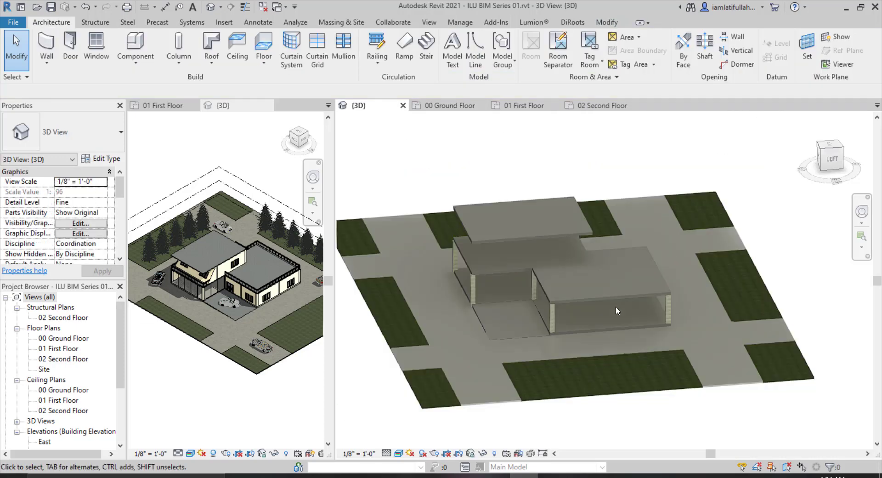
middle_click_drag(663, 315, 559, 288, "shift")
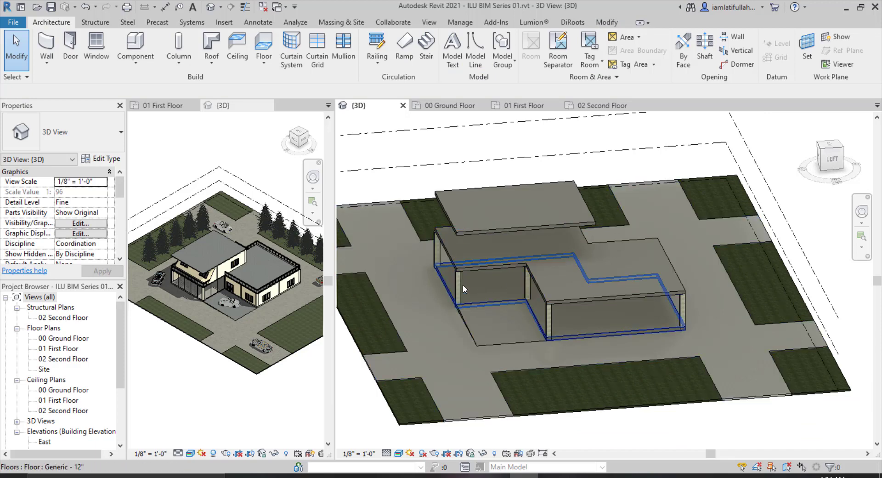
left_click(450, 105)
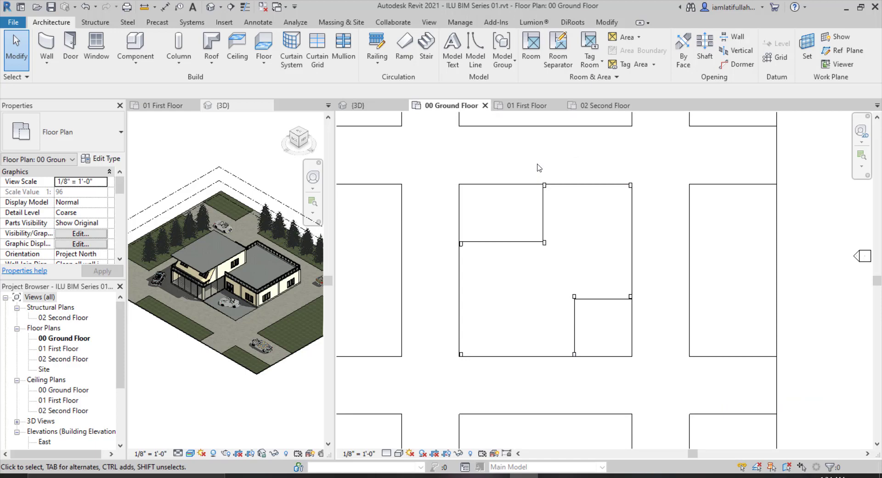
Select only the structural columns in the ground floor plan and copy them to the clipboard.
left_click_drag(537, 164, 636, 310)
left_click_drag(596, 283, 592, 285)
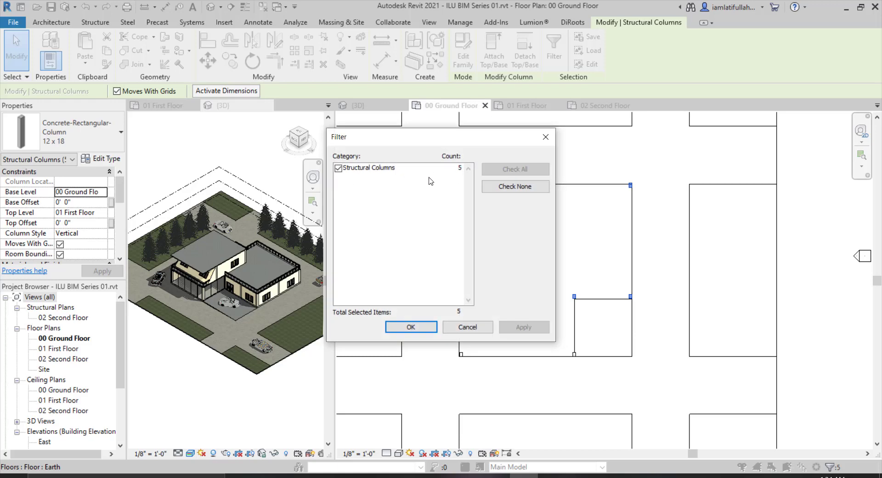
left_click(424, 328)
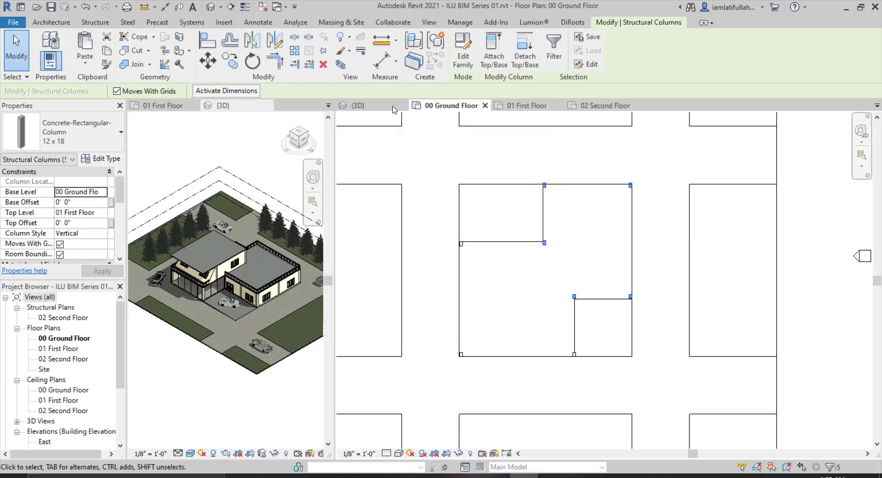
left_click(107, 52)
left_click(86, 67)
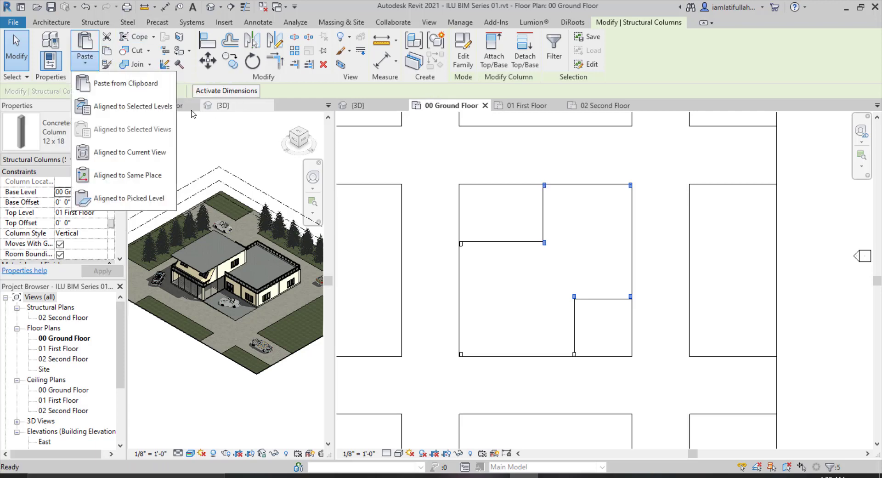
left_click(178, 103)
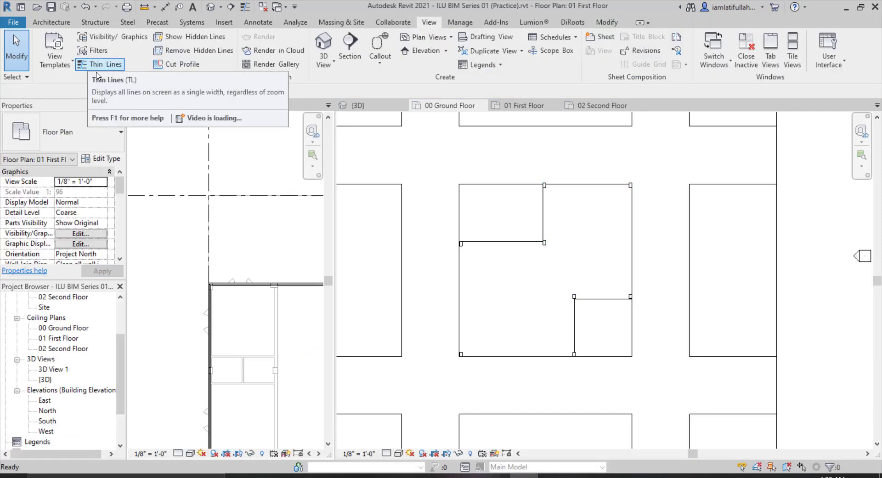
left_click(105, 64)
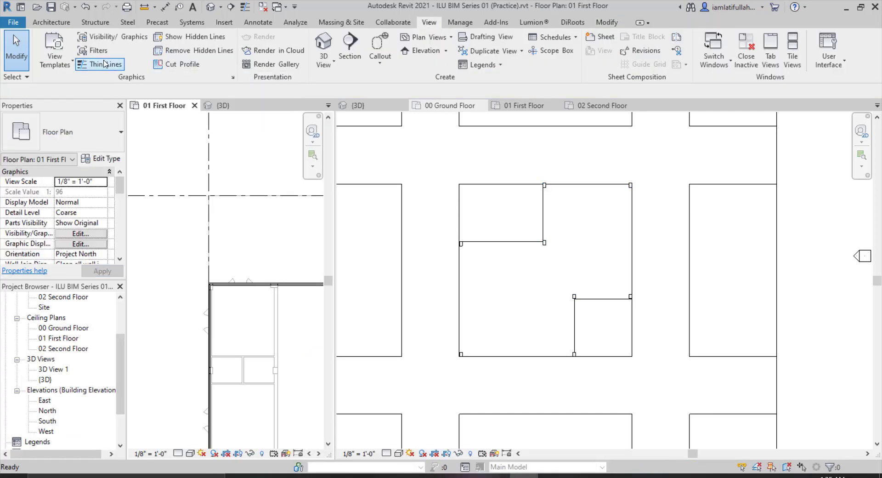
left_click(537, 162)
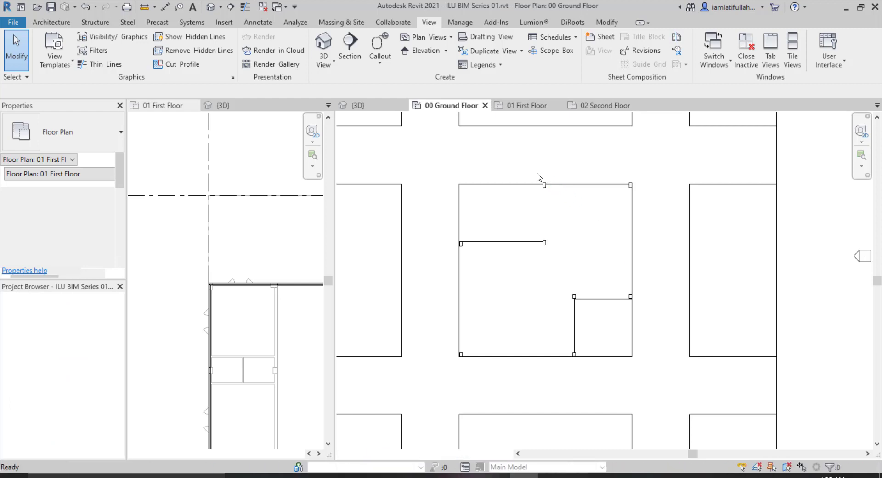
Paste the ground floor columns aligned to the 01 First Floor level and view them in 3D.
left_click_drag(526, 166, 671, 318)
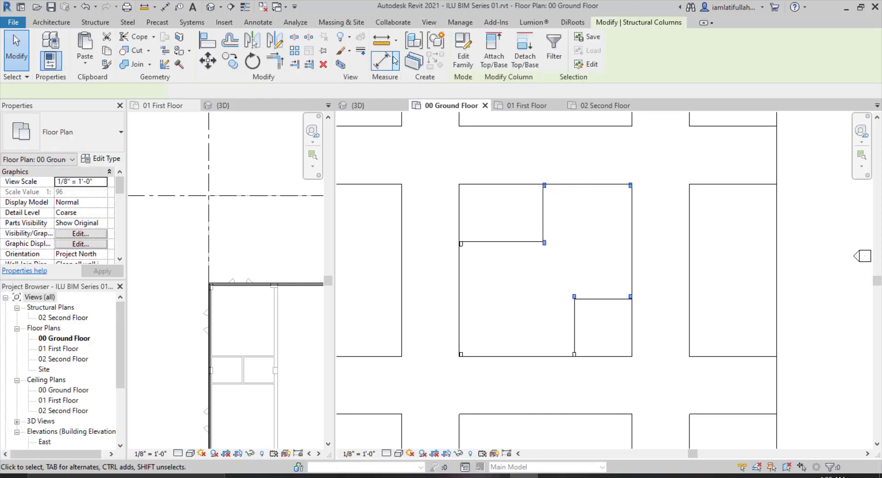
left_click(83, 63)
left_click(120, 104)
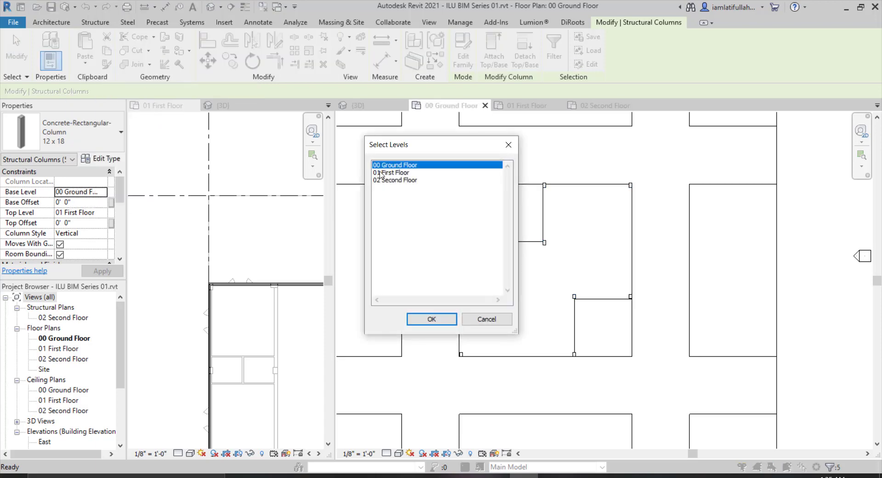
left_click(398, 172)
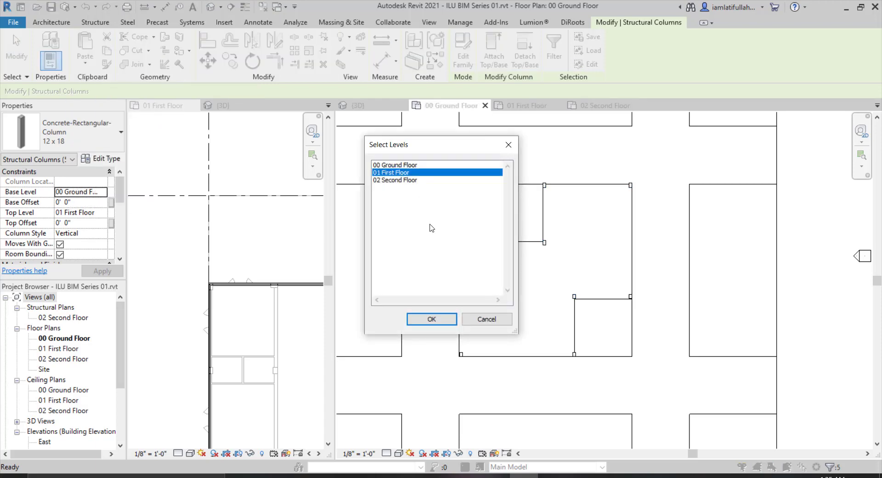
left_click(431, 319)
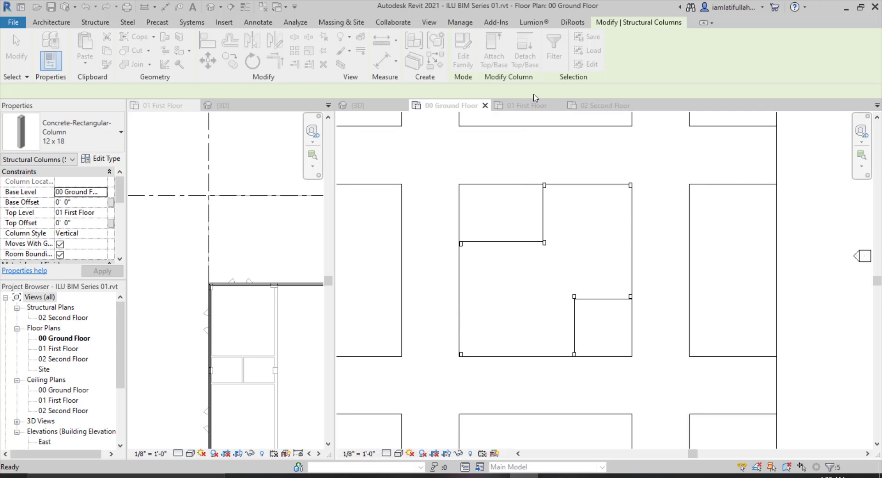
left_click(367, 107)
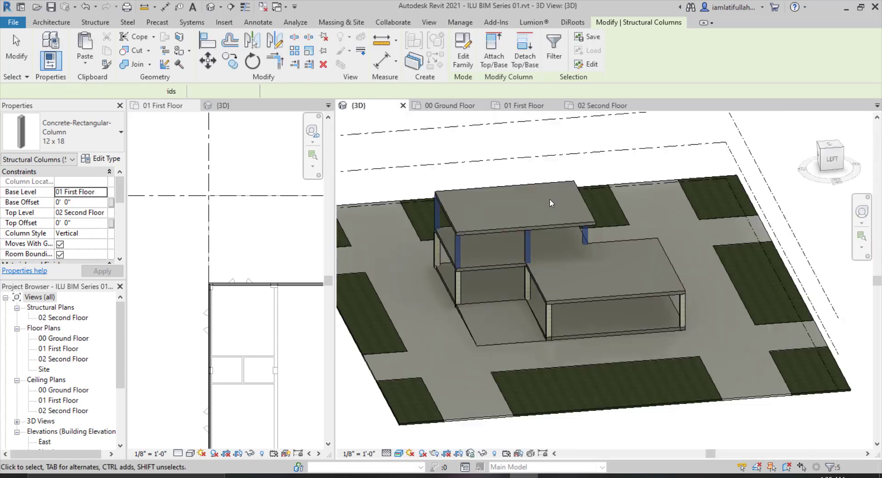
Inspect the upper floor slab in the 3D view and return to the 00 Ground Floor plan.
left_click(457, 196)
scroll(436, 223, "up", 2)
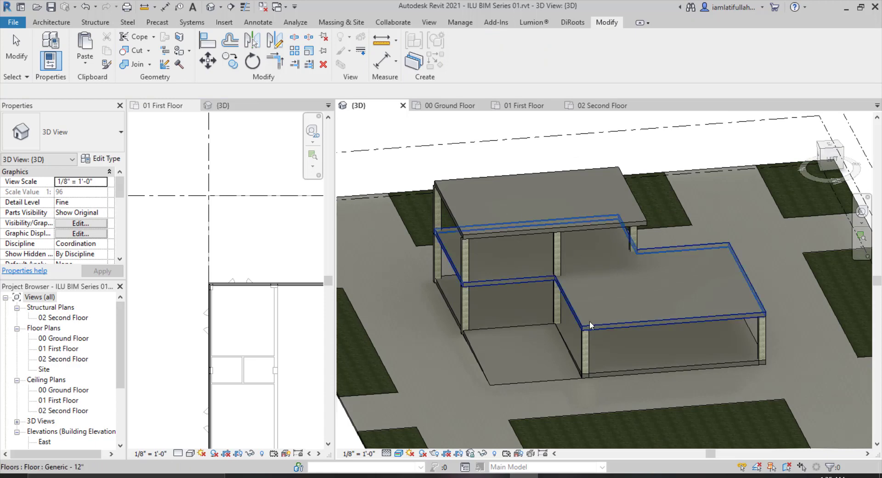
left_click(450, 105)
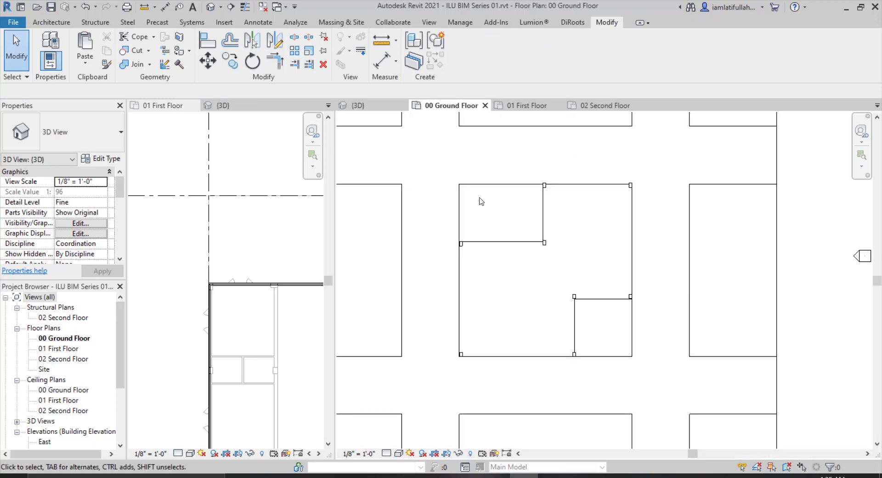
scroll(556, 219, "down", 1)
scroll(554, 250, "up", 2)
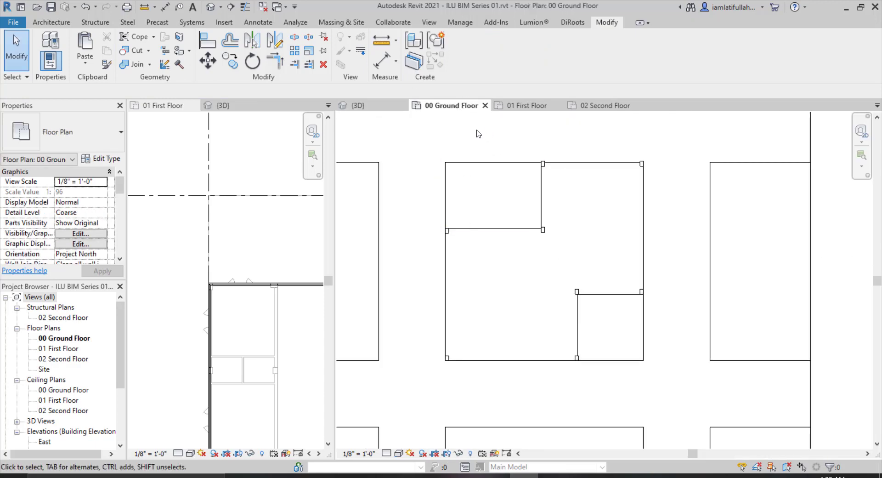
Start the Wall tool with the Curtain Wall: Exterior Glazing type and a height up to 01 First Floor.
left_click(51, 22)
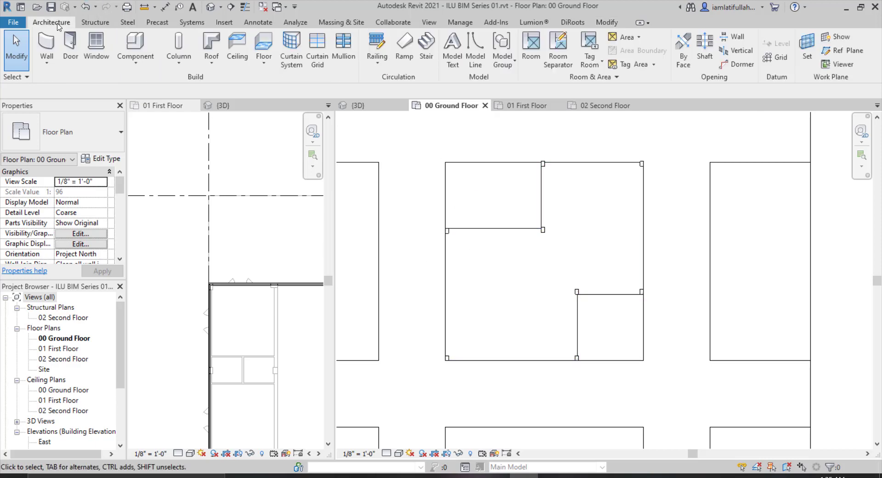
left_click(47, 46)
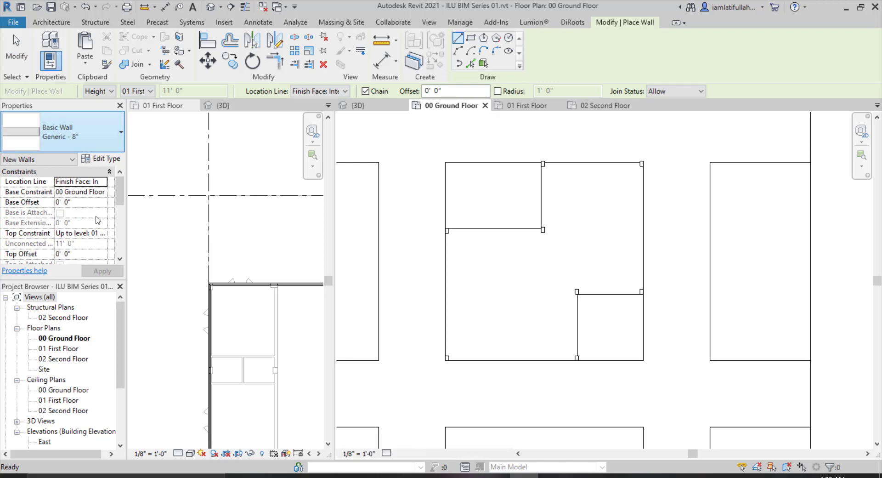
left_click(69, 134)
scroll(97, 220, "down", 2)
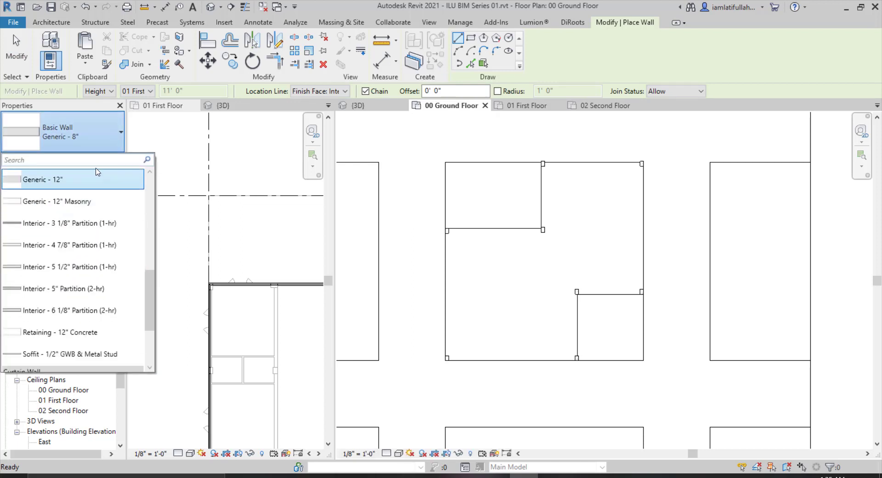
scroll(606, 163, "up", 2)
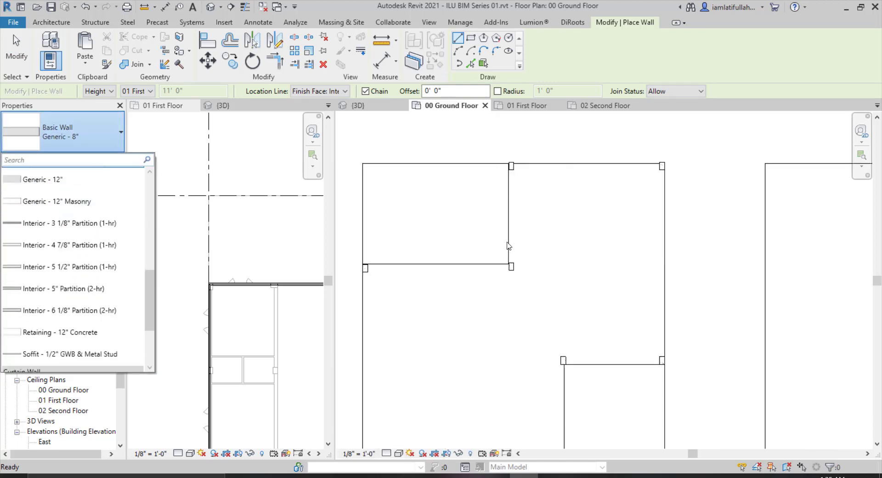
scroll(60, 258, "down", 3)
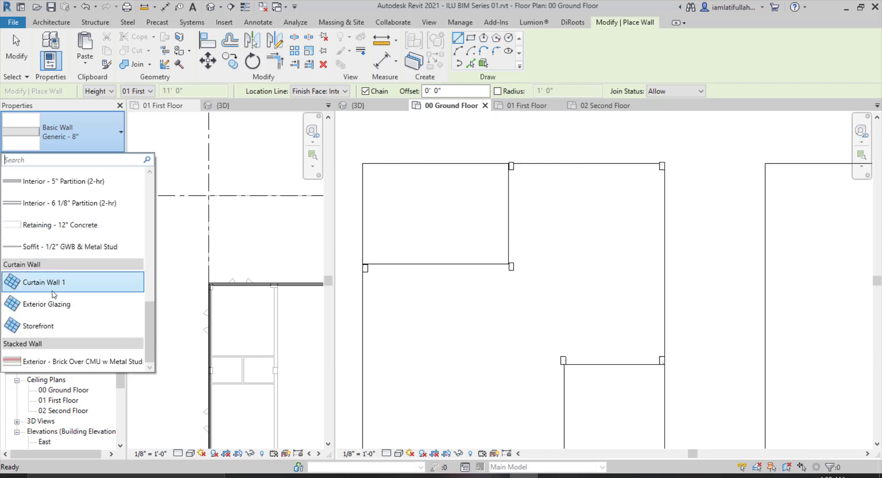
left_click(54, 308)
scroll(429, 167, "up", 1)
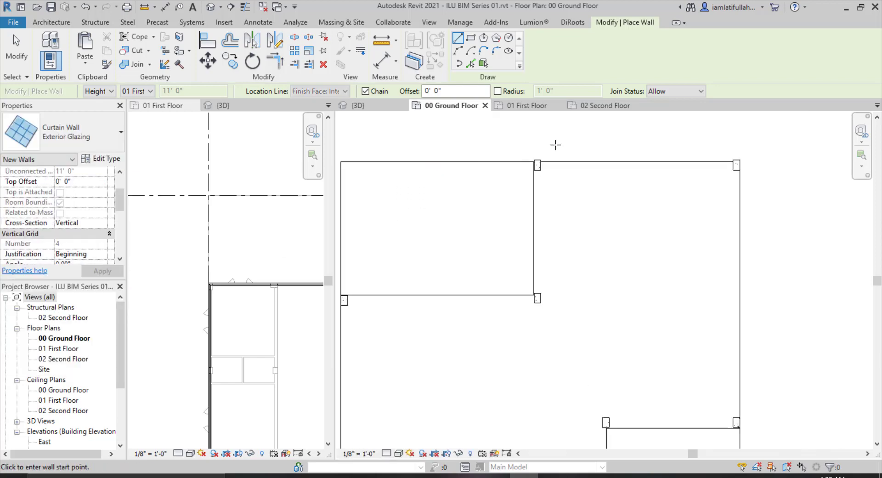
scroll(727, 142, "up", 2)
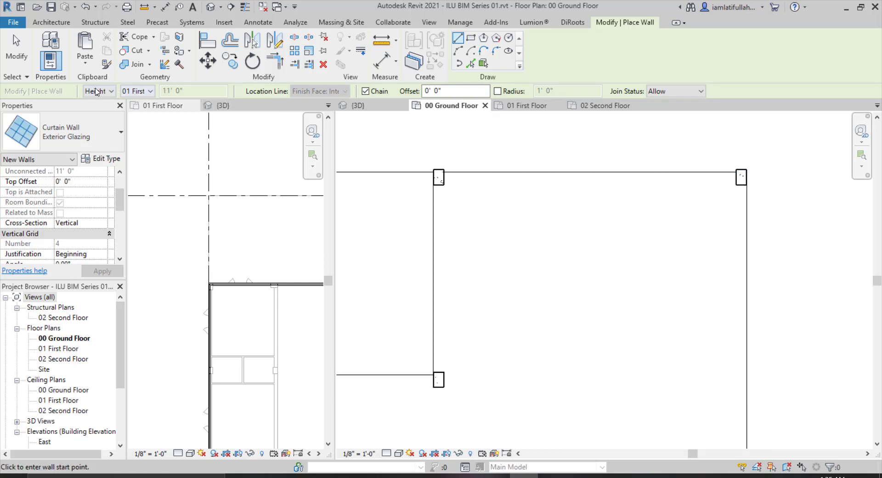
left_click(129, 94)
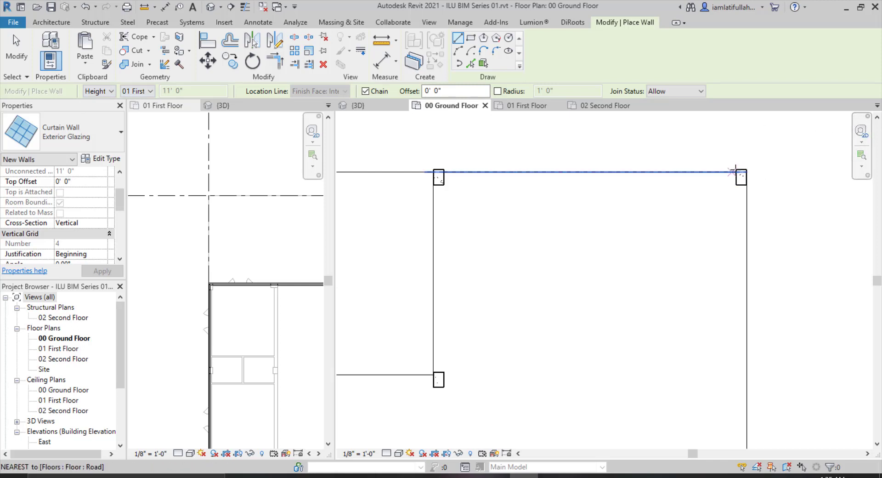
Draw exterior glazing curtain walls along the ground floor's upper edge and down its left side, about 17 feet, between the columns.
scroll(739, 171, "up", 2)
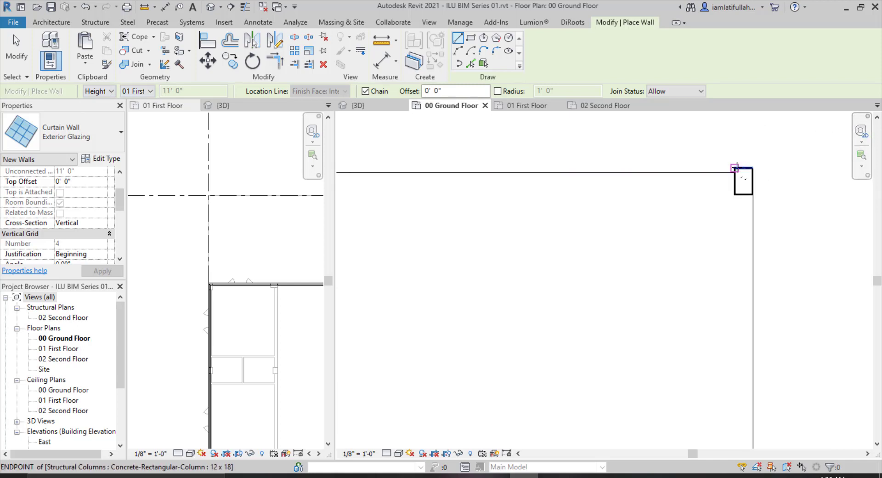
left_click(735, 167)
scroll(811, 203, "down", 2)
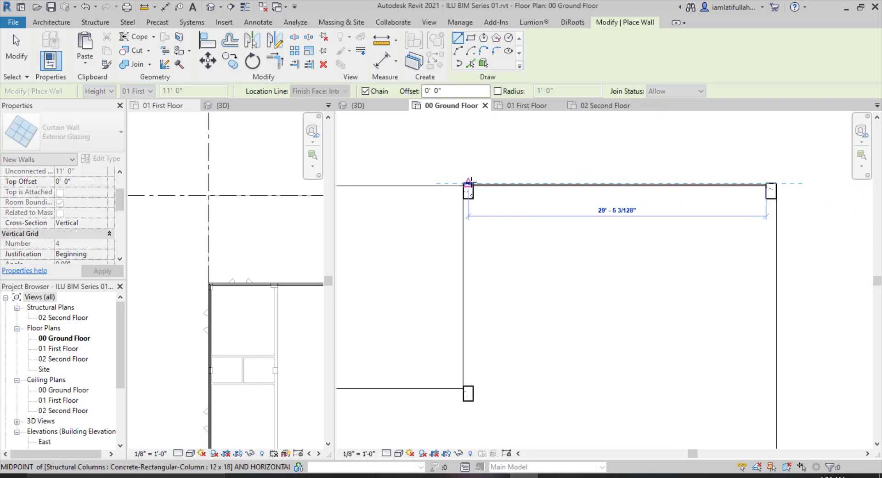
scroll(470, 182, "up", 3)
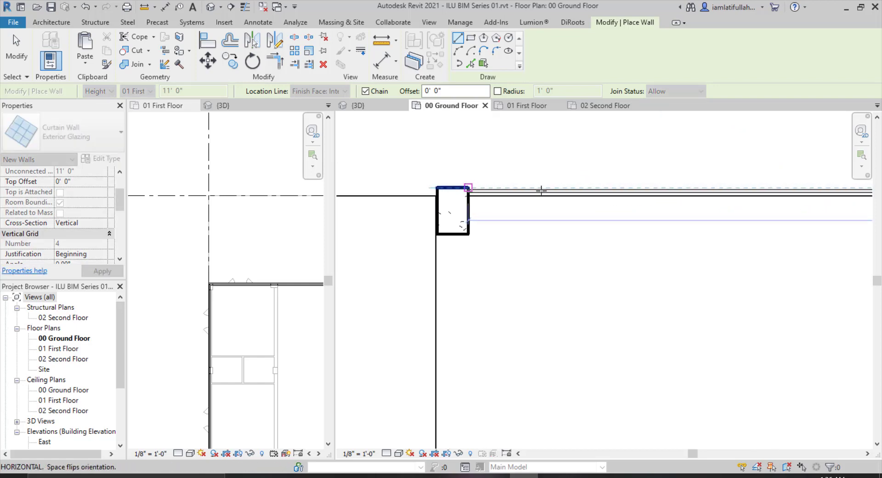
scroll(541, 189, "down", 2)
left_click(506, 188)
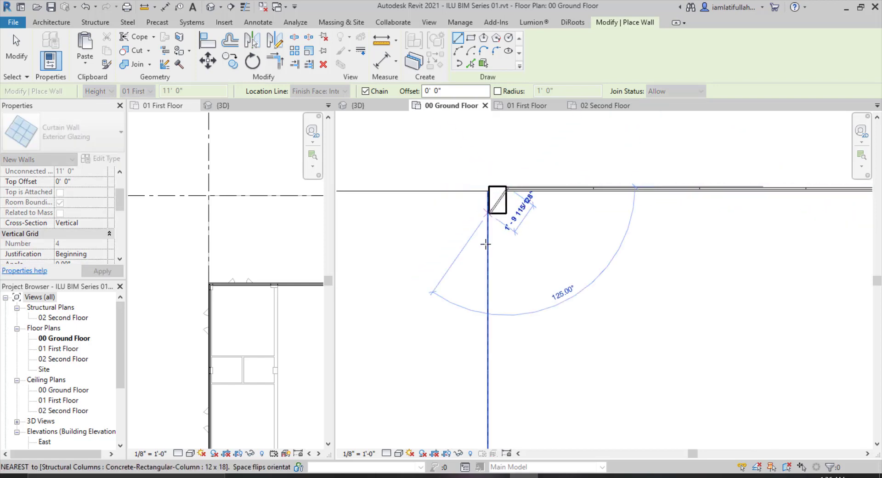
key("Escape")
left_click(488, 213)
scroll(494, 192, "down", 2)
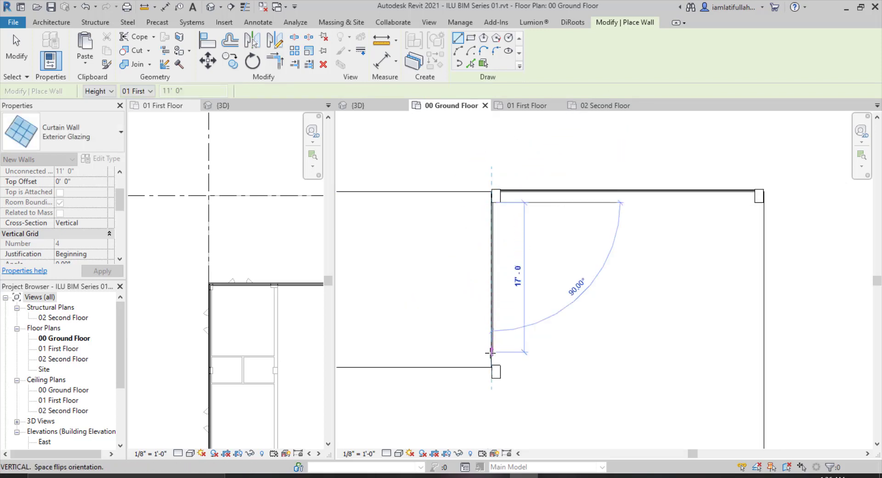
left_click(492, 370)
key("Escape")
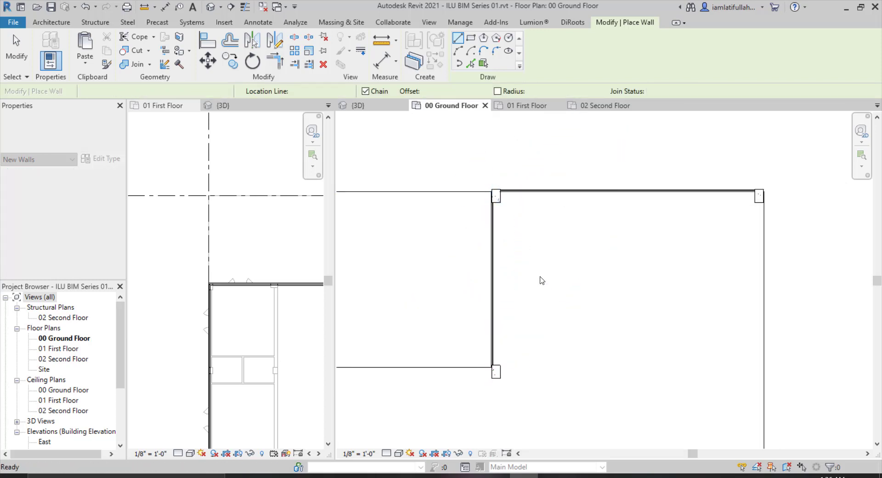
Inspect the new curtain walls in the 3D view and return to the 00 Ground Floor plan.
left_click(360, 106)
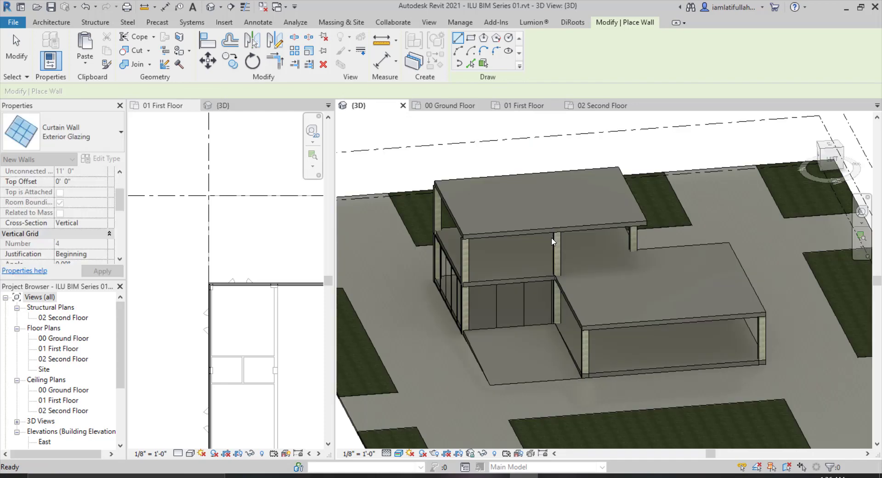
scroll(442, 314, "up", 4)
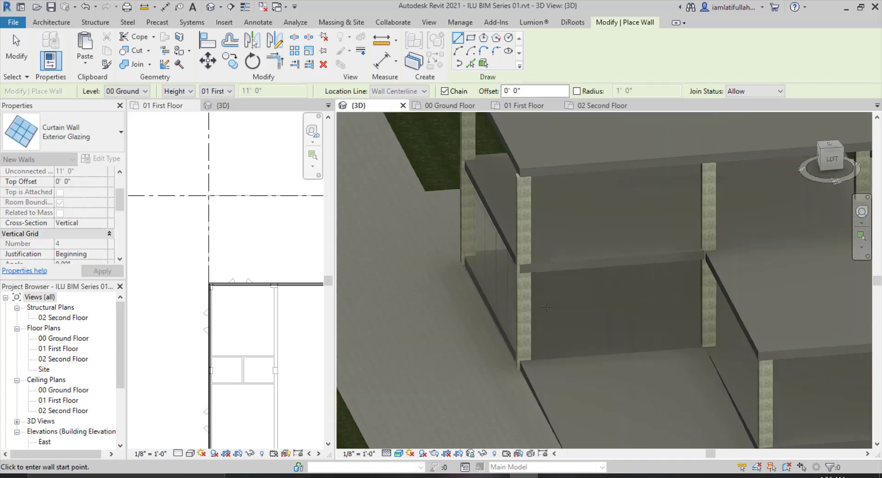
key("Escape")
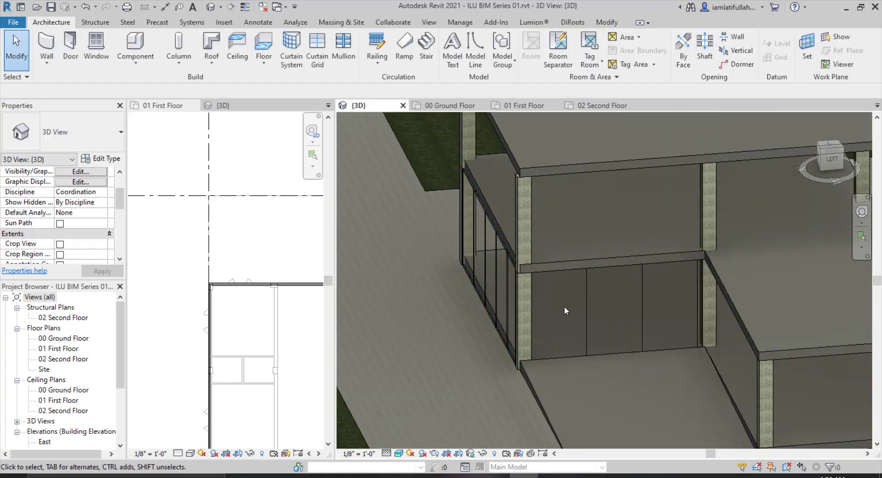
scroll(476, 292, "down", 1)
scroll(478, 296, "down", 4)
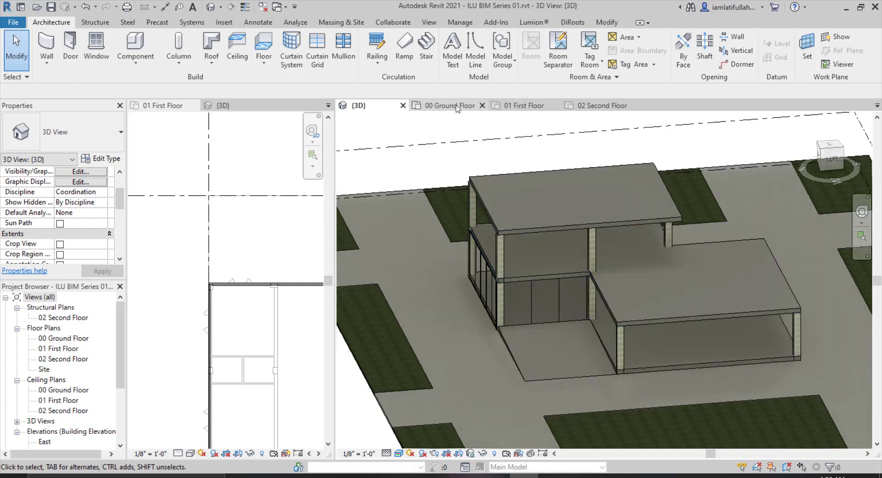
left_click(456, 107)
scroll(596, 191, "down", 2)
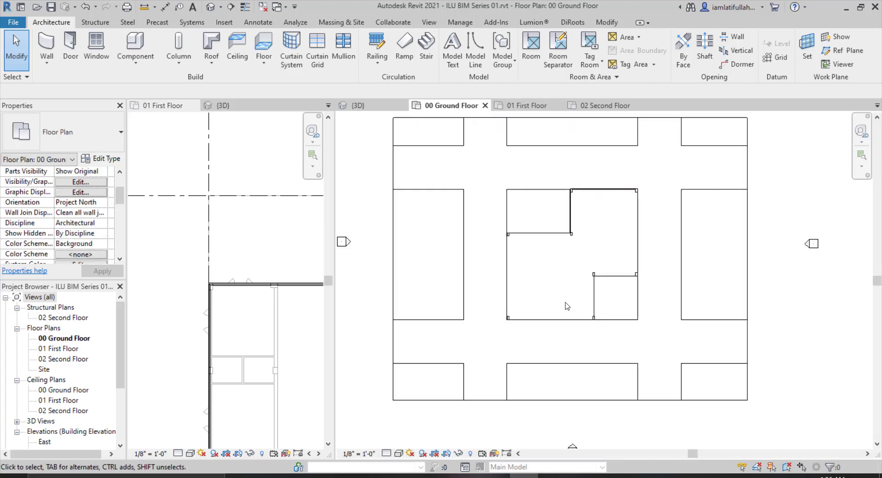
scroll(567, 306, "up", 2)
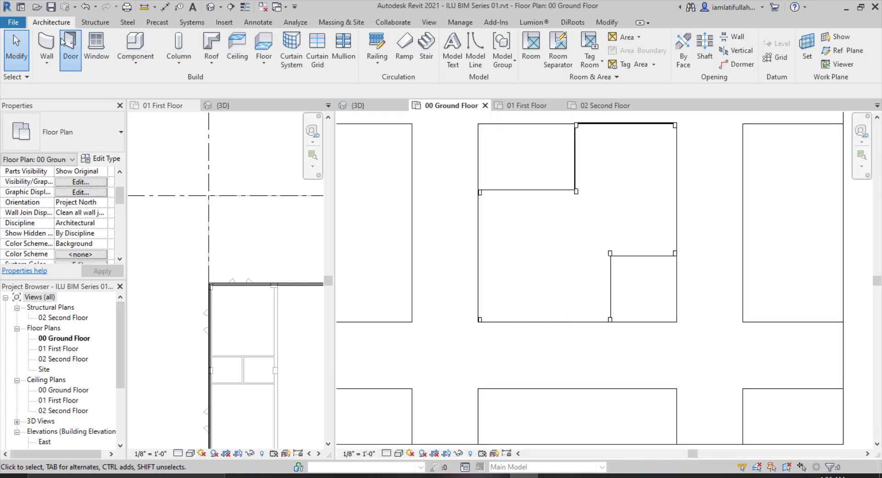
Switch the wall type to Basic Wall Generic - 8".
left_click(95, 128)
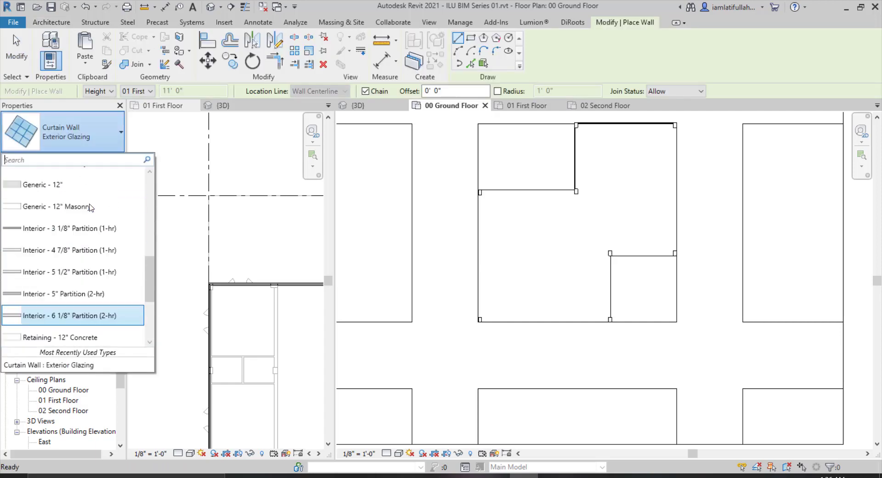
scroll(90, 207, "up", 2)
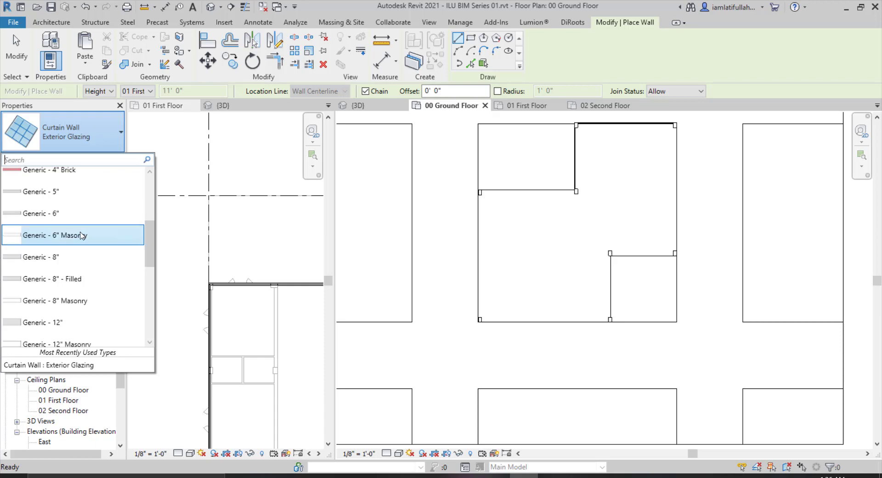
left_click(90, 257)
scroll(531, 175, "up", 3)
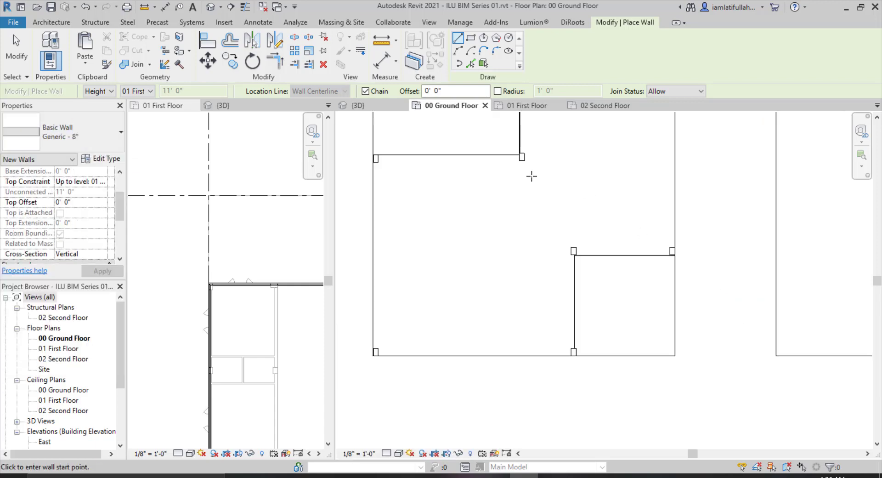
scroll(402, 146, "down", 1)
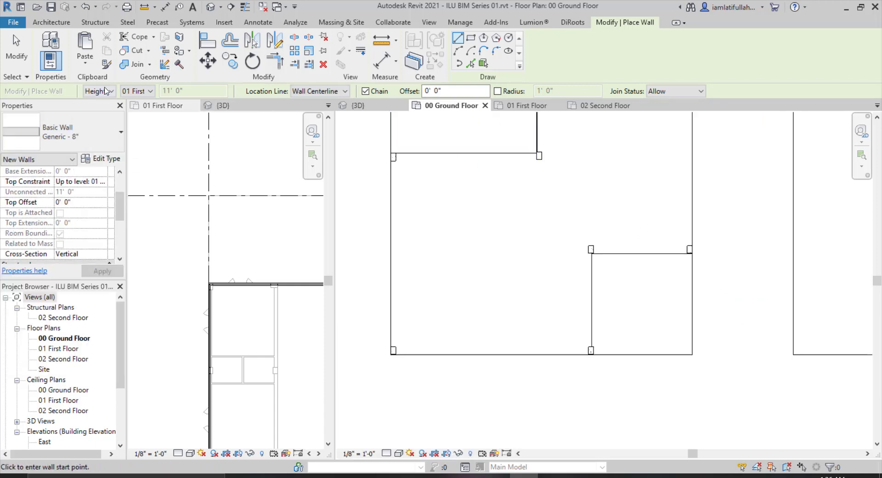
left_click(336, 91)
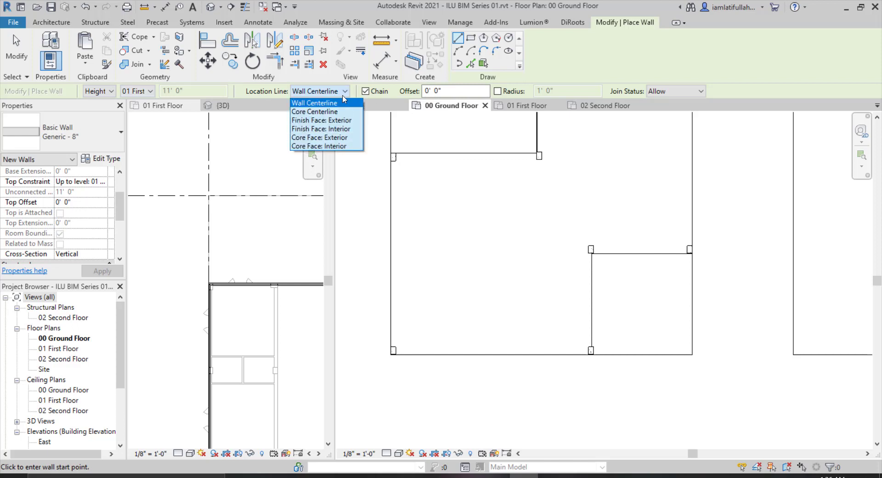
left_click(331, 121)
scroll(498, 131, "up", 4)
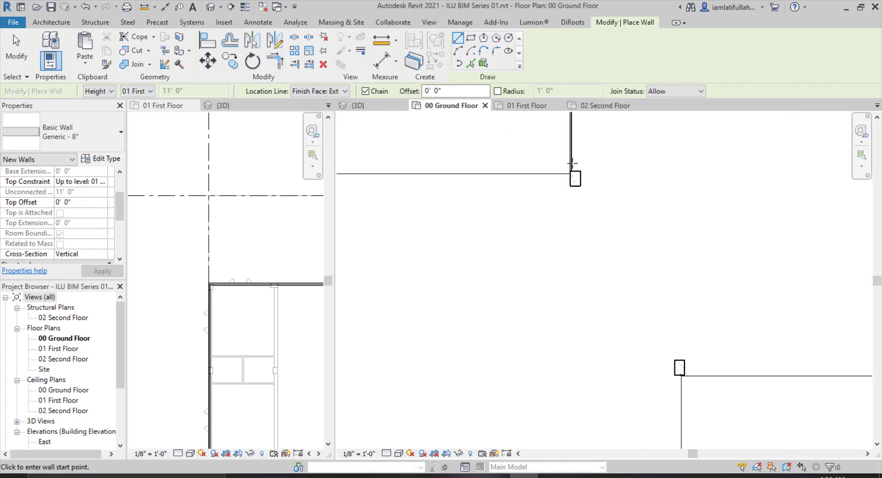
scroll(679, 185, "down", 1)
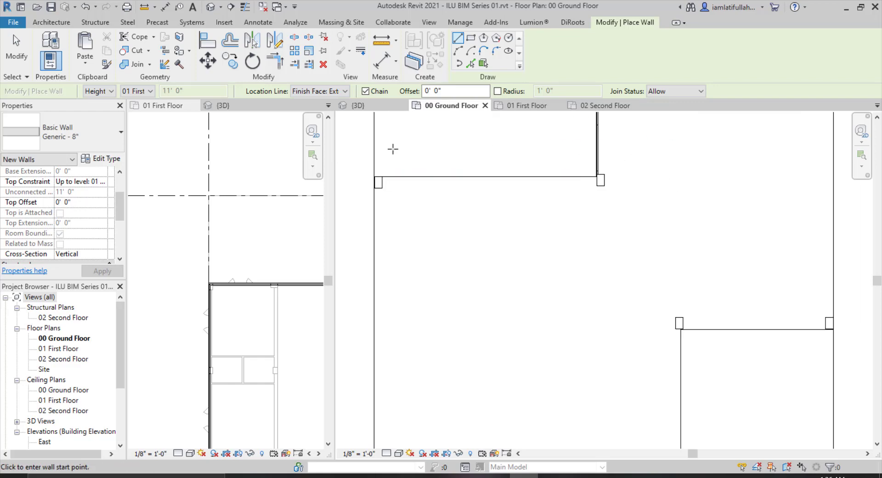
scroll(393, 148, "up", 2)
left_click(664, 180)
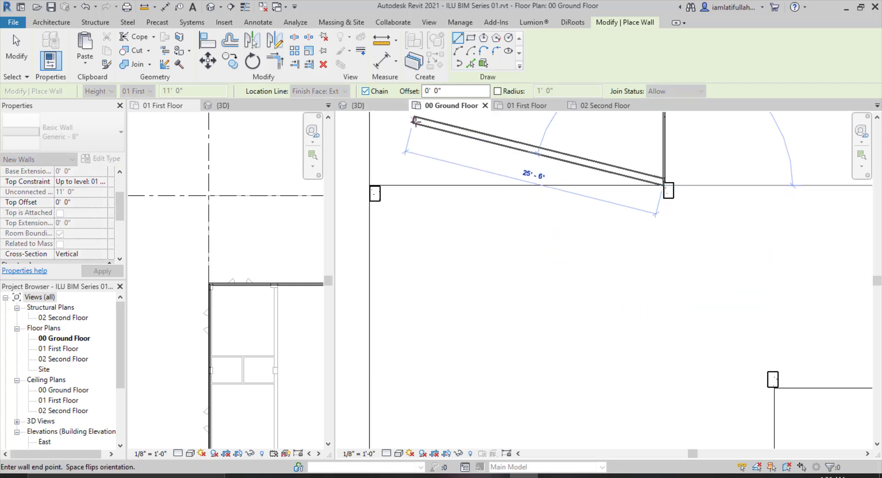
key("Escape")
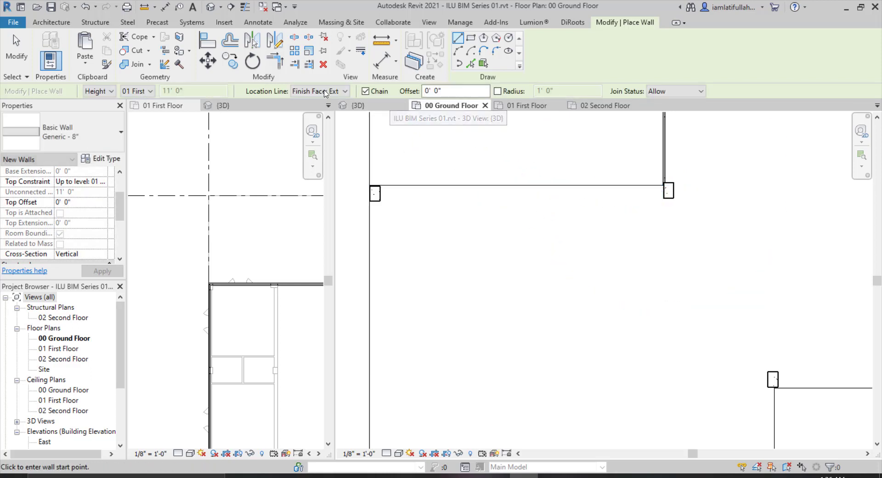
Set the location line to Finish Face: Interior and draw a Generic - 8" wall about 21 feet along the ground floor's upper edge.
left_click(325, 91)
left_click(312, 129)
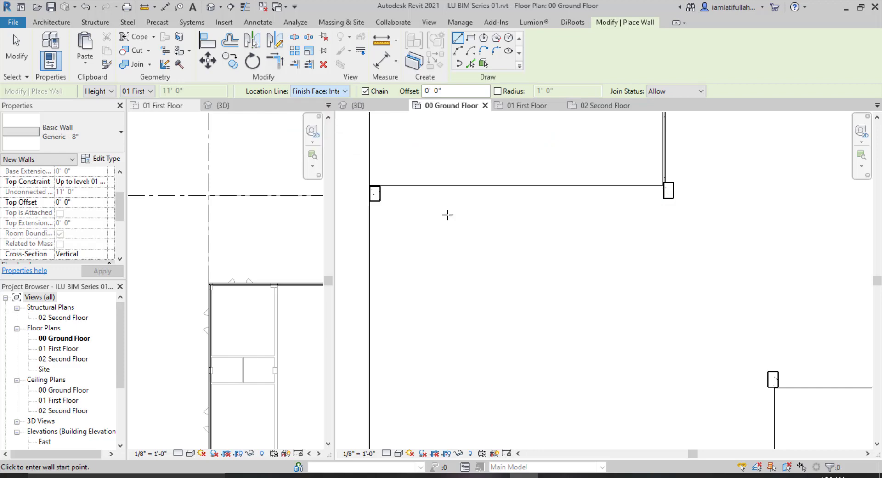
left_click(578, 477)
left_click(580, 476)
left_click(580, 477)
left_click(579, 477)
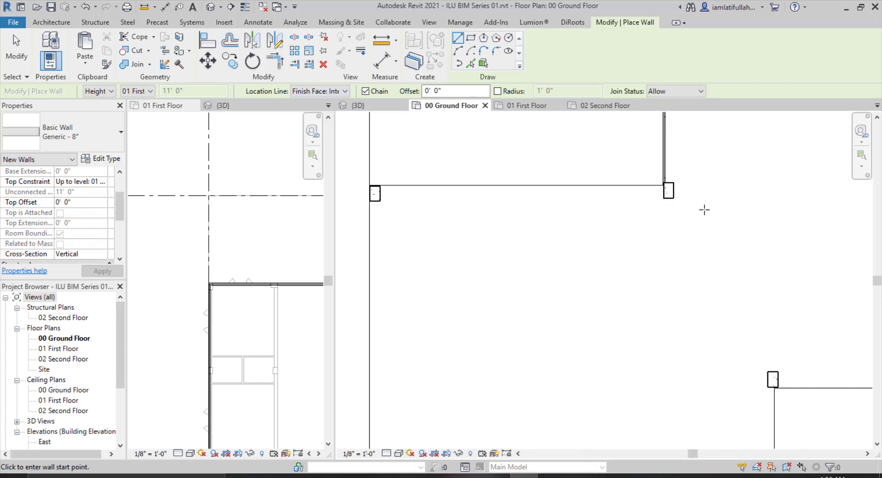
left_click(662, 183)
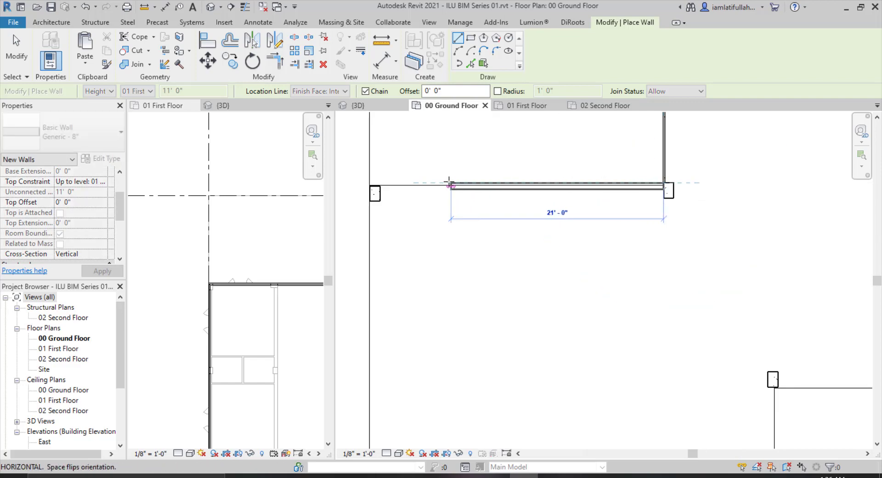
left_click(378, 185)
key("Escape")
key("Escape")
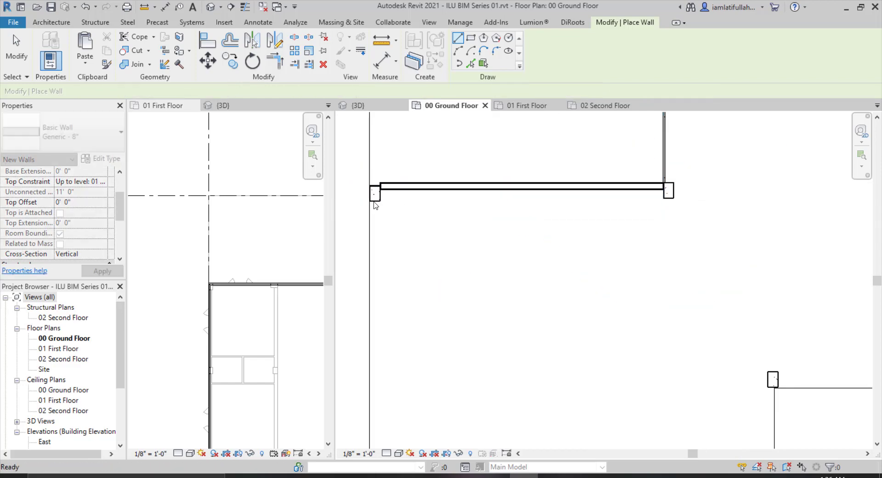
Draw a basic wall about 34 feet down the ground floor's left side.
left_click(370, 201)
scroll(409, 147, "down", 3)
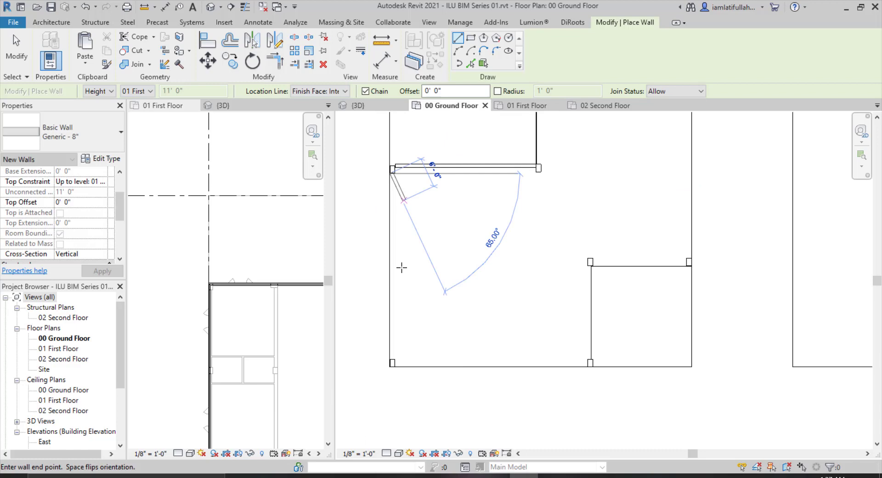
left_click(391, 362)
key("Escape")
key("Escape")
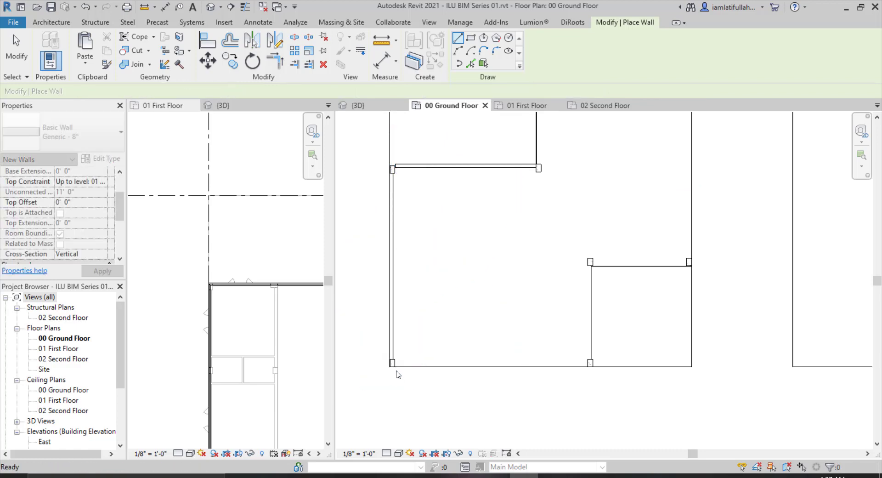
Draw a 40-foot wall along the ground floor's bottom edge and a 15-foot wall up from its right end.
left_click(391, 363)
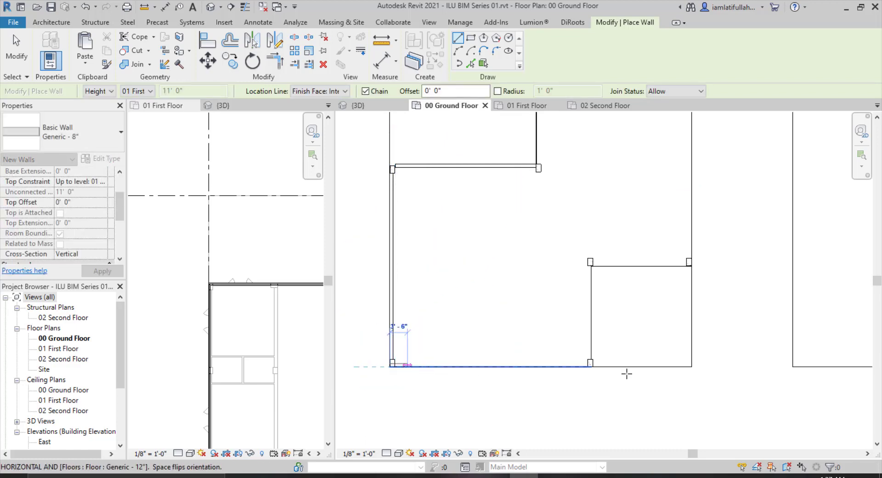
left_click(591, 366)
key("Escape")
left_click(590, 363)
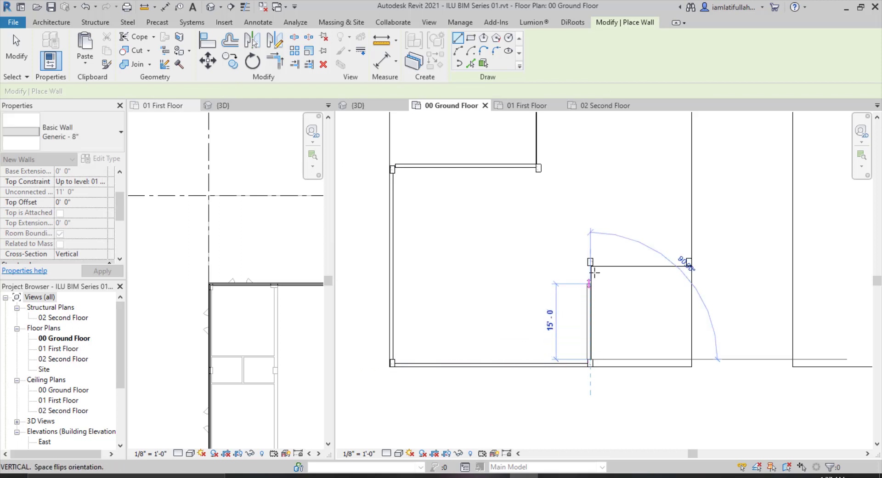
left_click(594, 272)
key("Escape")
Draw a wall about 21' 6" to the right, then a 39' 4" wall up the ground floor's right side.
left_click(590, 266)
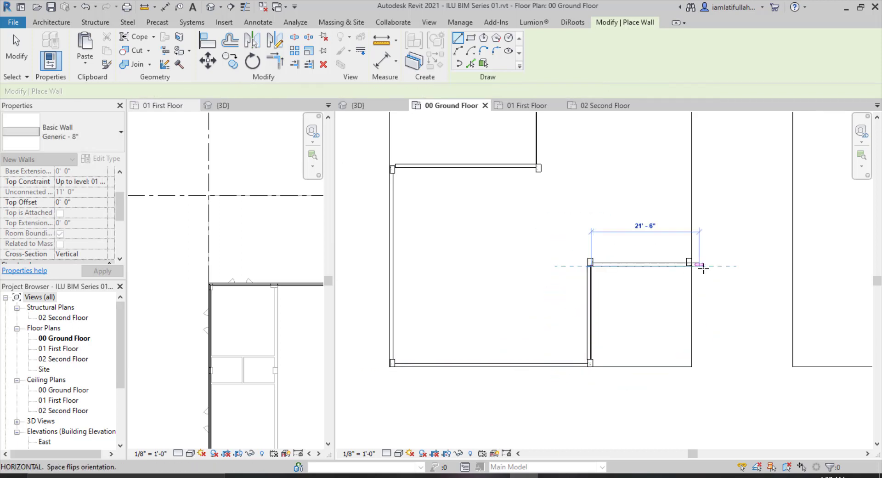
left_click(690, 266)
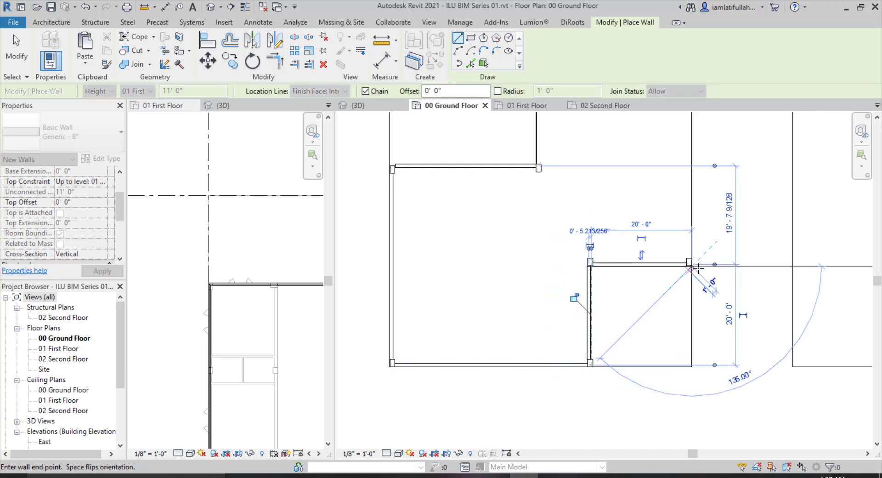
key("Escape")
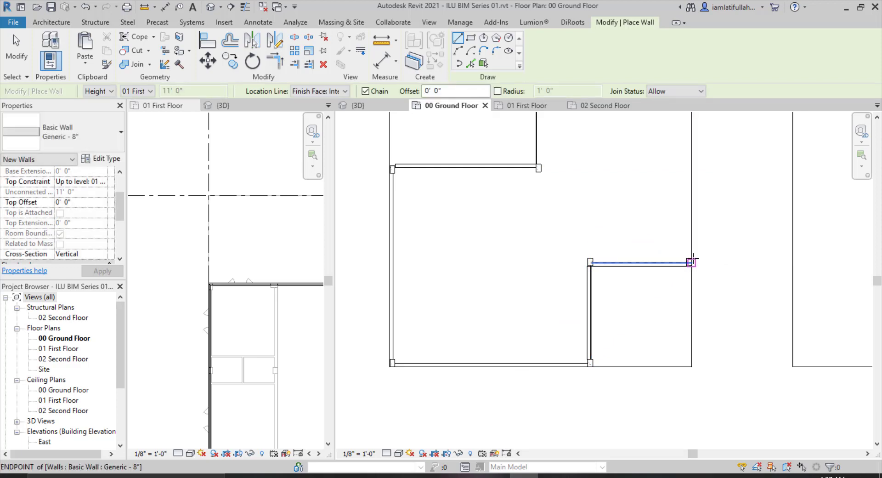
left_click(691, 262)
scroll(691, 264, "down", 2)
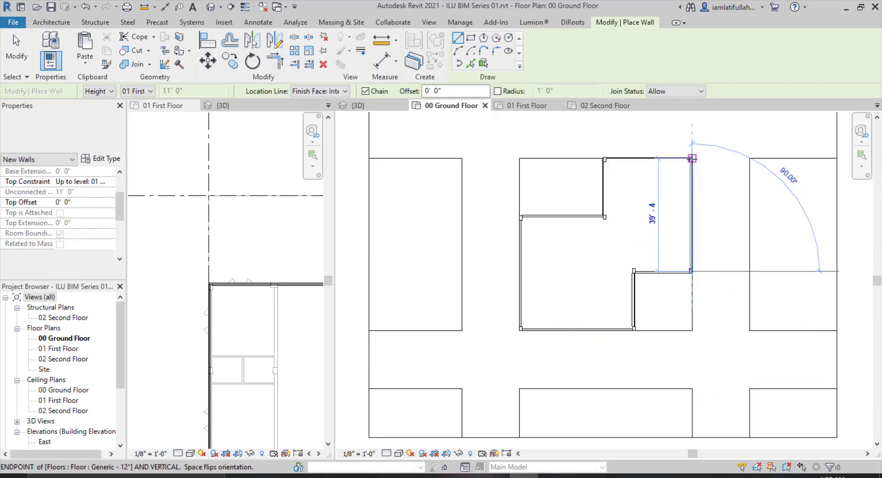
left_click(692, 158)
key("Escape")
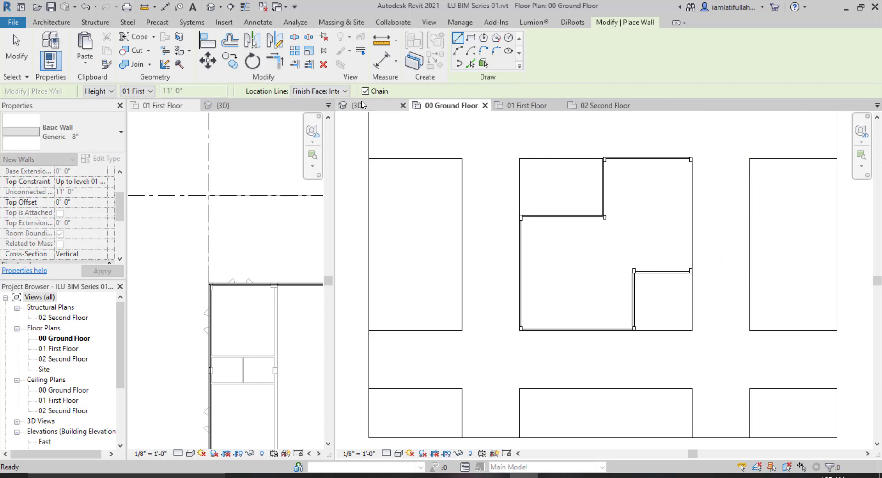
Inspect the ground floor walls in the 3D view and switch to the 01 First Floor plan.
left_click(362, 104)
scroll(597, 235, "down", 2)
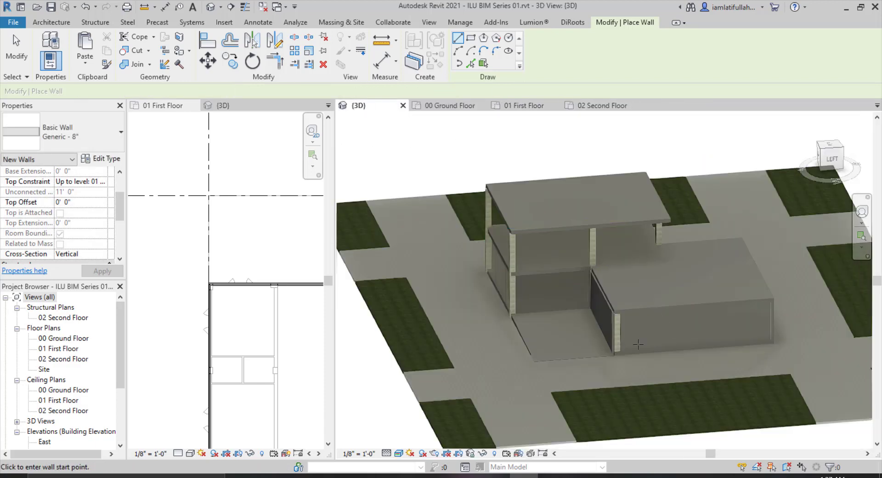
key("Escape")
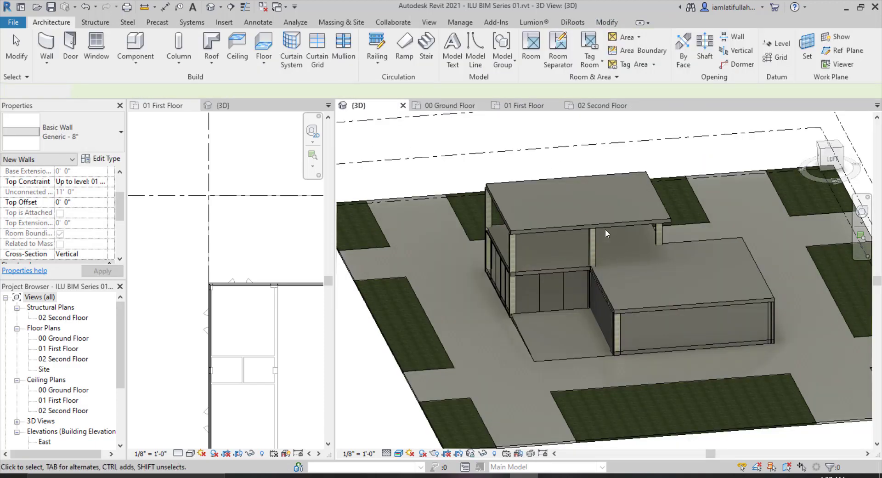
left_click(528, 106)
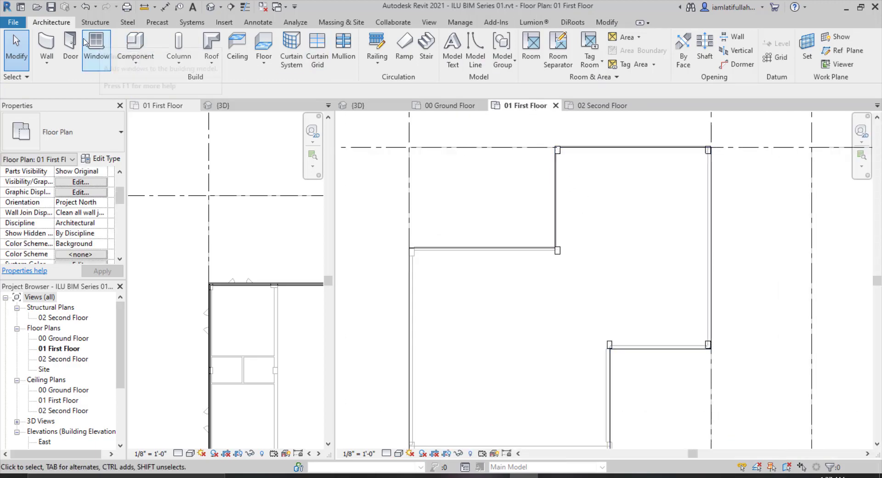
Start the Wall tool on the first floor and draw a basic wall about 18' 6" along the lower inner edge.
left_click(68, 46)
key("Escape")
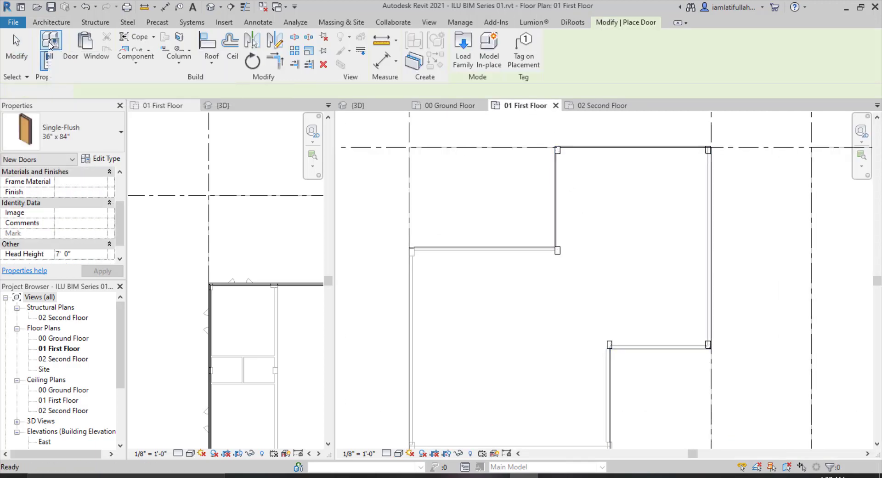
key("w")
key("a")
scroll(662, 215, "up", 1)
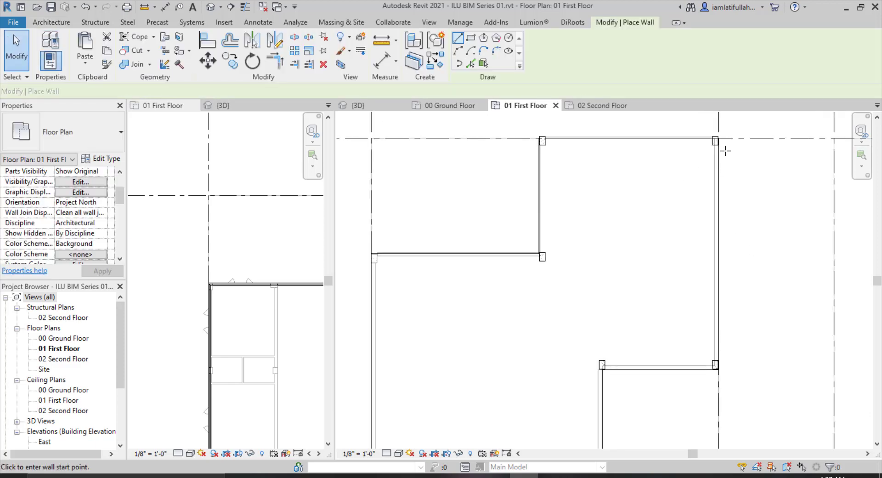
scroll(606, 370, "up", 2)
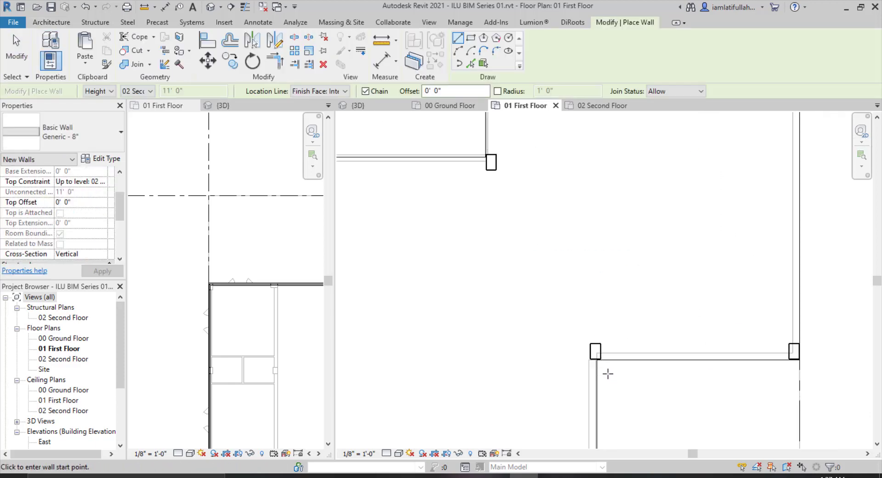
left_click(599, 360)
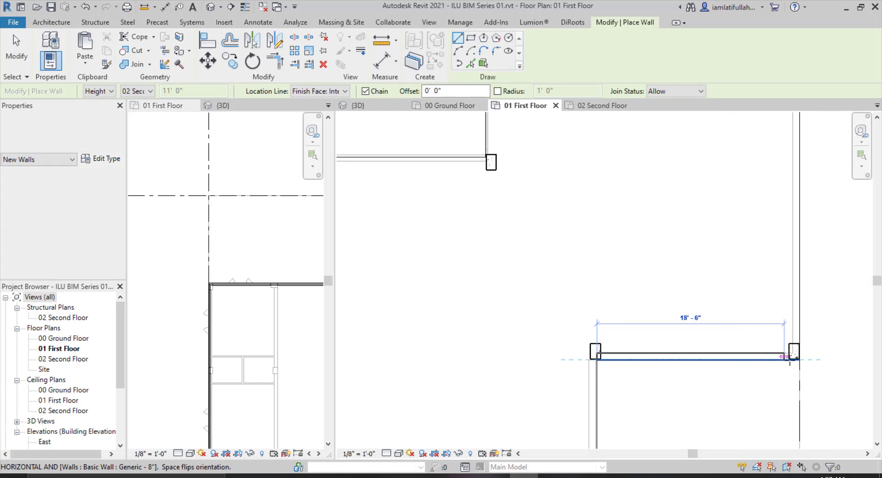
left_click(798, 357)
Draw a basic wall about 37 feet up the first floor's right side.
left_click(800, 344)
scroll(796, 392, "down", 3)
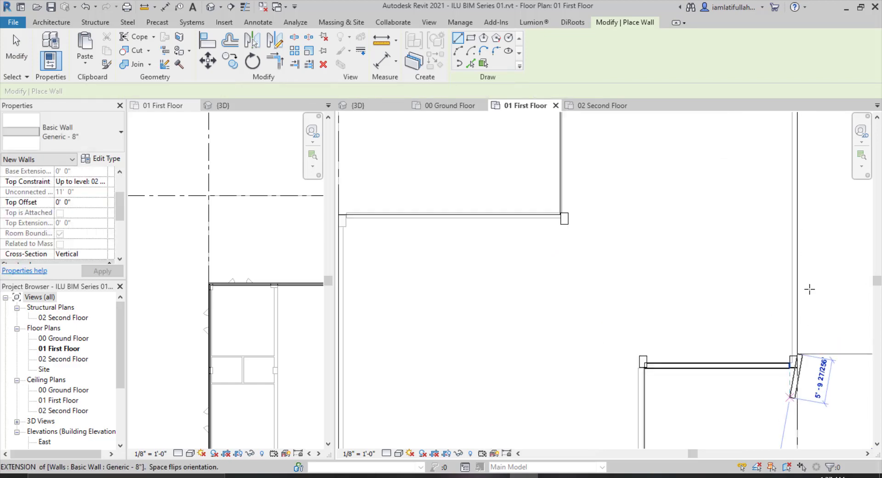
scroll(798, 182, "up", 1)
scroll(798, 174, "up", 2)
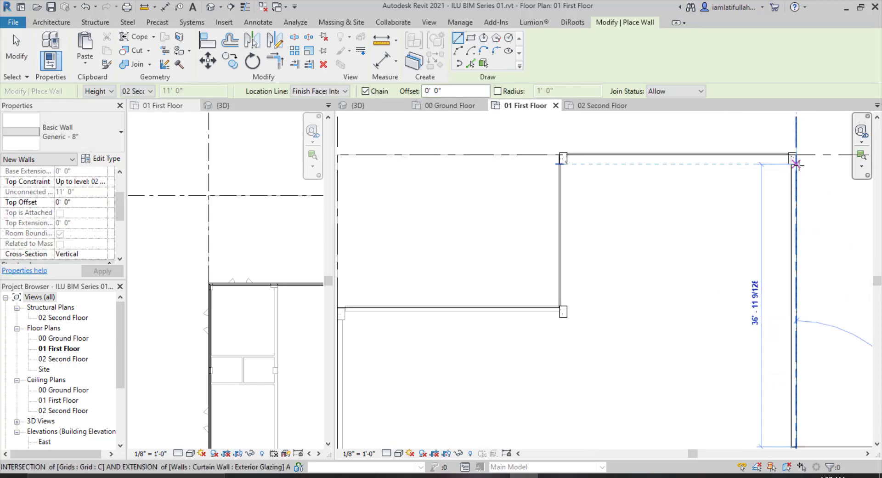
left_click(797, 164)
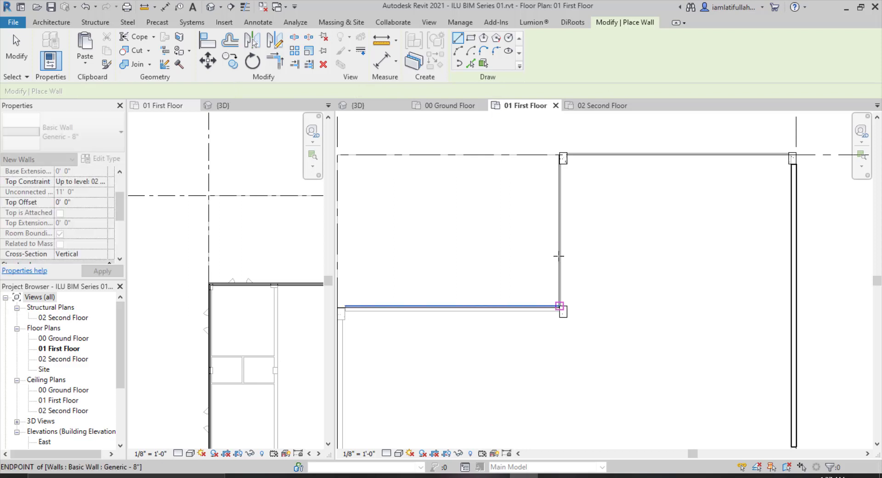
Draw a vertical wall about 20' 4" along the first floor's inner left edge.
left_click(559, 163)
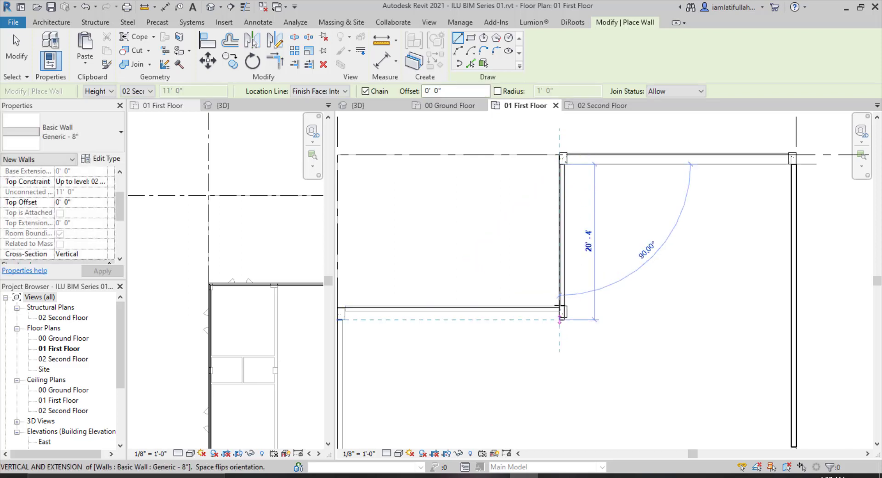
left_click(561, 306)
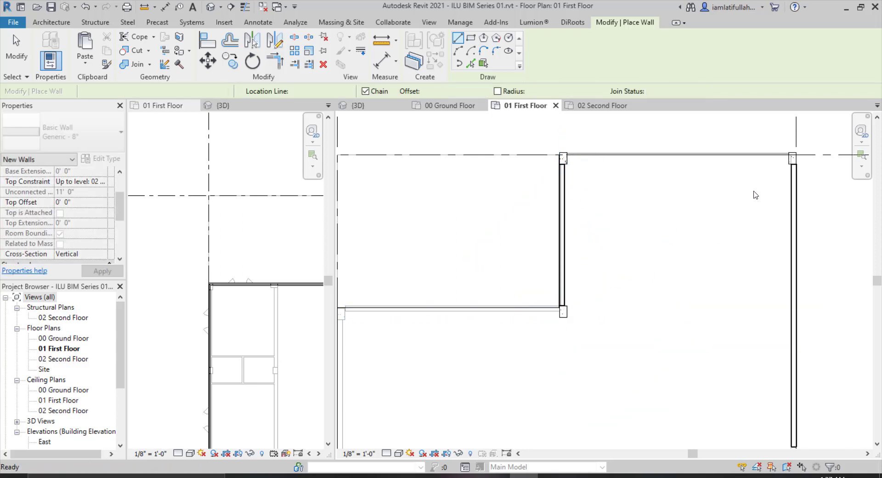
Draw a 29-foot wall along the first floor's upper edge and exit the Wall tool.
left_click(788, 152)
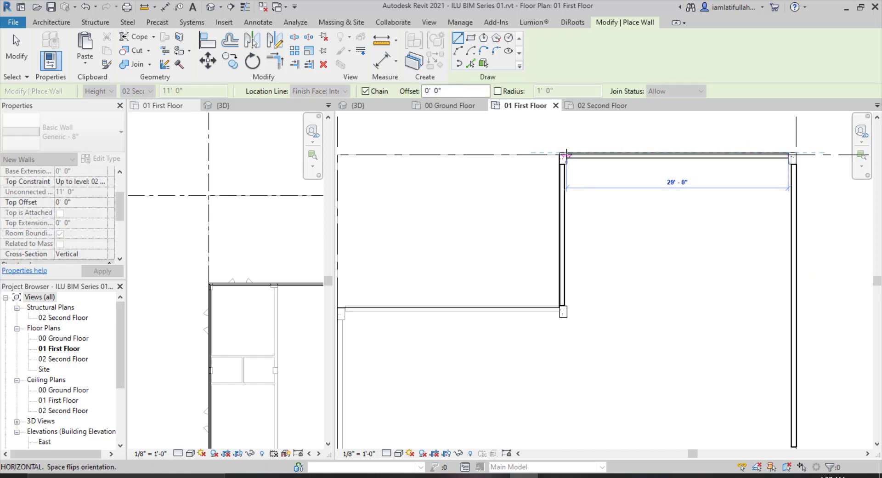
left_click(566, 156)
key("Escape")
key("Escape")
Inspect the first floor walls in the 3D view and return to the 01 First Floor plan.
scroll(432, 188, "down", 2)
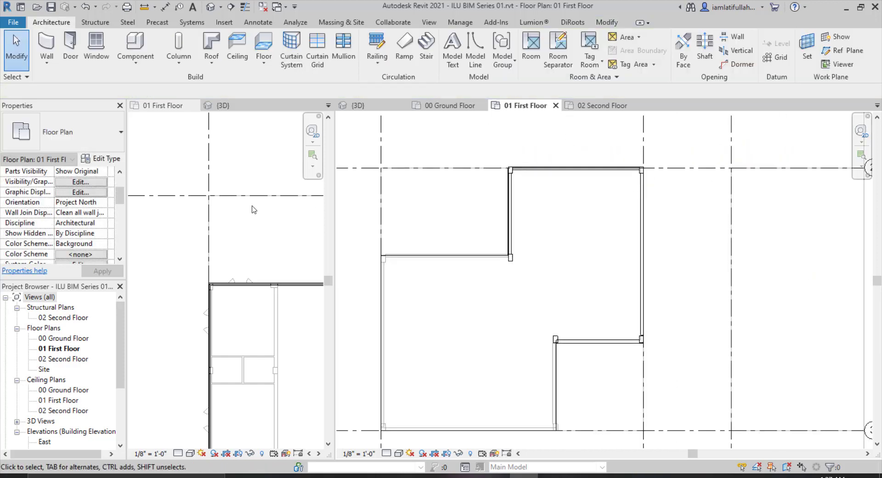
scroll(252, 210, "down", 5)
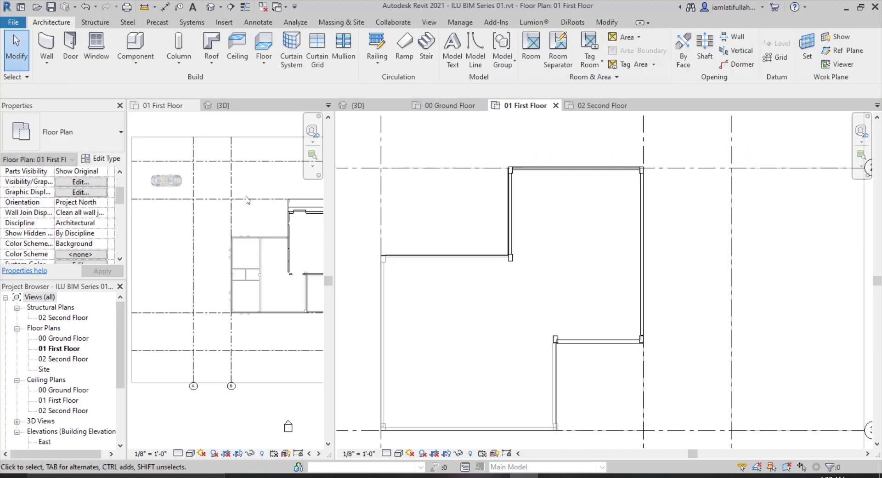
left_click(223, 107)
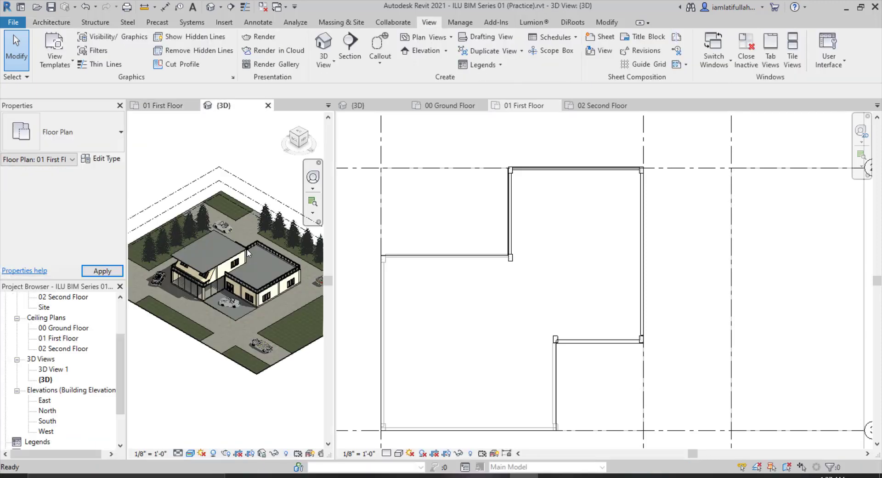
scroll(221, 278, "up", 5)
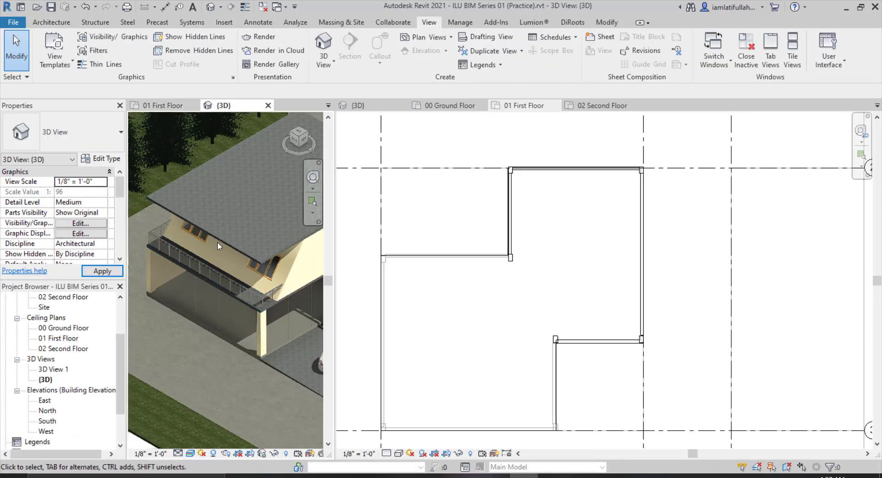
left_click(524, 130)
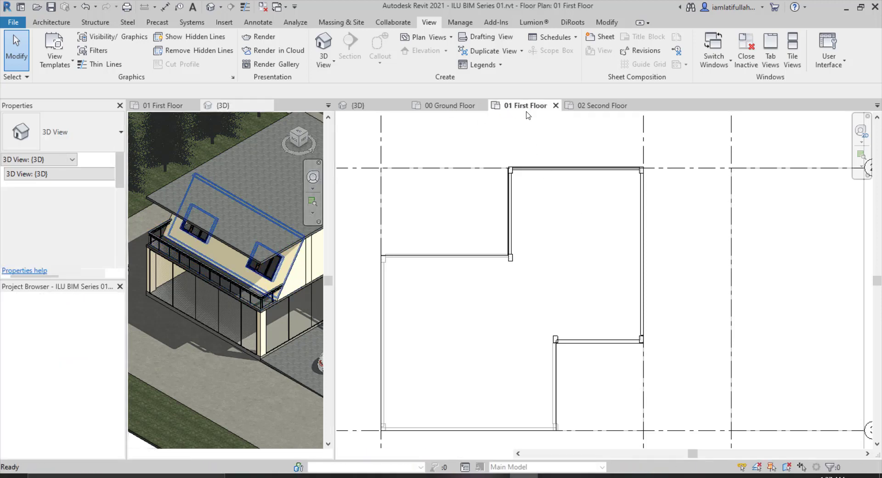
Make the first floor's upper wall slanted, with an angle of -25° from vertical.
left_click(537, 170)
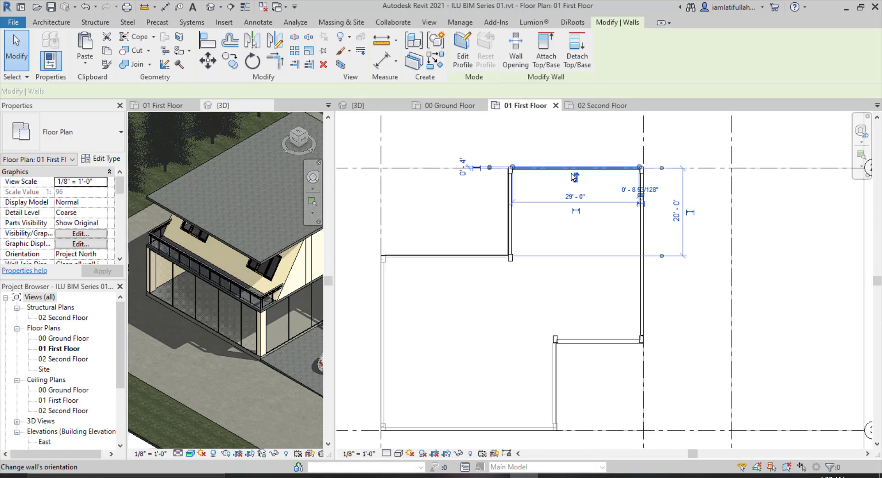
scroll(82, 233, "down", 1)
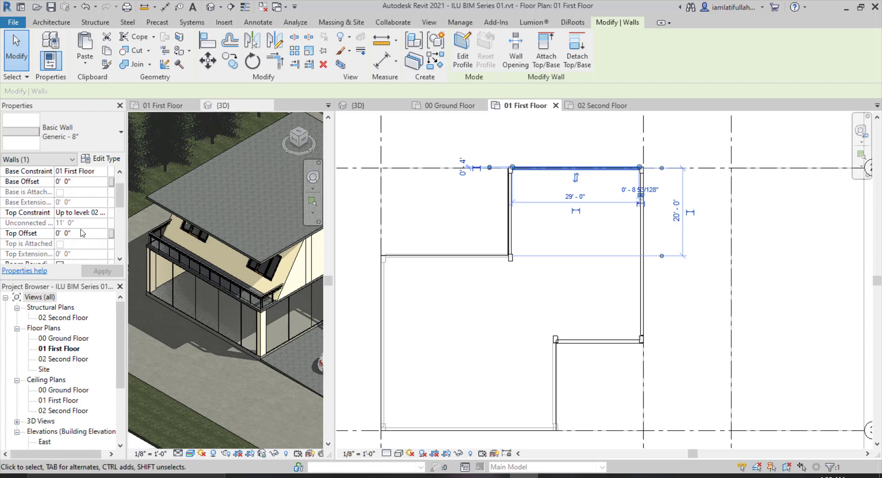
scroll(41, 211, "down", 4)
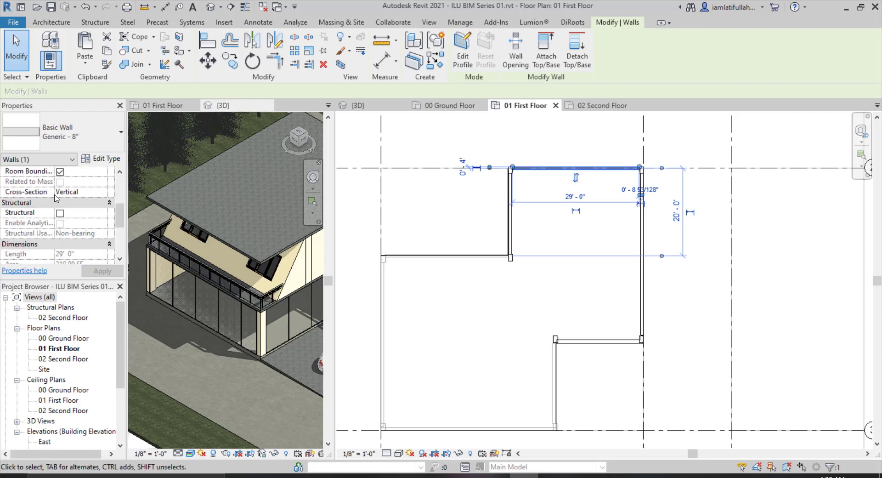
left_click(93, 191)
left_click(101, 193)
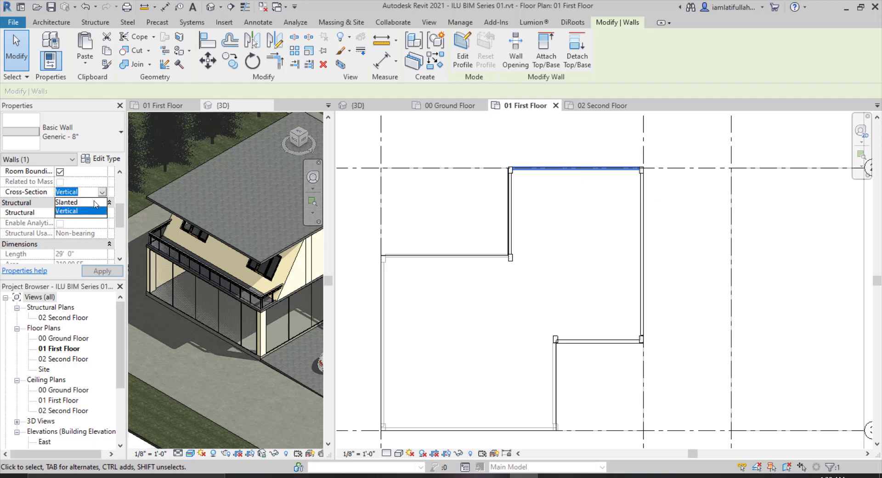
left_click(91, 202)
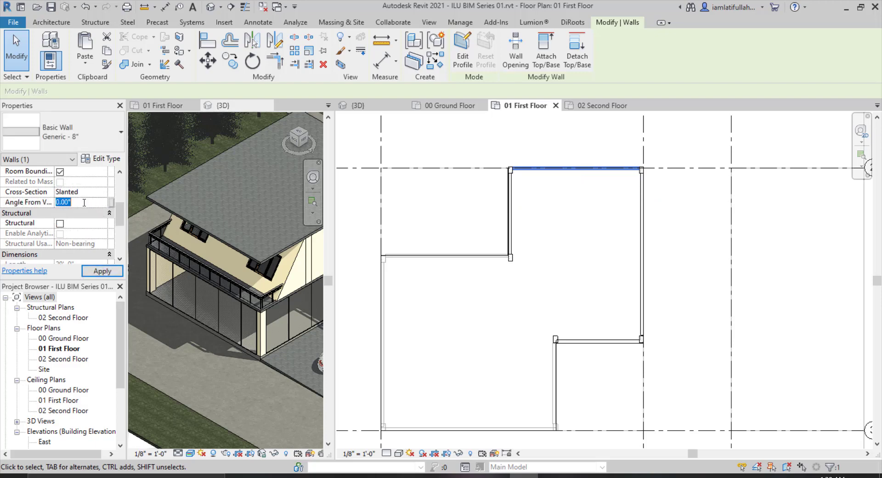
type("25")
left_click(102, 271)
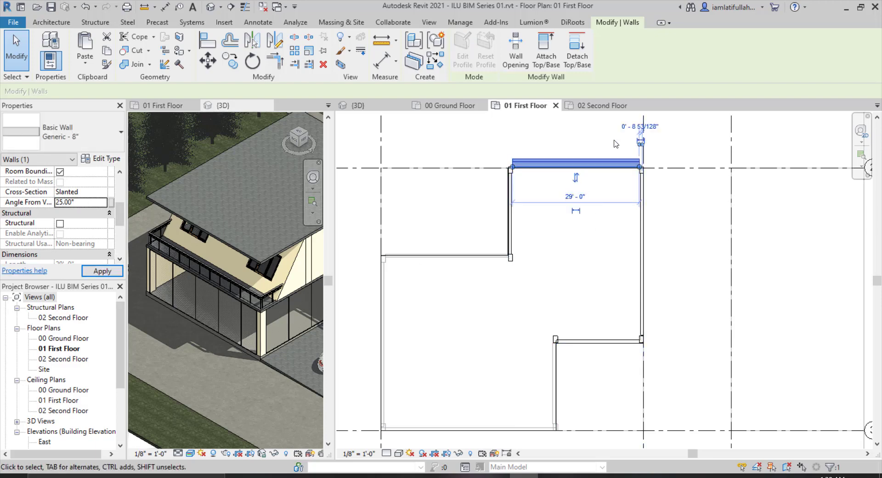
key("ctrl+Tab")
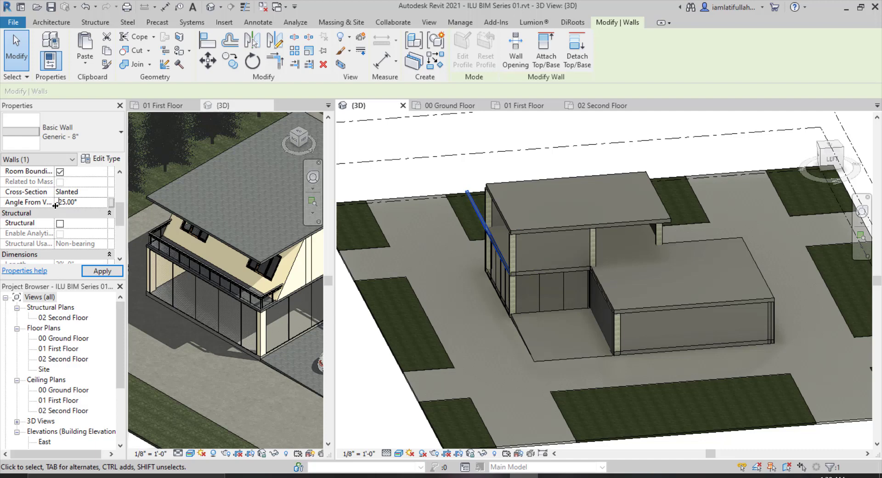
left_click(118, 268)
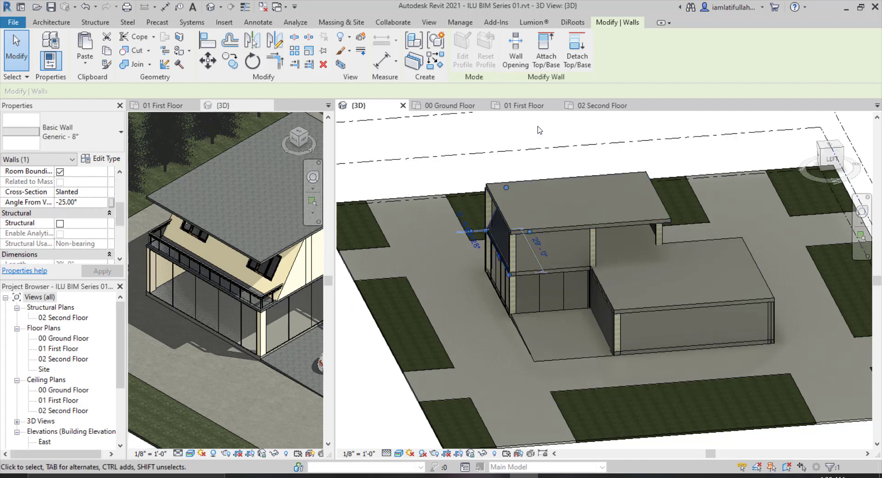
From the left view, edit the adjacent side wall's profile so its left edge follows the slanted wall's incline.
left_click(832, 160)
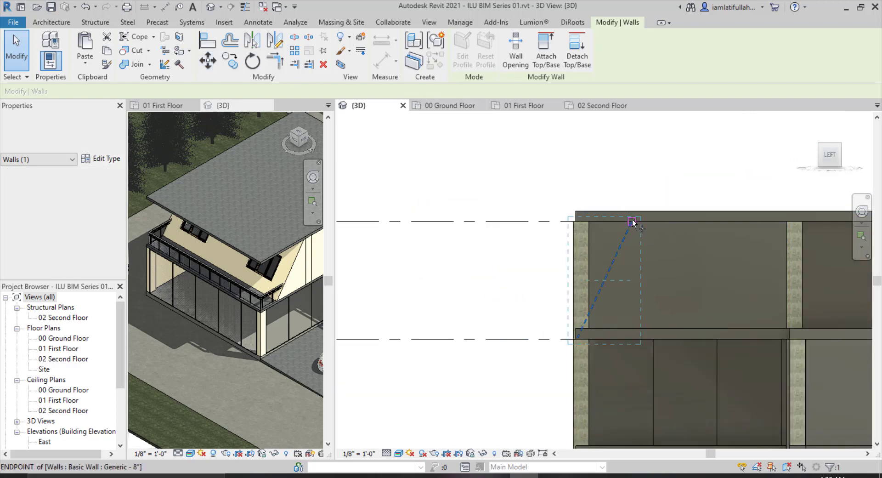
left_click(636, 221)
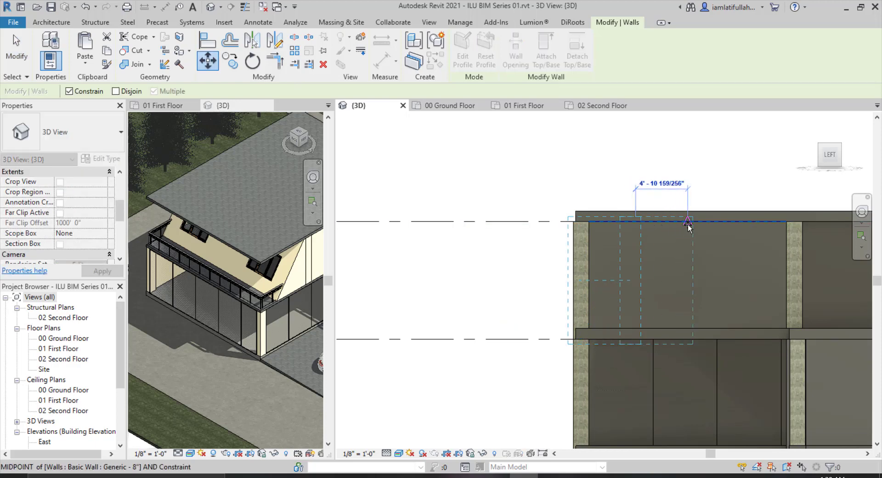
key("Escape")
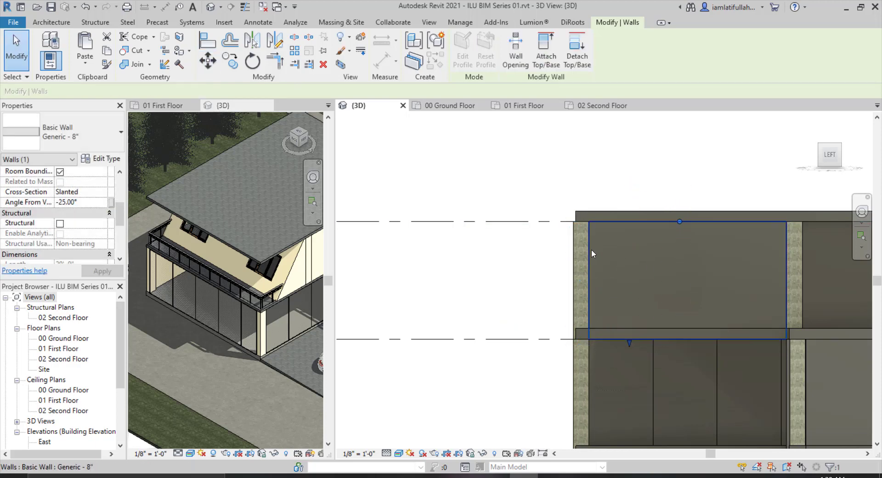
left_click(591, 249)
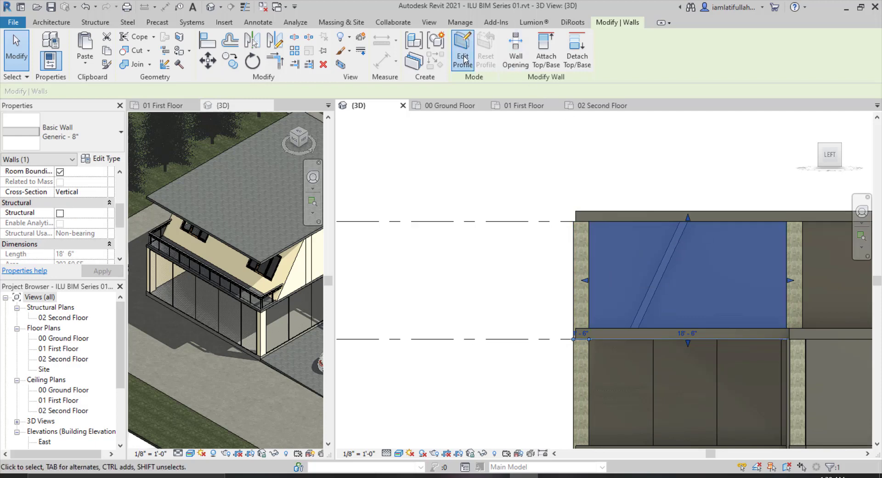
left_click(591, 221)
left_click(679, 222)
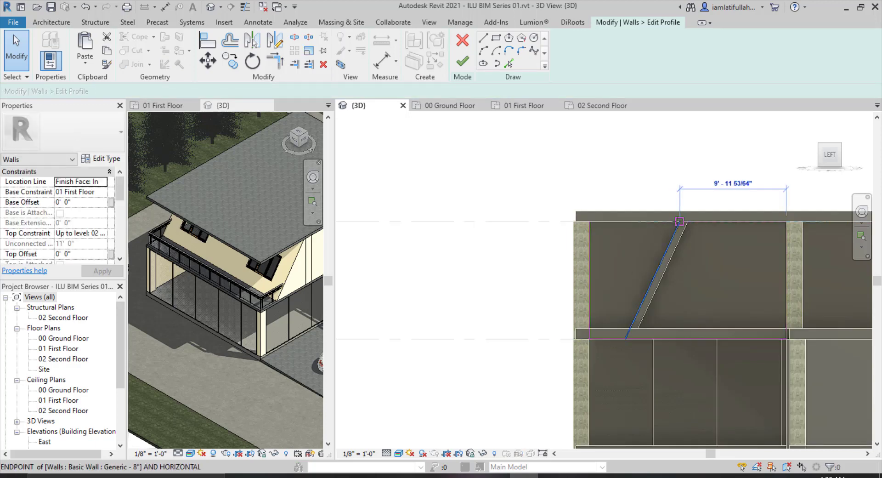
left_click(588, 320)
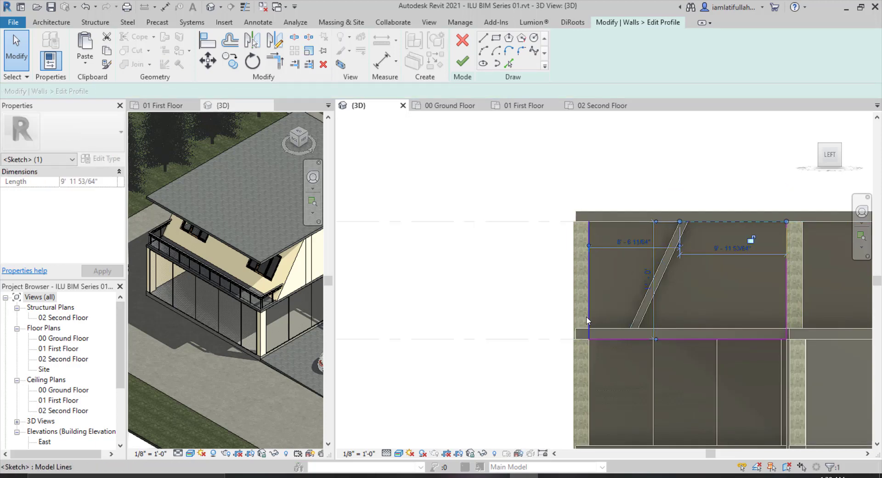
left_click(589, 340)
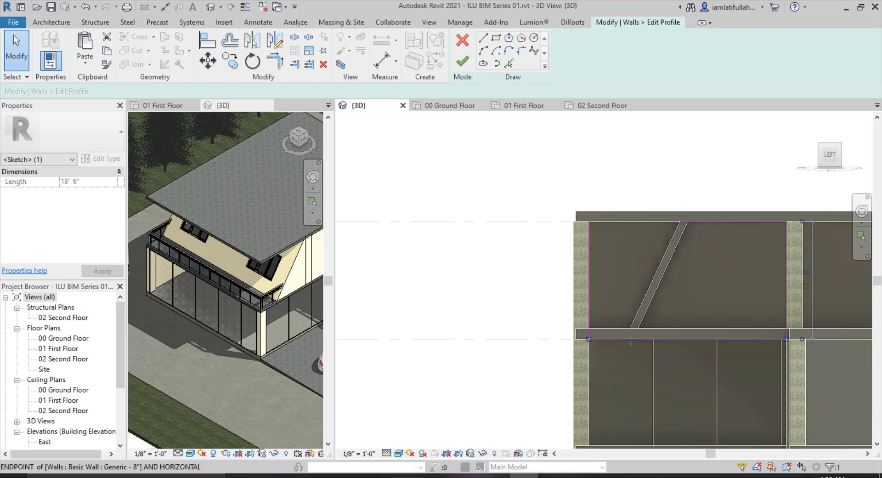
left_click_drag(630, 340, 624, 339)
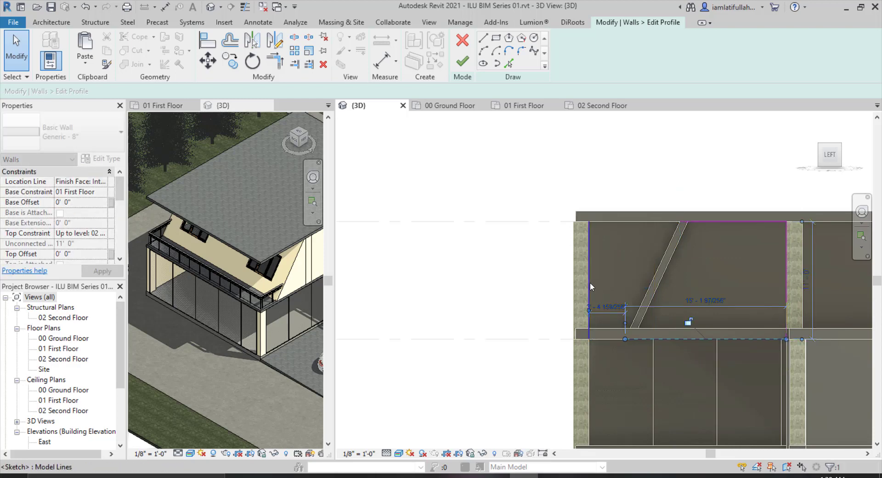
left_click(591, 287)
left_click_drag(589, 222, 682, 221)
left_click(590, 310)
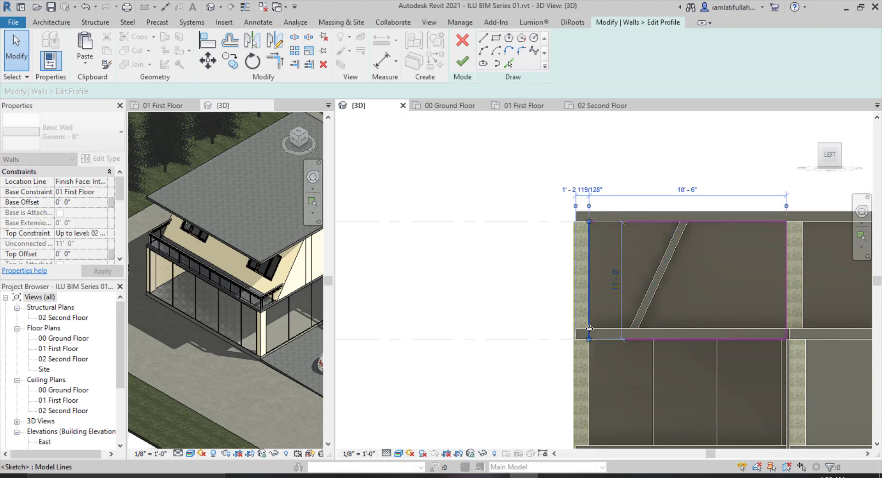
left_click_drag(589, 339, 624, 339)
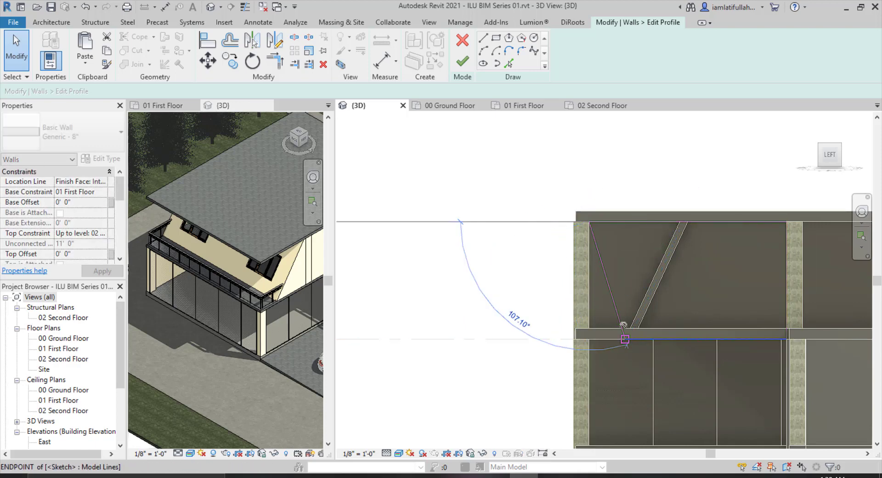
left_click(595, 403)
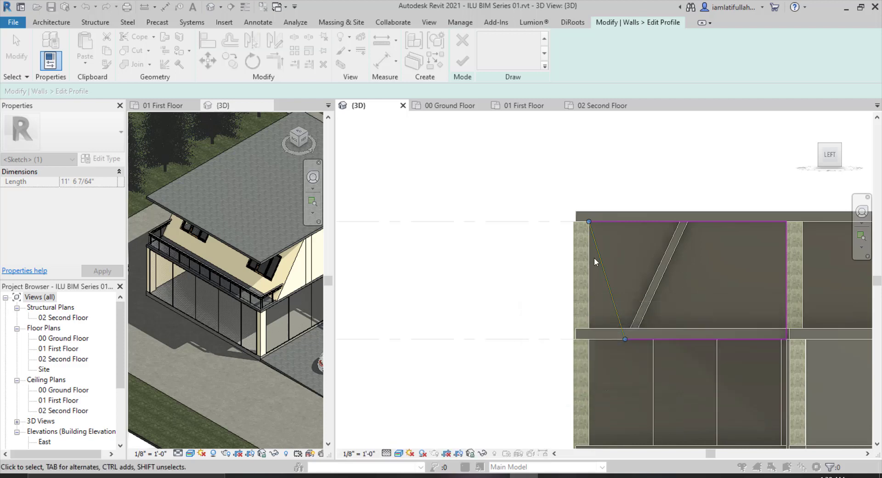
mouse_move(588, 222)
left_mouse_down()
mouse_move(693, 224)
mouse_move(680, 221)
left_mouse_up()
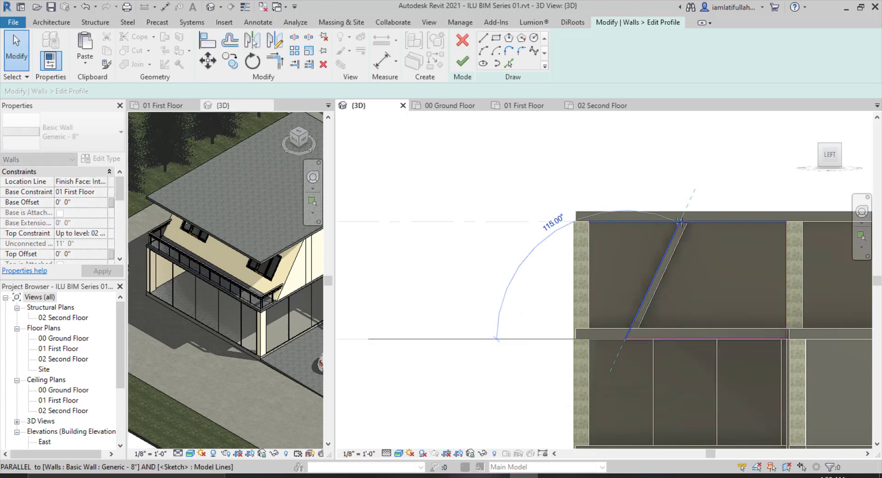
left_click(592, 223)
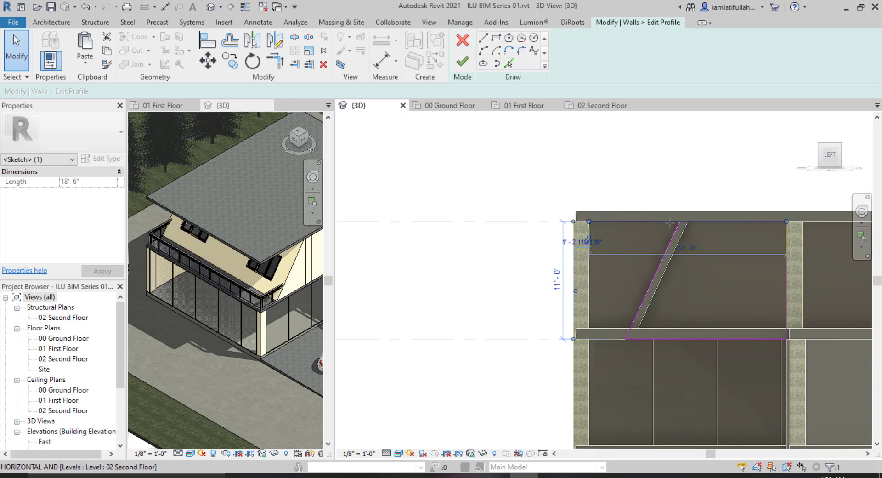
left_click_drag(669, 223, 679, 222)
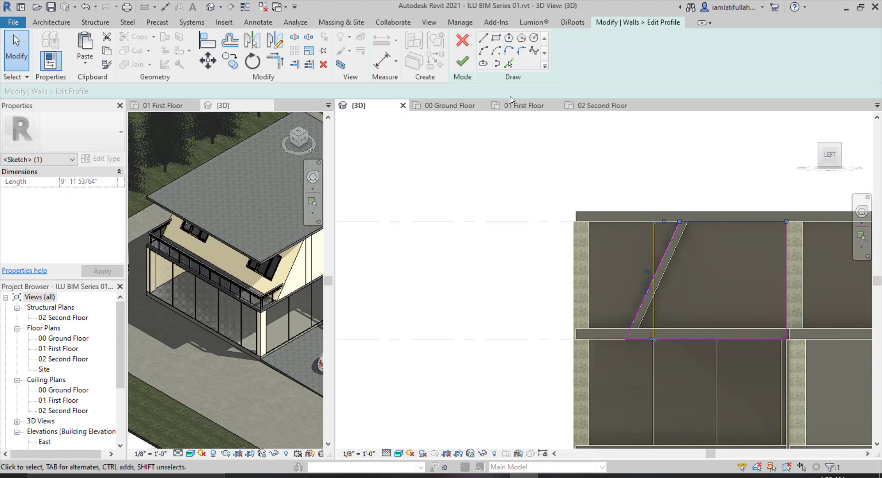
left_click(463, 61)
left_click(716, 238)
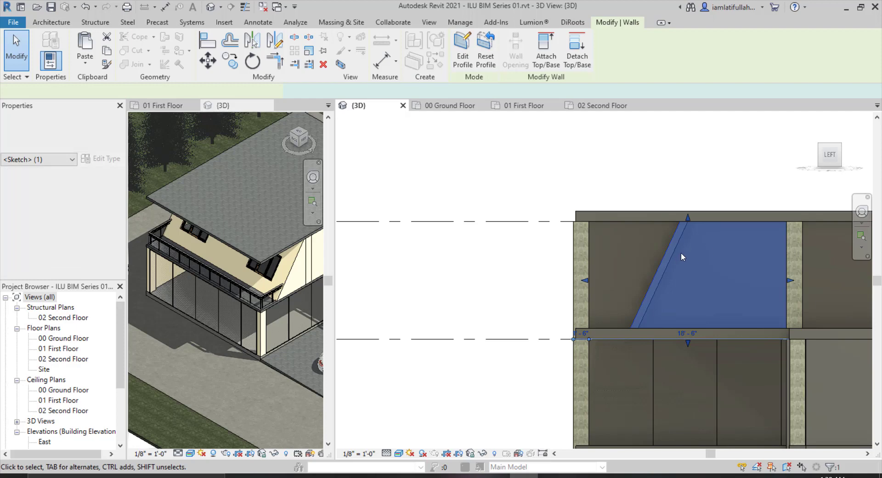
key("Escape")
left_click(681, 229)
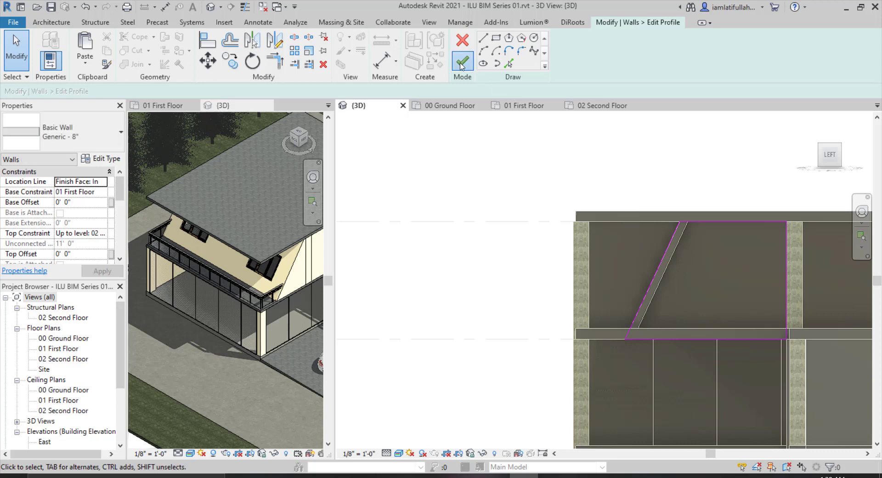
left_click(462, 63)
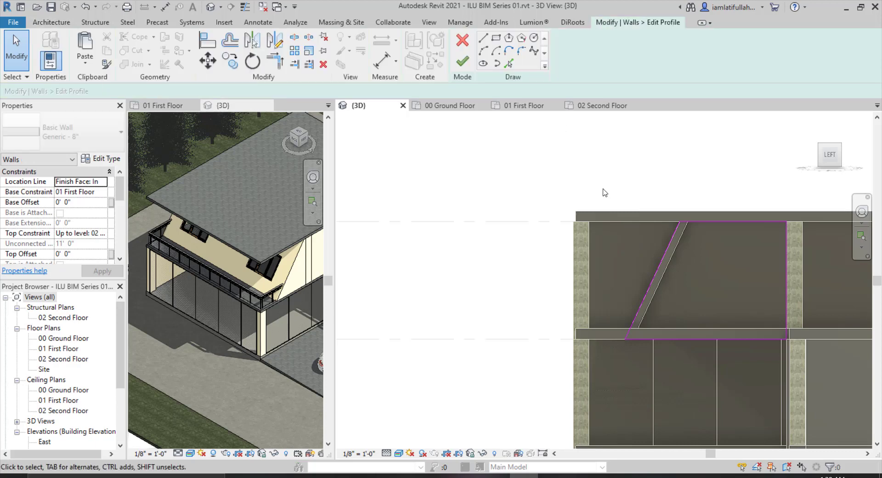
left_click(458, 61)
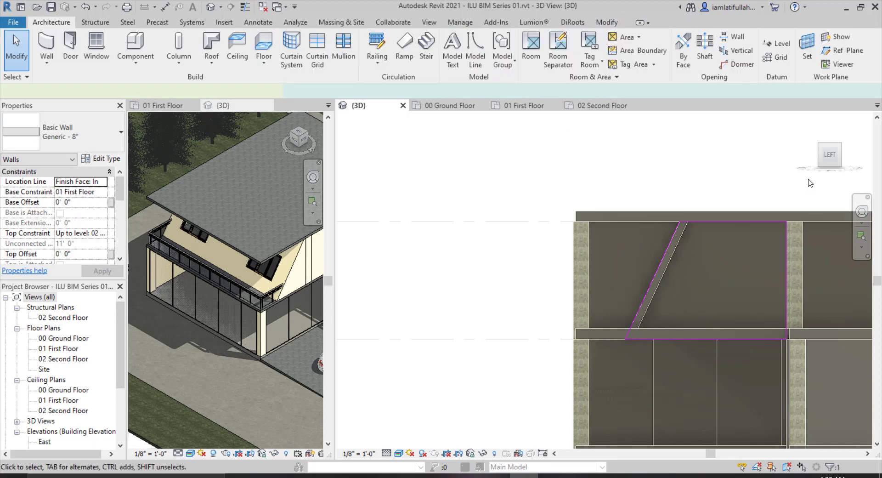
From the right view, edit the opposite side wall's profile and move its vertical edge line to the slanted wall's base, removing constraints.
left_click(817, 160)
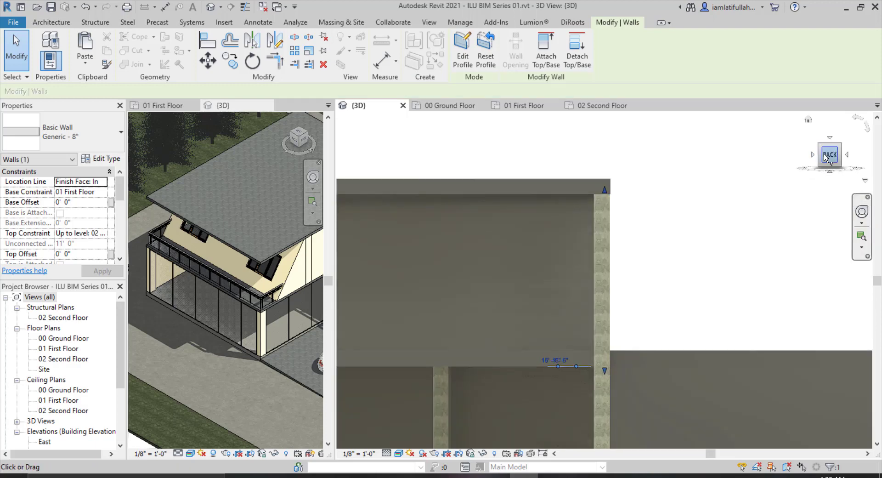
left_click(813, 155)
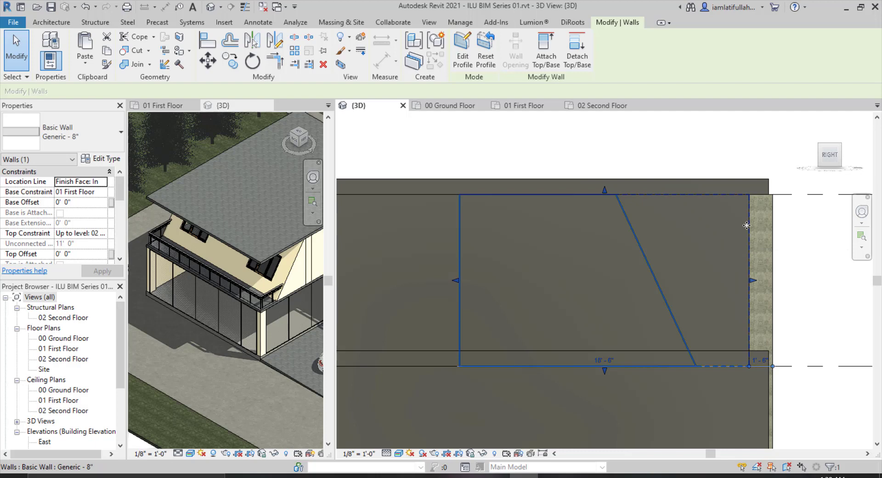
left_click(738, 146)
left_click(749, 208)
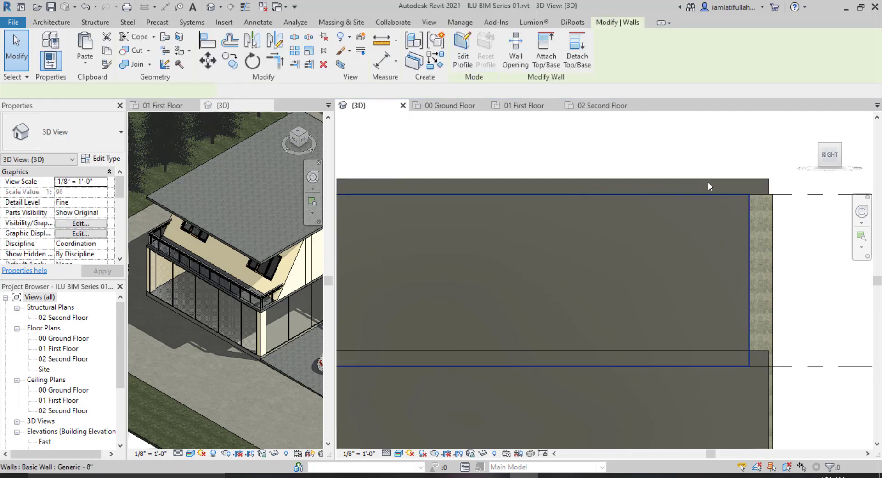
left_click(462, 48)
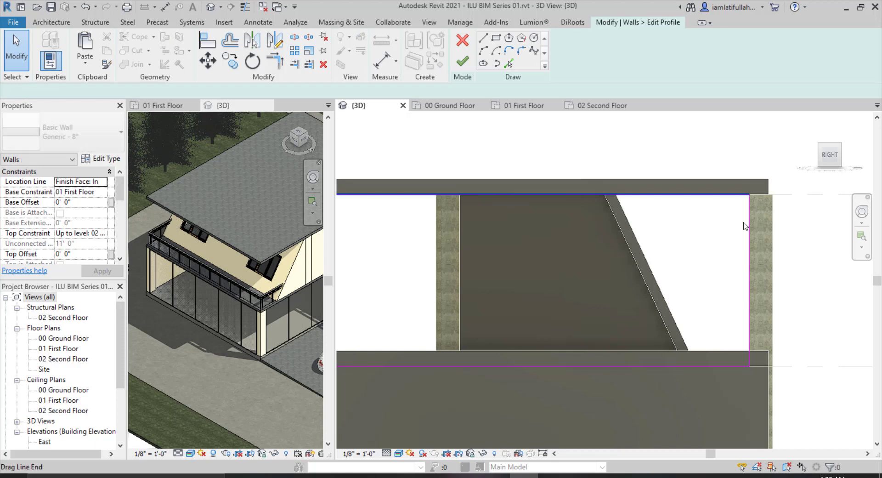
left_click(748, 230)
mouse_move(747, 230)
left_mouse_down()
mouse_move(661, 222)
mouse_move(698, 232)
mouse_move(691, 230)
left_mouse_up()
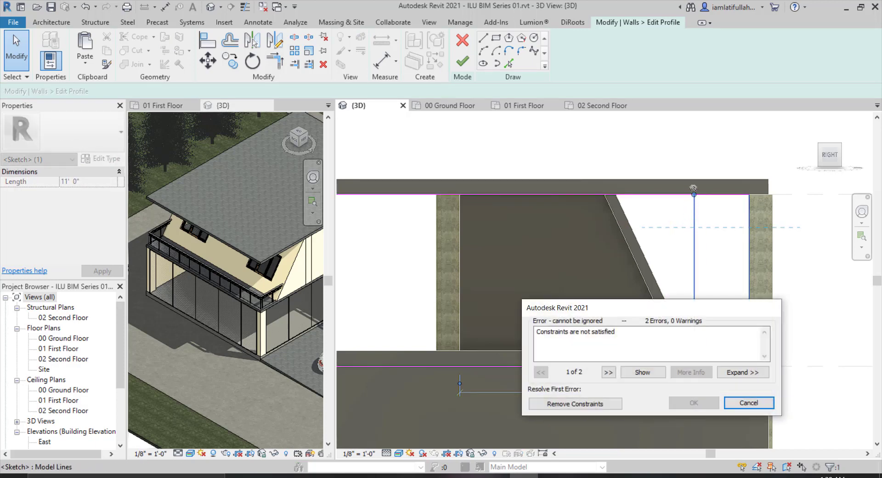
left_click(590, 403)
Move the side wall profile's edge line to follow the slanted wall, shorten the top edge to meet it, and finish the profile.
left_click(700, 211)
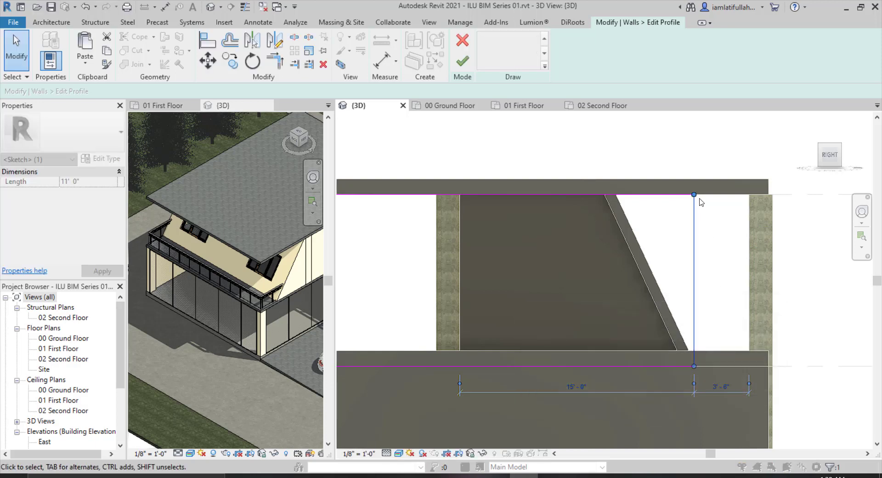
left_click(612, 192)
left_click_drag(607, 189, 613, 193)
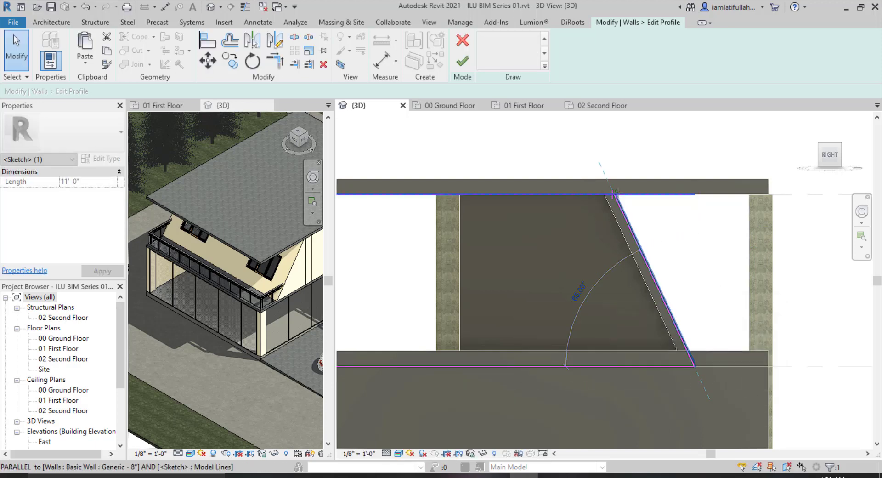
left_click(463, 62)
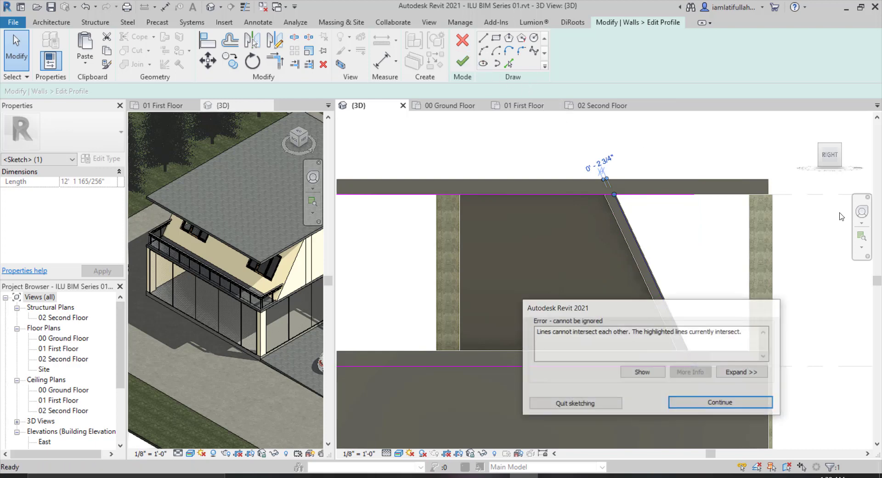
left_click(721, 403)
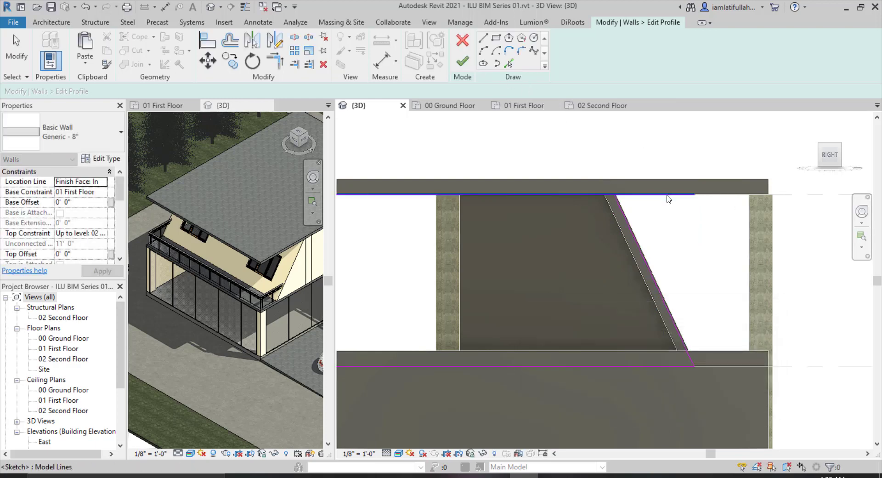
left_click_drag(694, 195, 614, 194)
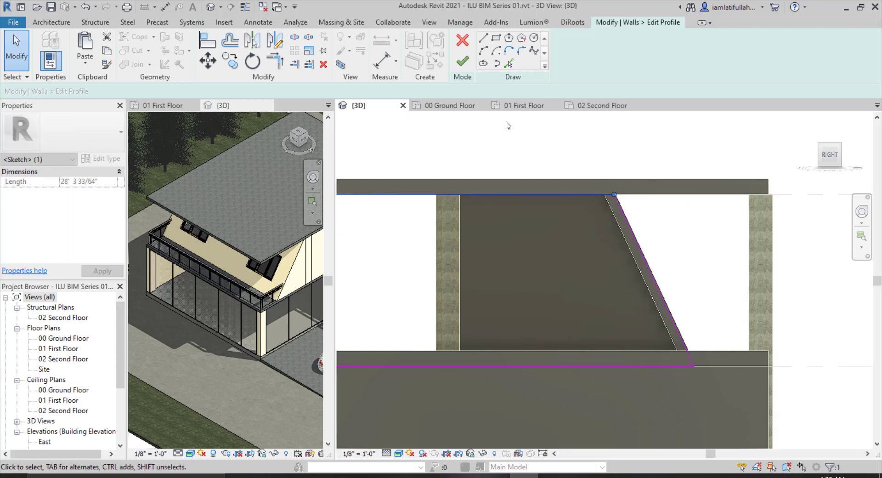
left_click(462, 61)
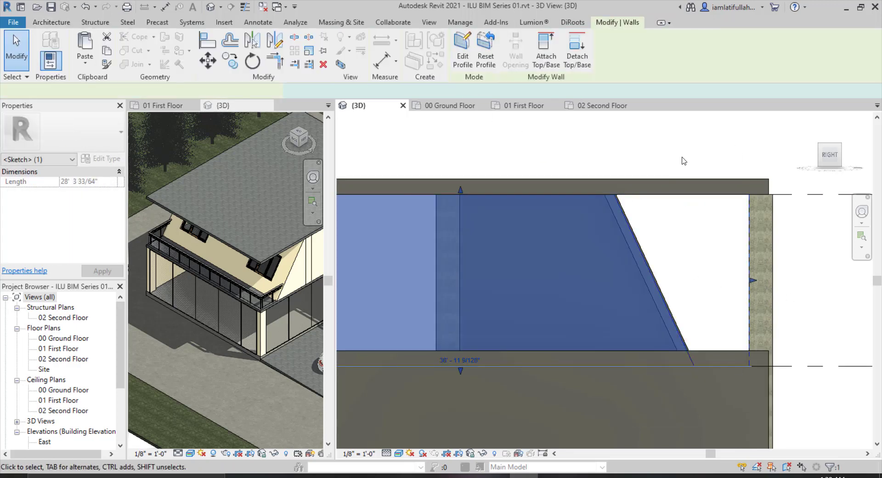
left_click(694, 157)
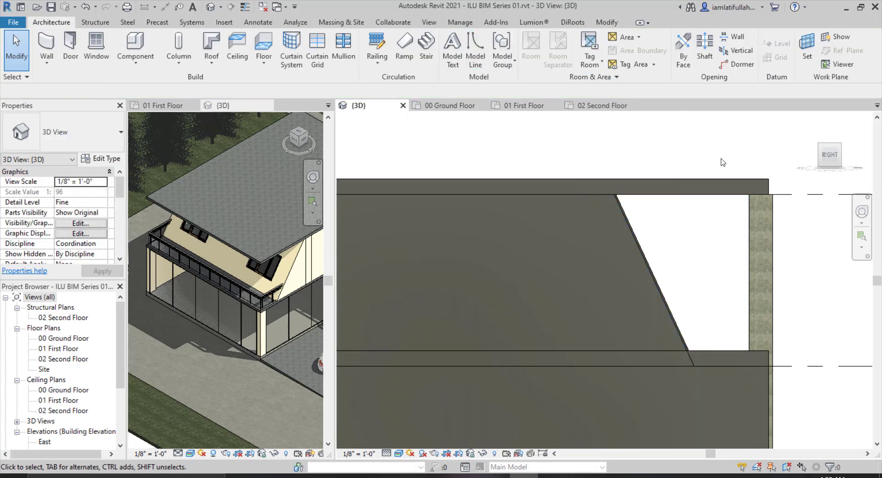
Orbit and zoom around the 3D view to inspect the house with the edited walls.
left_click(839, 147)
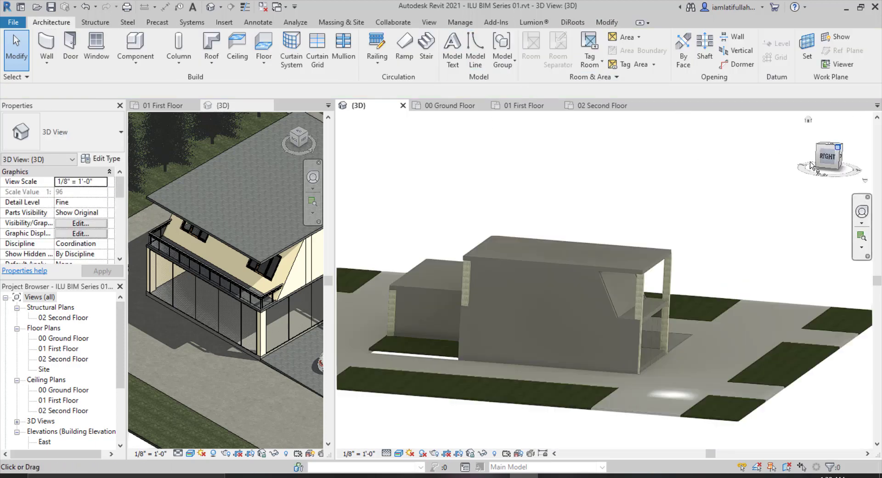
left_click(844, 148)
scroll(633, 294, "up", 5)
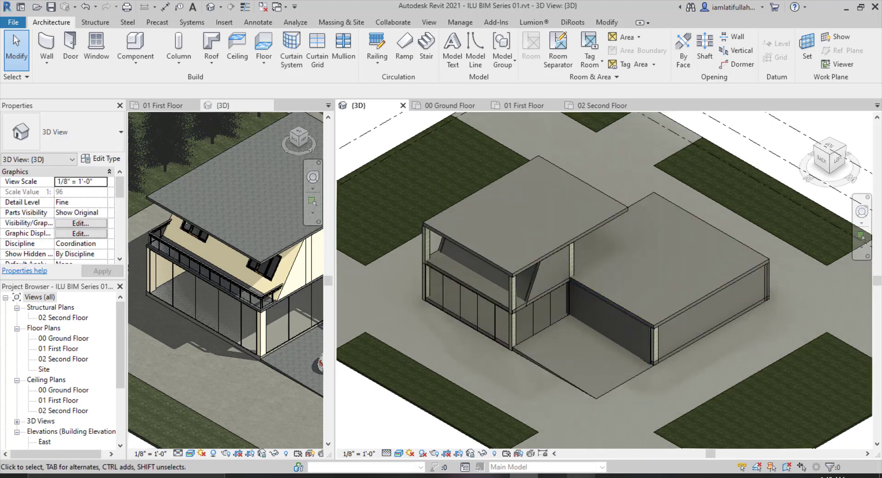
left_click(580, 476)
left_click(580, 477)
scroll(545, 232, "down", 1)
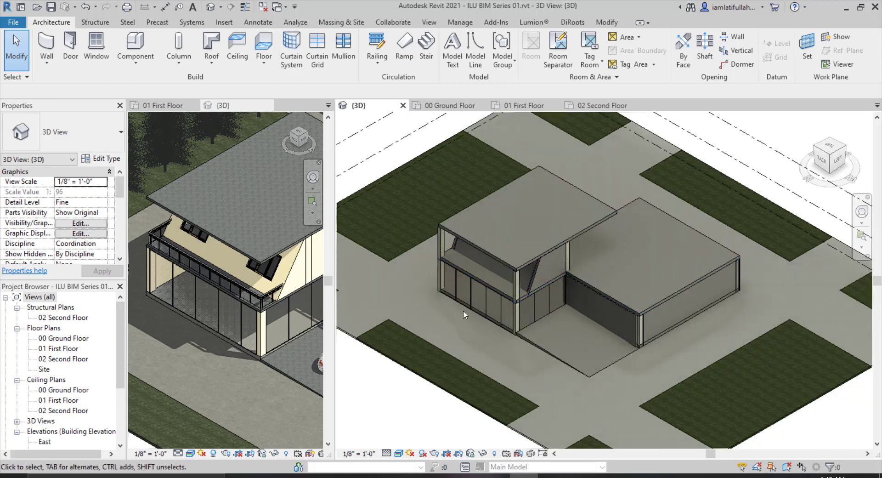
scroll(575, 304, "down", 1)
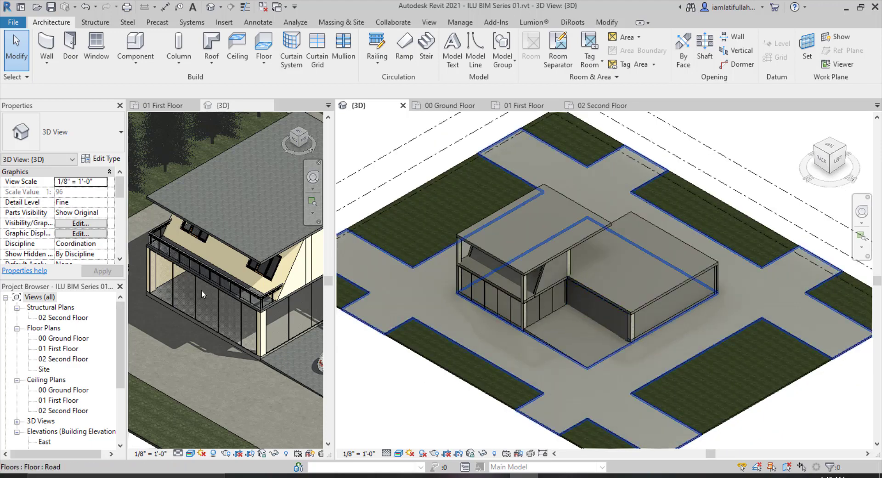
scroll(201, 288, "down", 3)
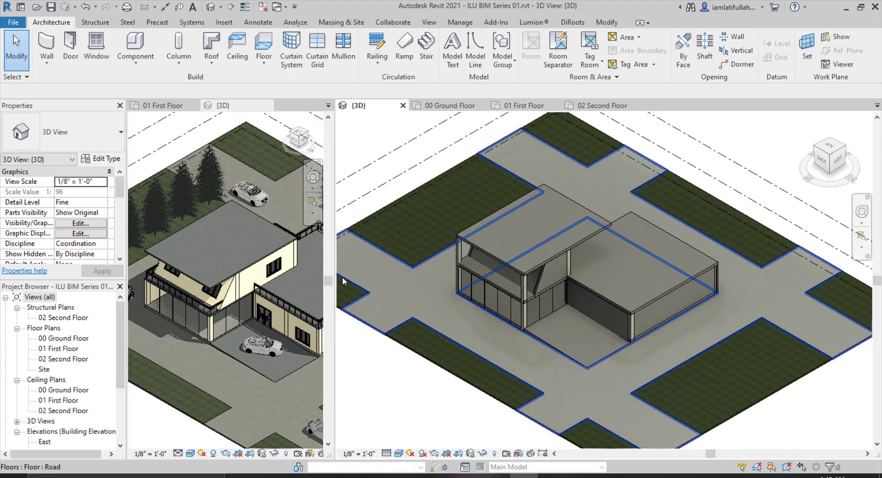
scroll(564, 285, "up", 3)
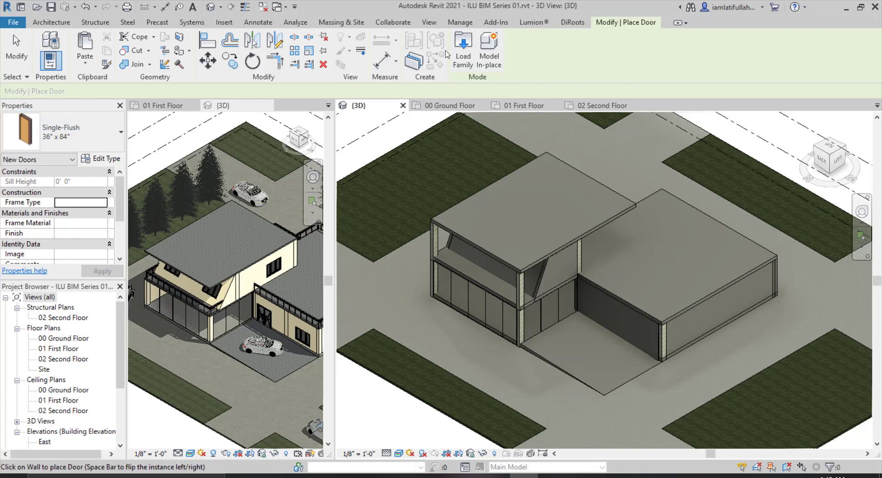
Load the Custom_Double_Panel_Glass_Door_15045 door family from the tutorial's project folder.
left_click(461, 48)
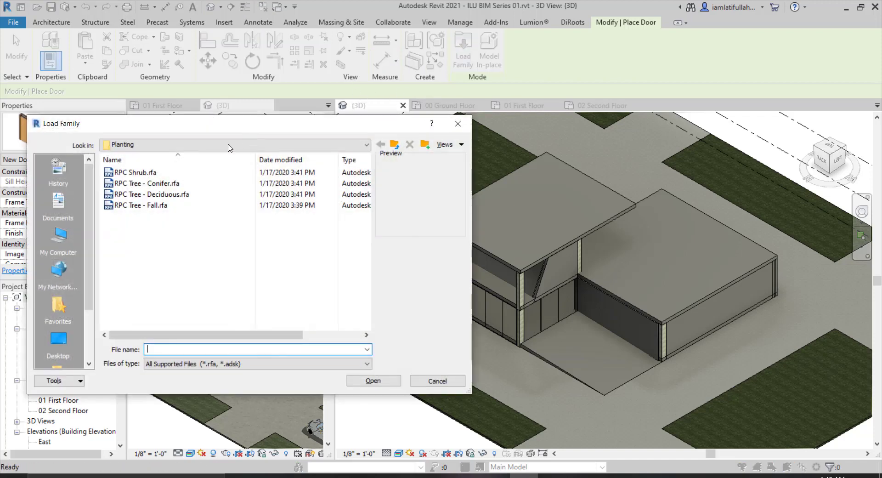
left_click(58, 240)
double_click(138, 287)
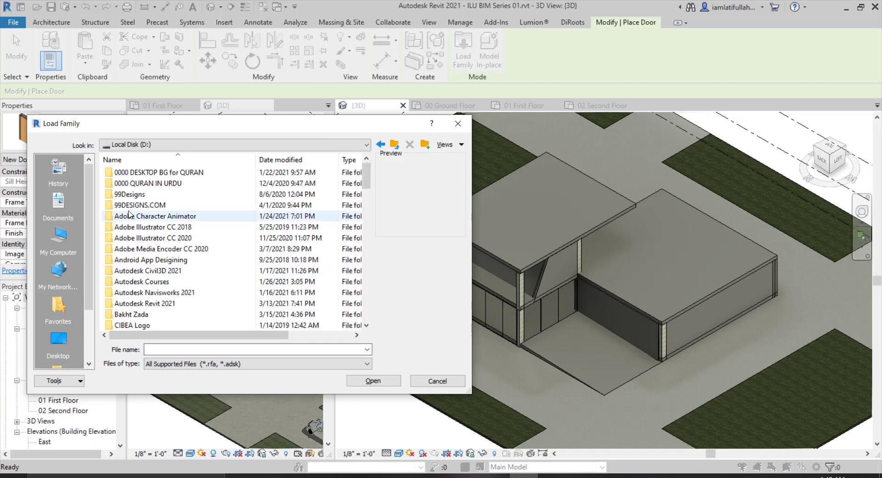
left_click(133, 227)
key("i")
key("i")
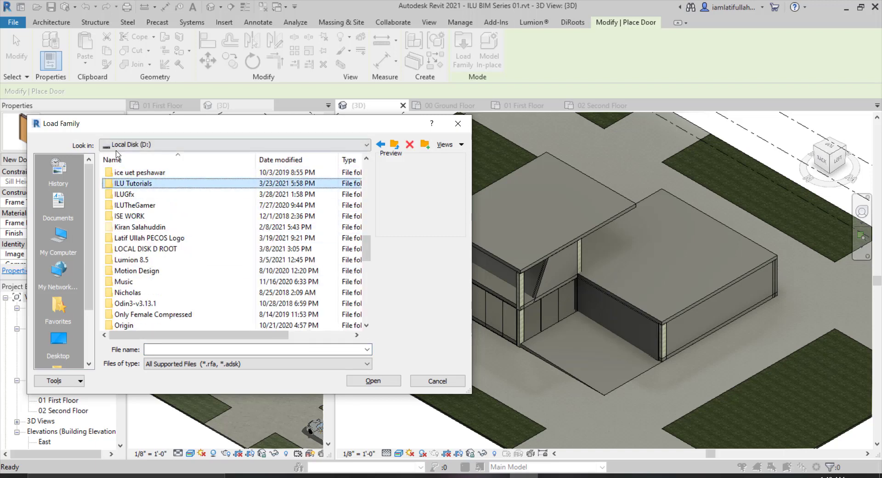
double_click(123, 185)
double_click(127, 176)
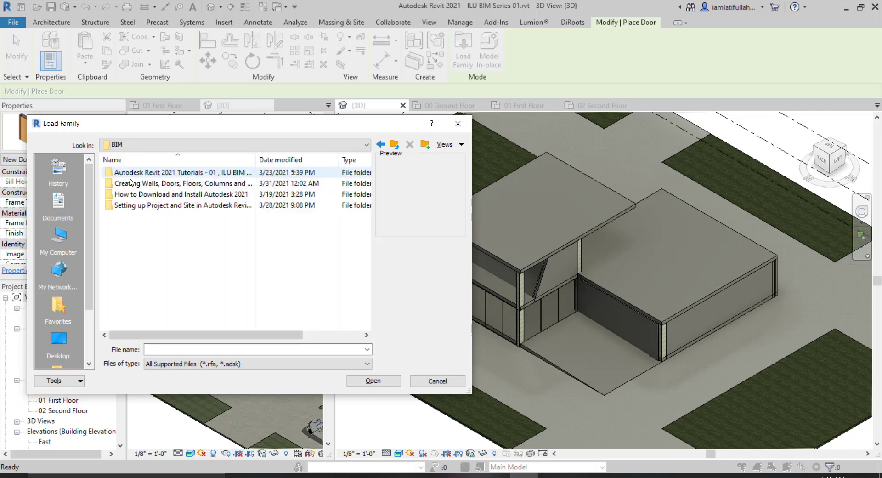
double_click(131, 185)
left_click(131, 186)
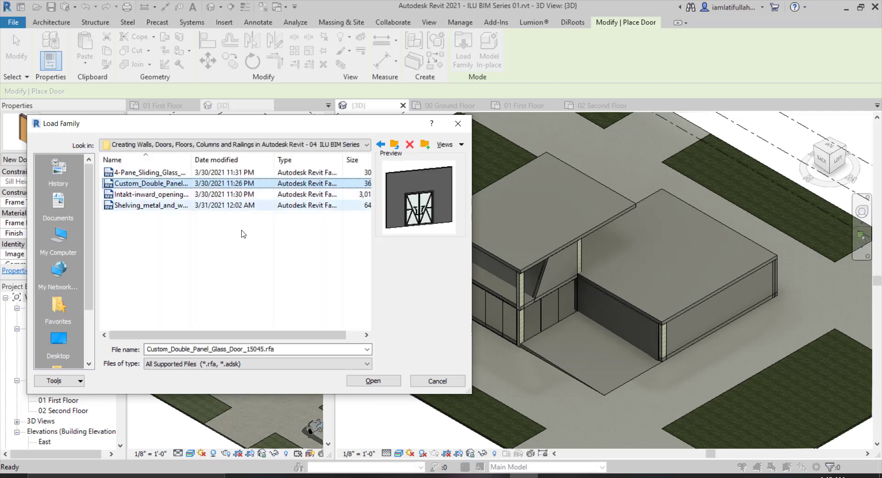
left_click(373, 381)
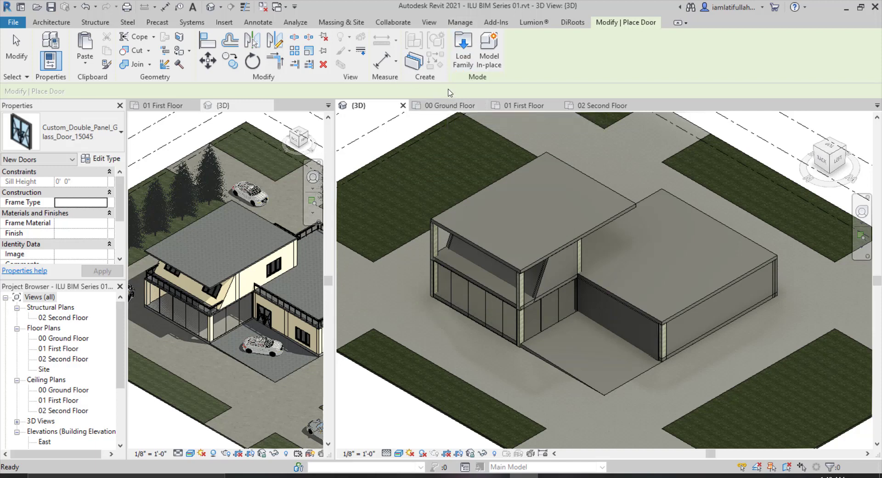
Place the glass double door in the ground floor's wall about 4' 0" from its corner and check it in 3D.
left_click(448, 106)
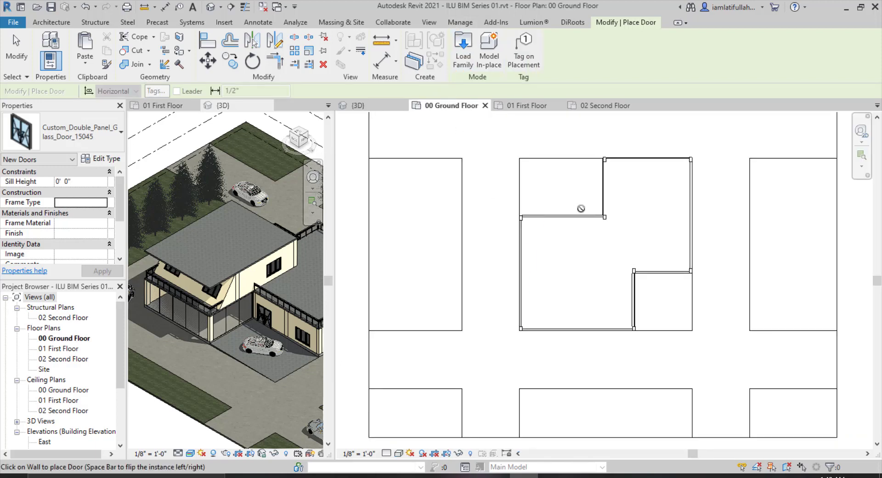
scroll(582, 215, "up", 3)
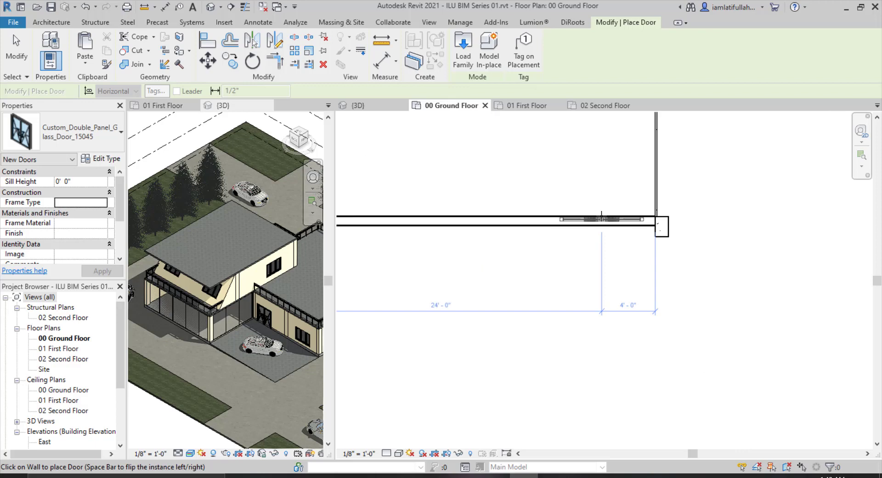
left_click(600, 217)
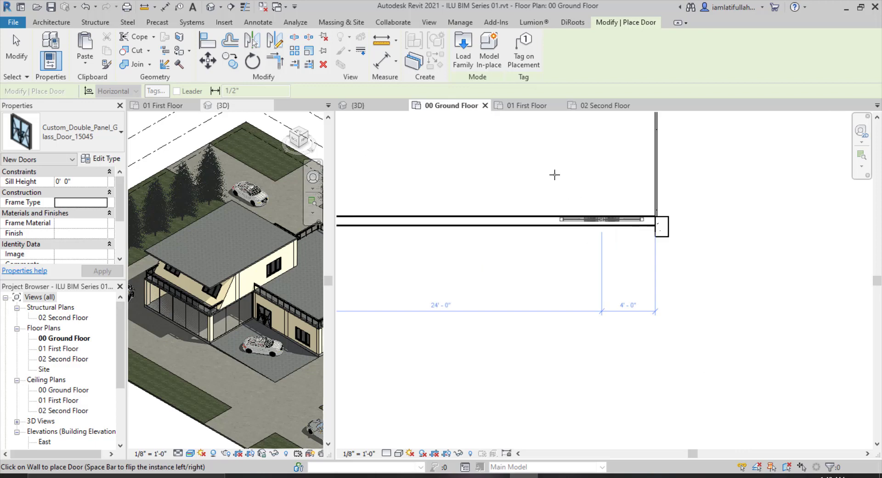
left_click(359, 105)
scroll(597, 307, "up", 6)
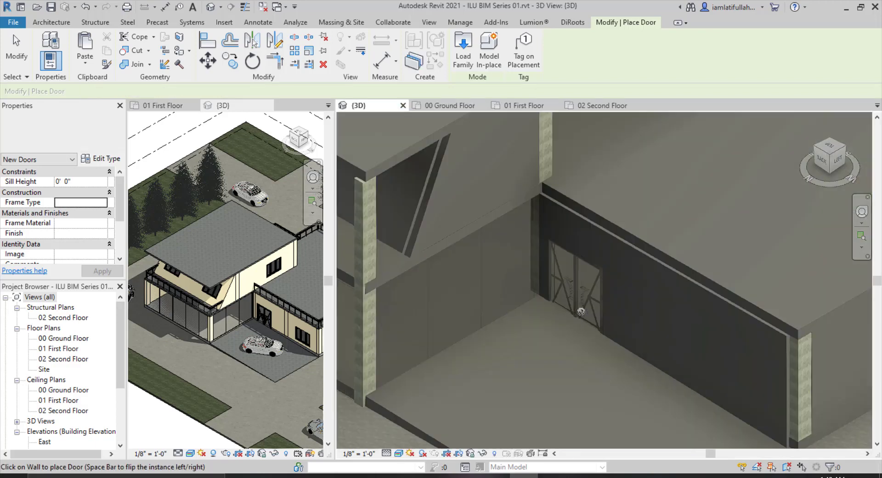
scroll(580, 311, "down", 7)
key("Escape")
key("Escape")
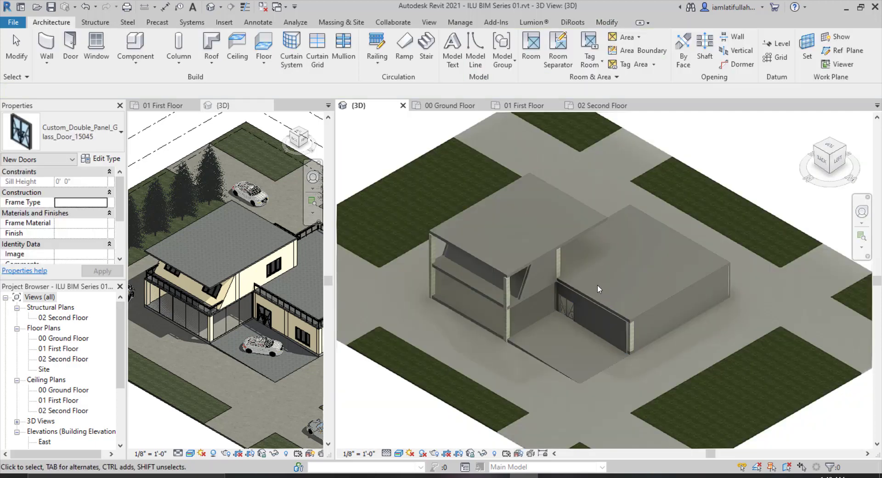
On the 01 First Floor plan, extend the lower wall's end leftward to line up with the left wall.
scroll(597, 284, "up", 3)
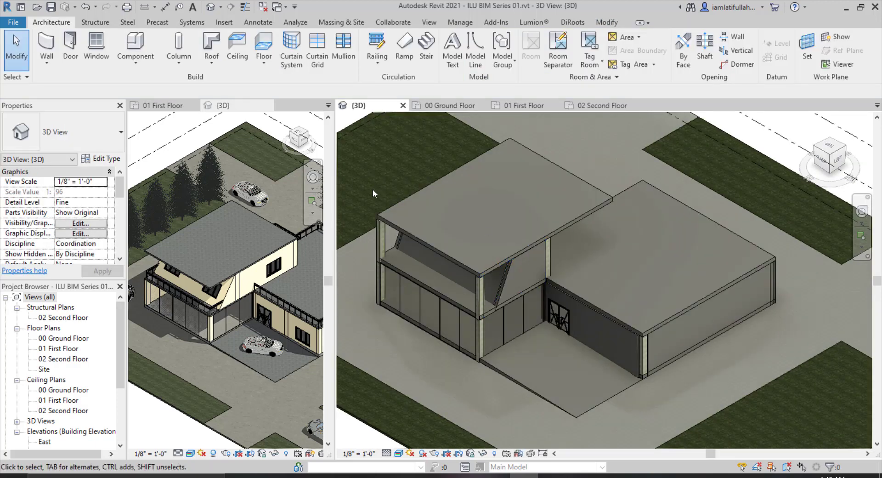
left_click(447, 107)
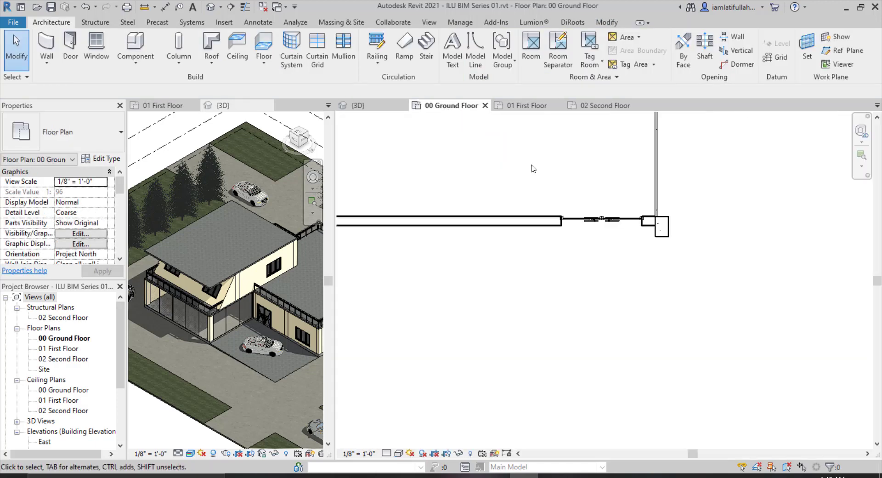
left_click(523, 106)
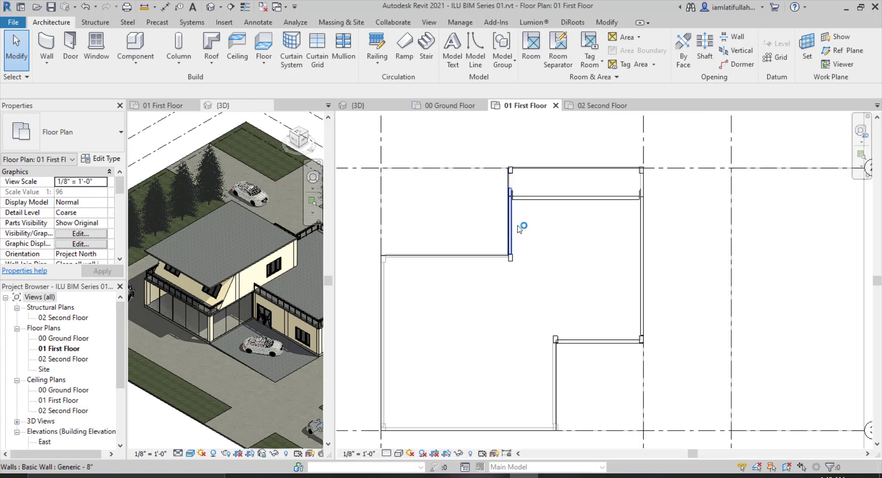
left_click(569, 345)
scroll(561, 343, "up", 2)
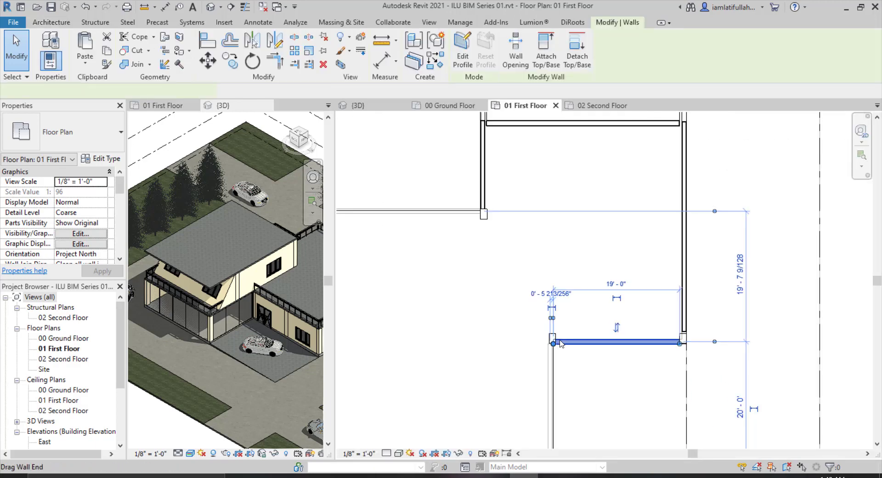
left_click_drag(552, 342, 481, 343)
left_click(504, 280)
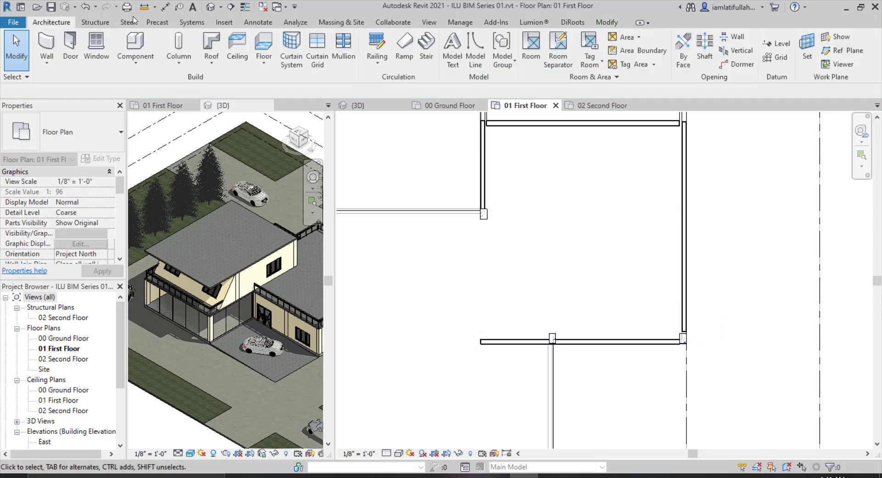
Draw a vertical wall on the first floor from the left wall's corner down to the extended lower wall.
left_click(50, 41)
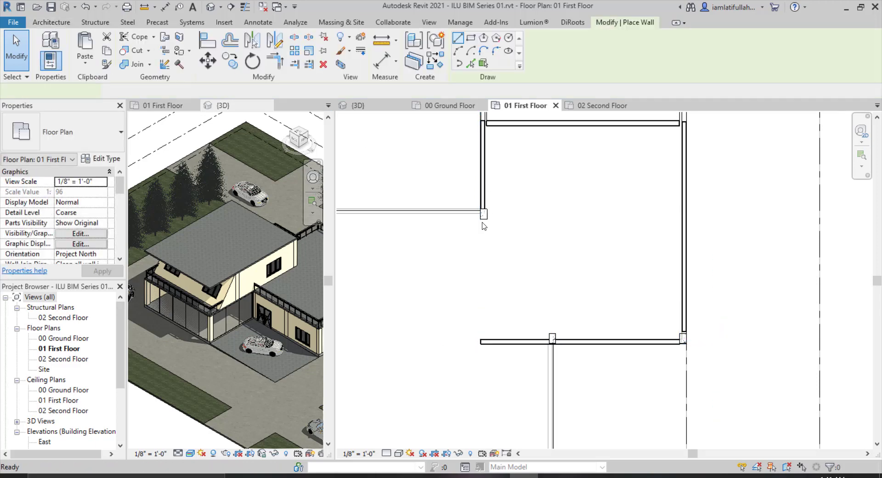
left_click(477, 221)
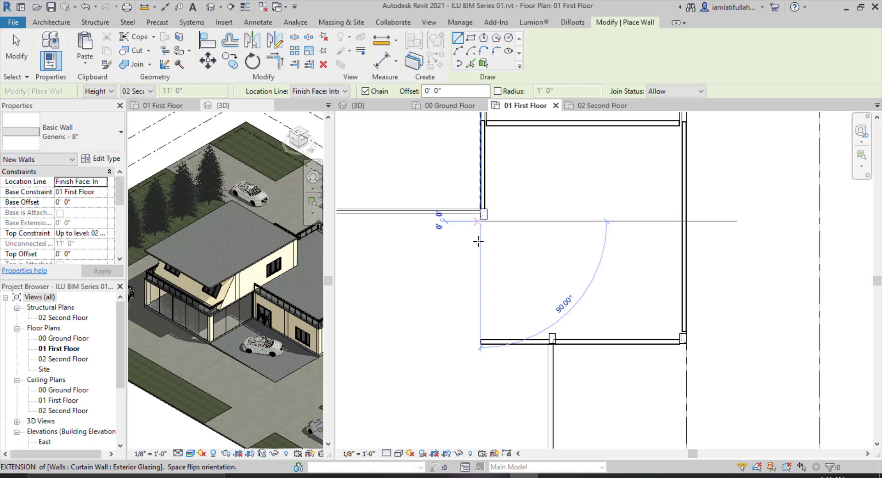
left_click(481, 341)
key("Escape")
key("Escape")
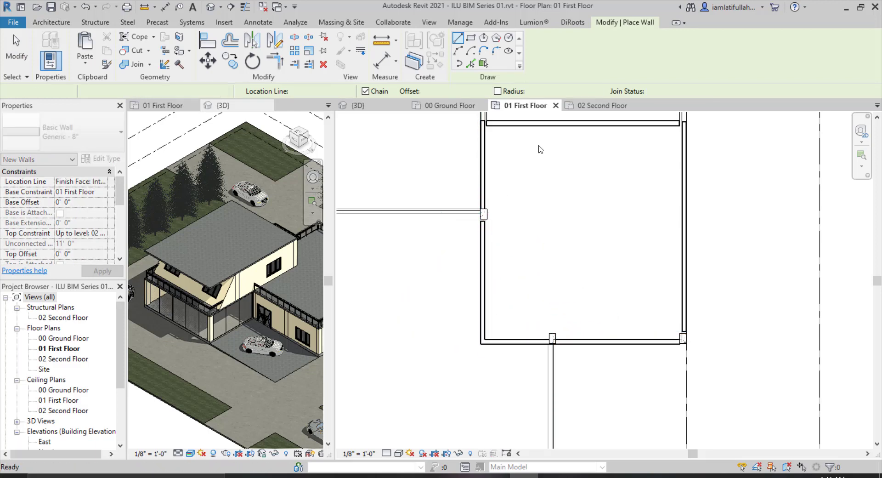
In the 3D view, start the Window tool and load the Intakt-inward_opening_window_2+1_glass_3-light window family from the tutorial's project folder.
left_click(370, 107)
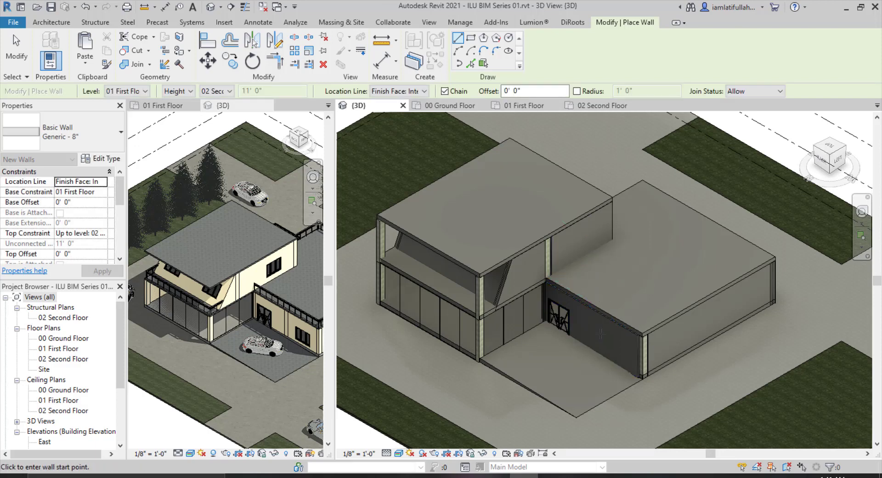
key("Escape")
key("Escape")
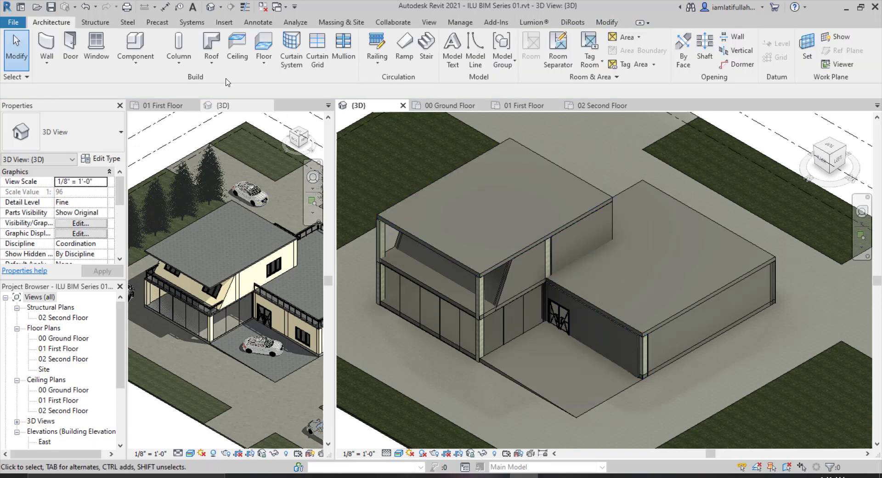
left_click(104, 45)
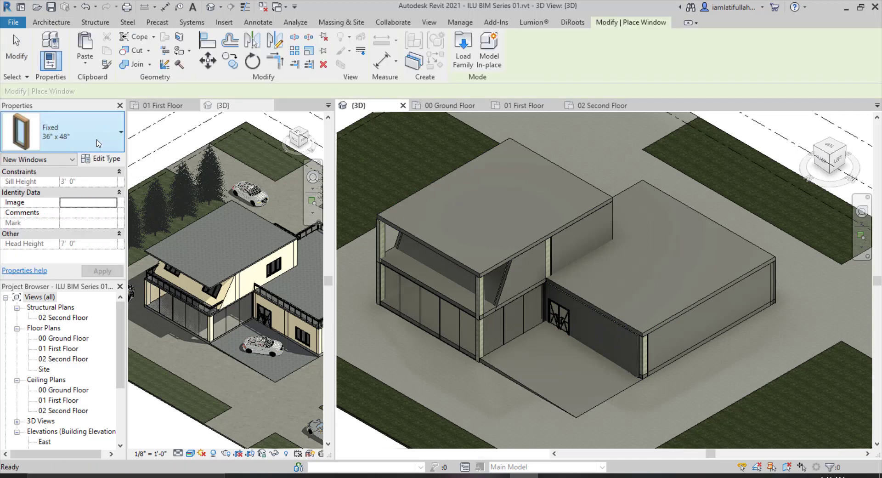
left_click(104, 129)
left_click(106, 130)
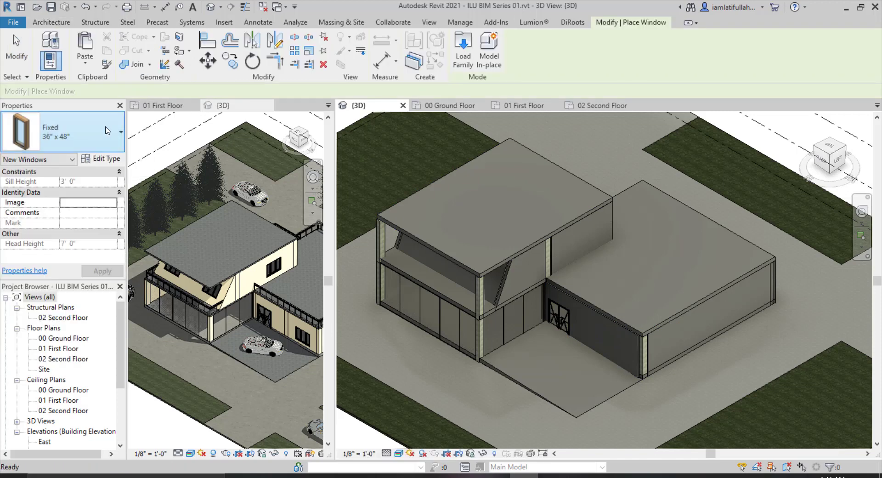
left_click(464, 58)
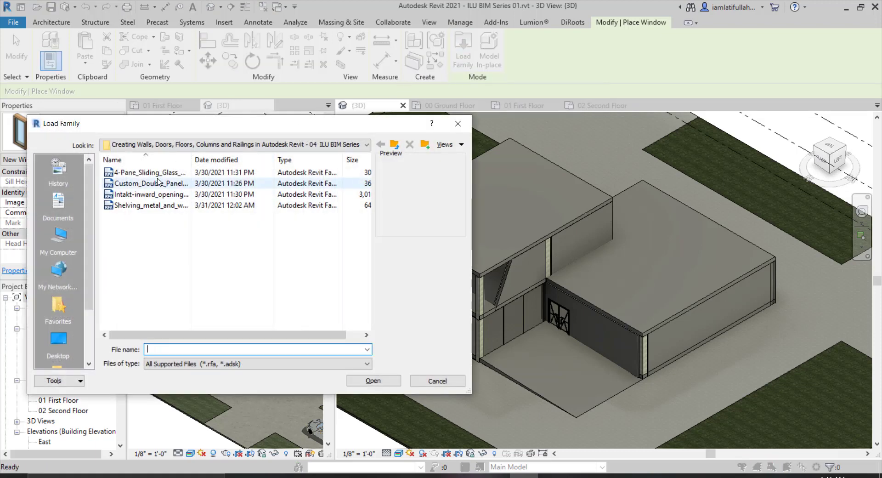
left_click(155, 203)
left_click(155, 195)
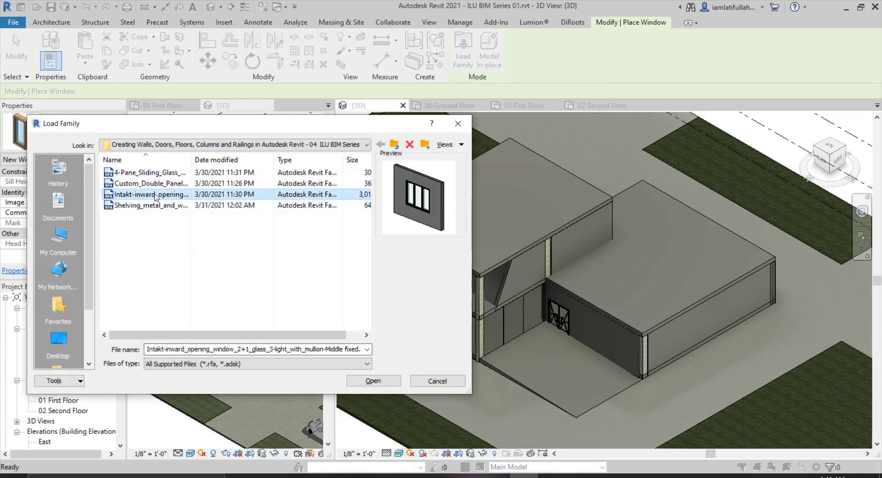
left_click(397, 381)
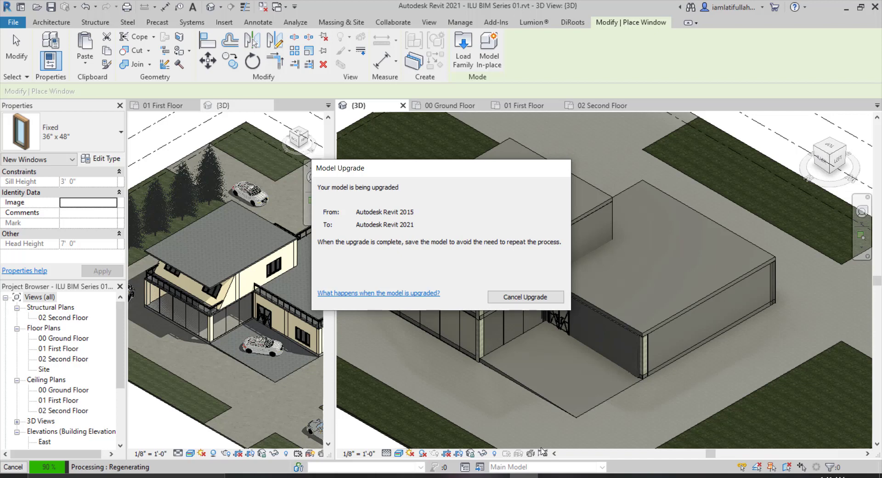
left_click(581, 476)
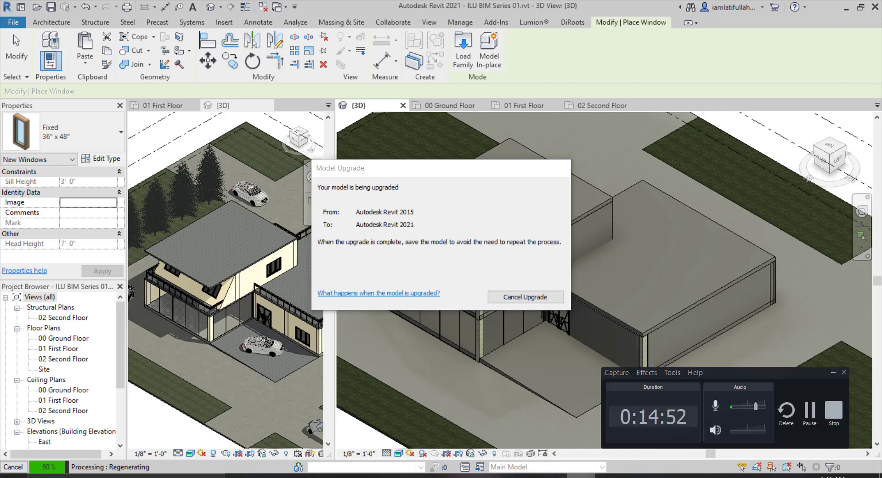
left_click(581, 476)
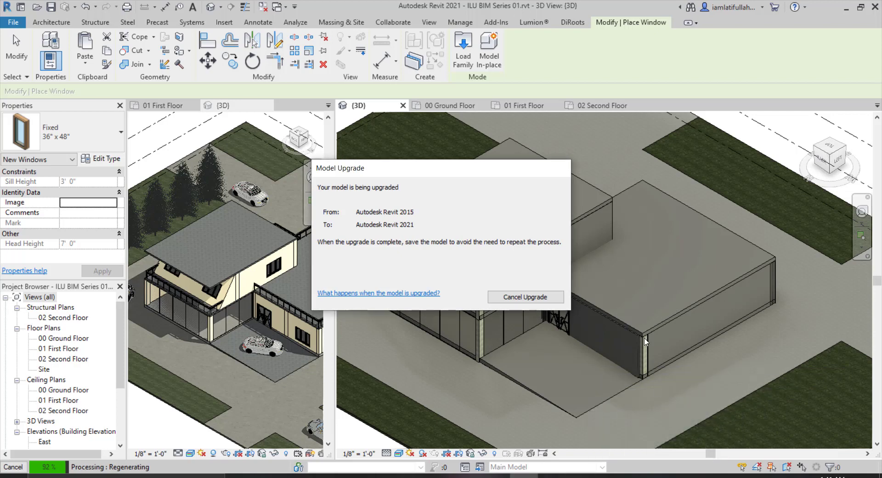
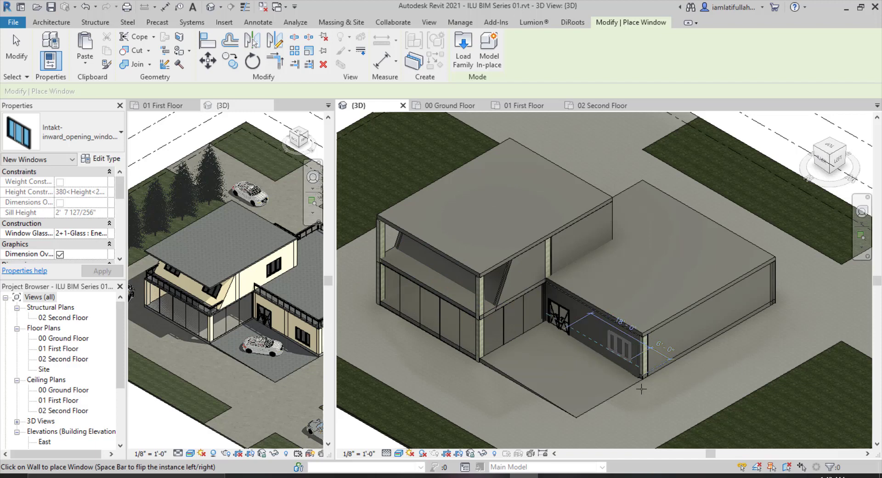
Place the window on the lower wing's outer wall in the 3D view.
scroll(627, 355, "up", 3)
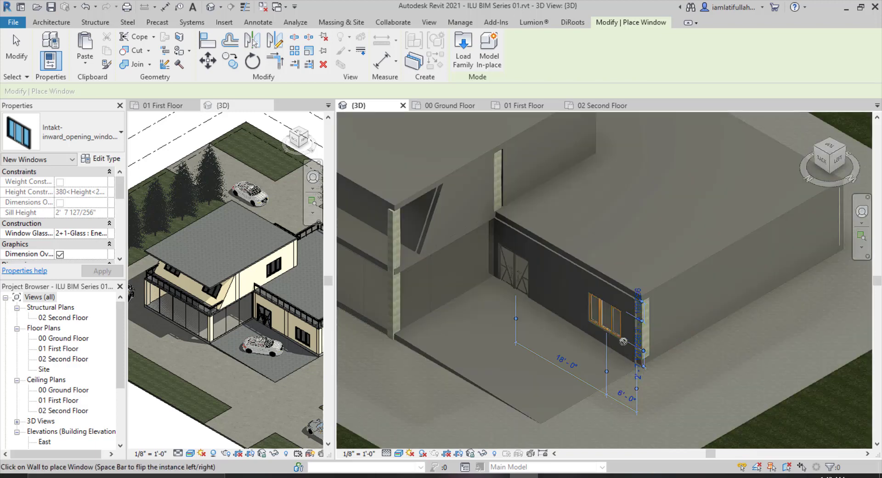
left_click(620, 344)
On the 00 Ground Floor plan, place a second window on the left wall with its orientation flipped.
left_click(434, 109)
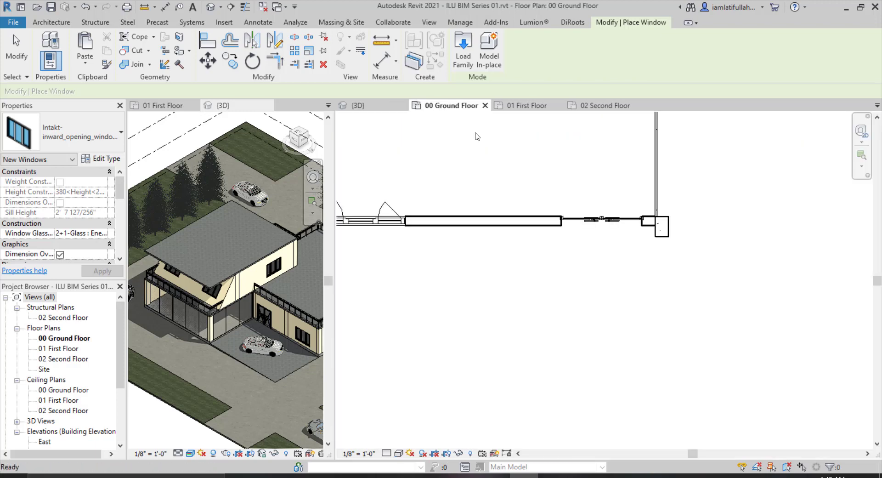
scroll(558, 252, "up", 4)
scroll(558, 252, "down", 2)
scroll(446, 298, "up", 6)
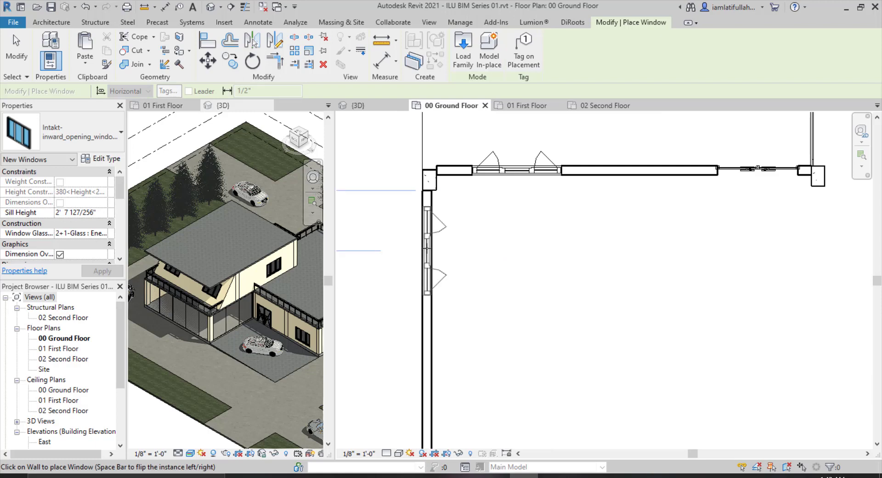
key("space")
left_click(427, 250)
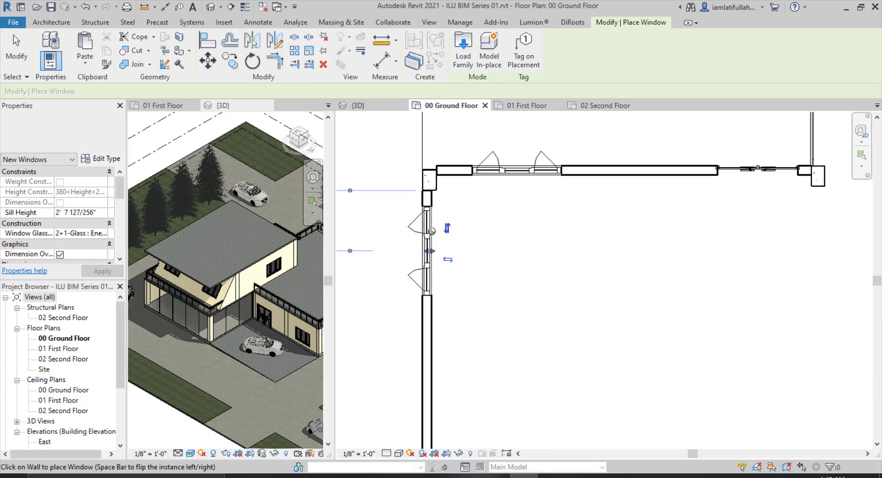
Check the placed windows in the 3D view, return to the ground floor plan and exit the Window tool.
left_click(363, 106)
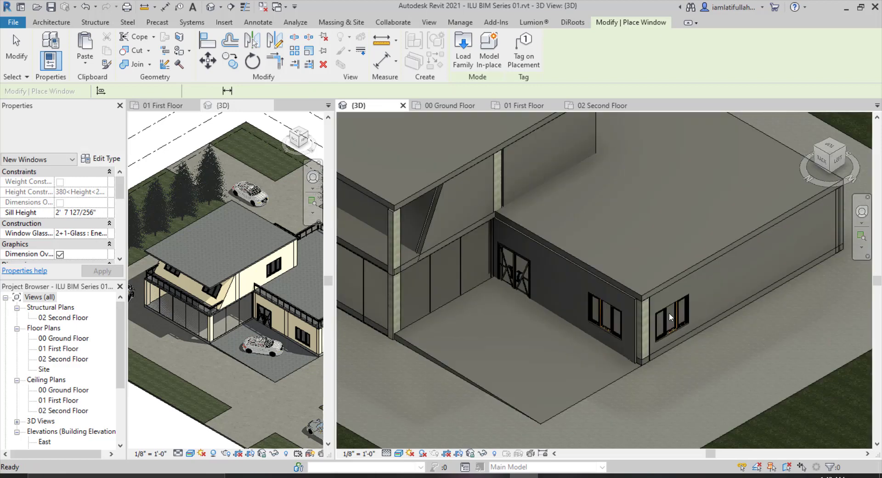
left_click(461, 106)
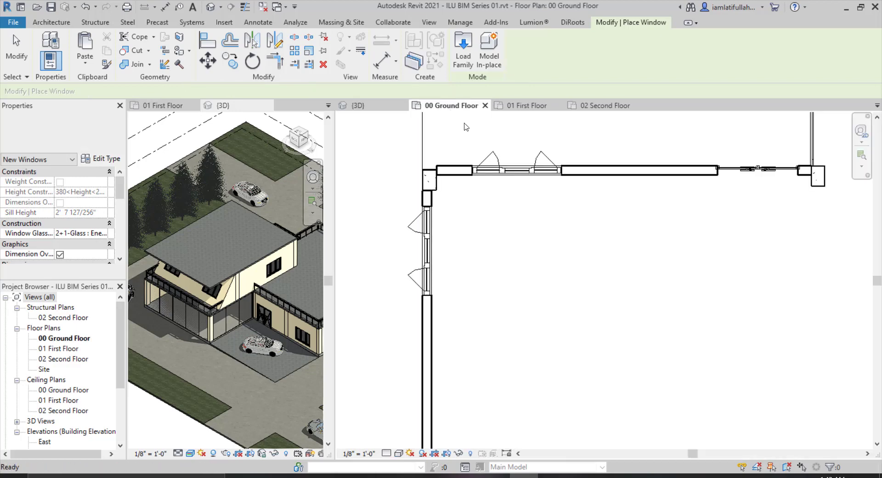
scroll(540, 162, "down", 3)
key("Escape")
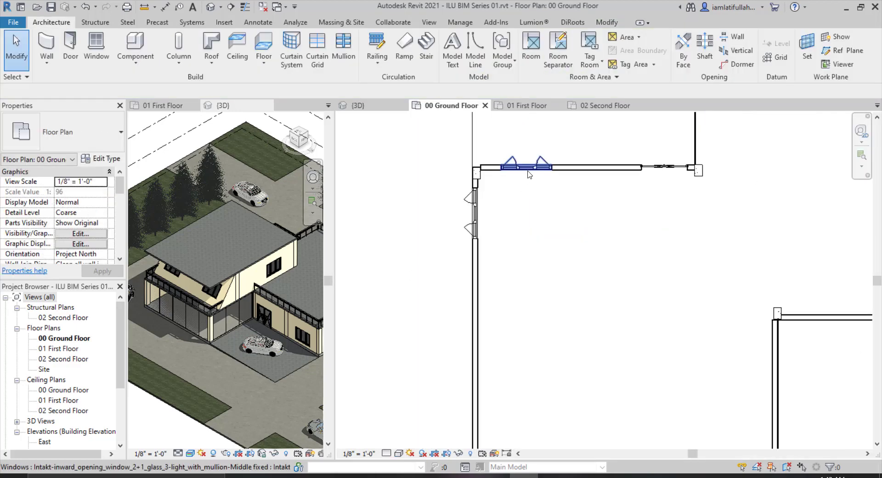
Select the two windows on the left wall and copy them down toward the wall's lower end.
left_click(528, 171)
scroll(523, 188, "down", 2)
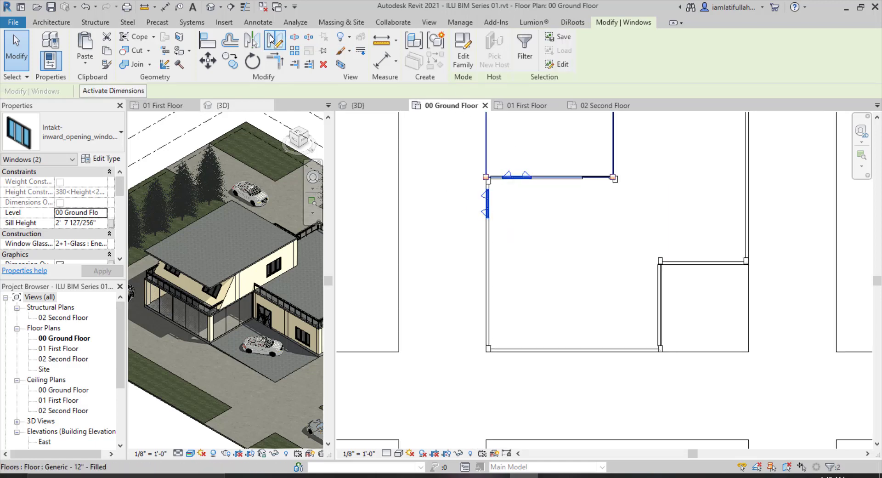
left_click(271, 40)
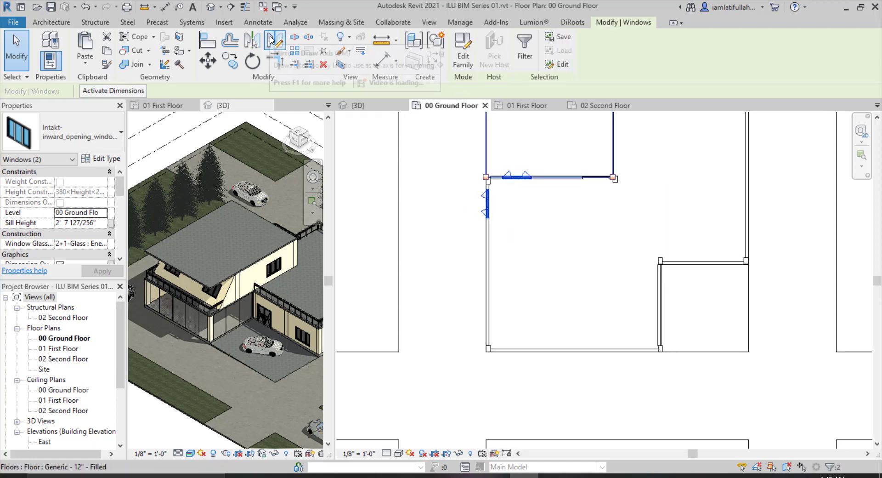
left_click(488, 266)
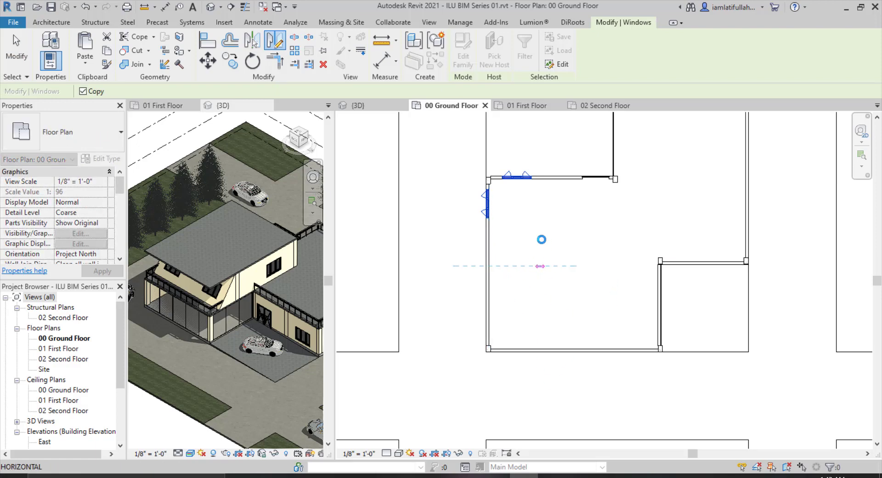
left_click(502, 282)
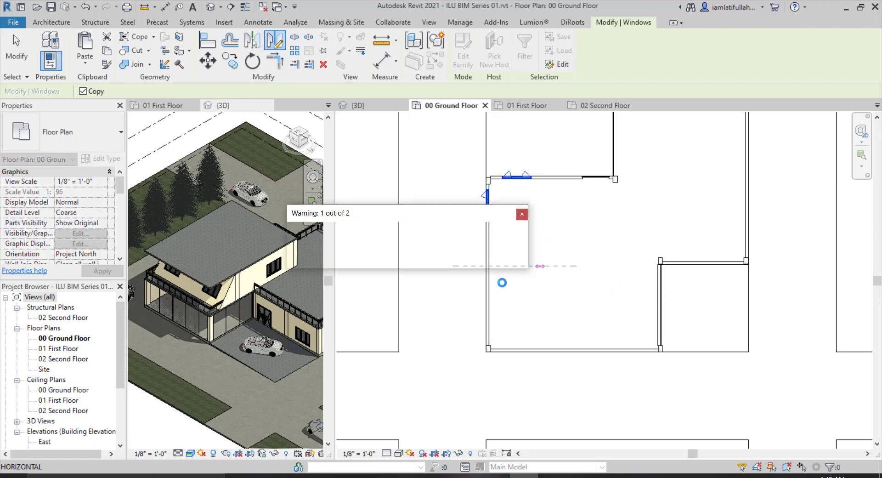
left_click(522, 214)
Flip the copied window's hand and nudge it three steps up along the left wall.
scroll(495, 331, "up", 3)
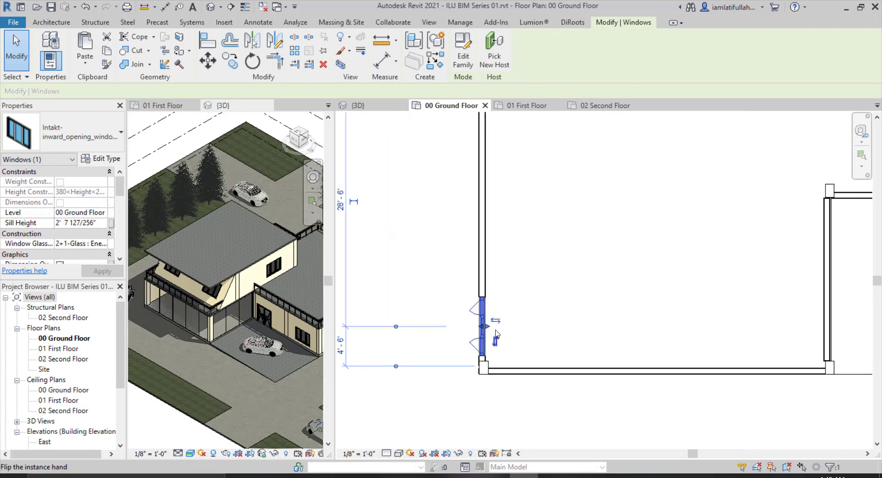
left_click(495, 331)
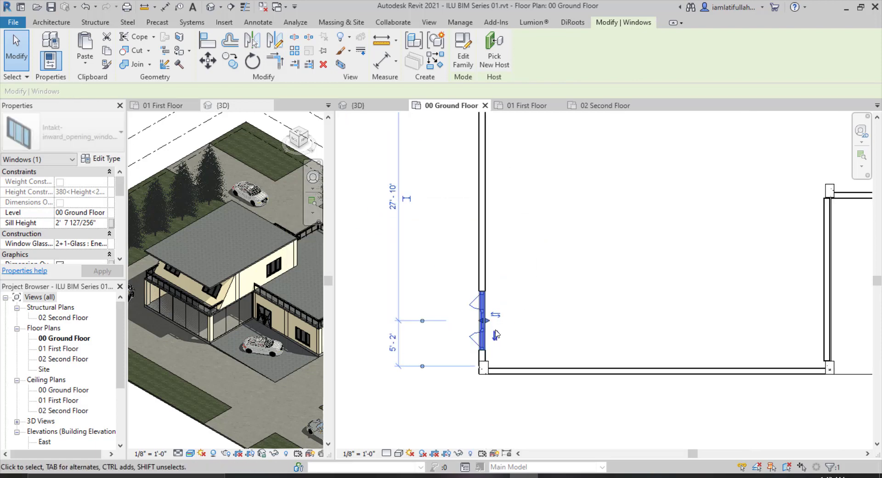
key("Up")
key("Up")
key("Up")
left_click(539, 314)
scroll(540, 314, "down", 2)
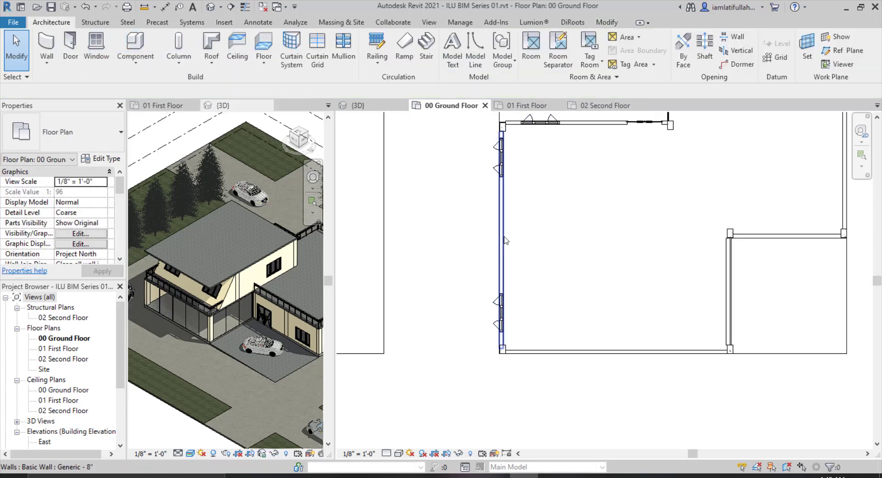
Place another window on the ground floor's lower wall about 6' 0" from the left corner.
key("w")
key("n")
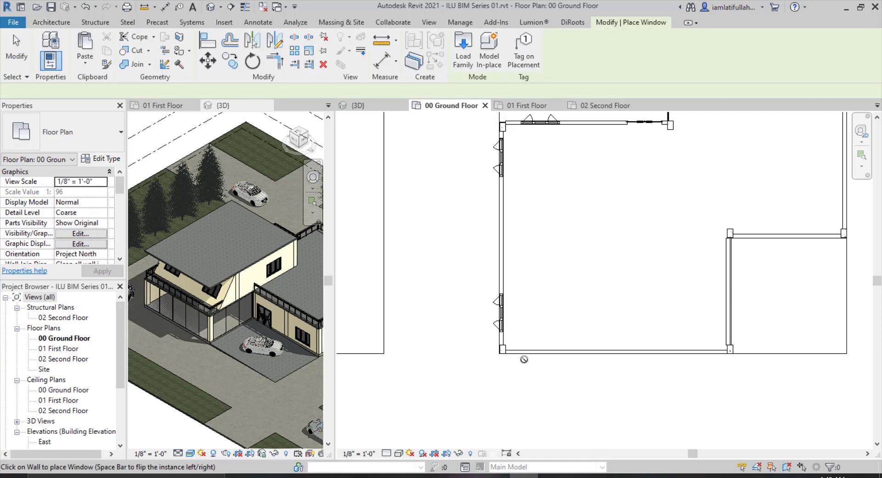
scroll(528, 363, "up", 3)
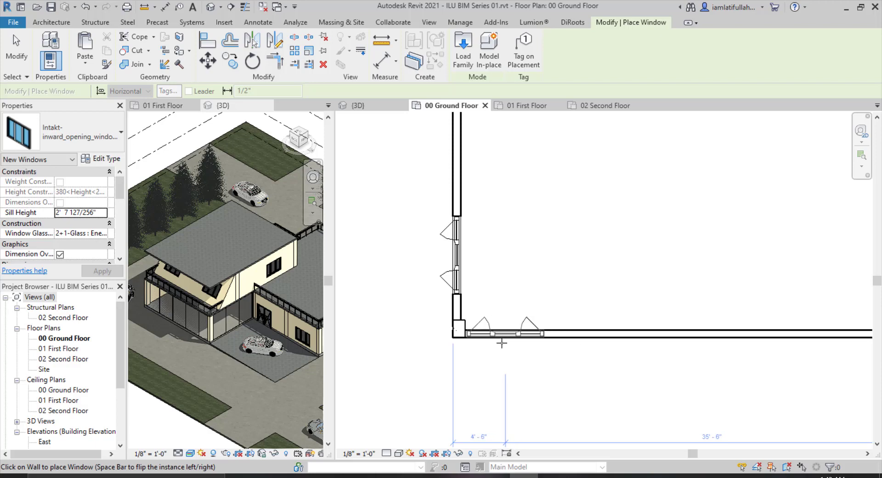
left_click(522, 329)
scroll(528, 346, "down", 3)
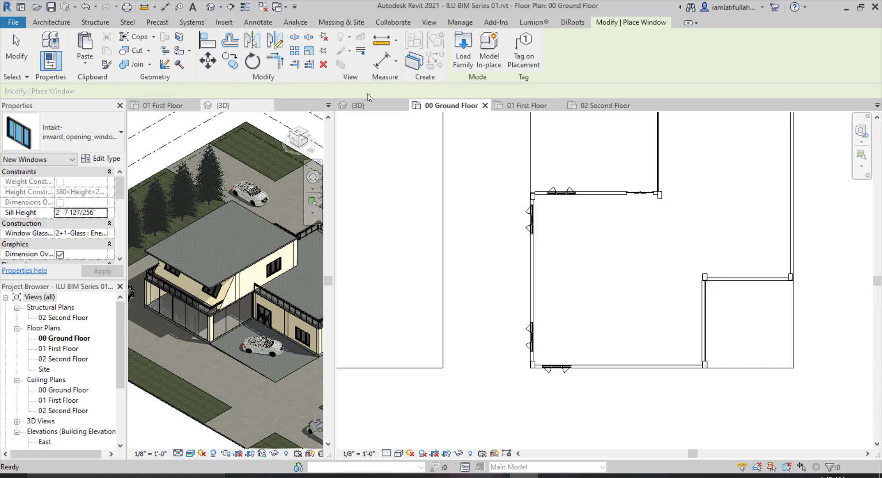
key("Escape")
key("Escape")
In the 3D view, place a window on the first floor's side wall.
left_click(358, 105)
scroll(662, 267, "down", 3)
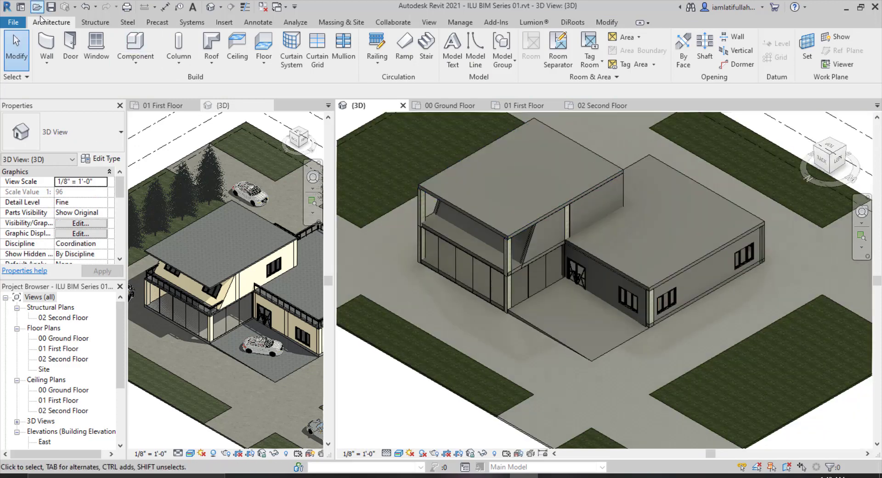
left_click(100, 40)
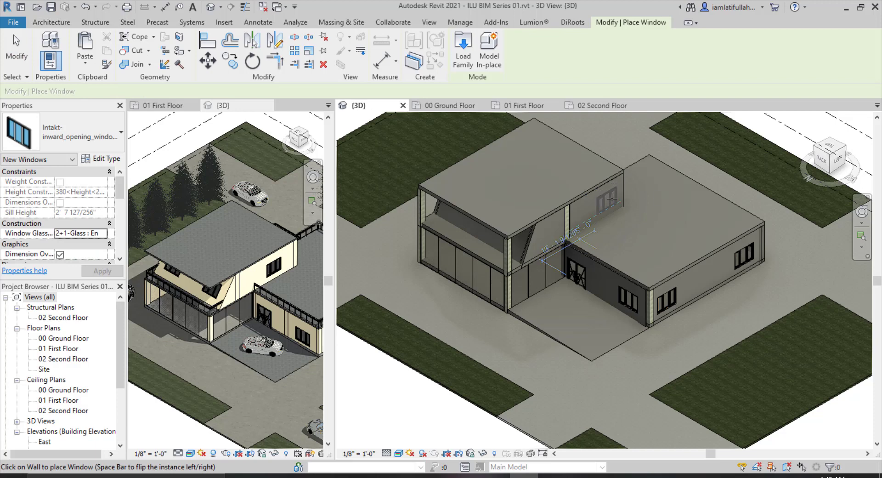
left_click(607, 204)
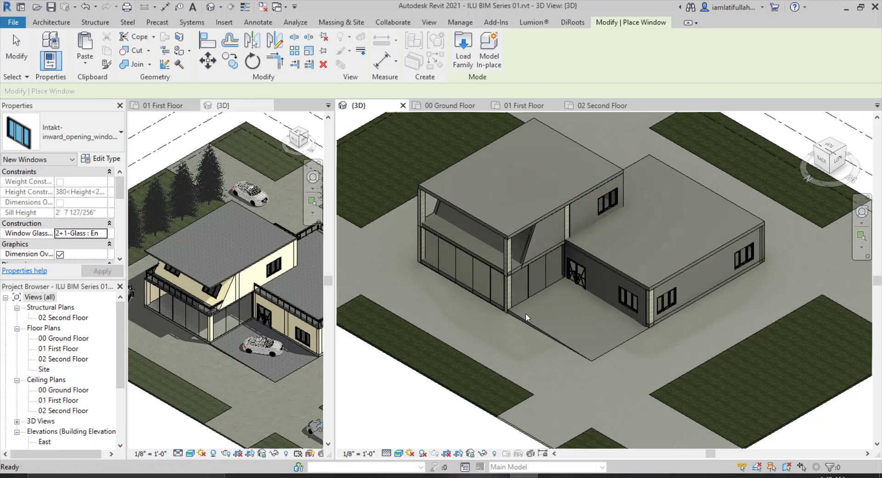
key("Escape")
key("Escape")
On the 01 First Floor plan, start a railing with the Glass Panel - Bottom Fill type.
scroll(541, 311, "down", 2)
scroll(530, 319, "up", 1)
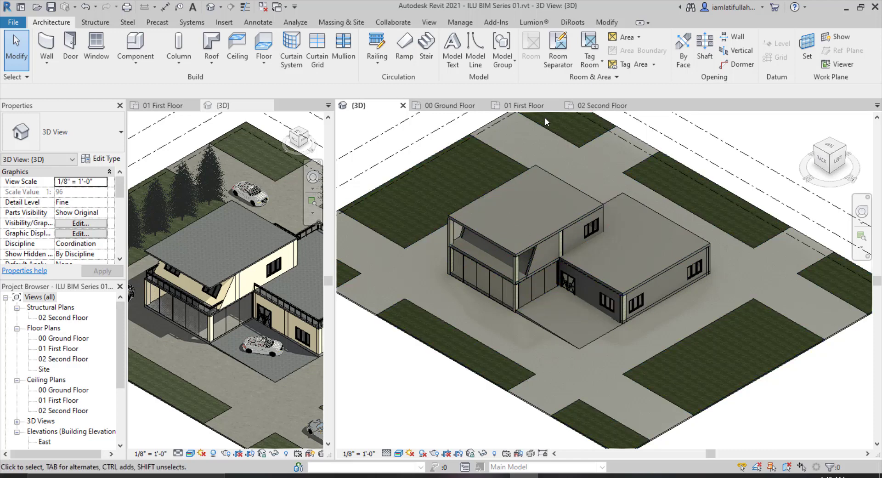
left_click(519, 106)
scroll(534, 202, "down", 4)
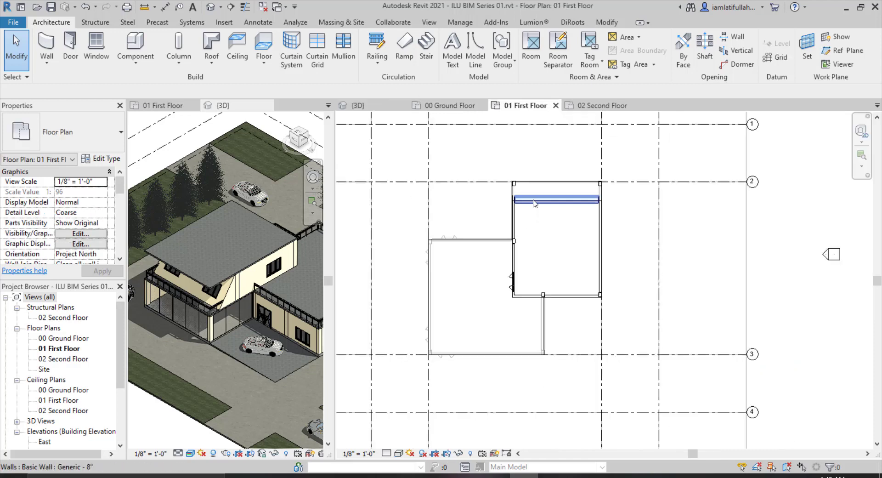
scroll(534, 202, "up", 3)
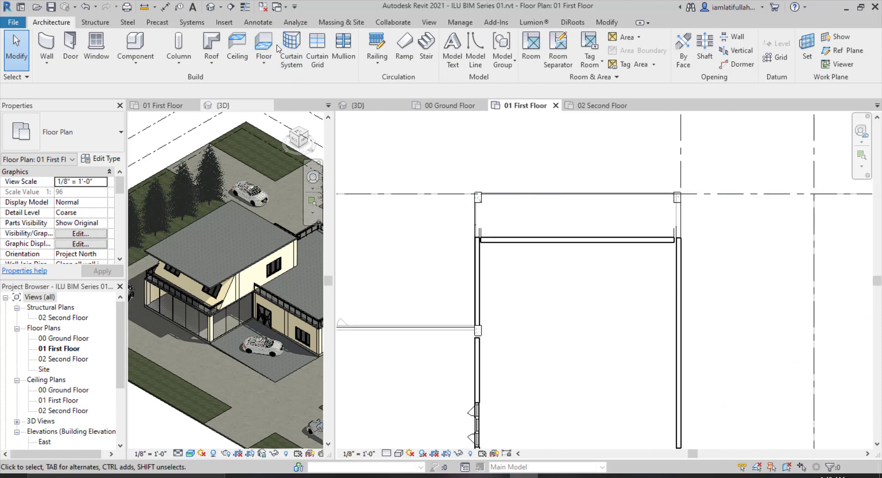
left_click(377, 44)
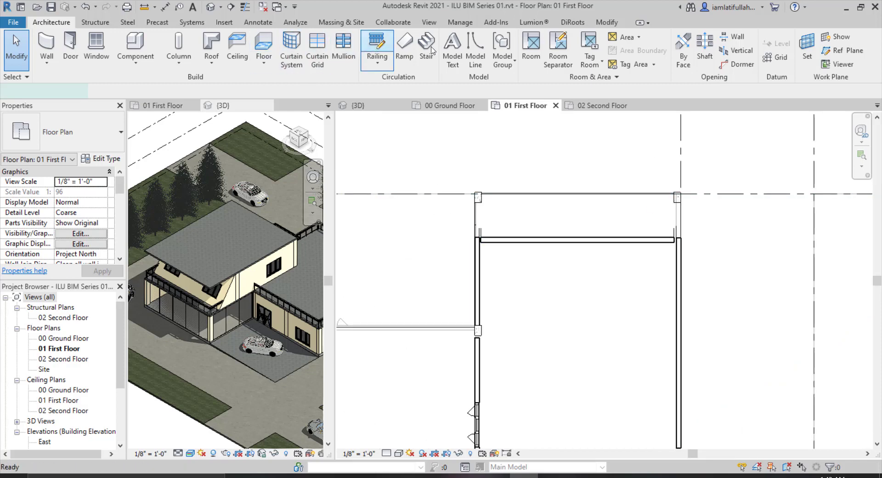
left_click(92, 132)
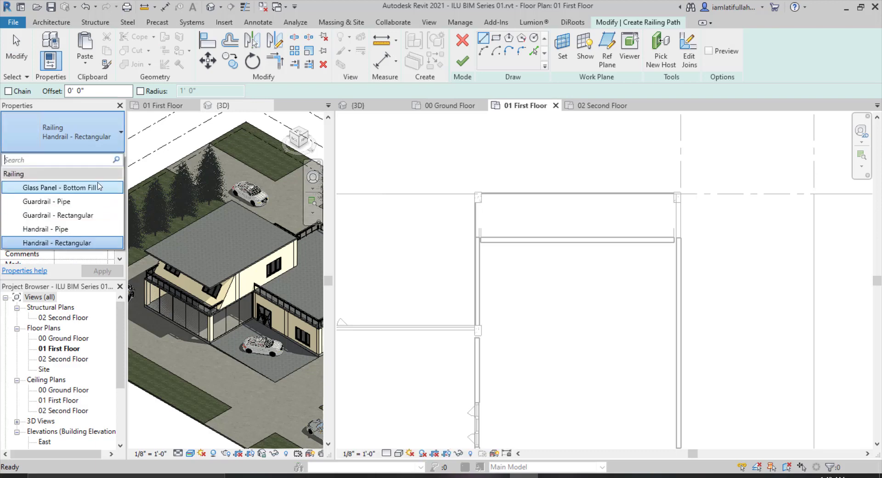
left_click(69, 188)
Sketch the railing's first segment vertically about 20' down from the upper wall's corner.
scroll(579, 256, "down", 4)
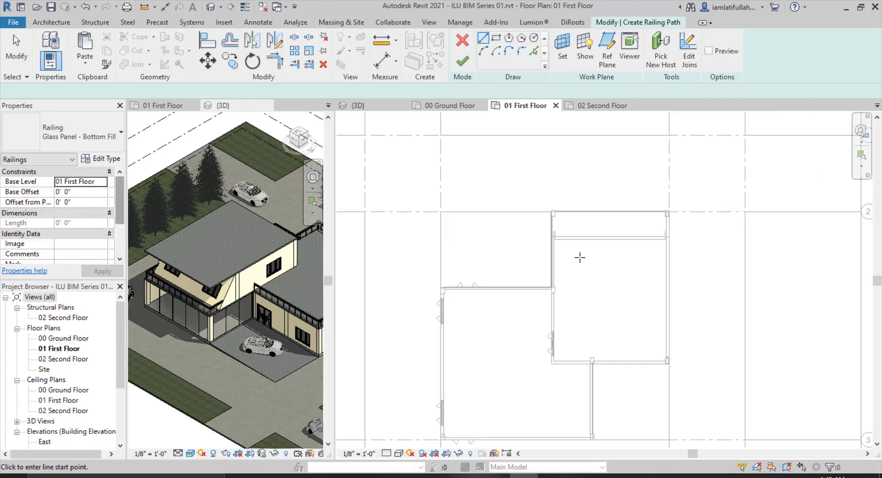
scroll(571, 410, "up", 6)
scroll(564, 331, "up", 2)
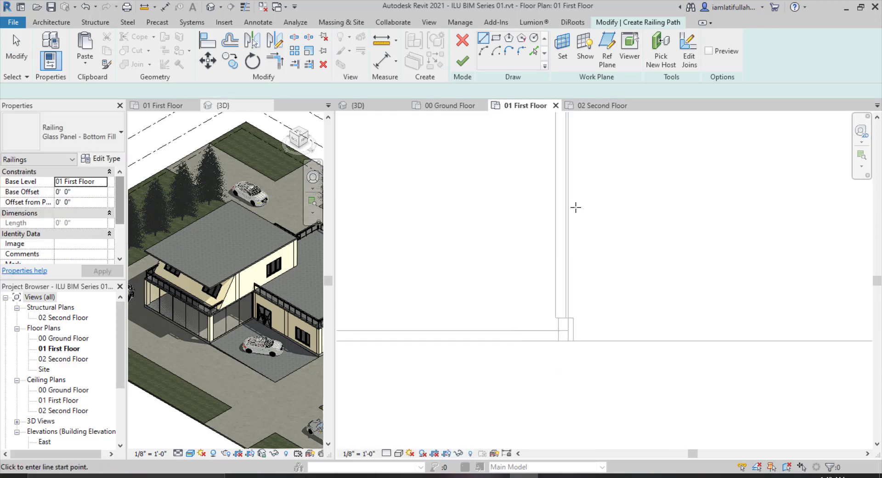
scroll(574, 206, "down", 3)
scroll(569, 227, "down", 1)
scroll(569, 226, "down", 3)
scroll(569, 153, "up", 5)
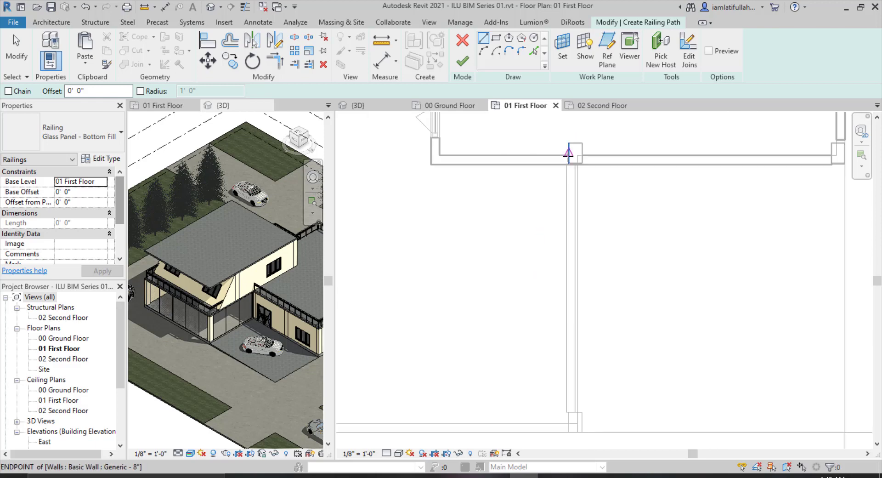
left_click(570, 163)
scroll(566, 412, "up", 3)
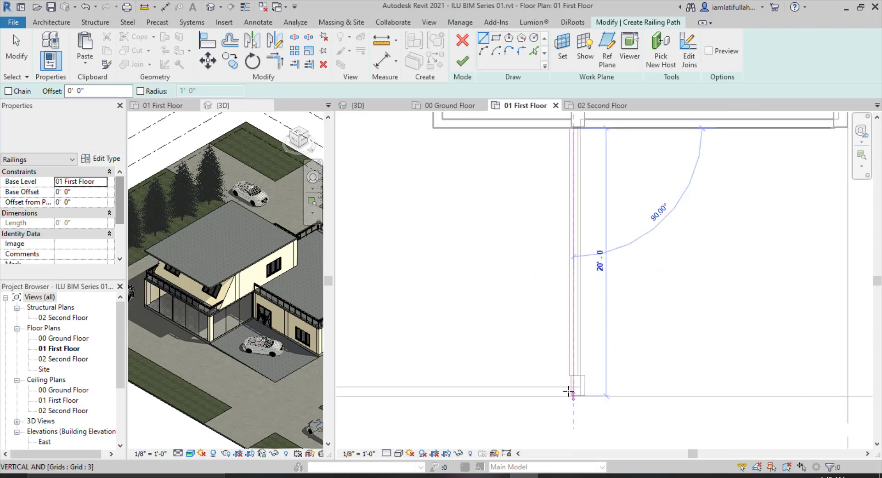
left_click(574, 391)
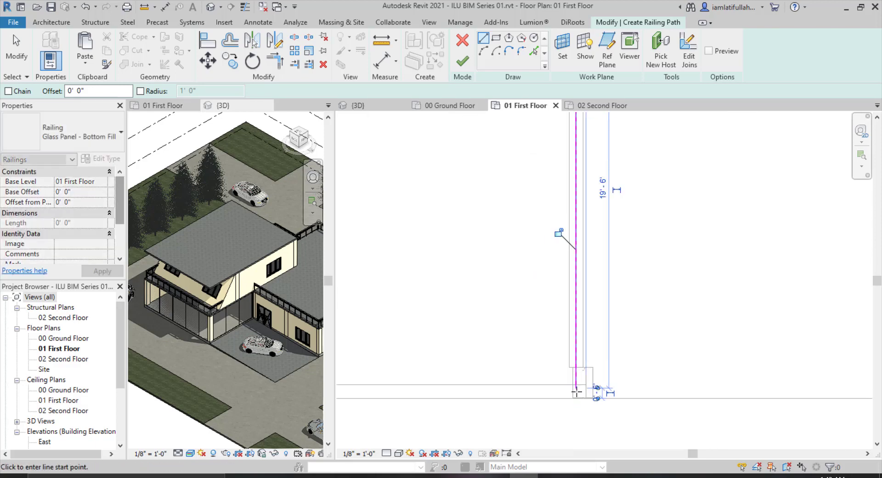
Continue the railing sketch with a horizontal segment about 39' 6" along the lower edge to the left corner.
scroll(670, 391, "down", 2)
scroll(669, 387, "down", 2)
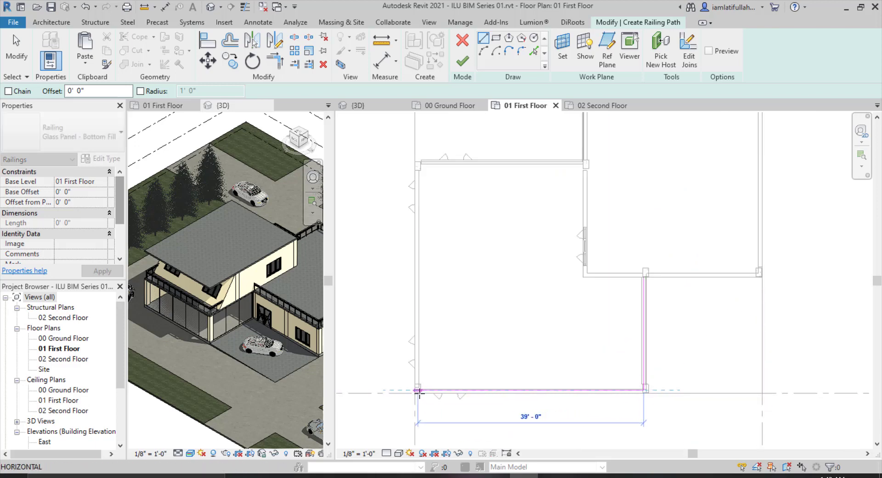
scroll(417, 393, "up", 3)
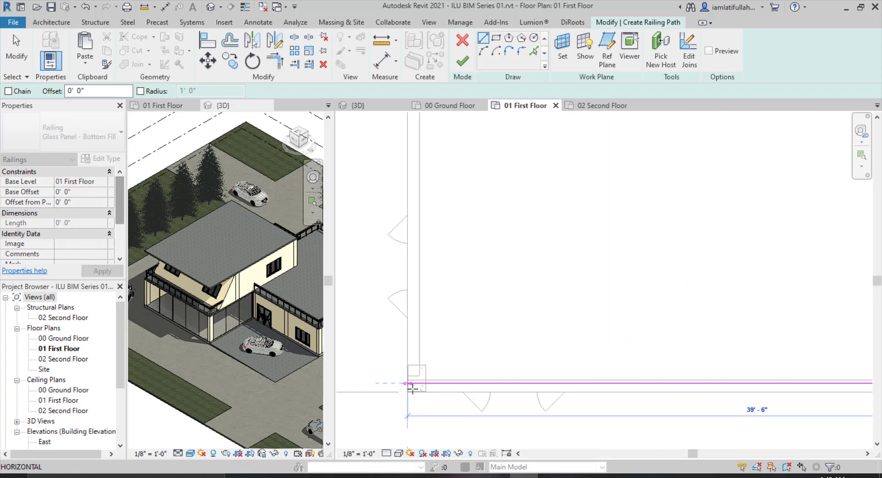
scroll(414, 389, "up", 2)
left_click(412, 384)
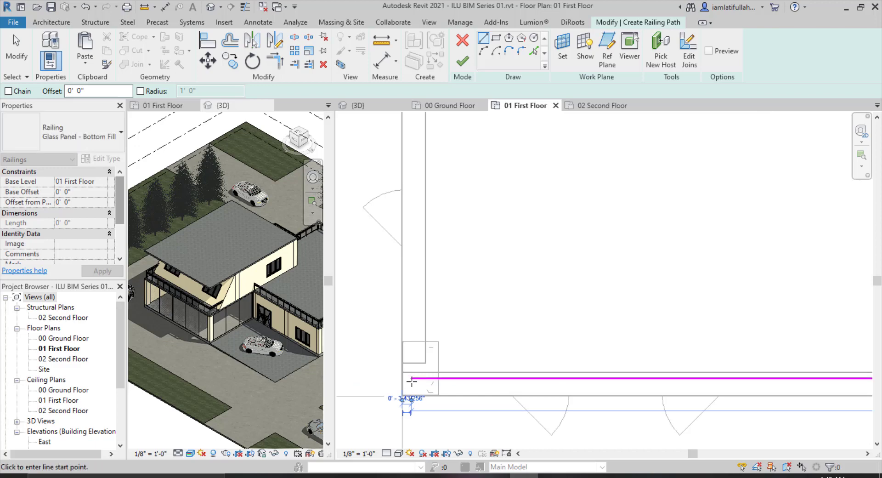
Sketch the railing's vertical segment up the left edge to the upper wall's corner.
left_click(412, 381)
scroll(419, 379, "down", 4)
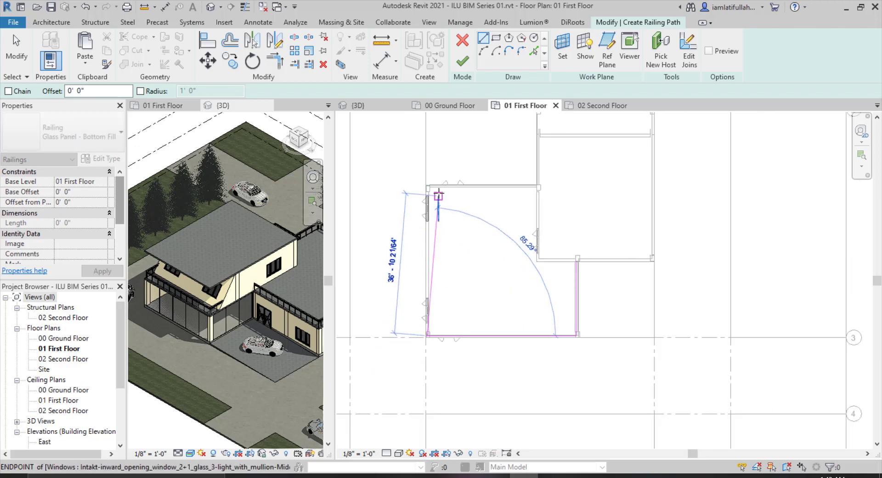
scroll(422, 175, "up", 3)
scroll(422, 175, "up", 1)
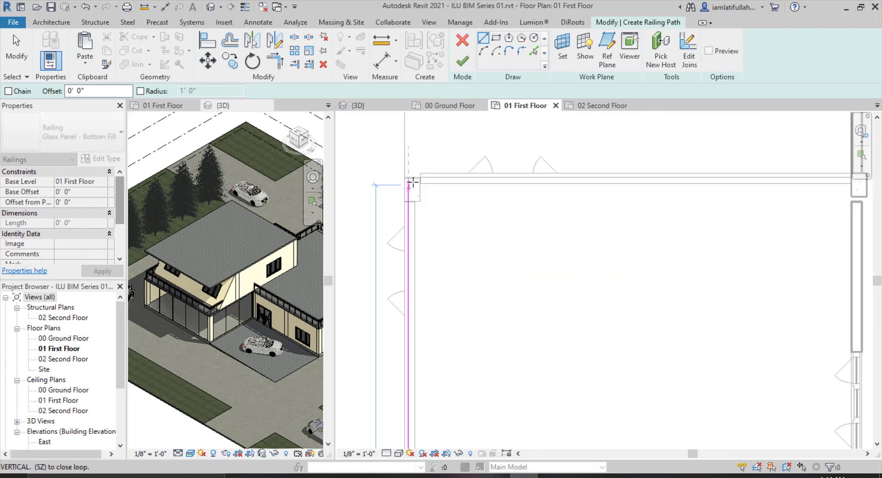
scroll(413, 183, "up", 2)
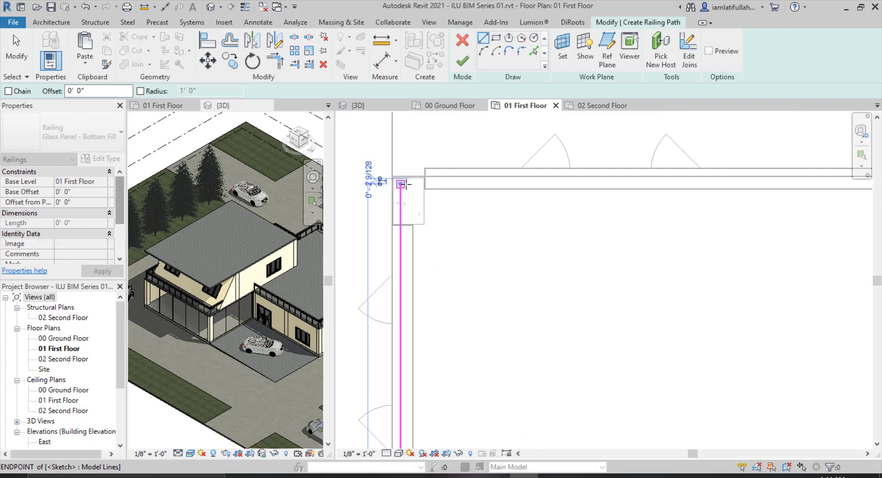
left_click(401, 183)
Sketch the railing's top segment along the upper wall to the right column and finish the railing.
scroll(649, 186, "down", 4)
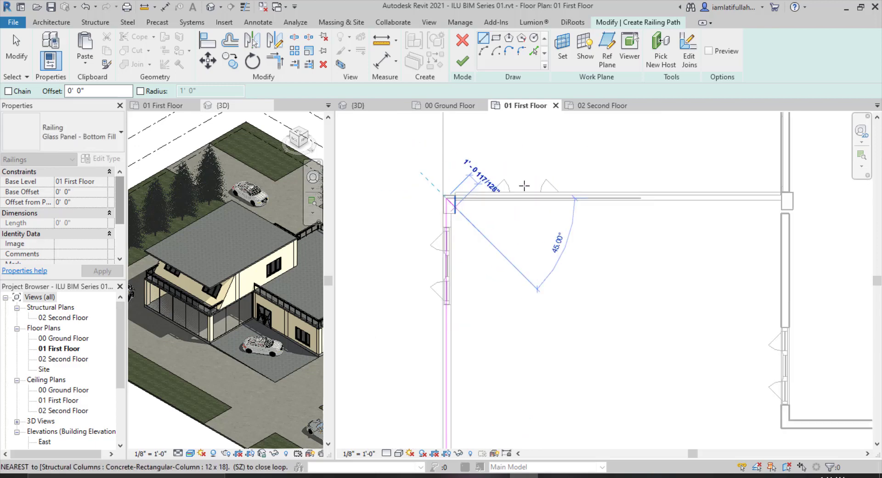
scroll(643, 187, "down", 1)
scroll(747, 186, "up", 5)
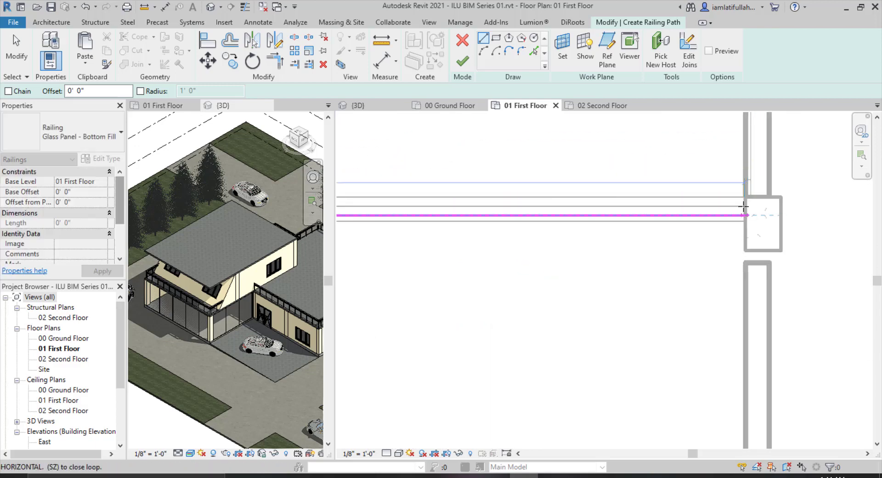
left_click(741, 213)
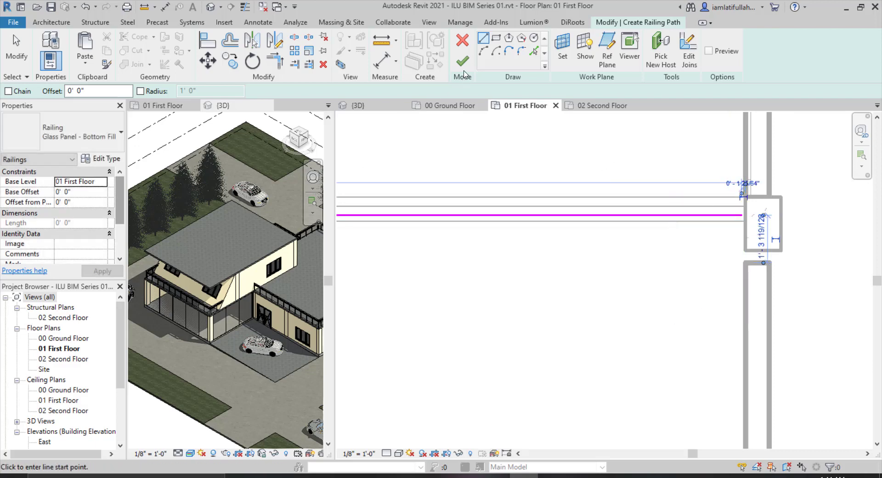
key("Escape")
Inspect the new glass railing in the 3D view and return to the 01 First Floor plan.
scroll(657, 188, "down", 4)
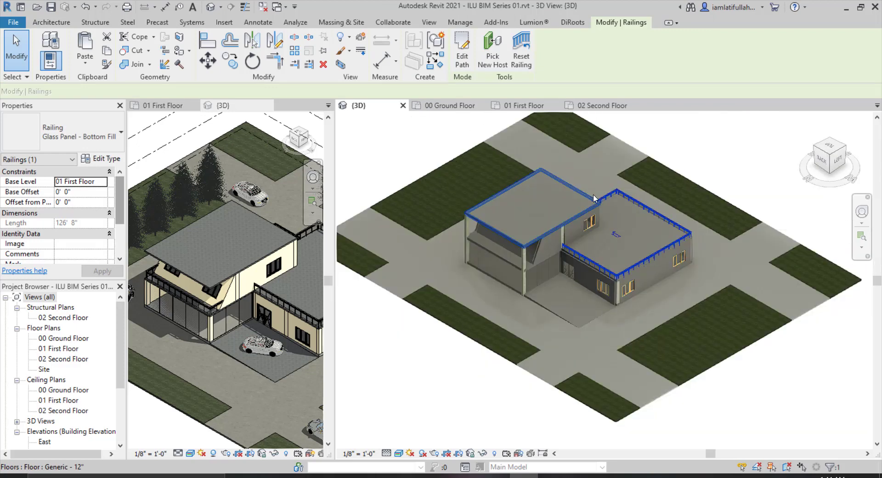
scroll(596, 197, "up", 3)
key("Escape")
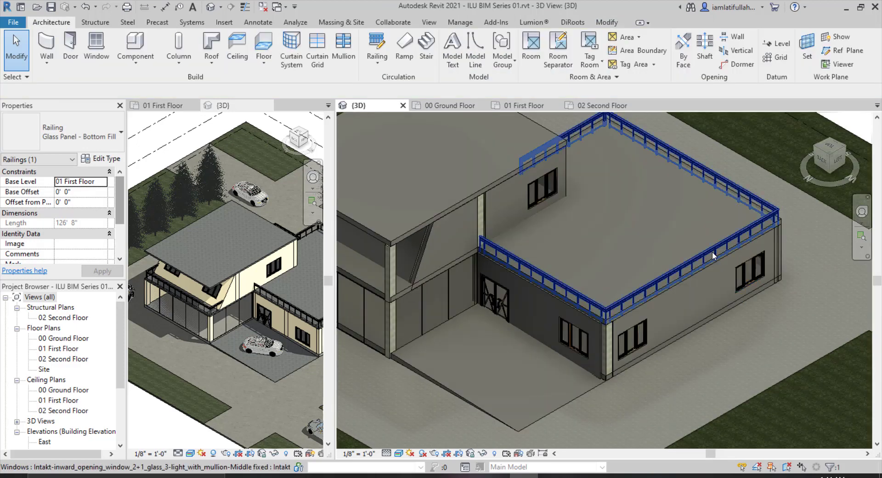
left_click(444, 106)
left_click(523, 105)
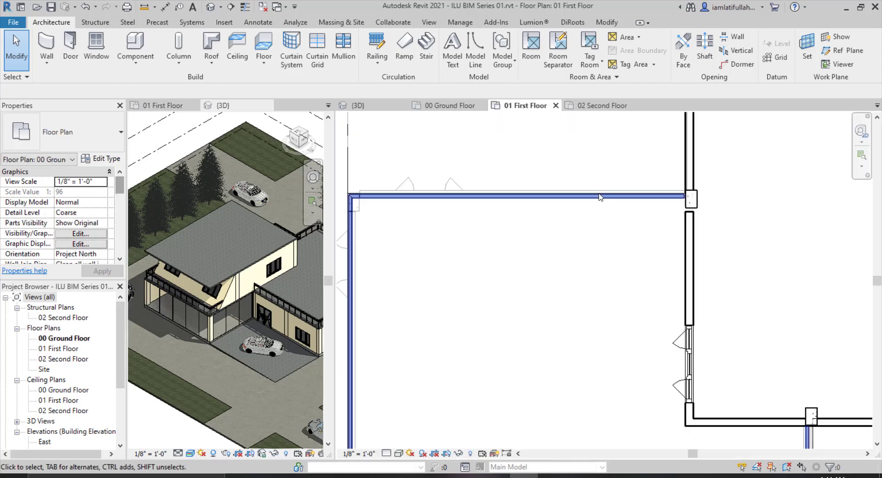
Sketch a vertical railing segment about 5' long along the wall near the upper right corner and finish it.
scroll(596, 202, "down", 4)
scroll(719, 163, "up", 4)
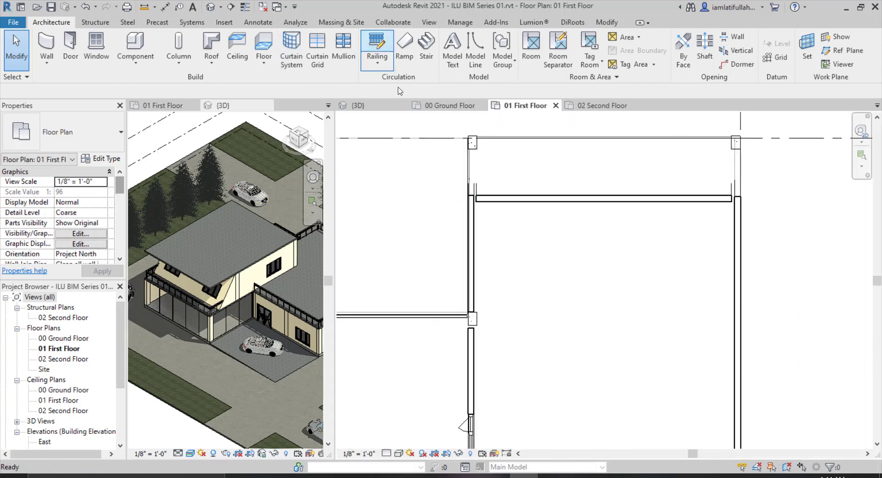
scroll(638, 146, "down", 3)
scroll(675, 130, "up", 4)
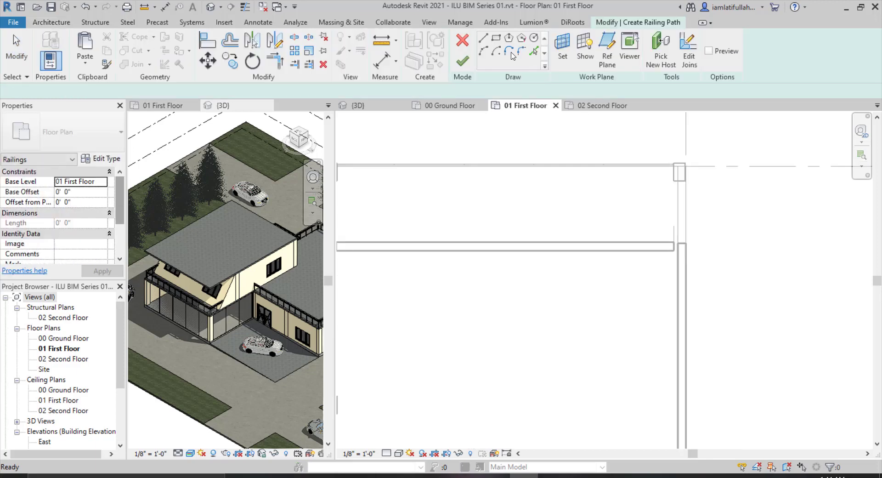
left_click(484, 41)
scroll(685, 213, "down", 2)
scroll(671, 212, "up", 4)
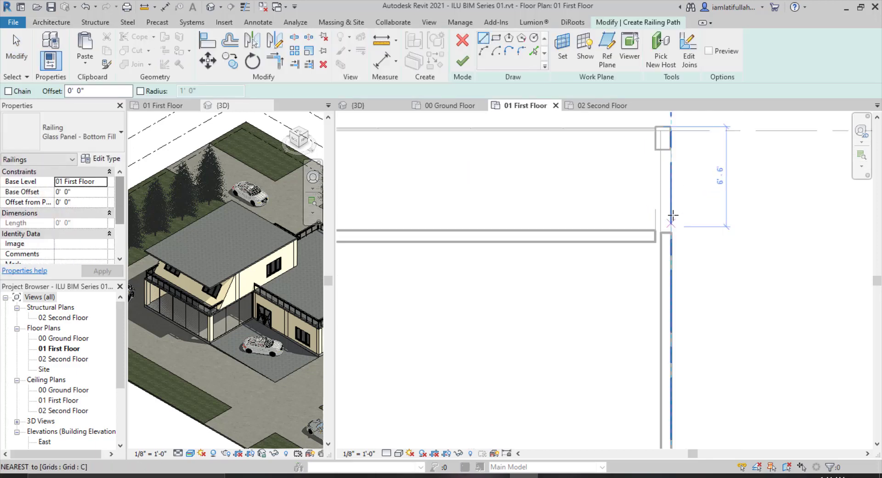
left_click(662, 238)
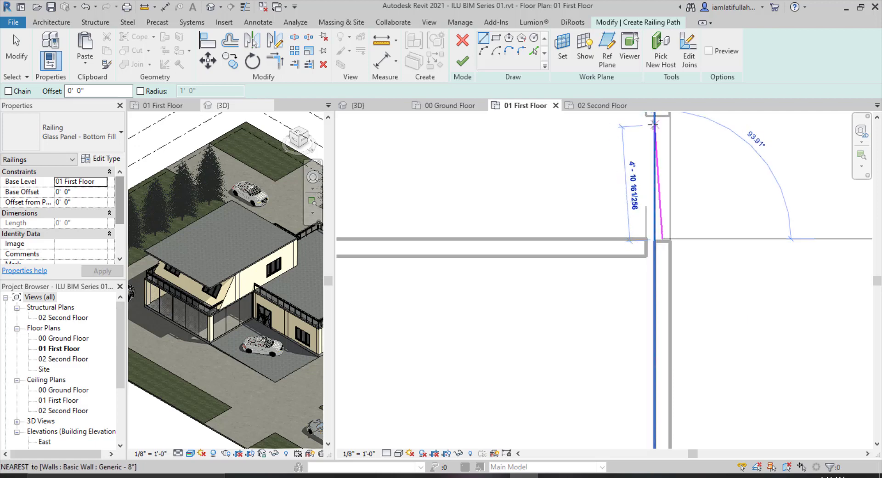
left_click(662, 116)
scroll(723, 221, "down", 2)
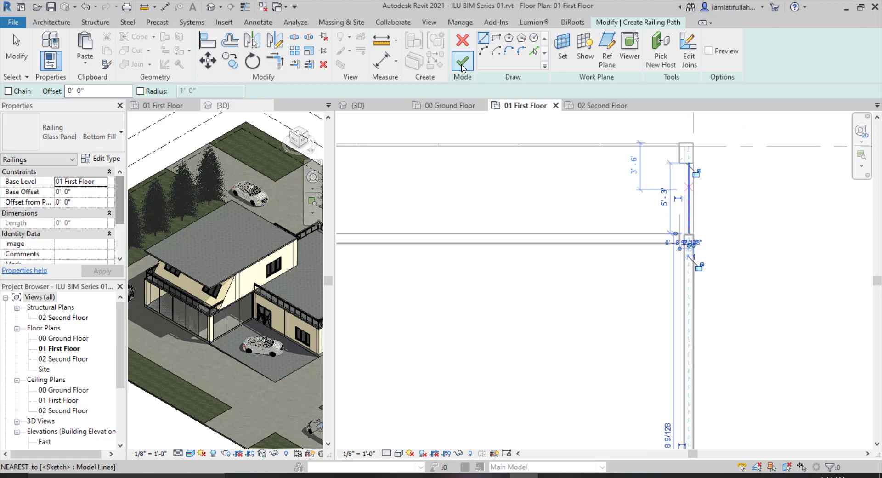
left_click(461, 61)
key("Escape")
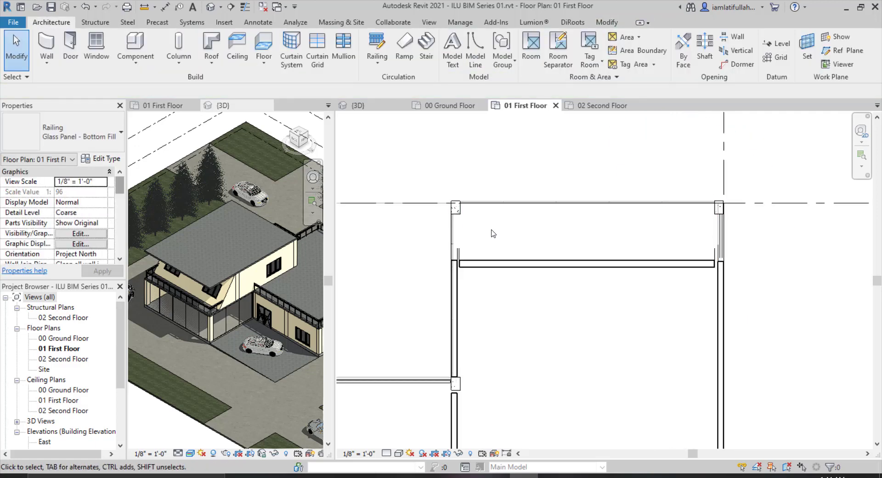
Sketch a 5' 0" vertical railing along the left wall below the upper column and finish it.
scroll(448, 200, "up", 1)
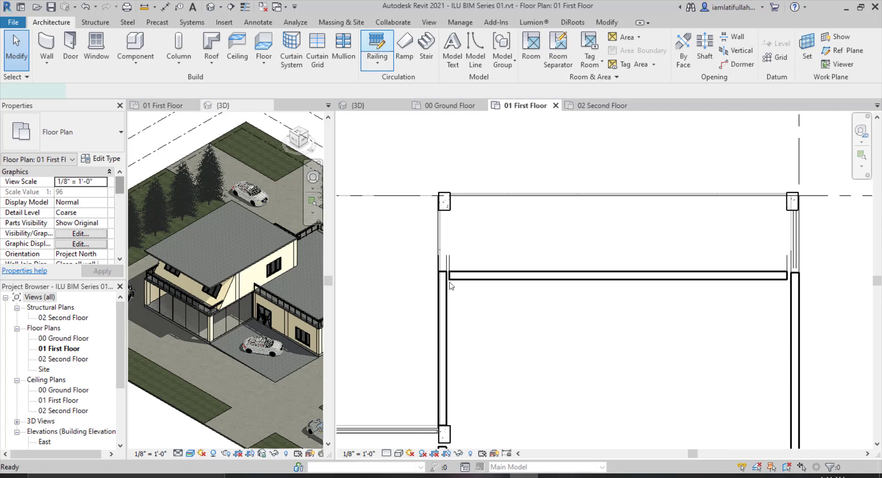
scroll(442, 232, "up", 2)
left_click(443, 293)
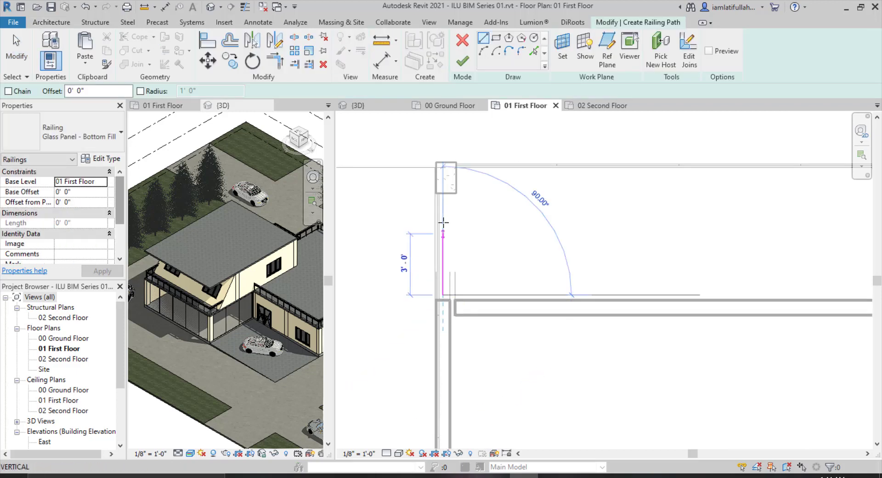
left_click(443, 194)
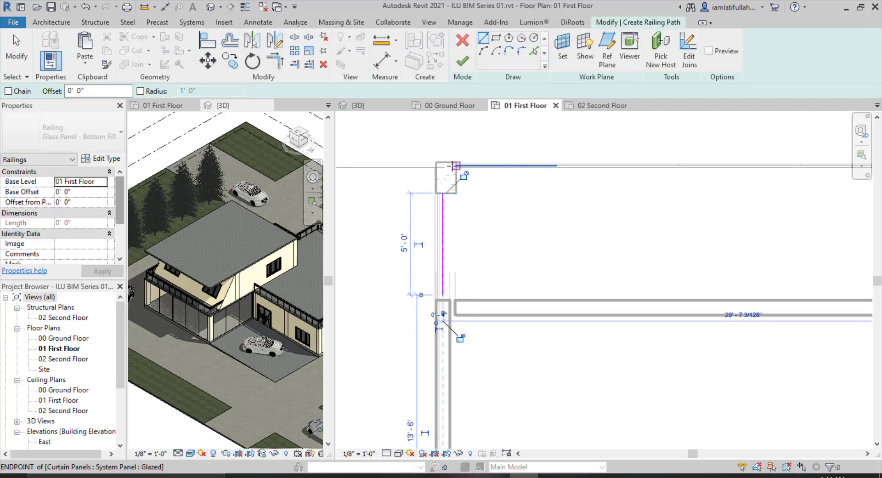
left_click(463, 61)
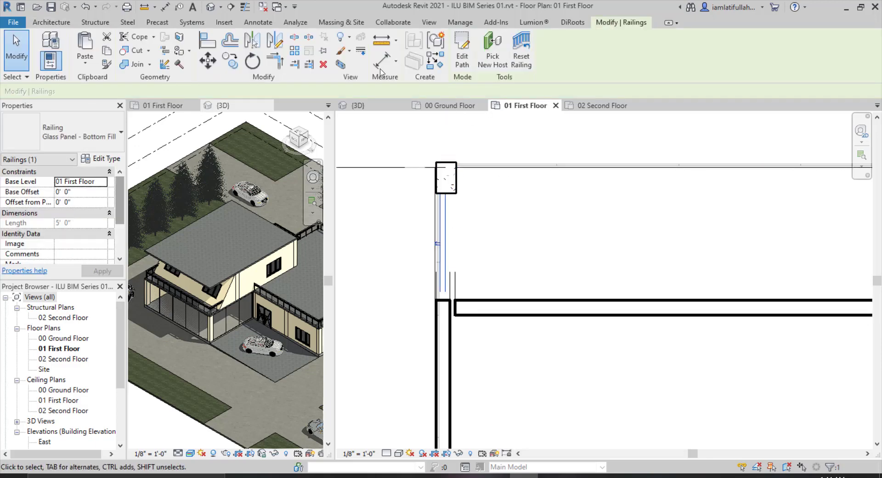
key("Escape")
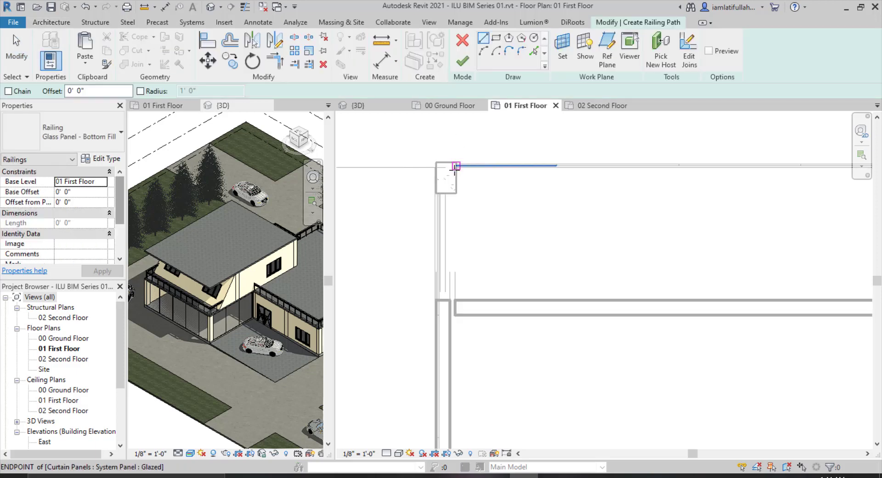
Sketch a horizontal railing about 29' long along the upper edge from the left column to the right column and finish it.
left_click(456, 169)
scroll(370, 179, "down", 4)
scroll(758, 157, "up", 6)
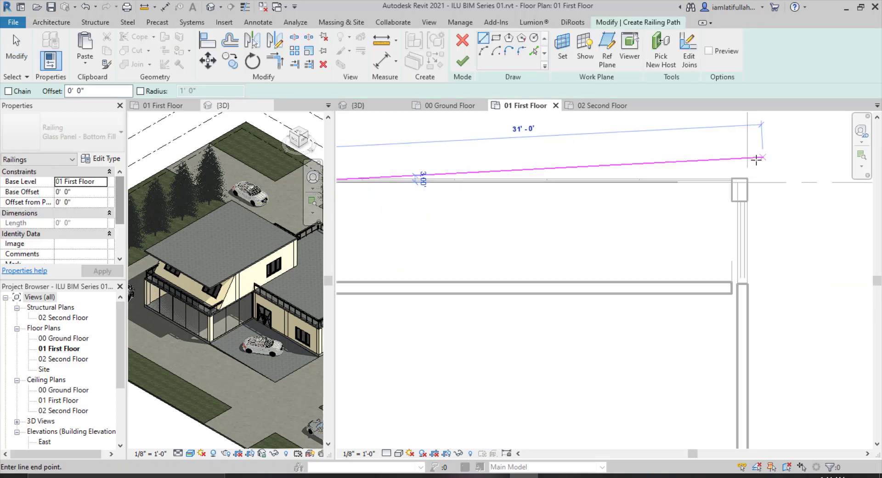
left_click(727, 191)
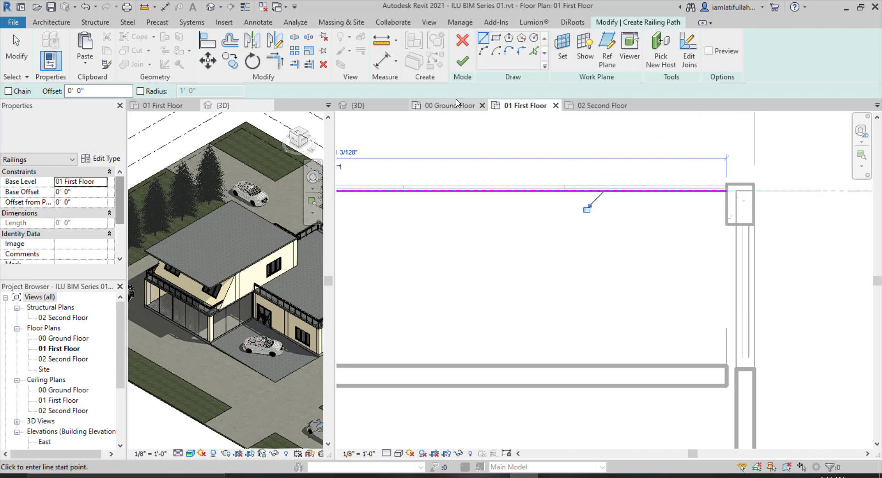
left_click(462, 61)
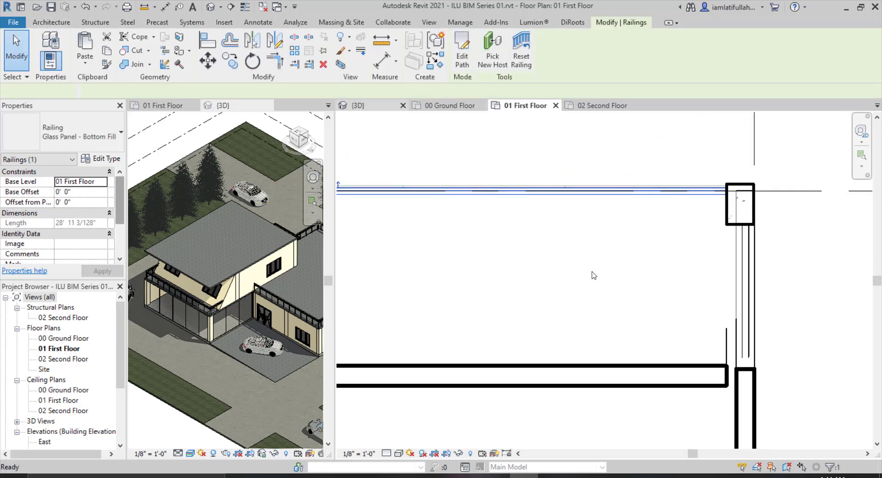
Review the added railings in the 3D view and open the 00 Ground Floor plan.
key("ctrl+Tab")
key("Escape")
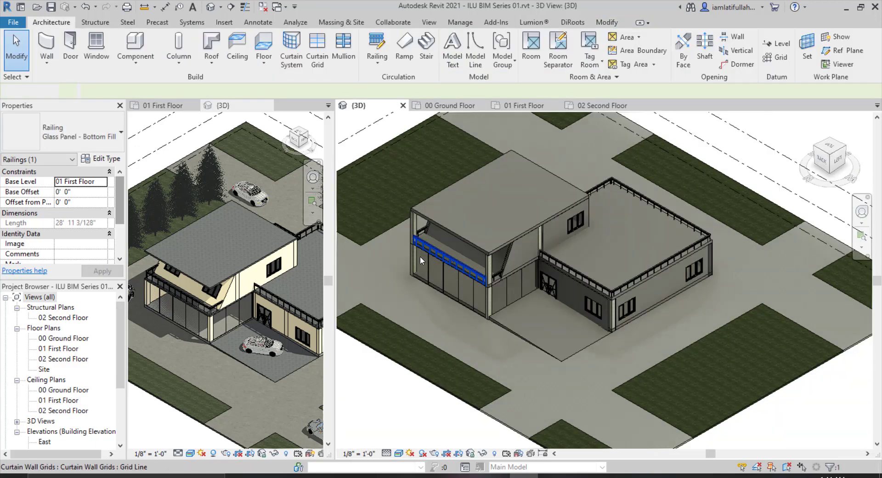
key("Escape")
scroll(420, 255, "up", 2)
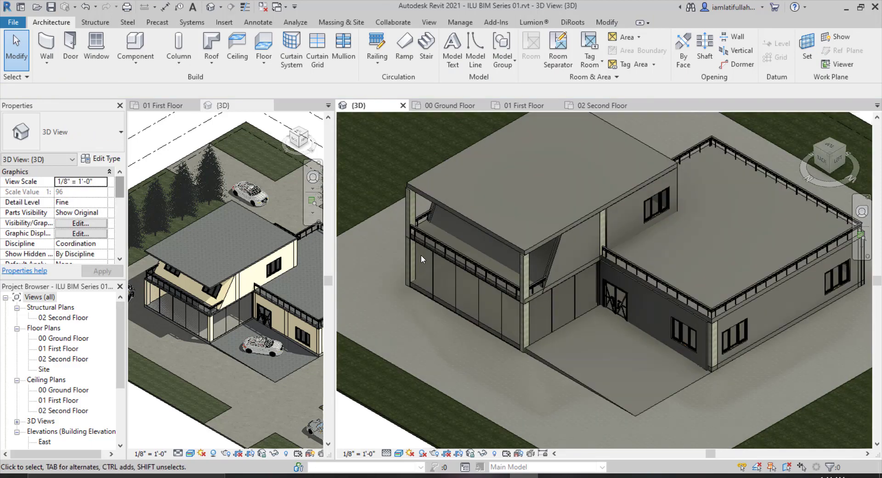
scroll(440, 238, "down", 2)
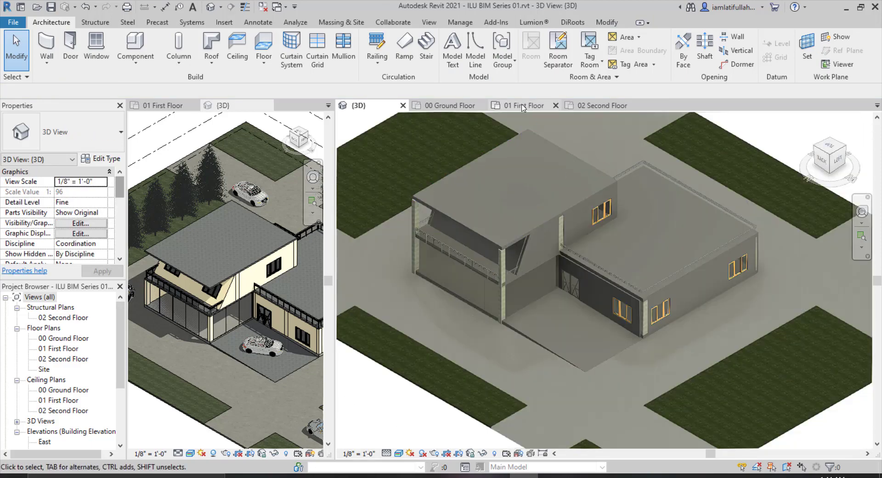
left_click(448, 105)
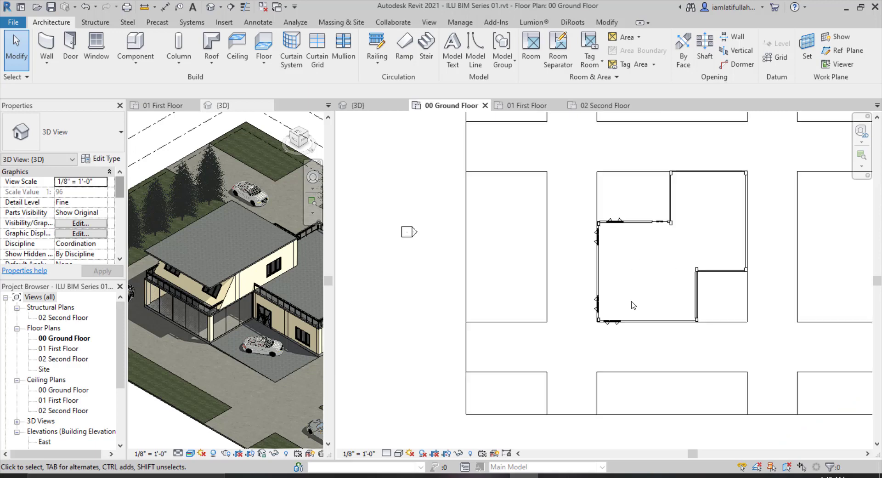
Switch the railing type to Guardrail - Pipe and sketch an L-shaped railing, about 19' per leg, along the ground-floor room's right and bottom edges, then finish it.
scroll(632, 304, "down", 1)
scroll(615, 250, "up", 5)
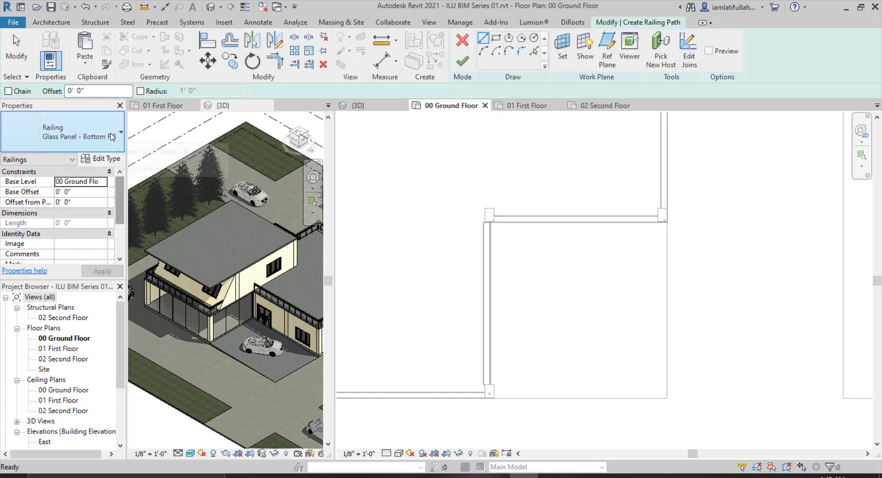
left_click(69, 133)
left_click(34, 203)
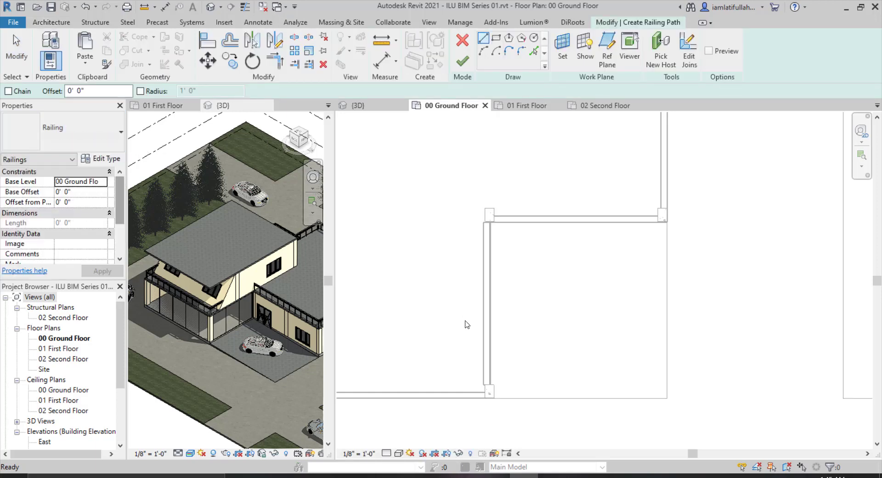
left_click(662, 222)
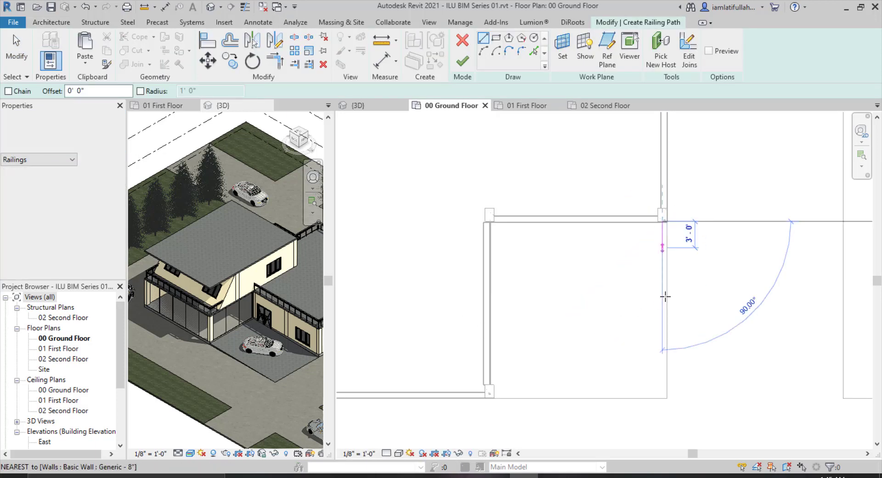
left_click(660, 391)
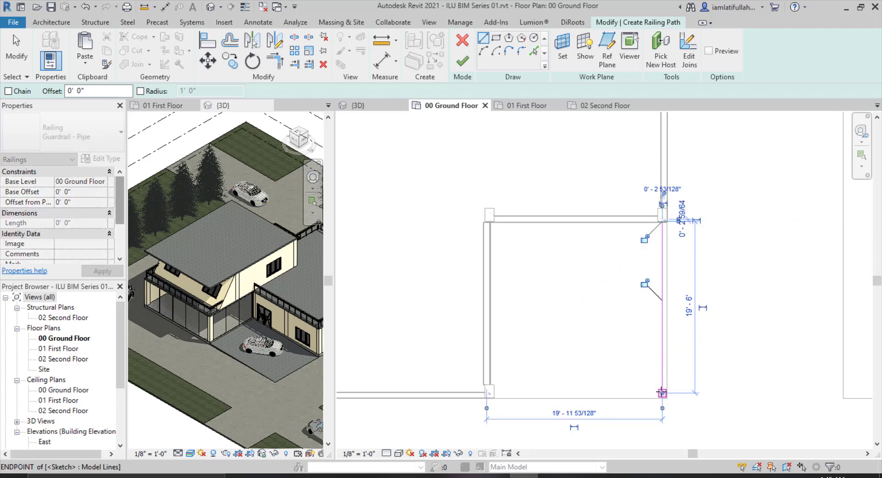
left_click(495, 393)
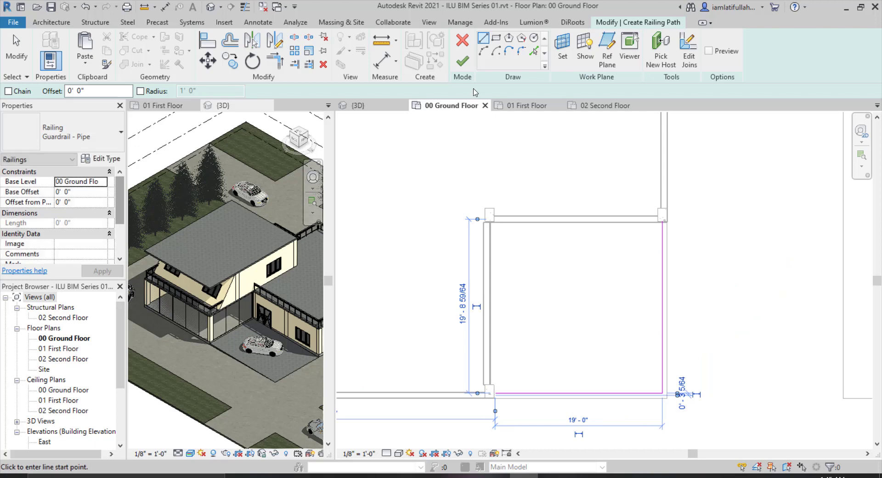
left_click(462, 62)
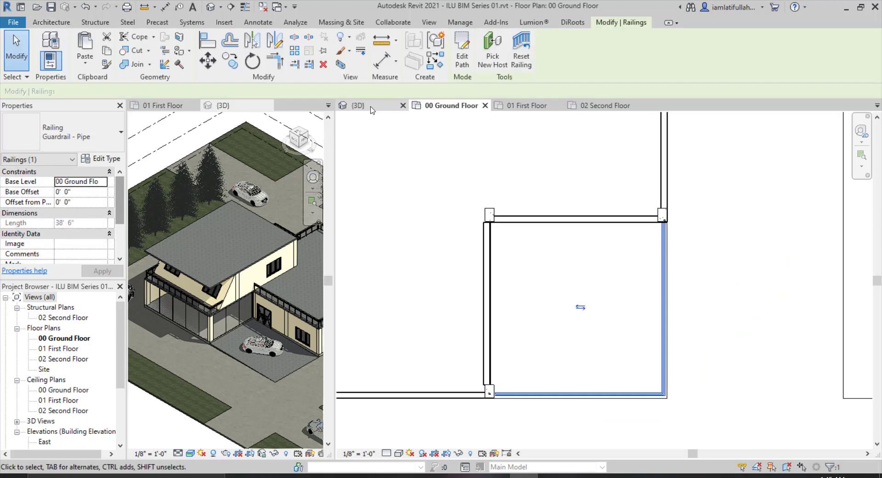
Orbit the 3D view to inspect the new pipe railing, then return to the 00 Ground Floor plan.
key("ctrl+Tab")
scroll(582, 282, "down", 3)
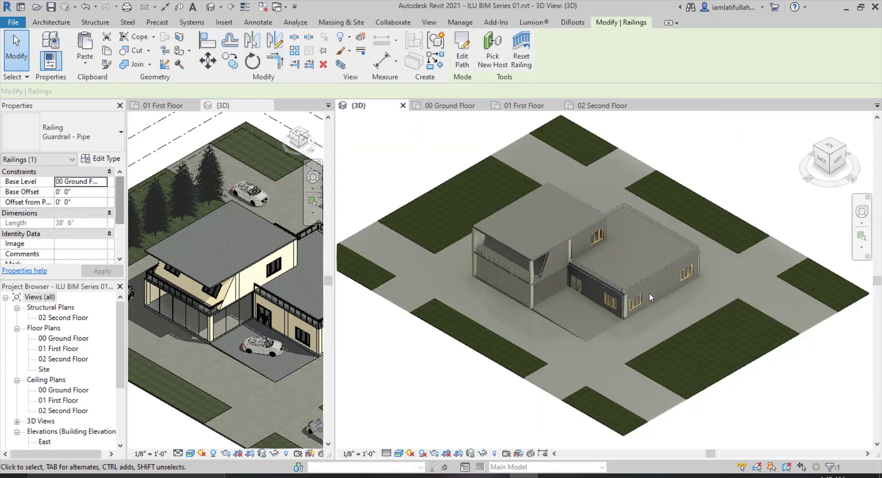
middle_click_drag(691, 271, 507, 285, "shift")
left_click(669, 298)
scroll(669, 298, "down", 2)
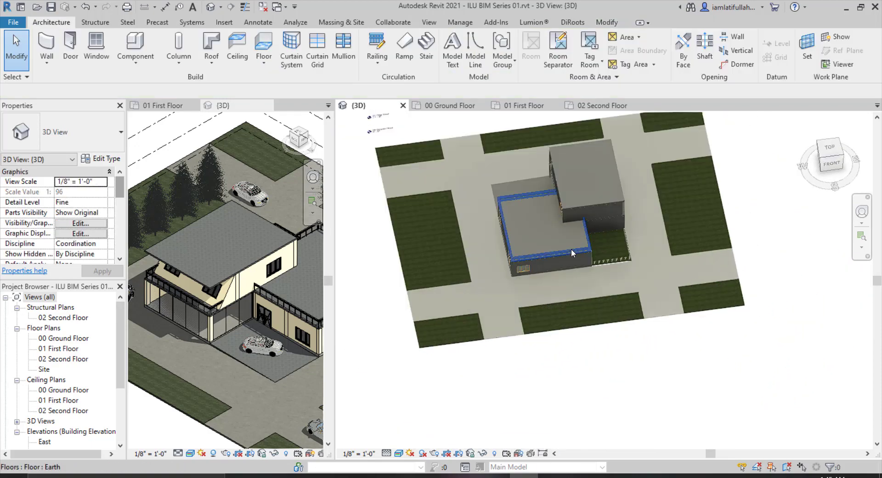
scroll(571, 248, "up", 2)
middle_click_drag(627, 291, 795, 241, "shift")
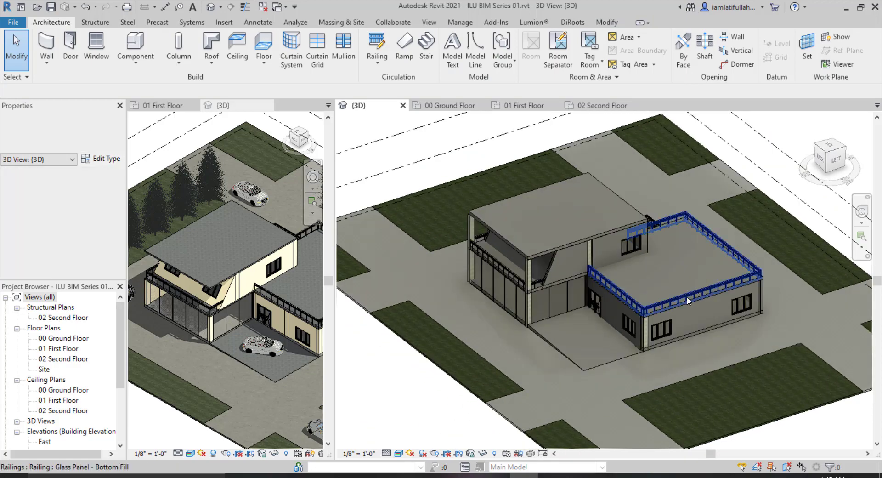
scroll(676, 301, "down", 3)
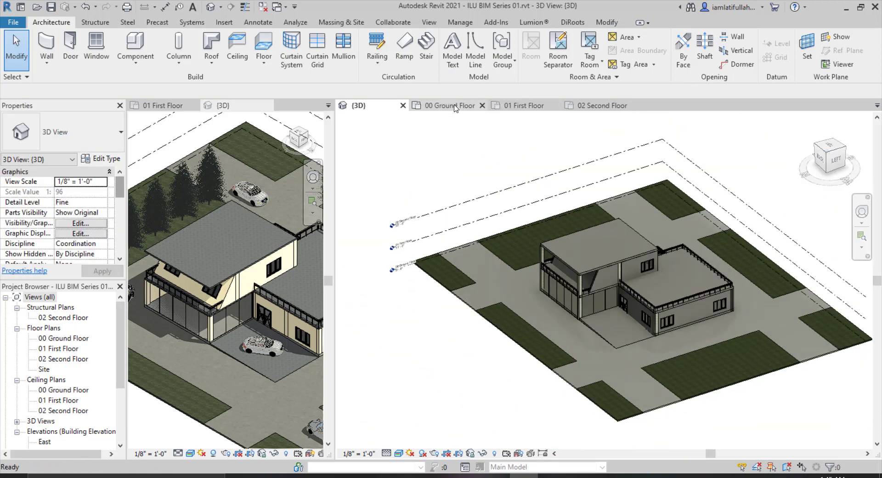
left_click(455, 106)
scroll(592, 266, "down", 5)
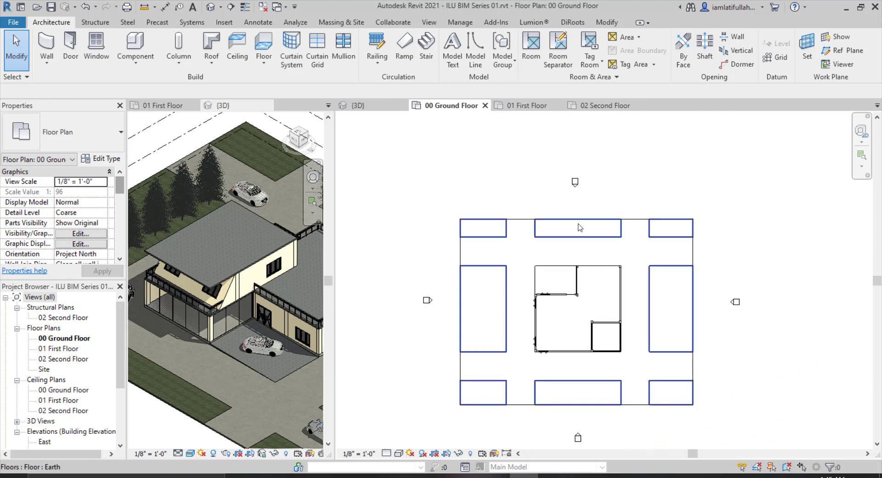
scroll(578, 224, "down", 1)
scroll(587, 325, "up", 1)
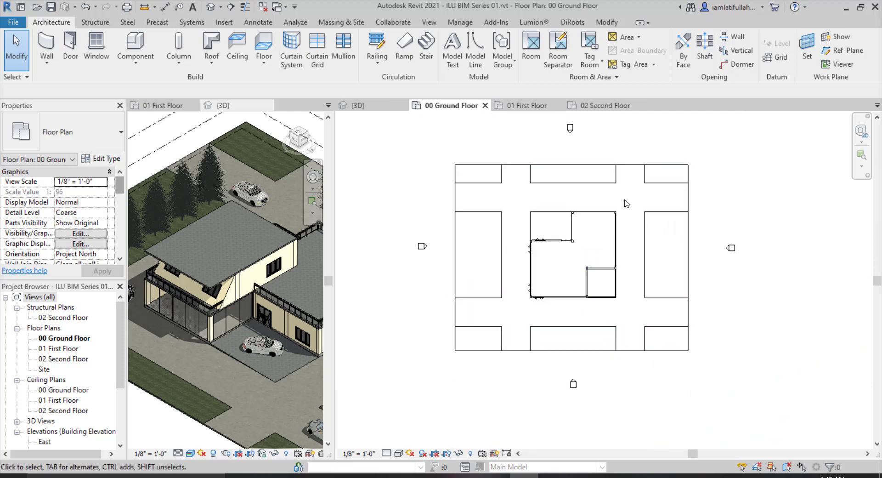
scroll(626, 203, "up", 1)
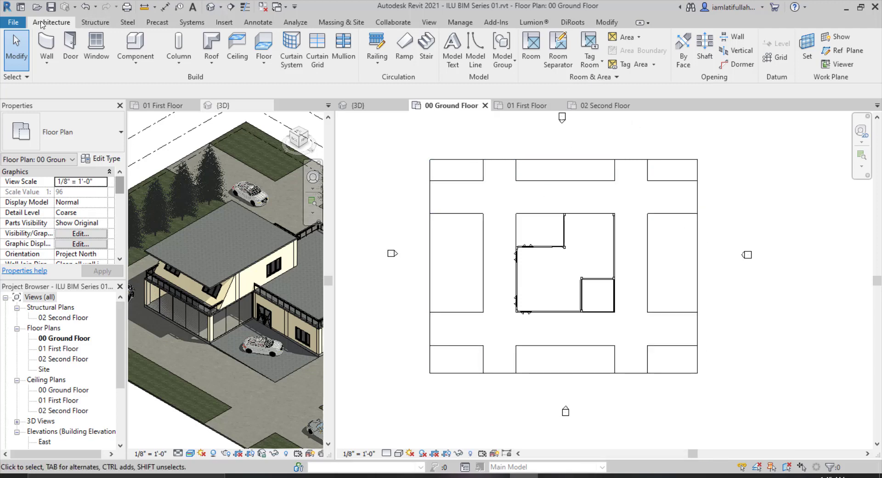
Start placing a component and load the audi-tt family from the DHA Peshawar folder.
left_click(136, 46)
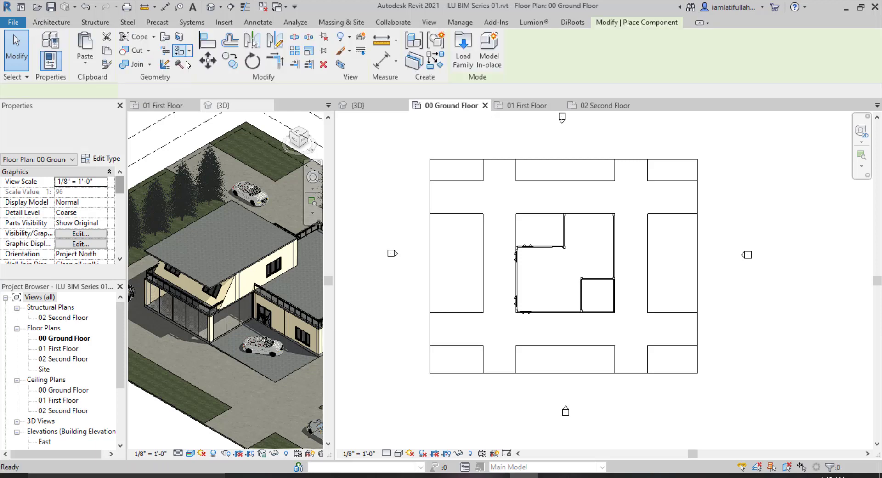
left_click(467, 62)
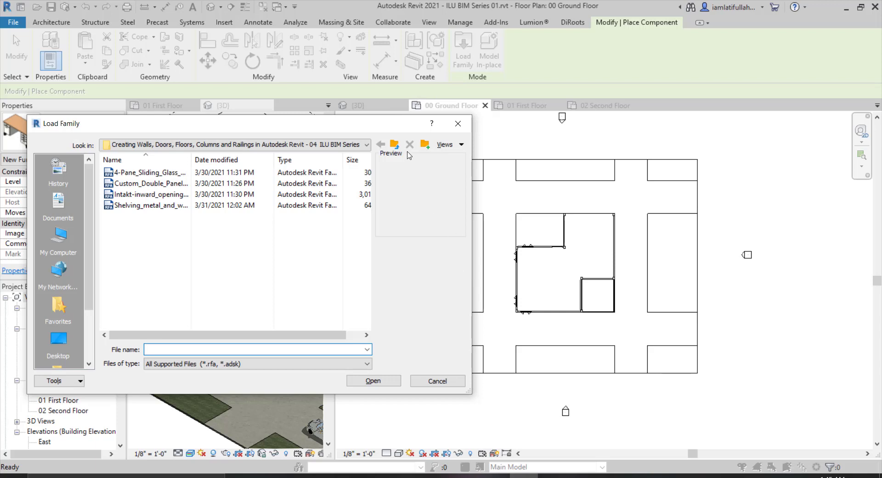
left_click(395, 146)
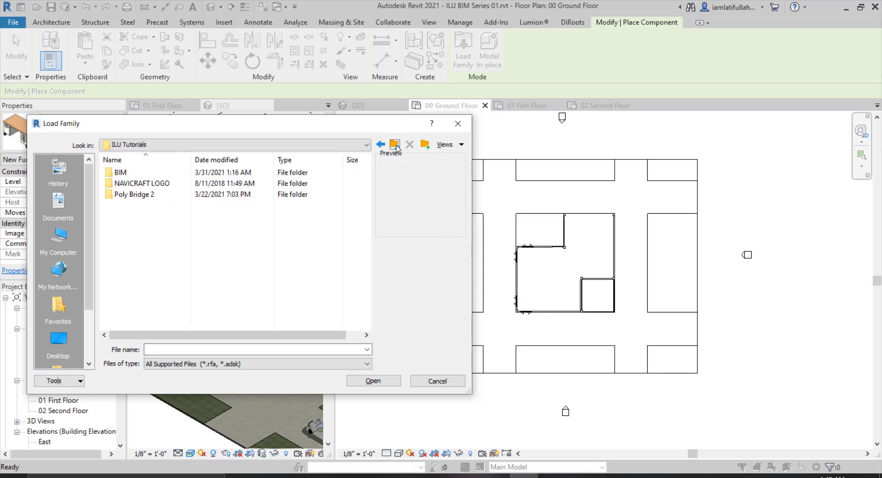
left_click(396, 146)
double_click(133, 314)
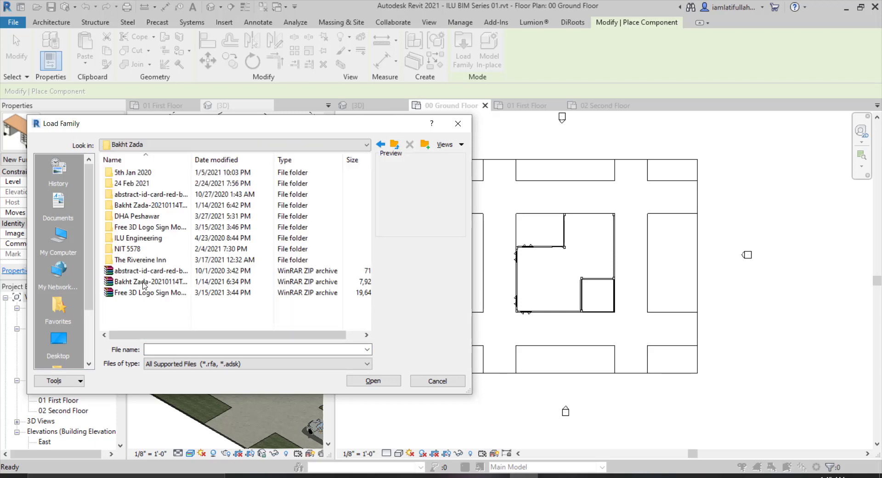
double_click(128, 217)
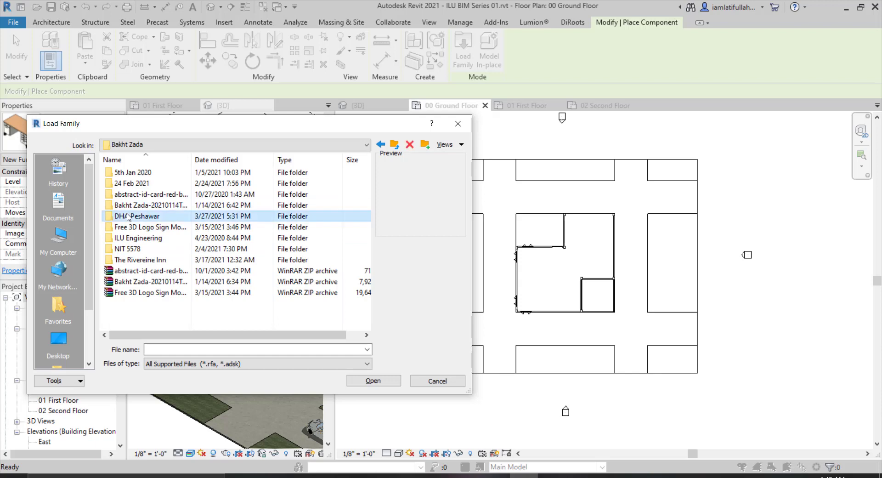
scroll(147, 301, "down", 2)
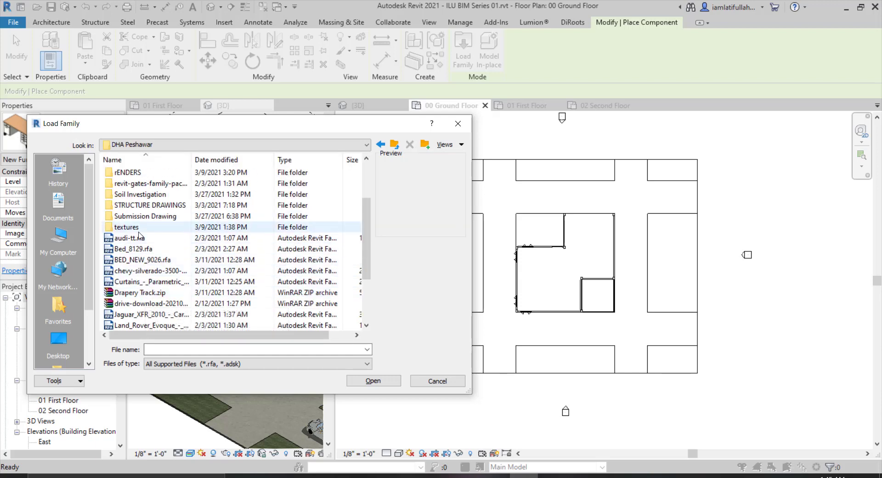
left_click(152, 238)
left_click(373, 382)
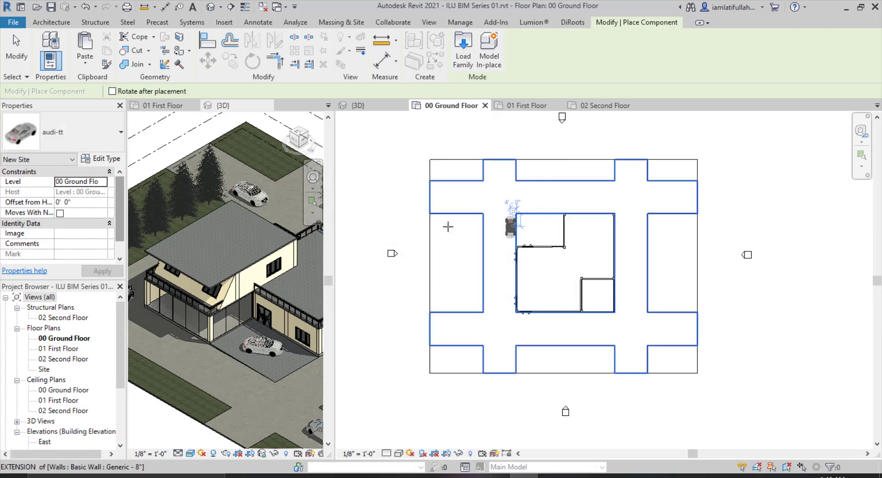
Place audi-tt cars in the carport and along the roads around the house.
scroll(528, 229, "up", 4)
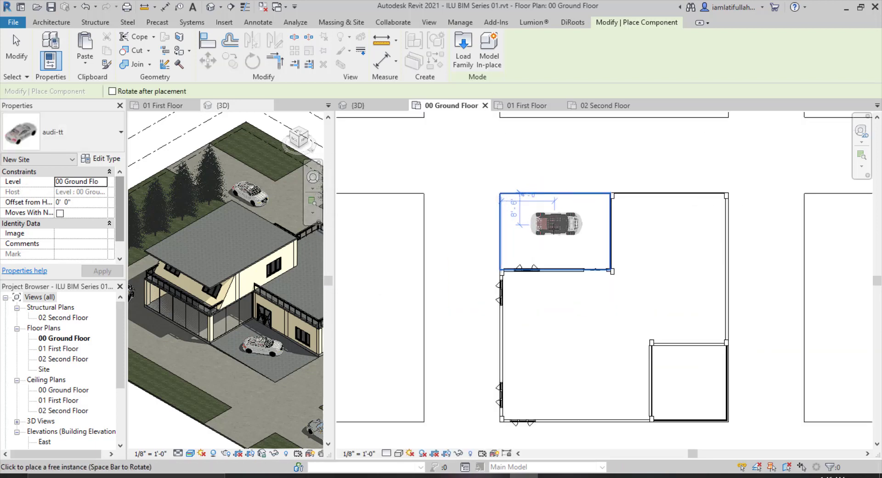
left_click(551, 245)
scroll(551, 248, "down", 3)
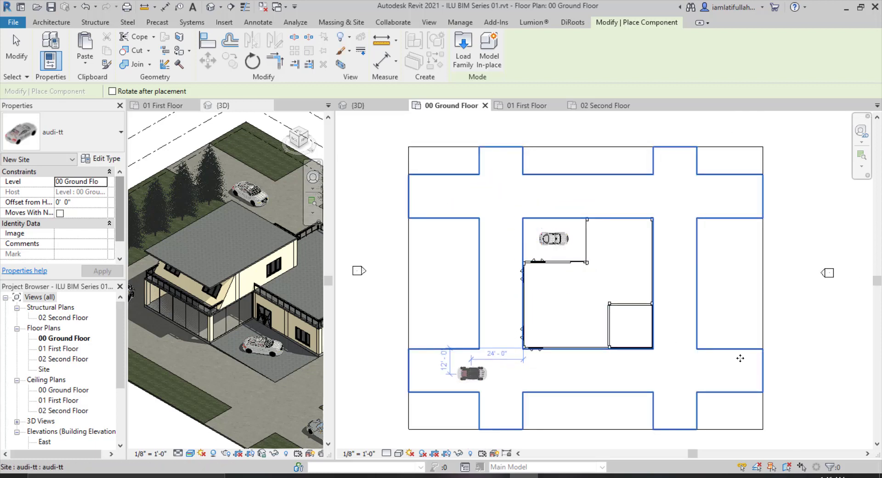
key("space")
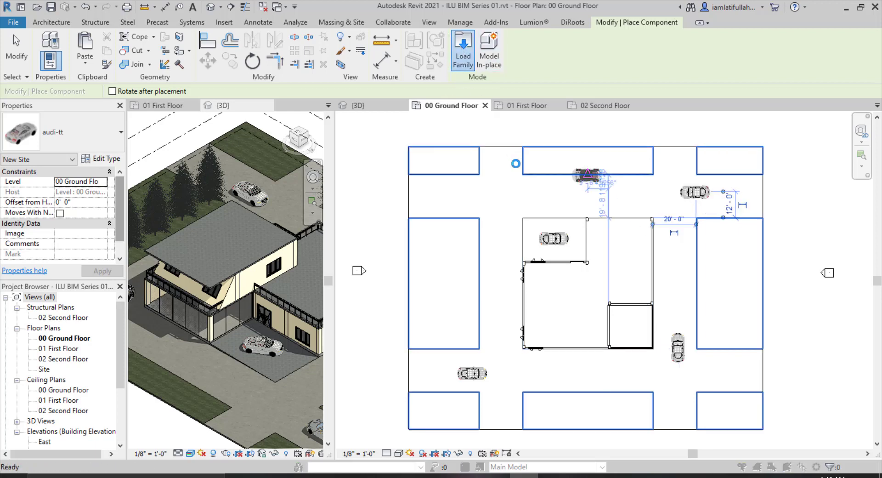
Load the chevy-silverado-3500-hd-duramax(2015) family and place the truck on the road left of the house.
left_click(463, 50)
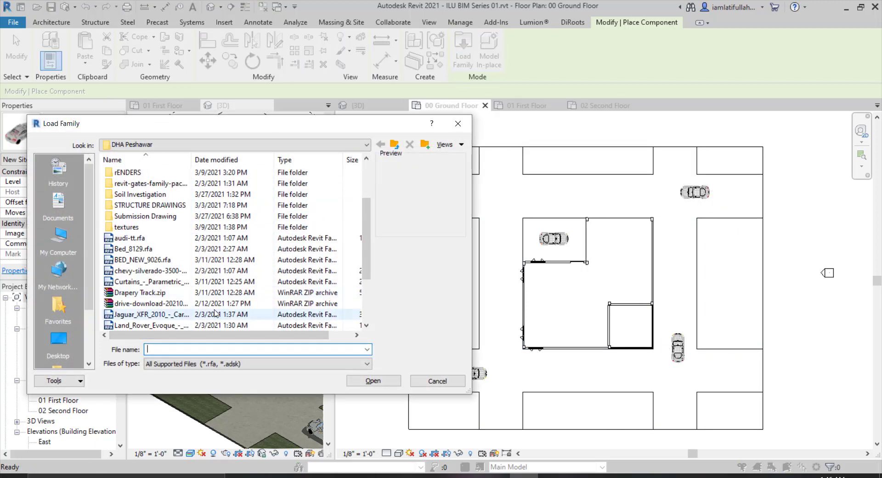
left_click(136, 272)
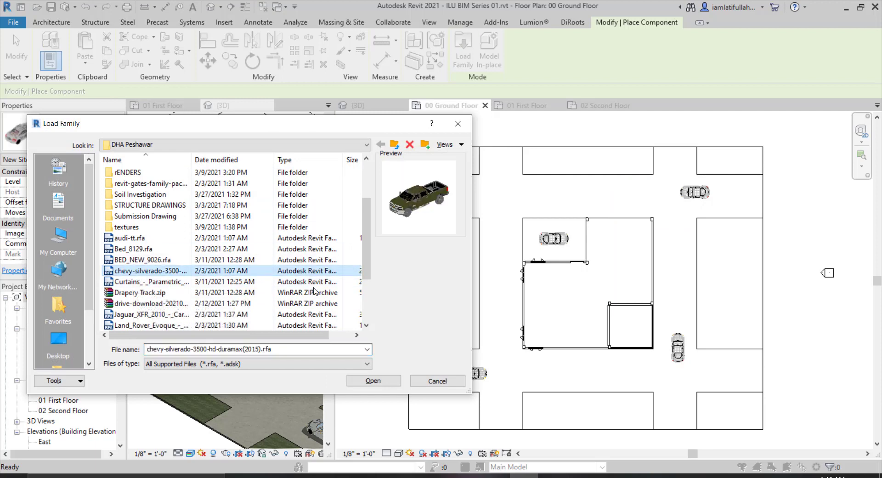
left_click(373, 381)
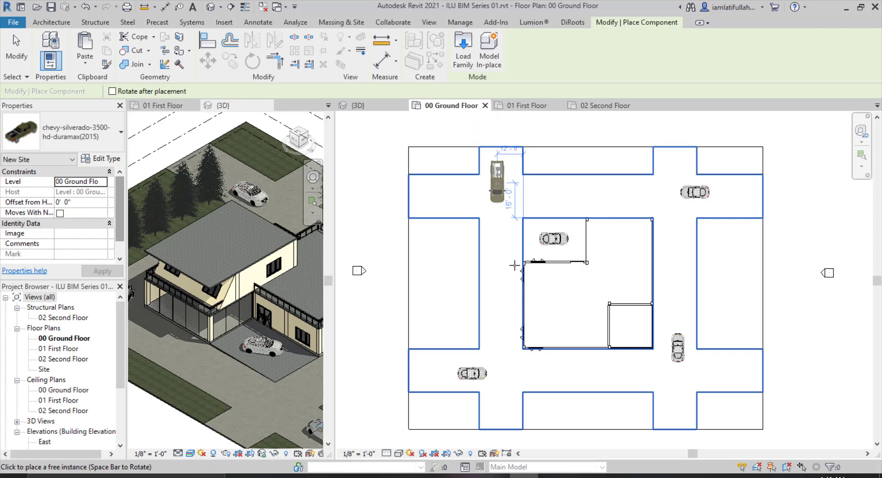
left_click(503, 224)
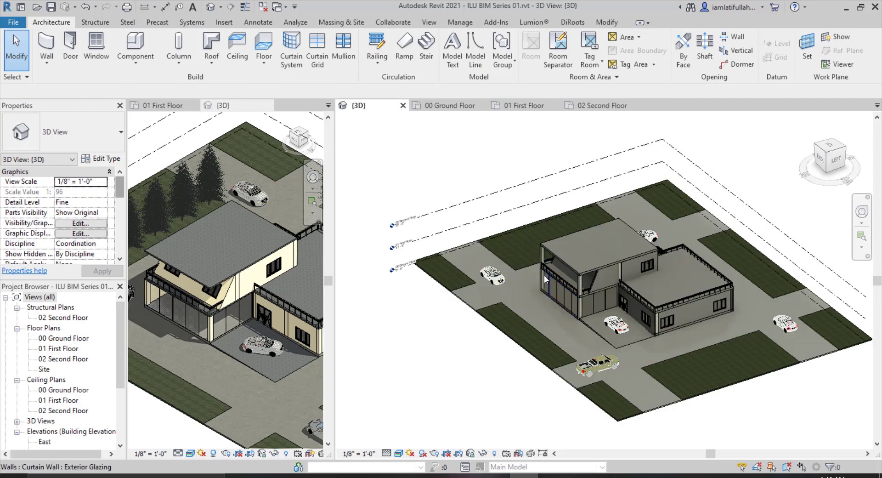
Check the placed vehicles in the 3D view and return to the 00 Ground Floor plan.
scroll(545, 279, "down", 1)
scroll(701, 308, "up", 3)
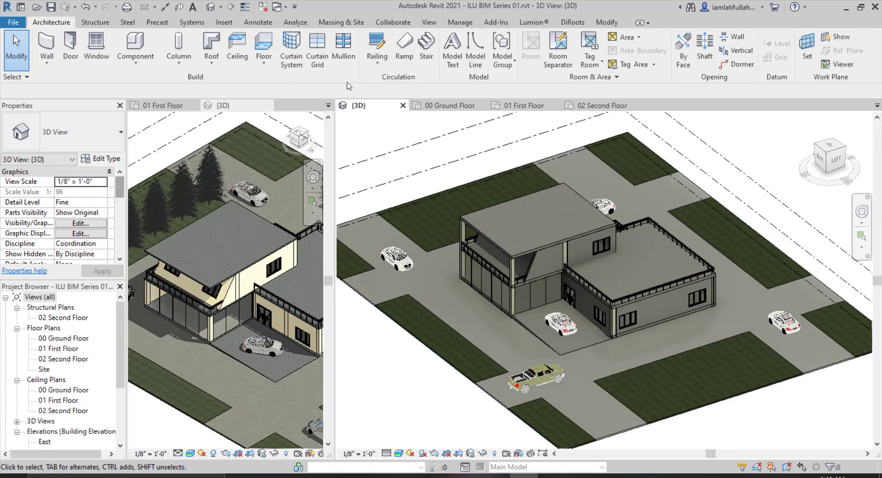
left_click(451, 106)
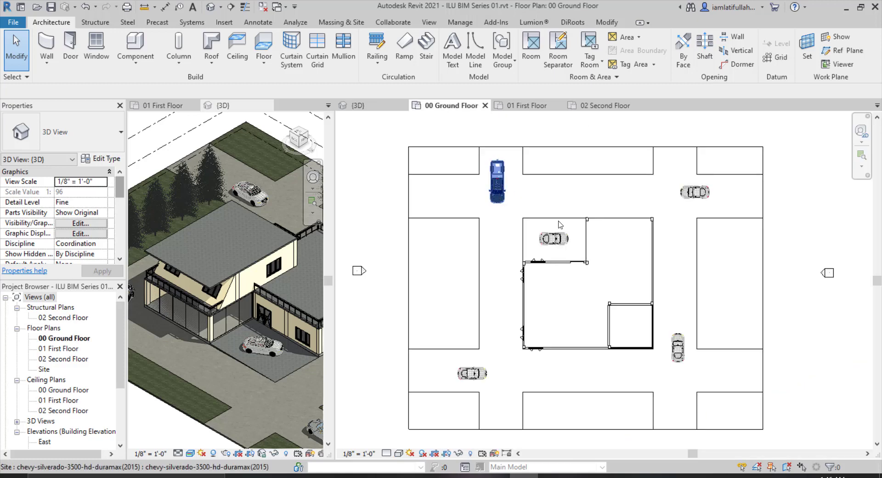
Start placing a component and load the RPC Tree - Conifer family from the Revit 2021 English-Imperial Planting library.
left_click(152, 49)
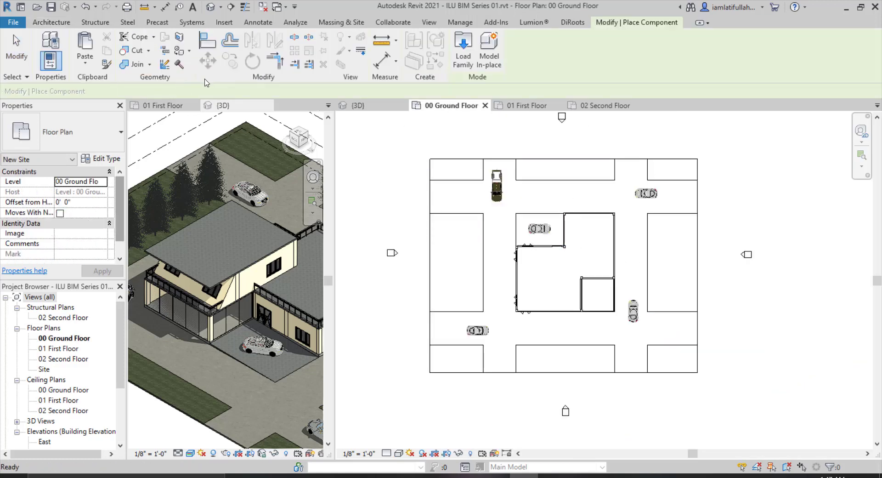
left_click(461, 63)
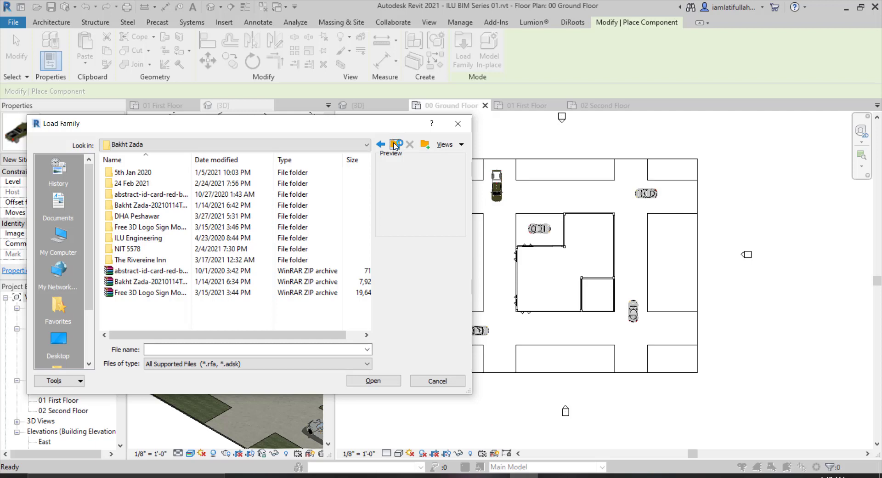
left_click(394, 145)
scroll(272, 226, "down", 4)
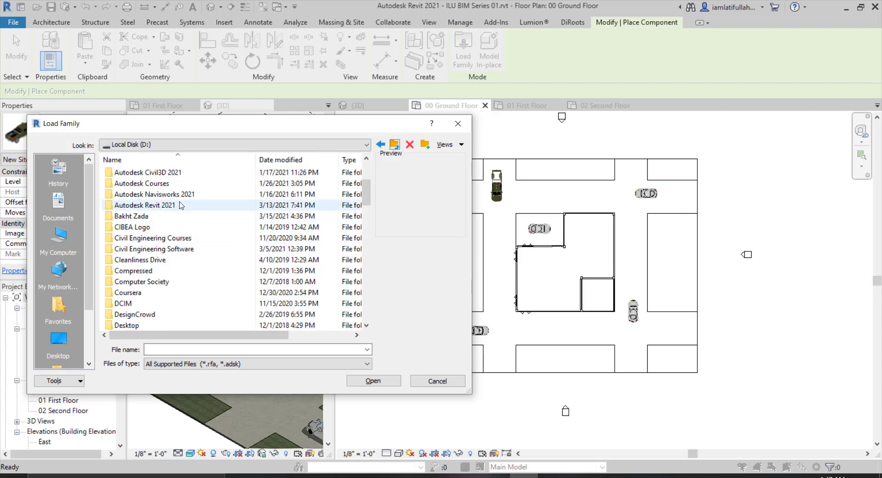
double_click(181, 205)
scroll(156, 257, "down", 8)
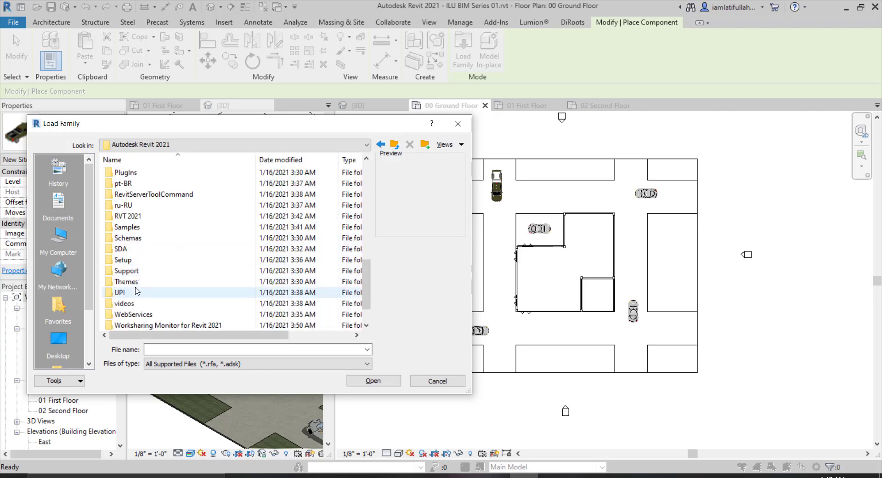
double_click(133, 216)
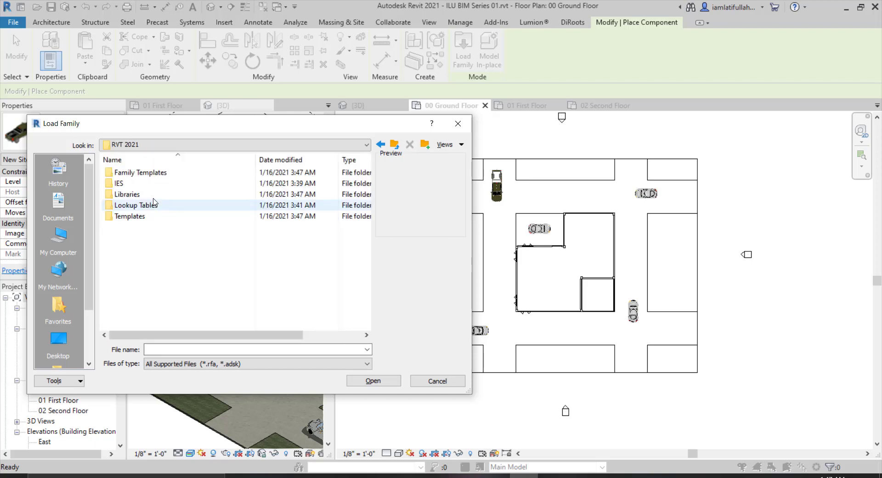
double_click(149, 193)
double_click(148, 207)
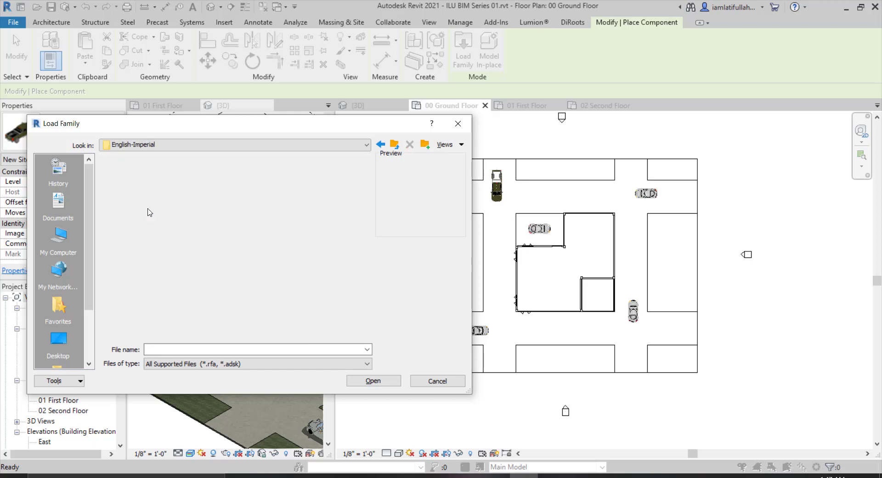
scroll(149, 278, "down", 1)
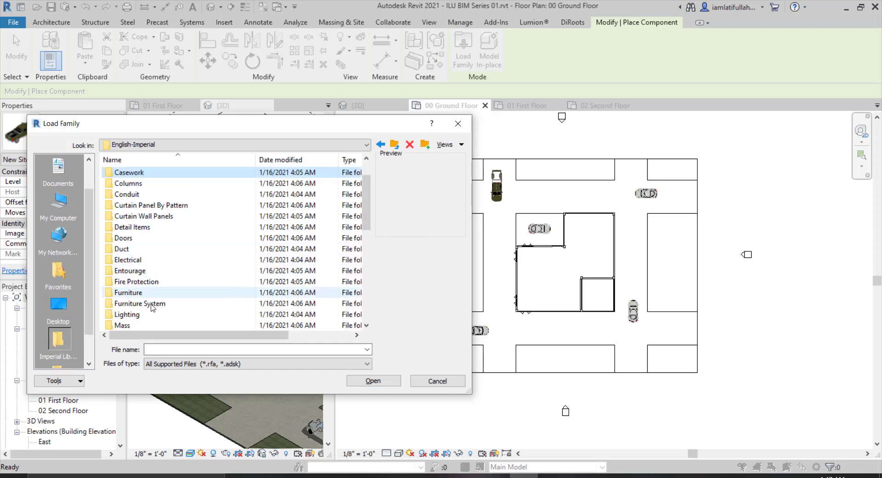
scroll(138, 317, "down", 2)
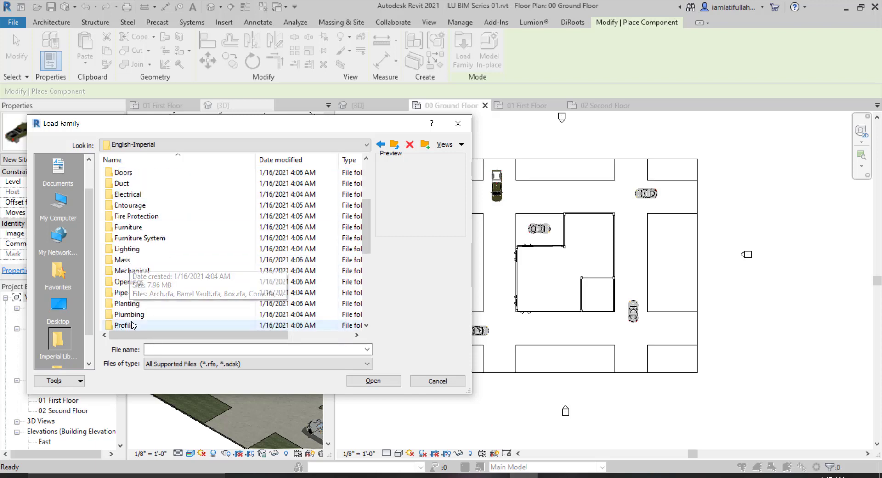
double_click(129, 304)
left_click(152, 183)
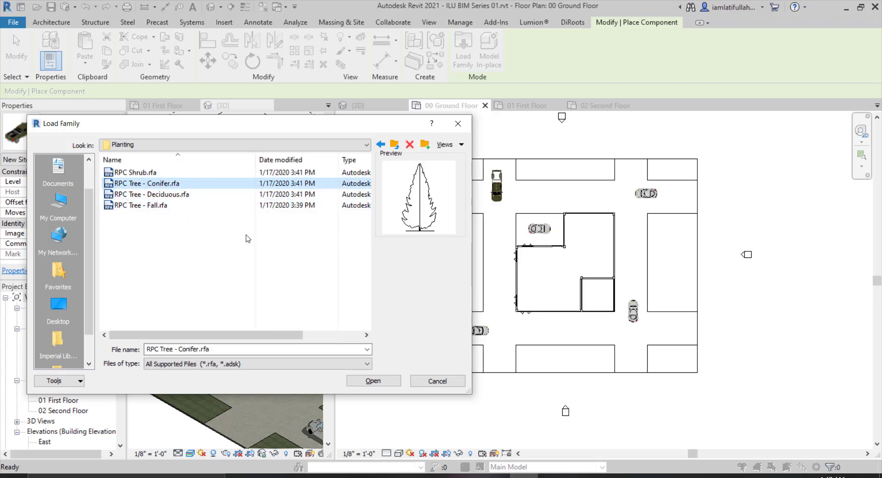
left_click(373, 380)
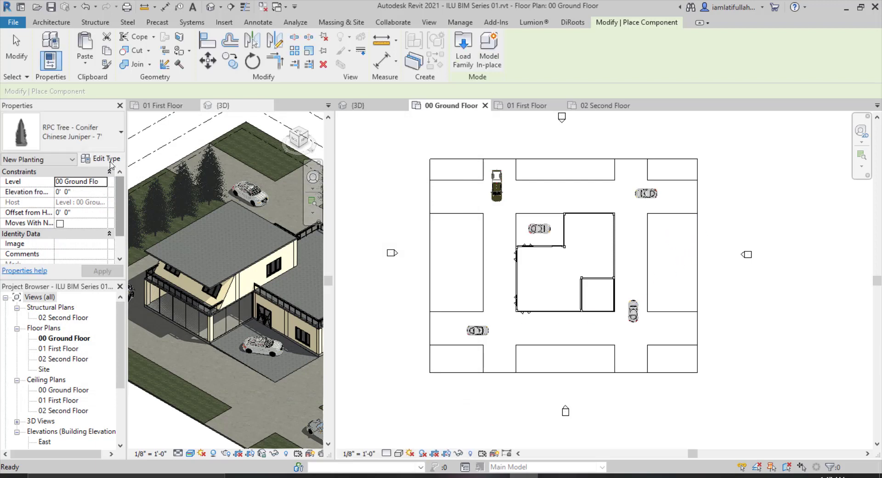
Choose the Eastern Hemlock - 25' conifer type for the tree to place.
left_click(115, 138)
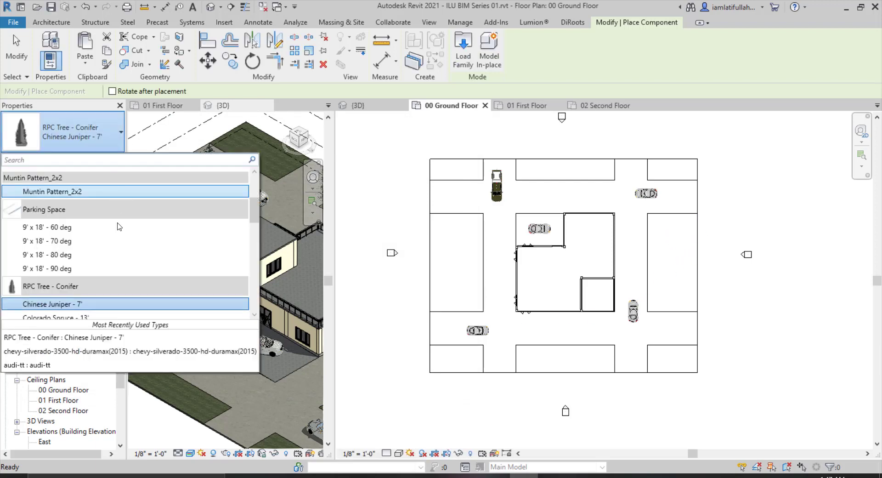
scroll(118, 226, "down", 3)
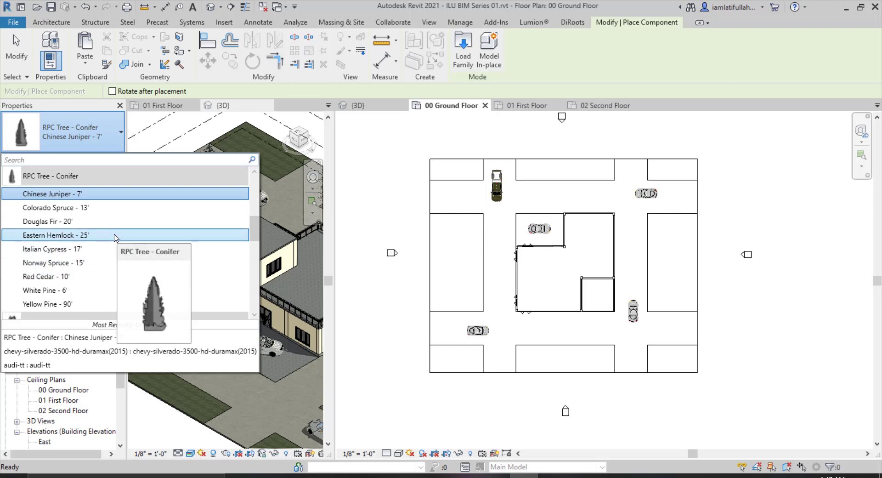
left_click(114, 235)
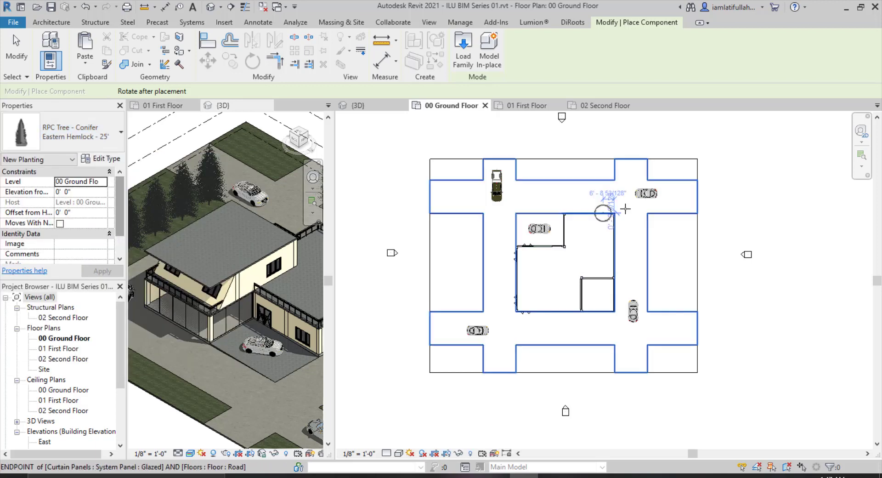
scroll(625, 209, "up", 1)
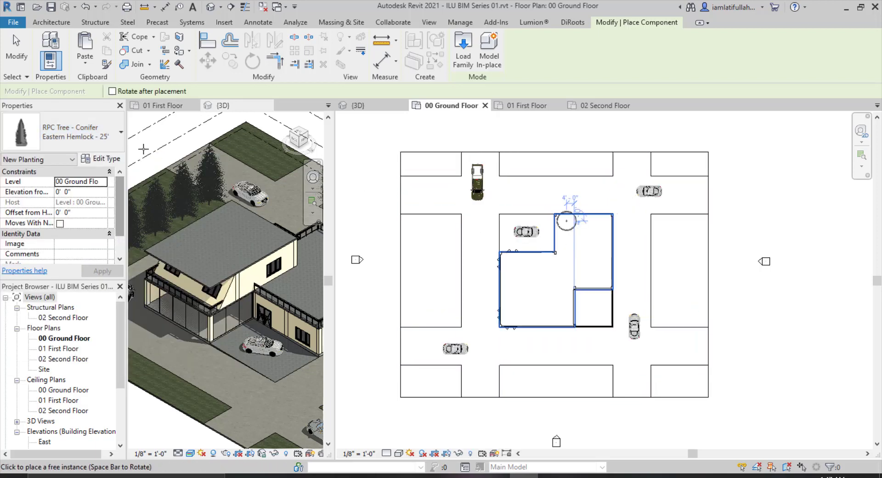
left_click(92, 133)
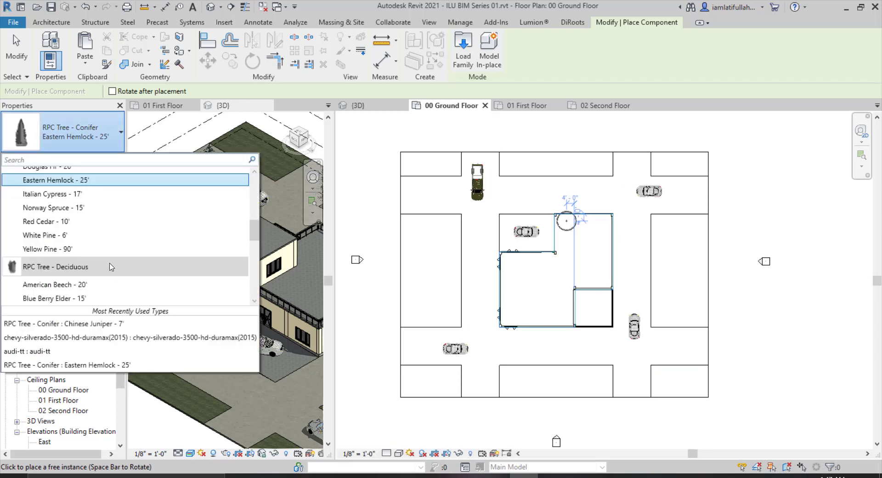
scroll(111, 267, "down", 2)
scroll(111, 264, "up", 2)
scroll(101, 222, "up", 1)
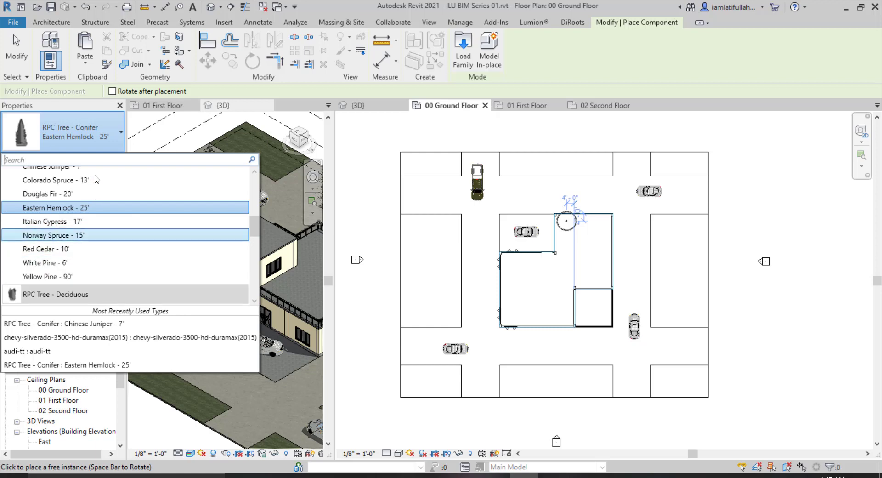
left_click(119, 145)
left_click(118, 146)
left_click(119, 145)
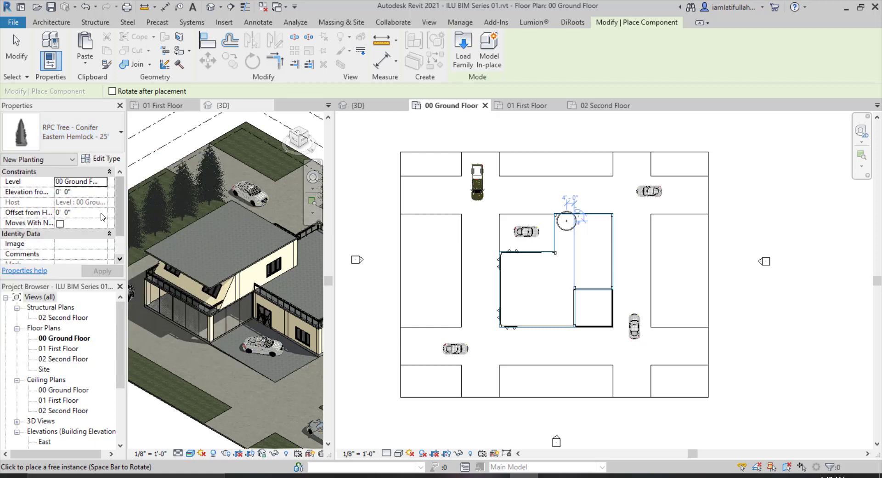
scroll(103, 215, "down", 1)
scroll(102, 209, "up", 1)
Duplicate the tree type as Eastern Hemlock - 40' and set its height to 40.
left_click(110, 159)
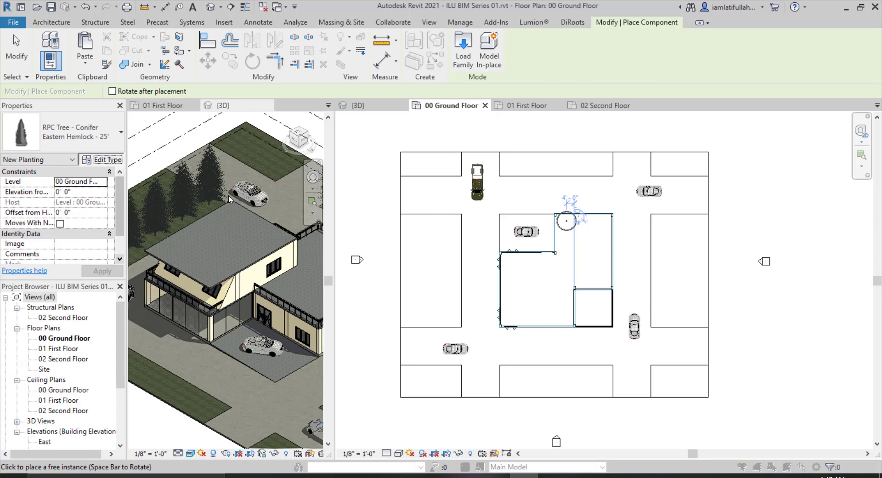
left_click(382, 145)
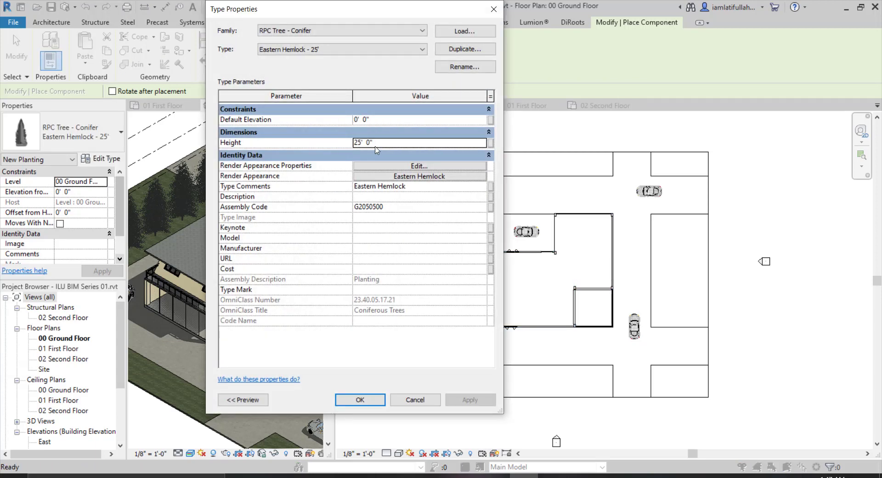
left_click(465, 48)
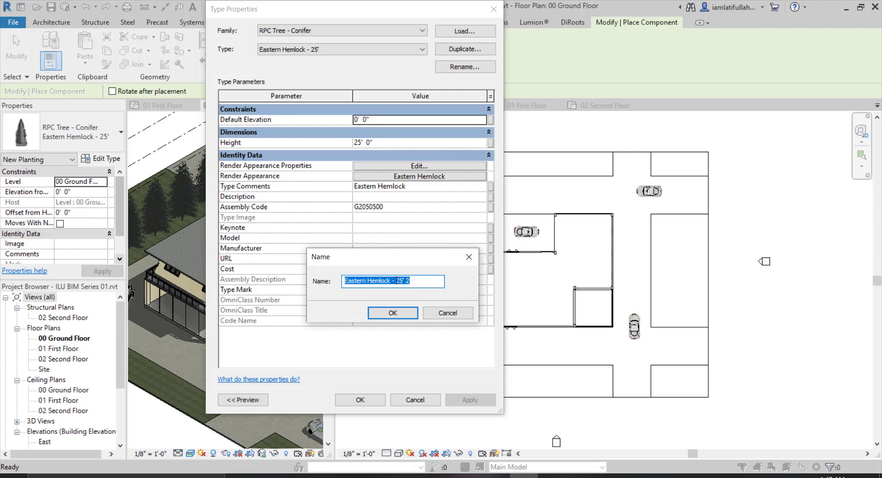
left_click_drag(396, 280, 430, 281)
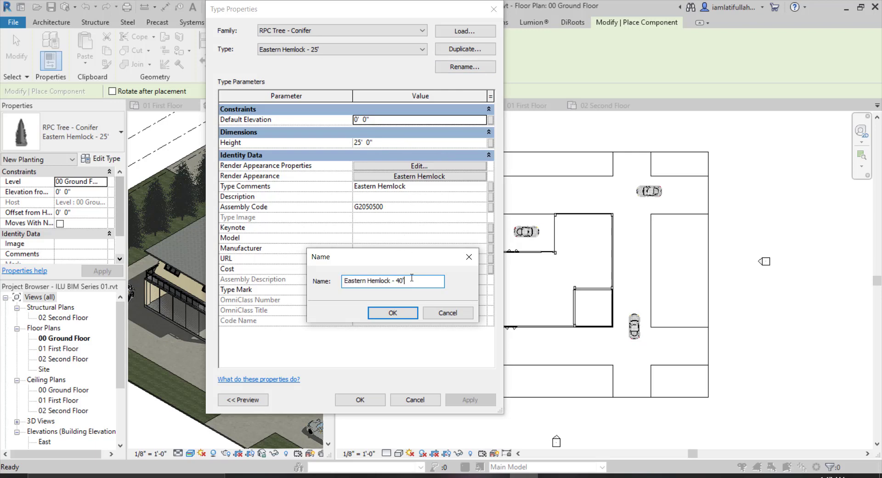
type("40'")
key("Return")
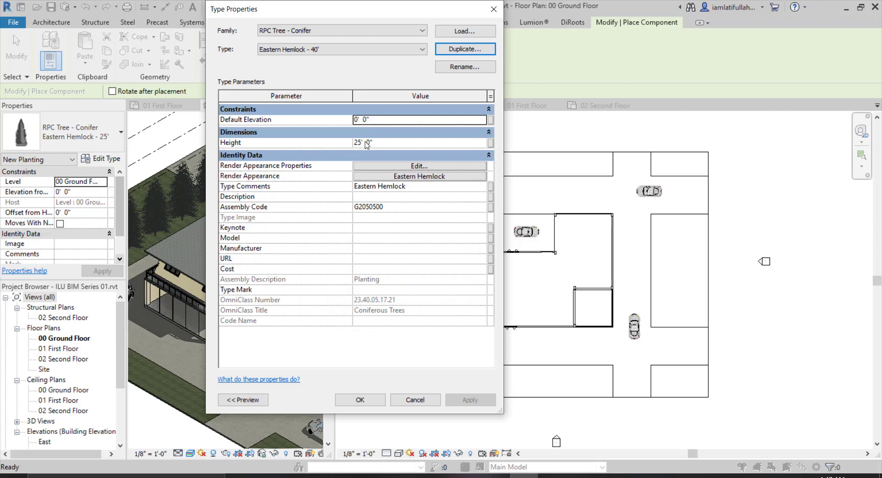
left_click(367, 145)
type("40")
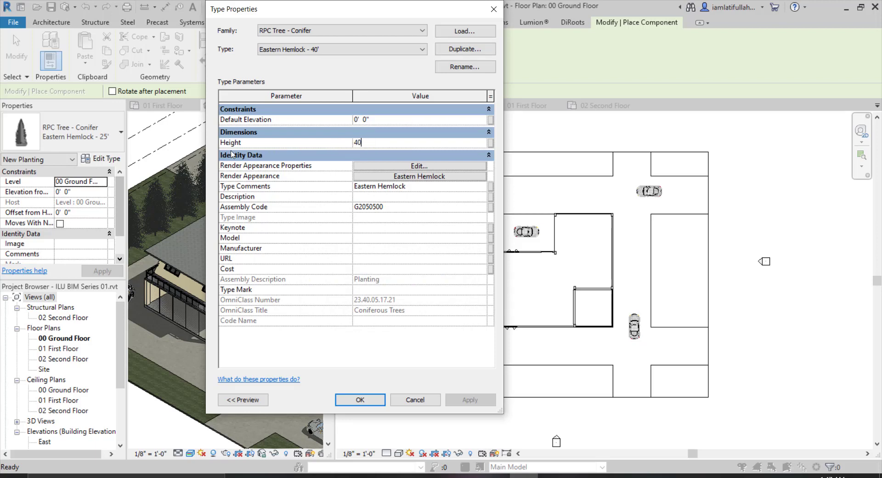
left_click(361, 399)
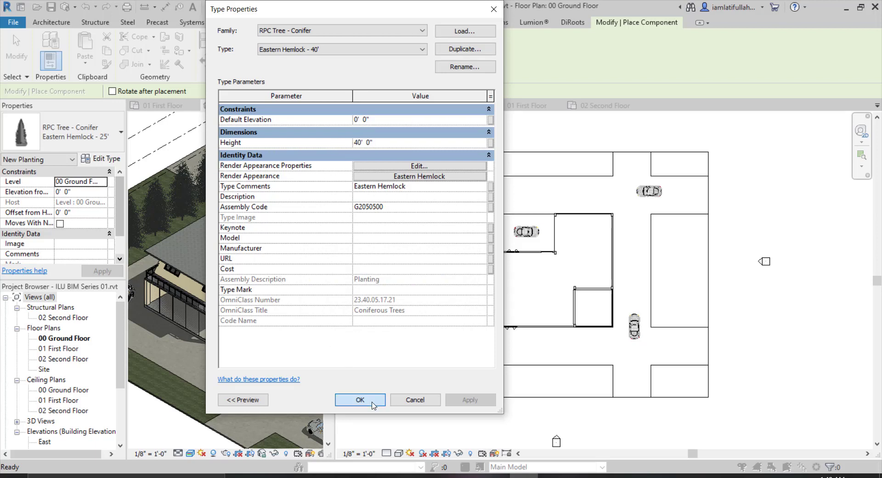
Place four Eastern Hemlock - 40' trees in a vertical row east of the house.
scroll(667, 229, "up", 2)
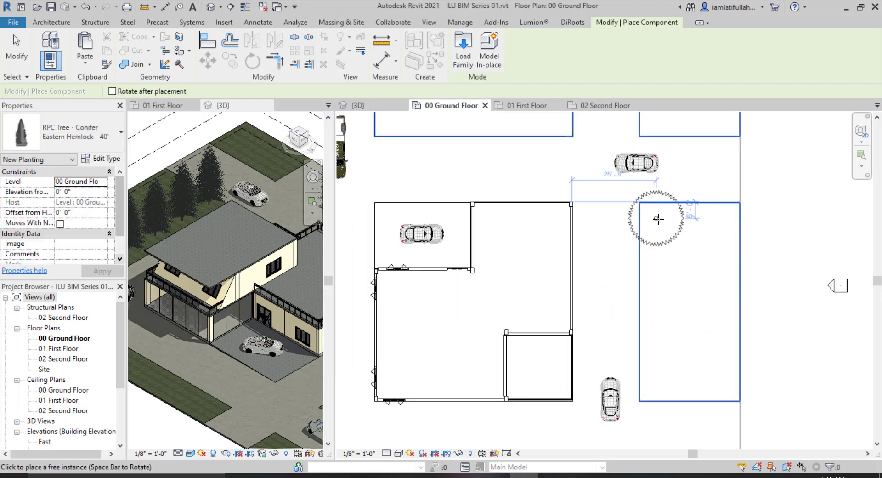
left_click(658, 219)
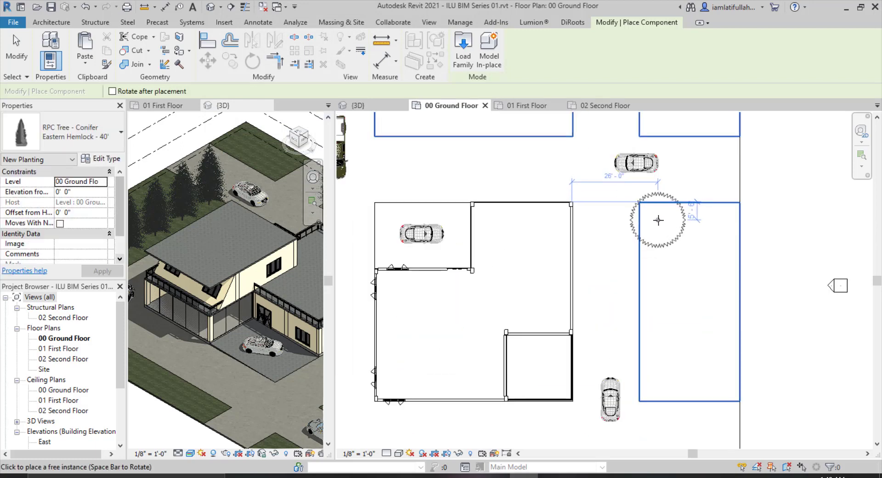
left_click(657, 282)
left_click(659, 345)
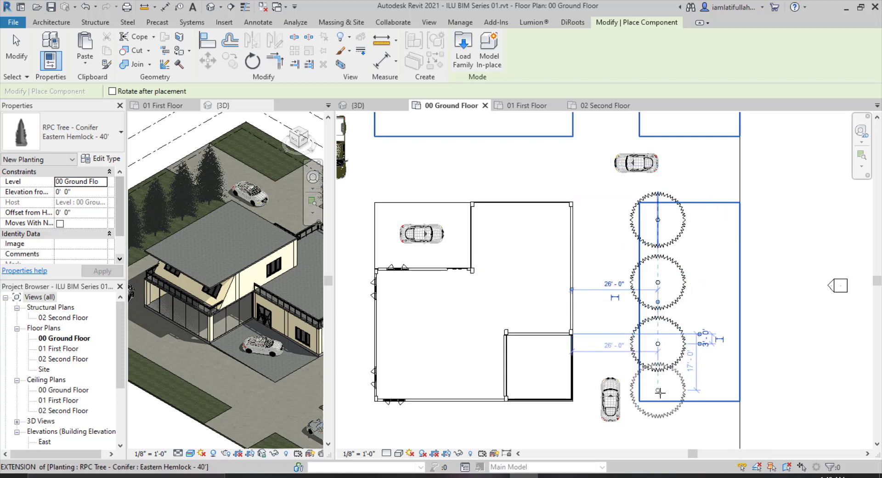
left_click(664, 358)
scroll(664, 358, "down", 4)
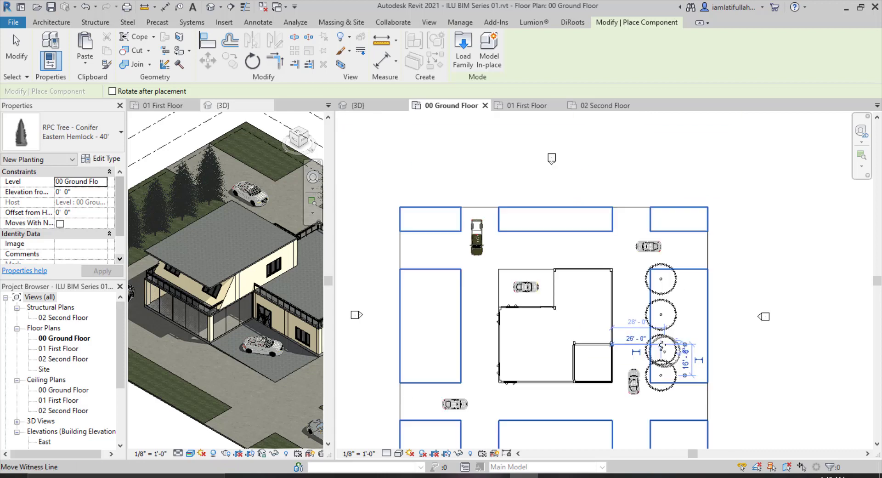
Place five more trees in a horizontal row south of the house and finish placing.
scroll(630, 380, "up", 4)
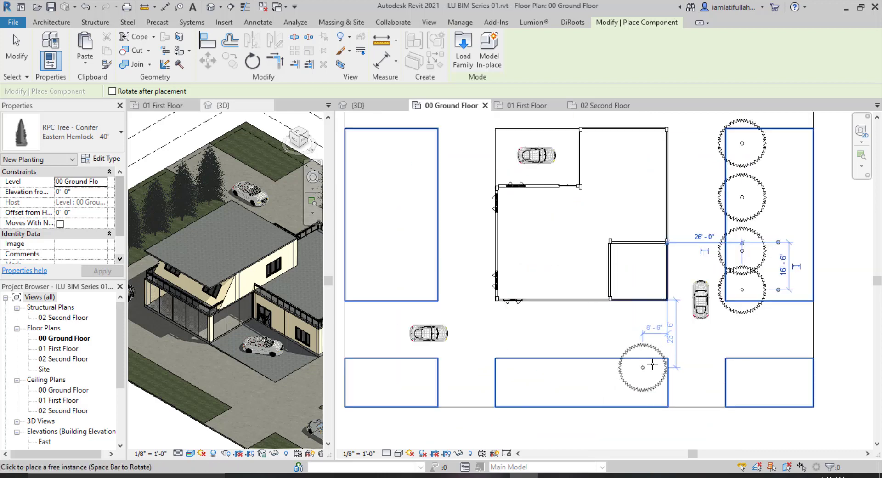
left_click(636, 371)
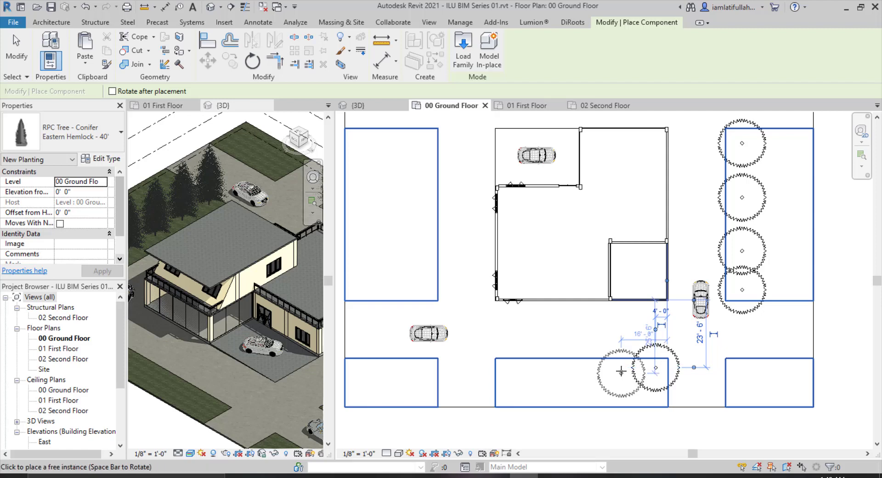
left_click(621, 369)
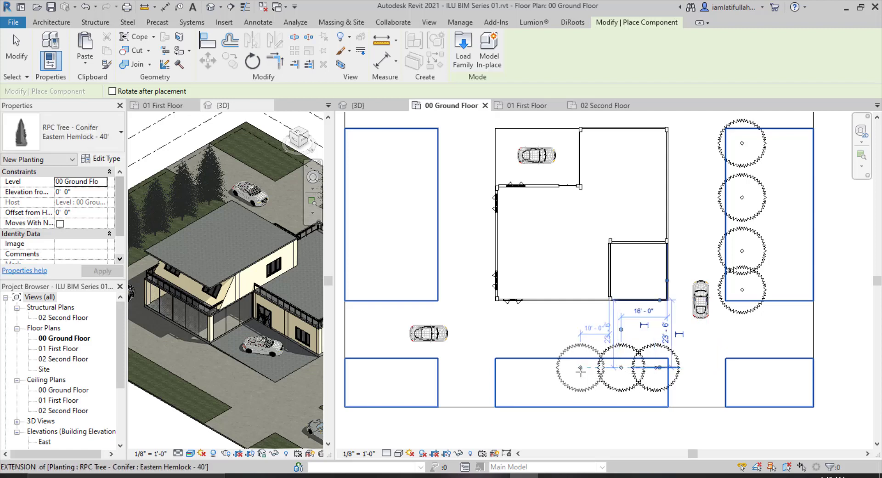
left_click(580, 370)
left_click(539, 368)
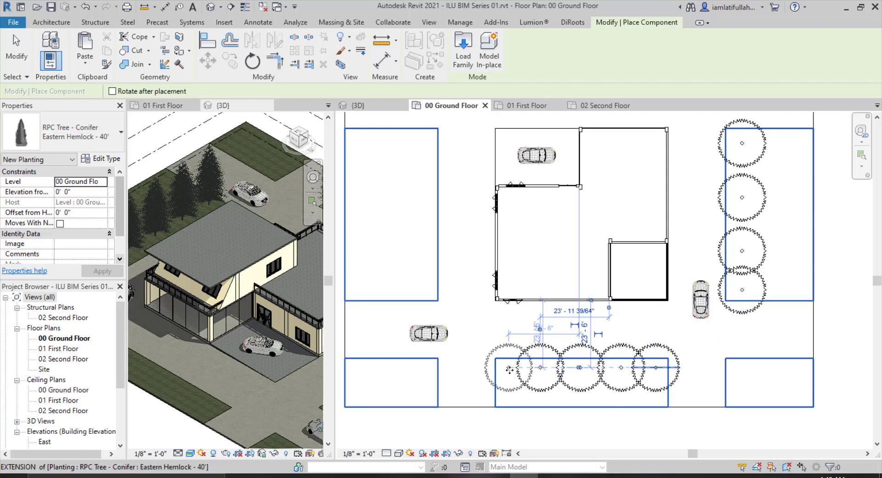
left_click(509, 368)
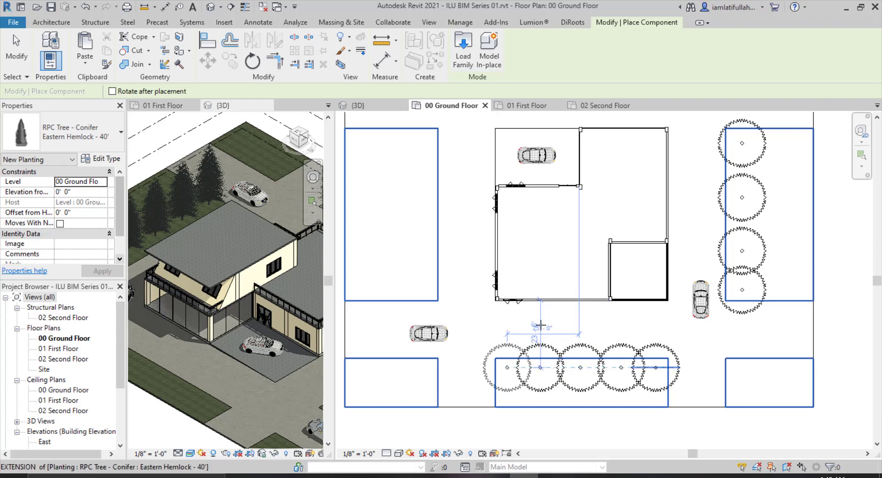
key("Escape")
key("Escape")
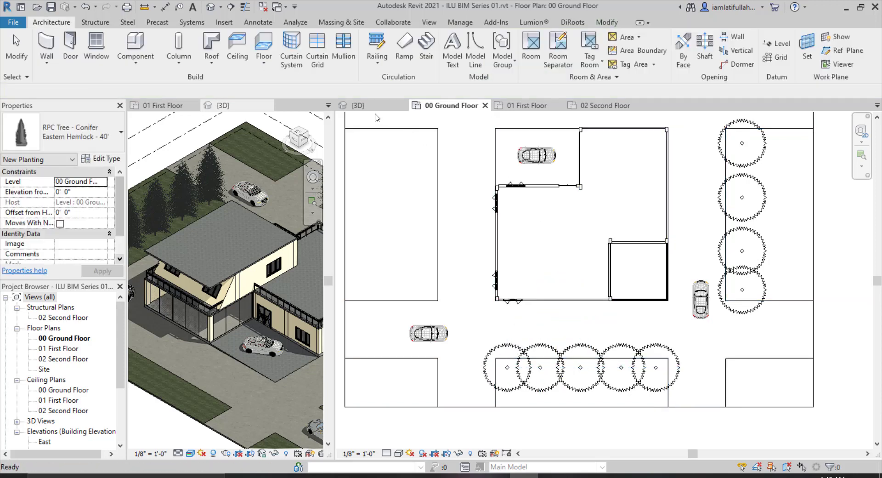
Check the planted trees in the 3D view.
left_click(363, 105)
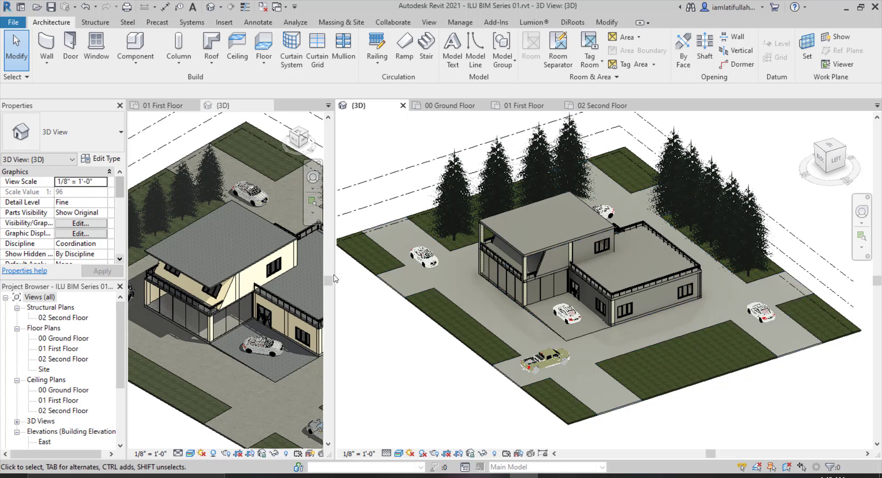
left_click_drag(333, 268, 482, 271)
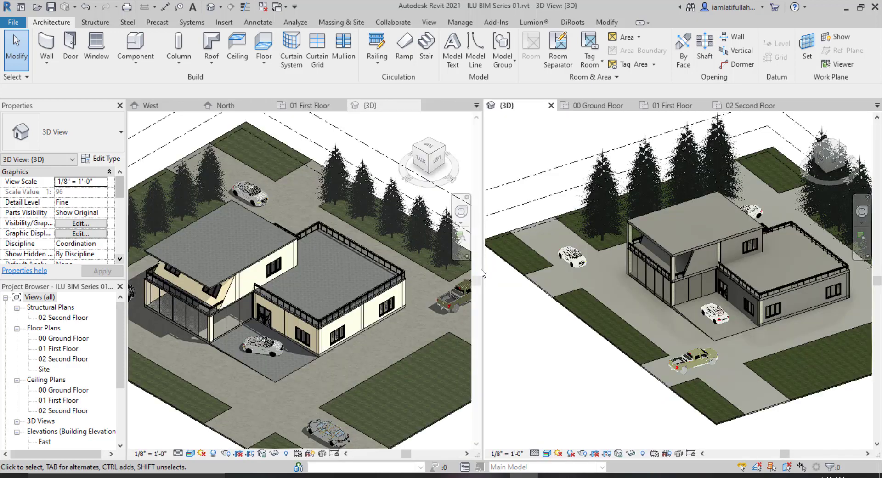
Open the layer structure of the exterior wall's Generic - 8" type from the 3D view.
left_click_drag(483, 270, 471, 270)
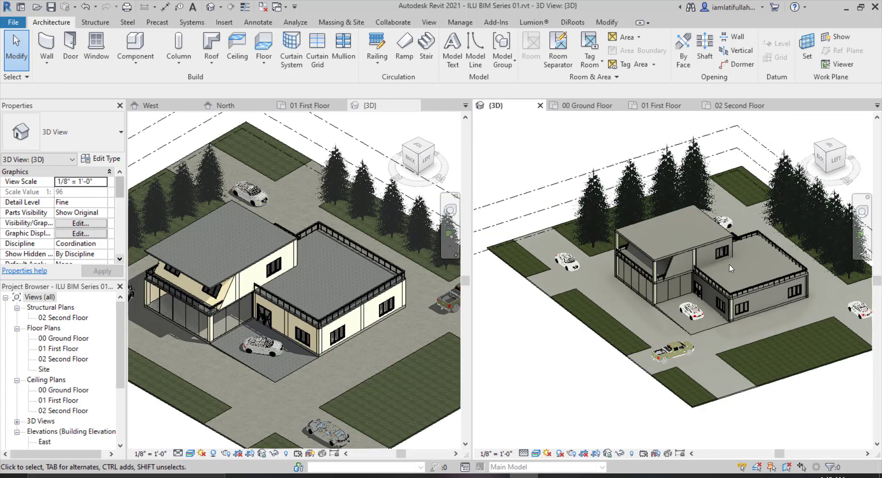
left_click(677, 267)
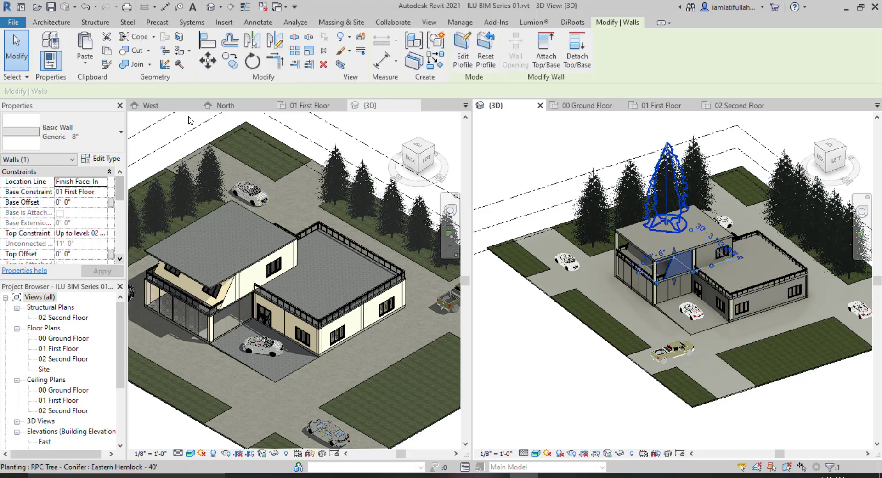
left_click(102, 160)
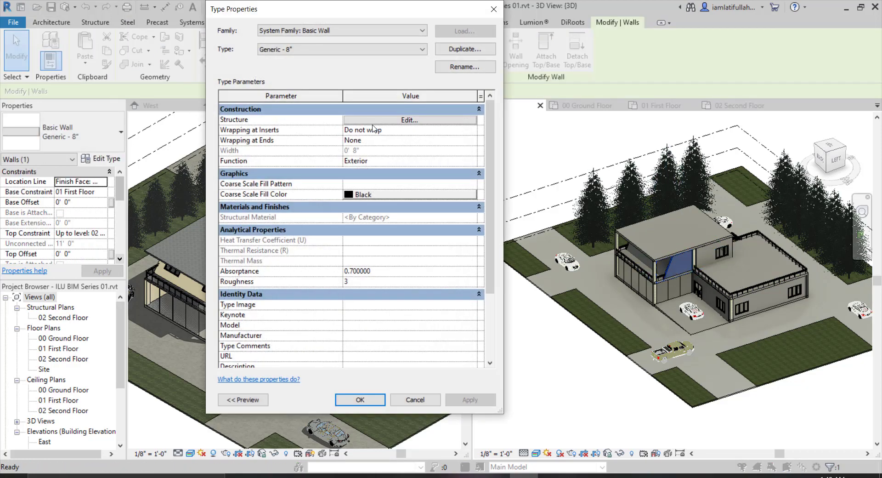
left_click(376, 121)
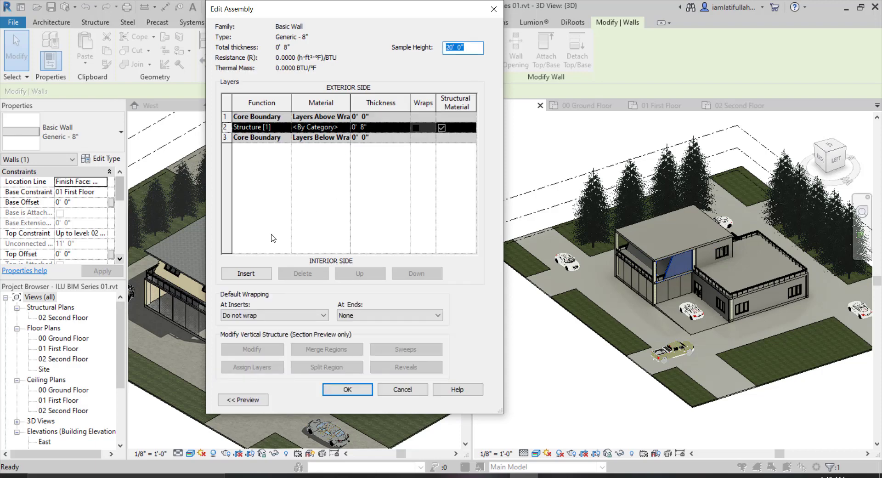
Insert two new structure layers and move one of them below the 8" core layer.
left_click(260, 272)
left_click(261, 272)
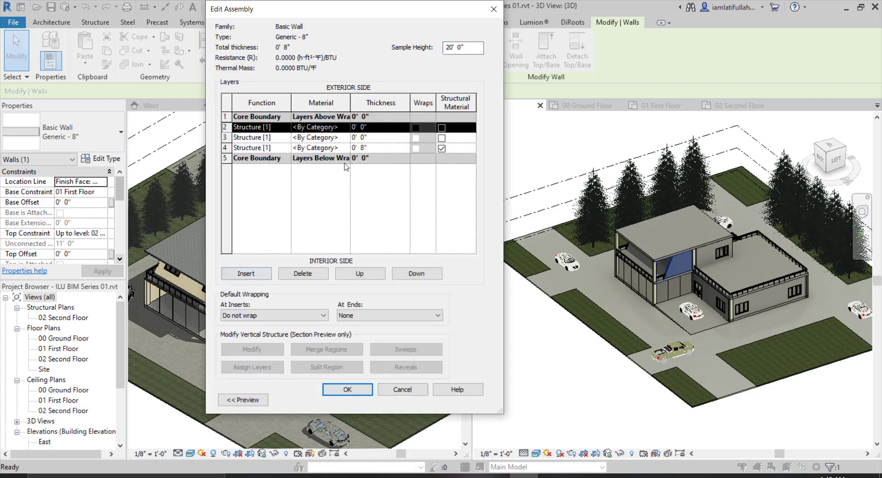
left_click(404, 273)
left_click(404, 274)
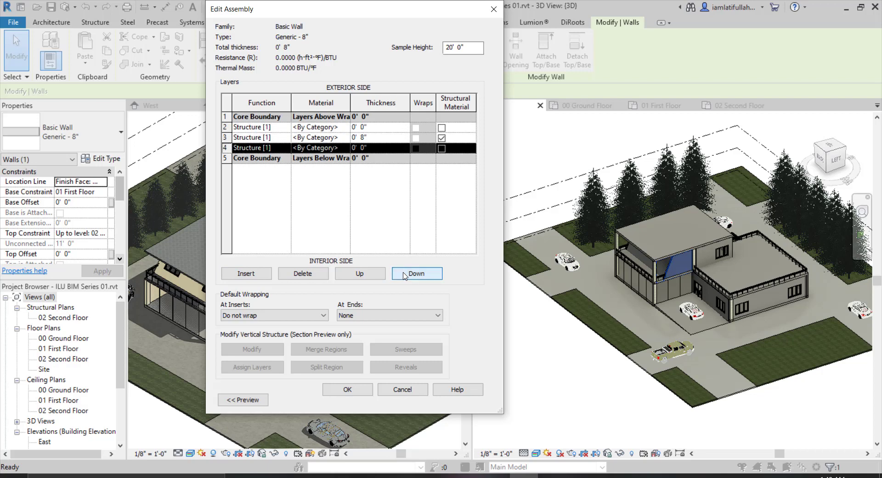
Enter a thickness of 0 for both new layers.
left_click(363, 127)
left_click_drag(367, 127, 312, 129)
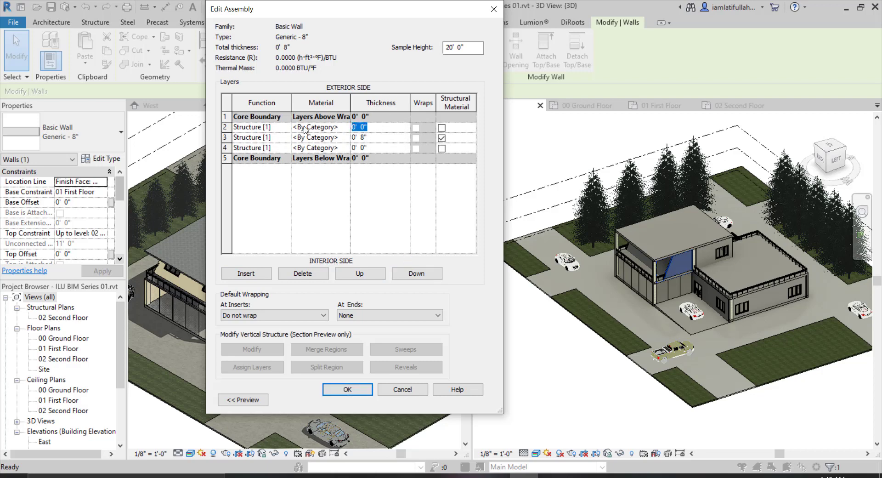
type("0.001")
key("Tab")
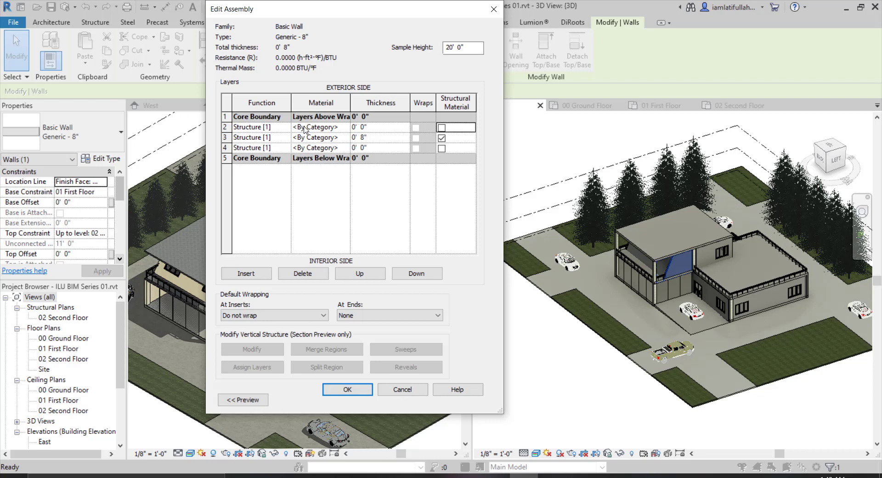
left_click(367, 146)
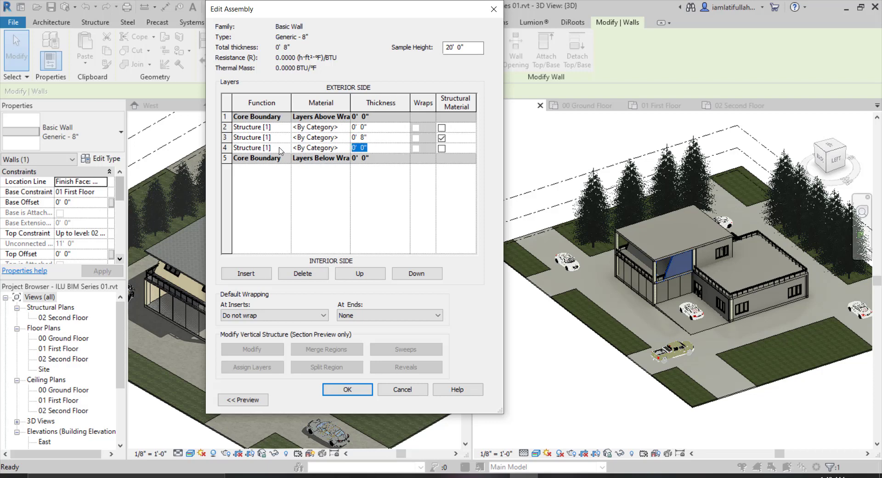
type("0.001")
key("Tab")
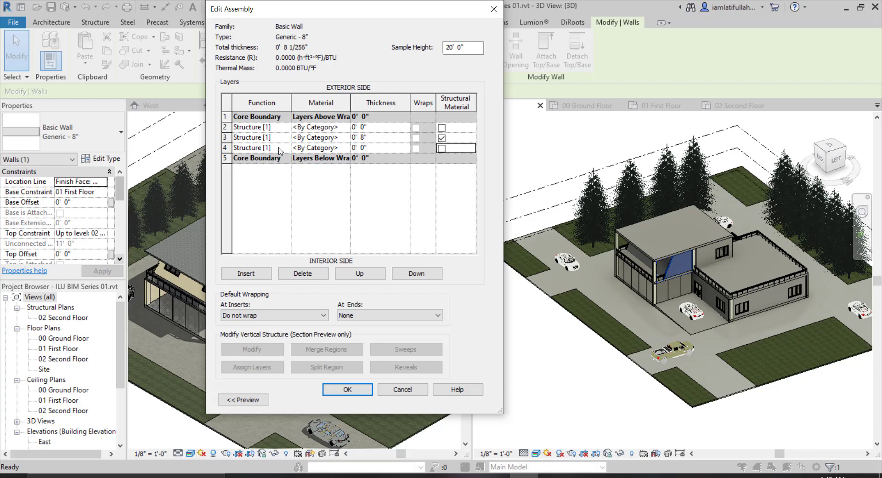
Create a new material named paint for the exterior new layer.
left_click(314, 127)
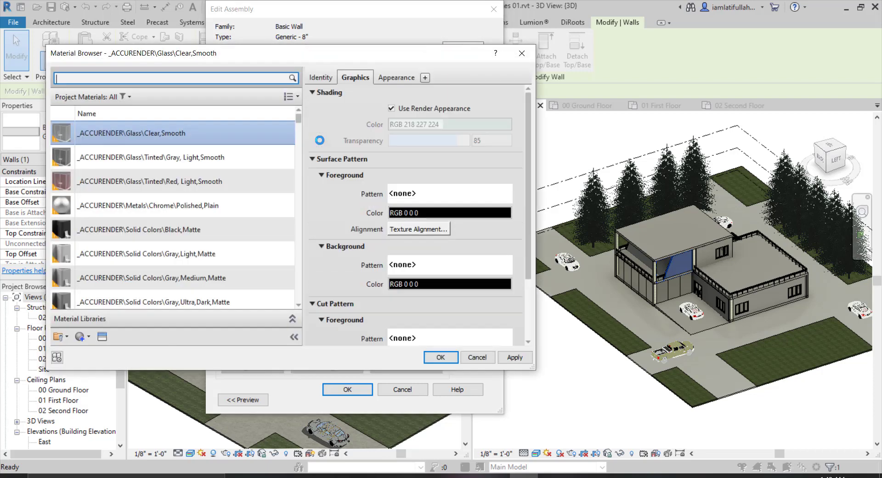
left_click(82, 336)
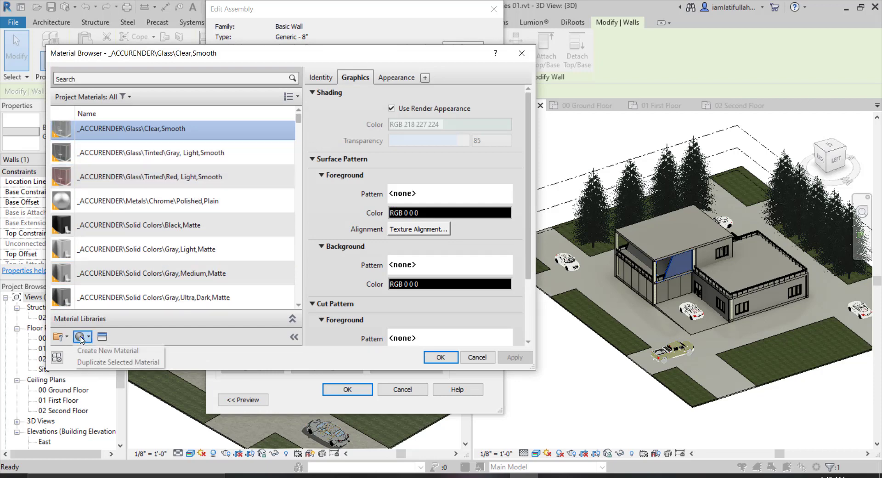
left_click(133, 351)
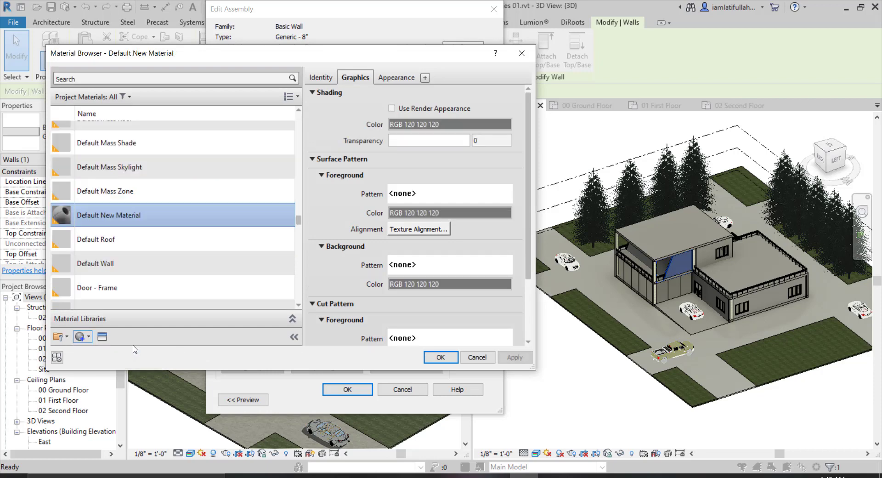
left_click(322, 76)
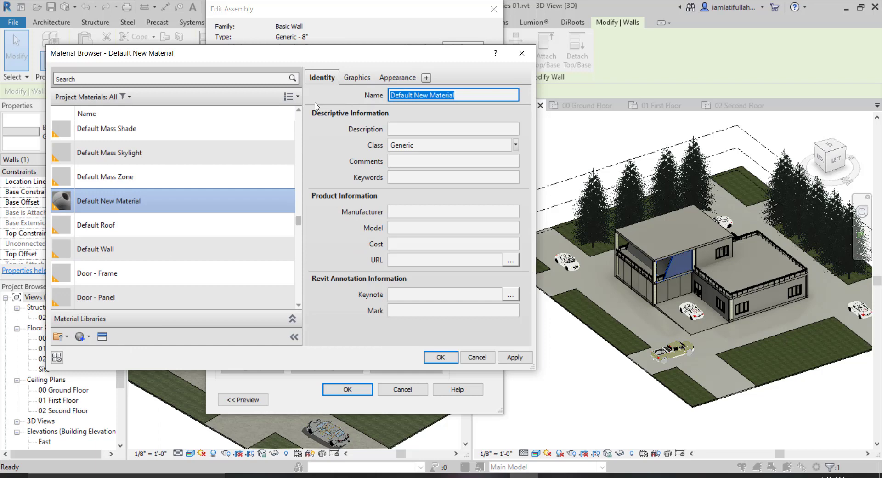
type("paint")
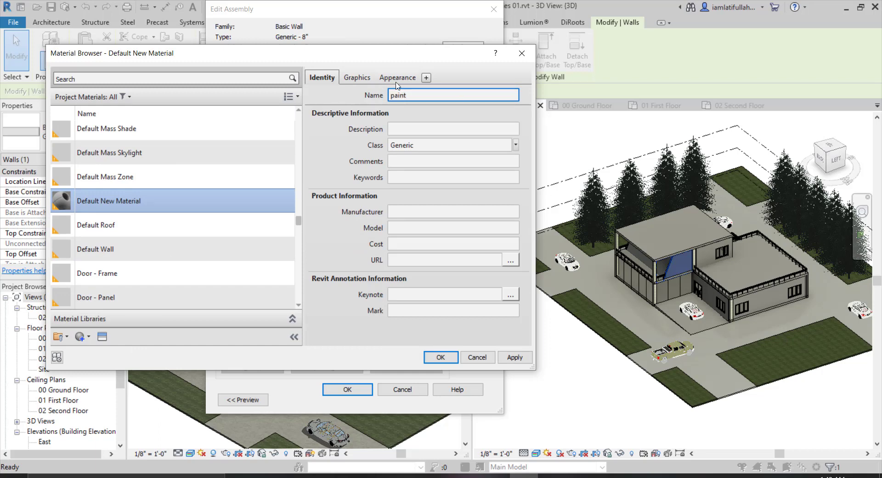
Search the appearance library for wall paint and give the paint material the glossy Light Chocolate appearance.
left_click(396, 80)
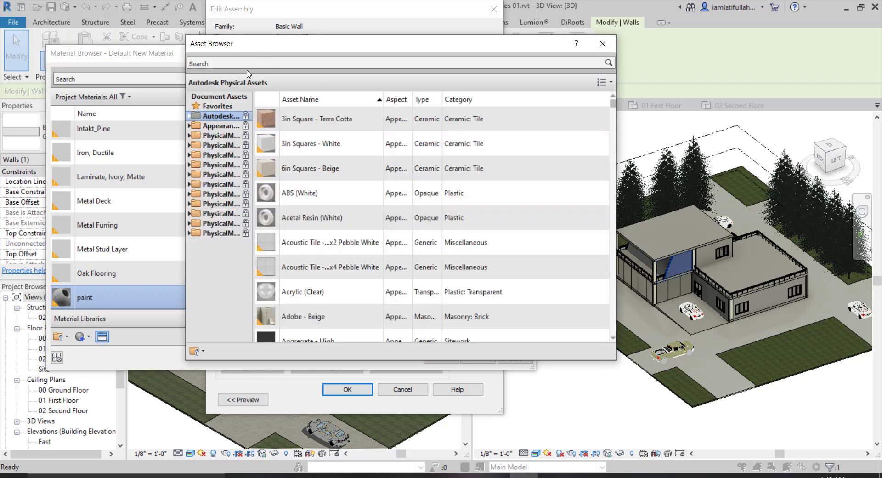
left_click(253, 62)
type("wa")
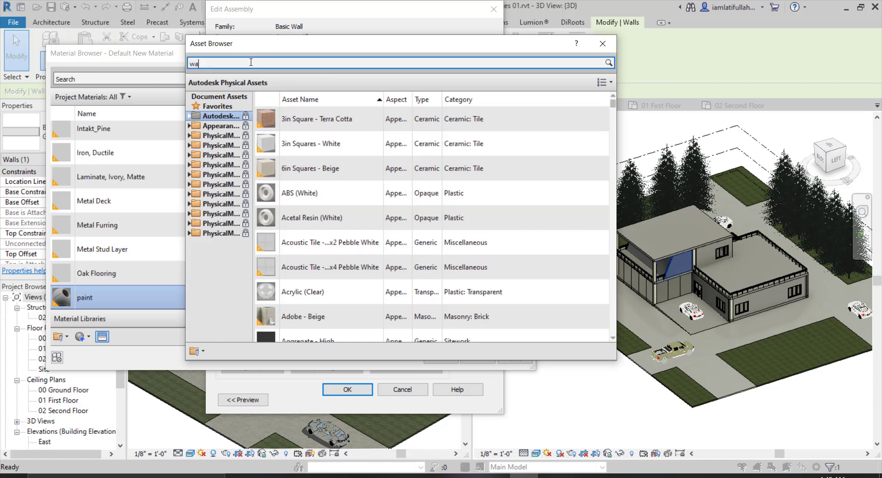
type("ll apint")
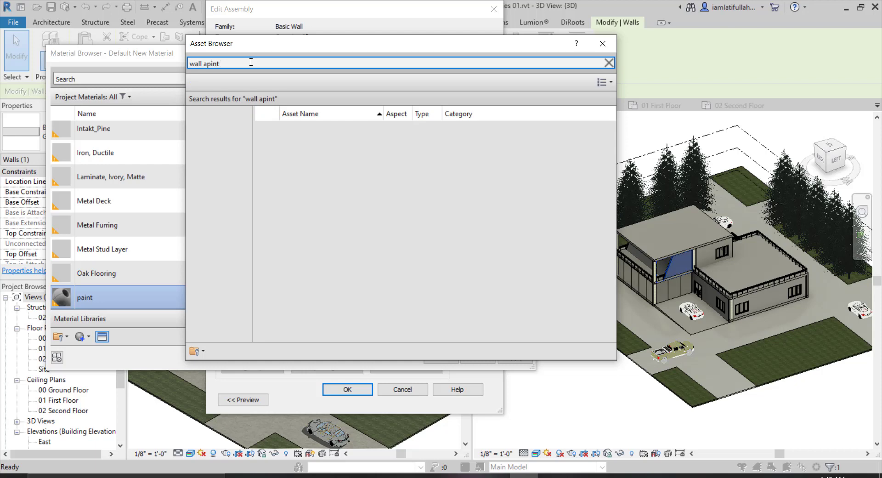
key("ctrl+a")
type("wal")
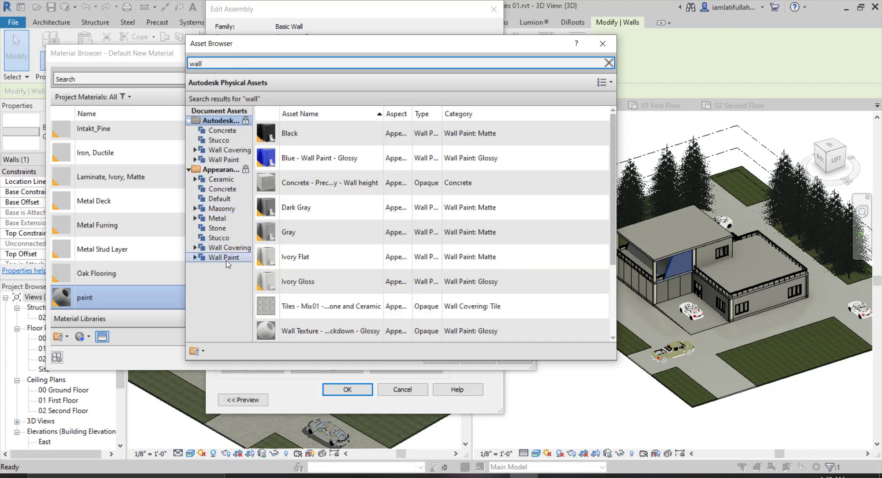
left_click(234, 258)
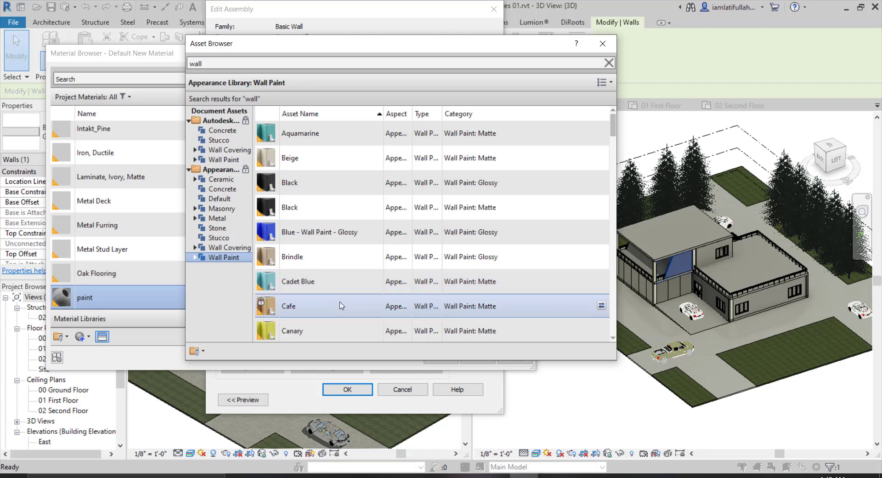
scroll(341, 305, "down", 3)
scroll(341, 306, "down", 10)
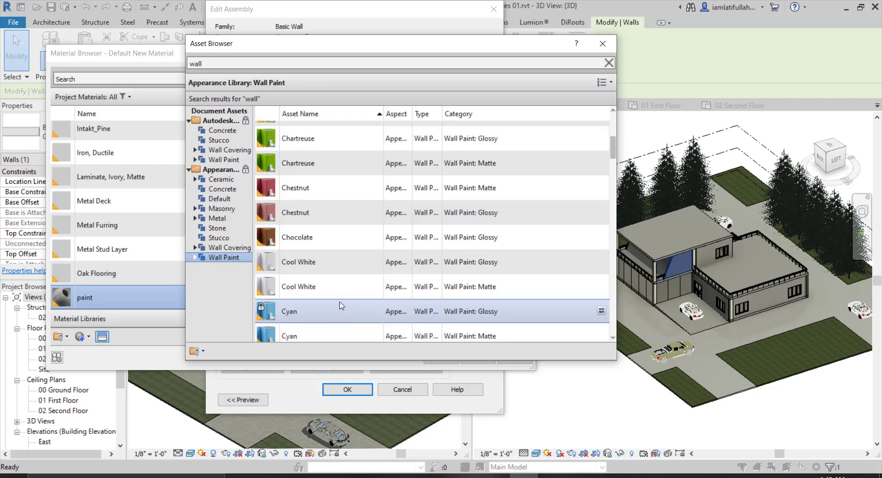
scroll(341, 305, "down", 2)
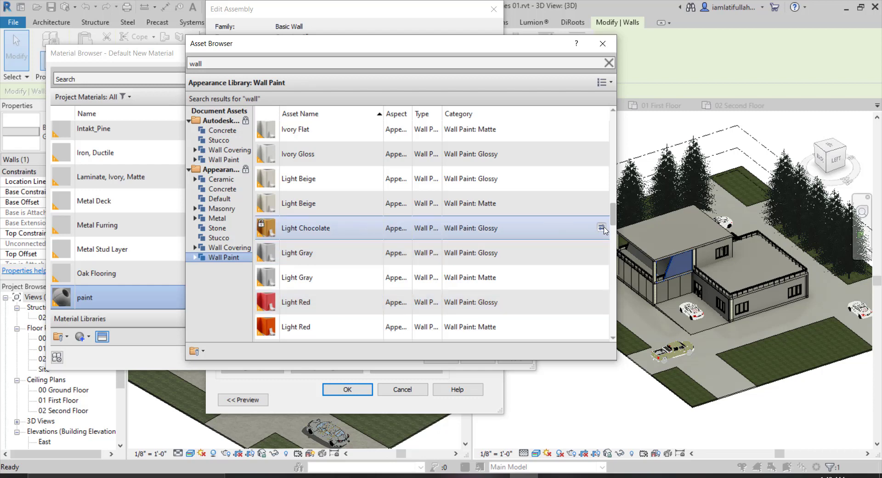
left_click(603, 44)
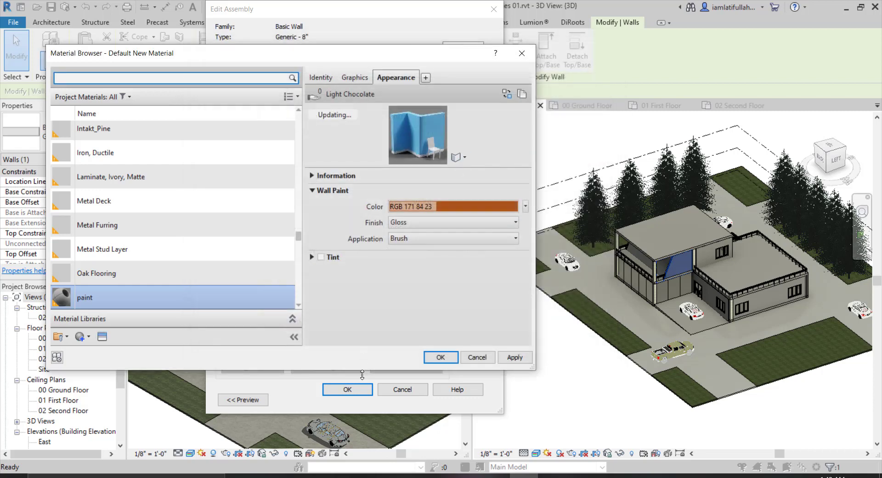
left_click(440, 357)
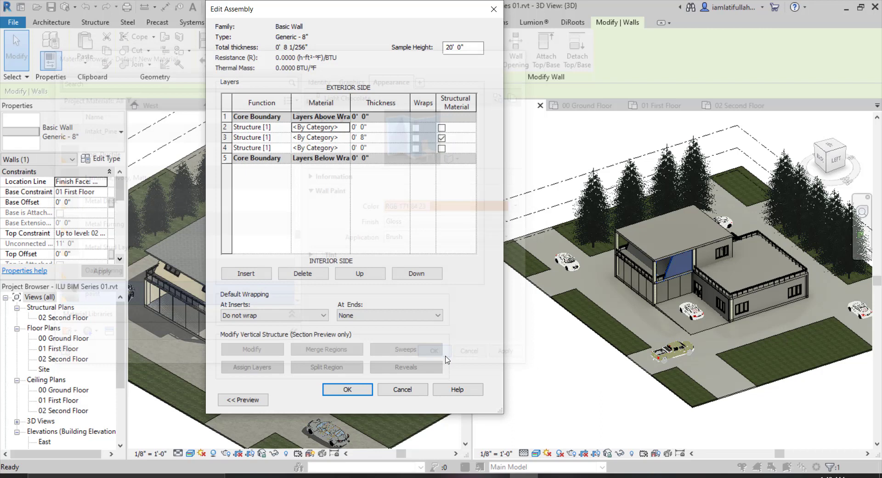
Try to confirm the assembly, then assign the paint material to the interior new layer as well.
left_click(362, 391)
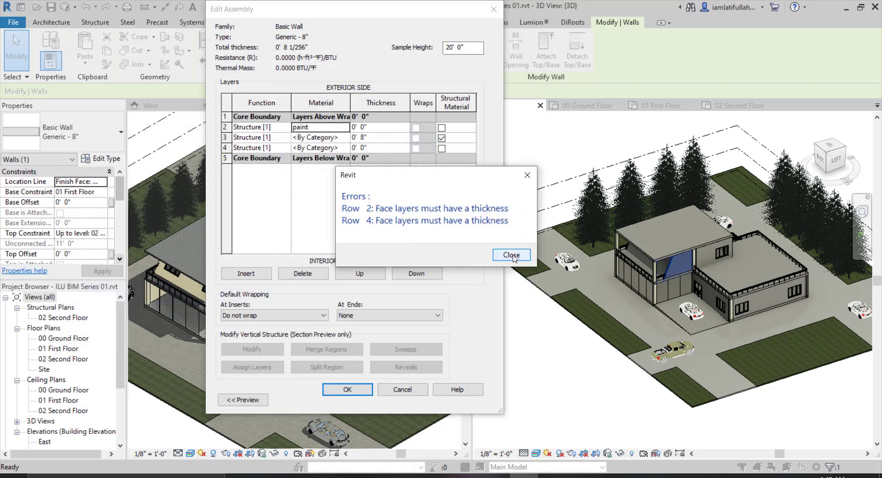
left_click(512, 256)
left_click(323, 148)
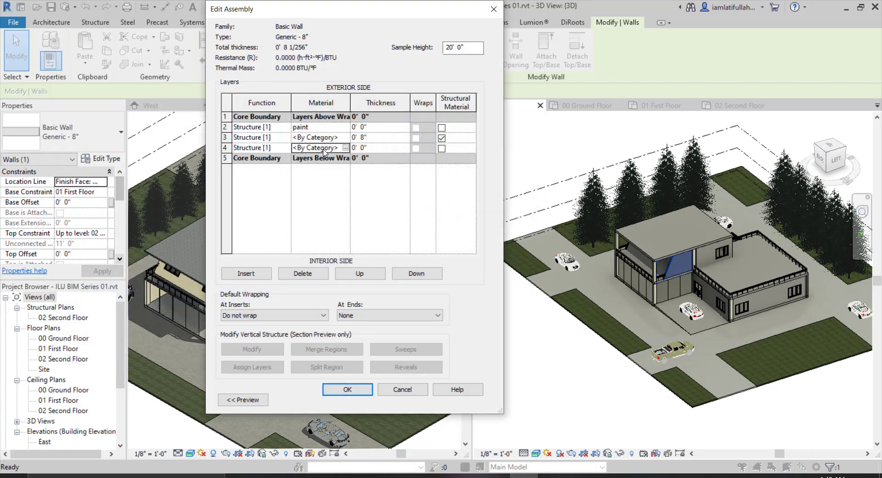
double_click(326, 150)
left_click(326, 149)
double_click(325, 150)
left_click(320, 151)
double_click(320, 151)
type("paint")
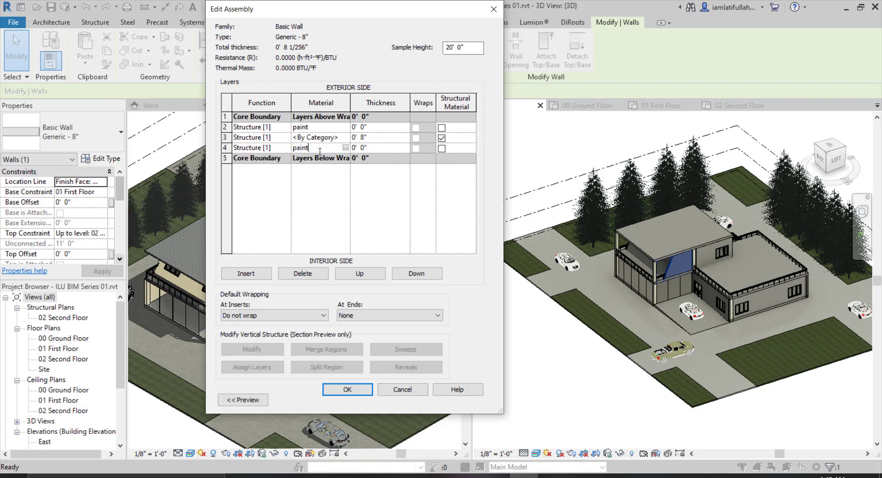
Set both paint layers' thickness to 0.1" and apply the wall type changes.
left_click(369, 125)
type("0.1\"")
key("Tab")
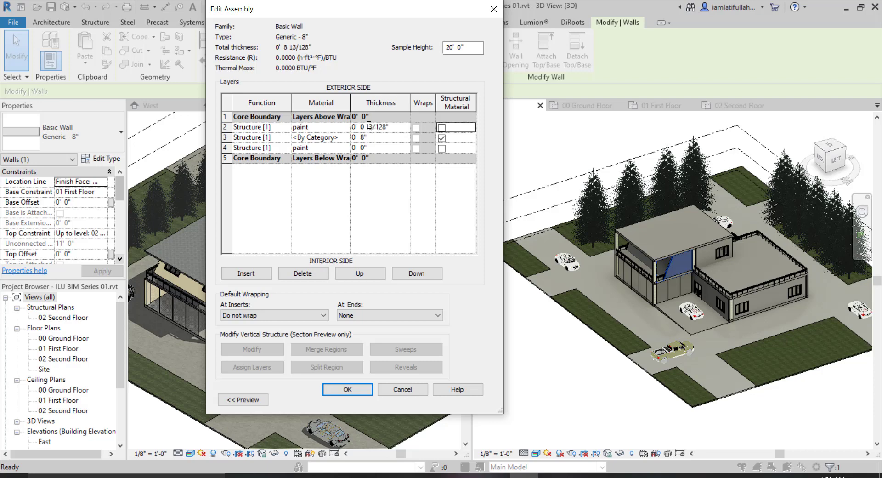
left_click(378, 150)
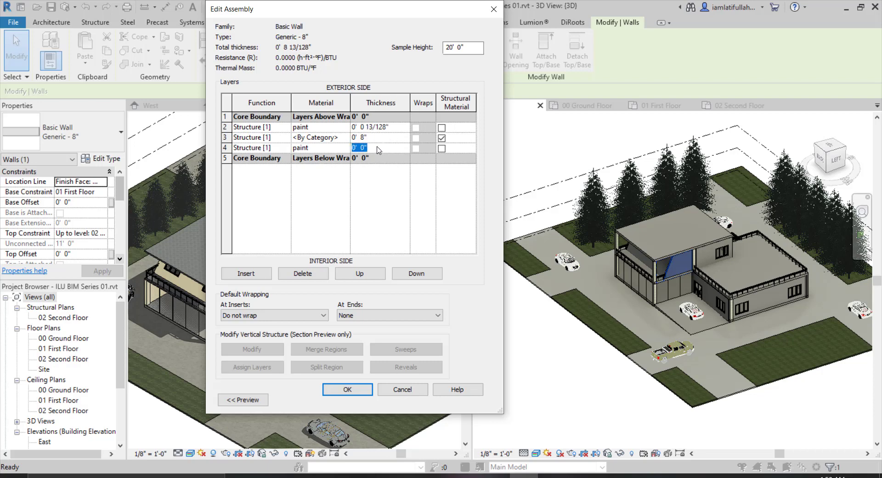
type("0.1")
key("Tab")
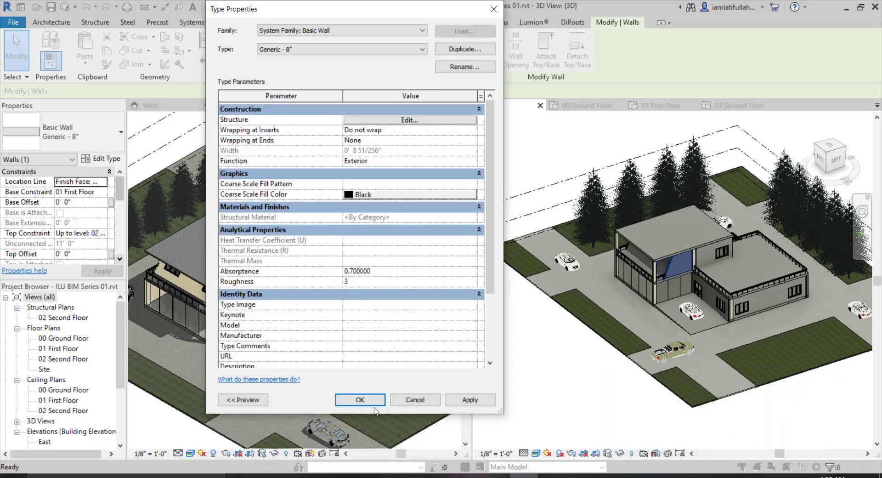
left_click(360, 399)
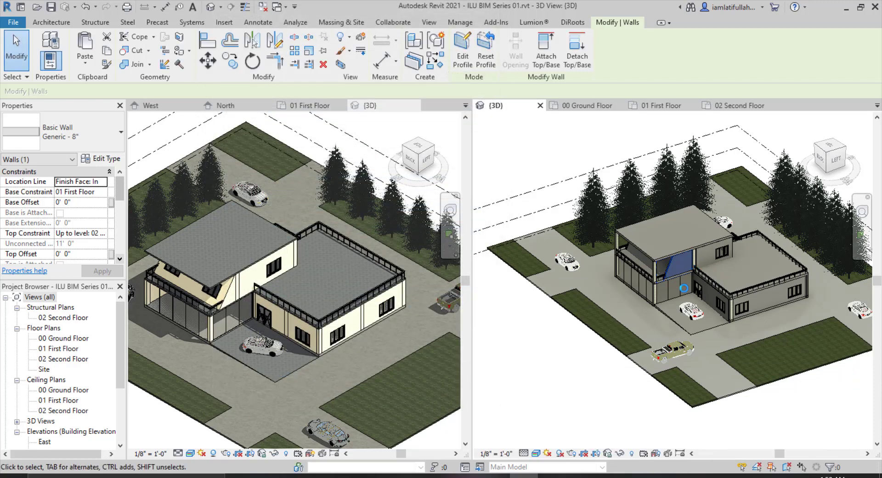
left_click(591, 389)
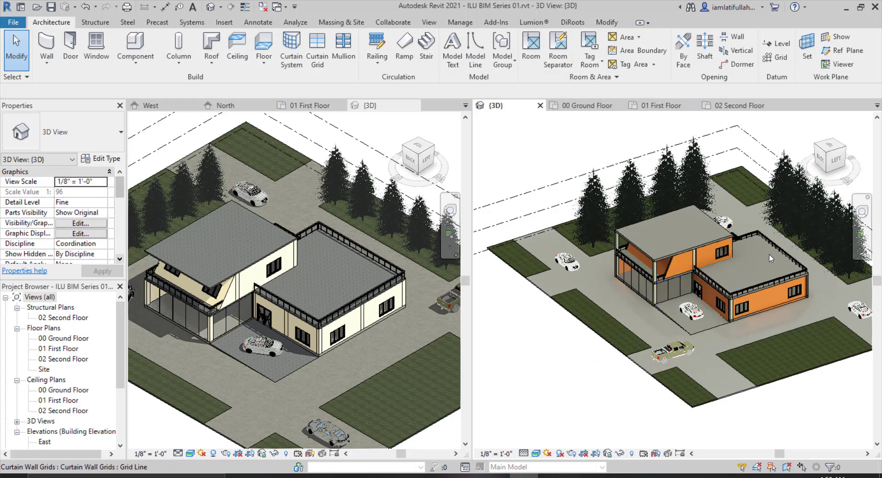
Inspect the painted walls in the 3D view.
scroll(803, 212, "up", 2)
scroll(828, 289, "down", 3)
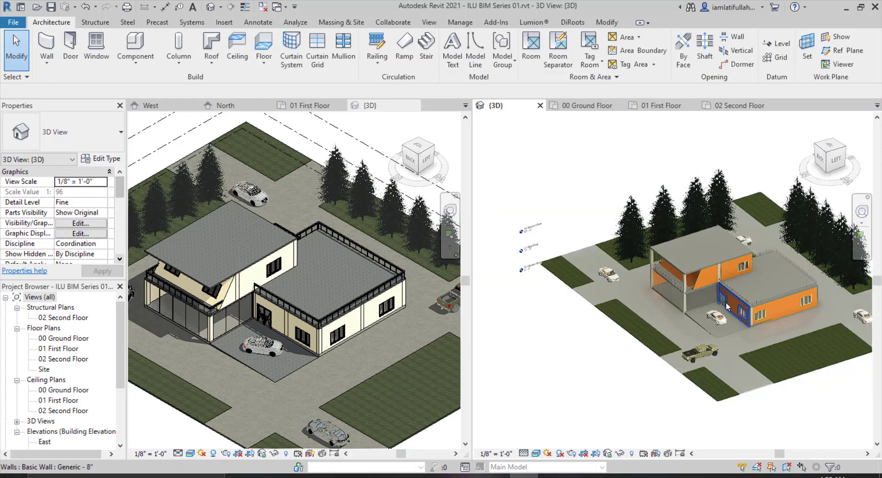
scroll(725, 302, "up", 2)
scroll(688, 329, "down", 4)
scroll(796, 285, "up", 3)
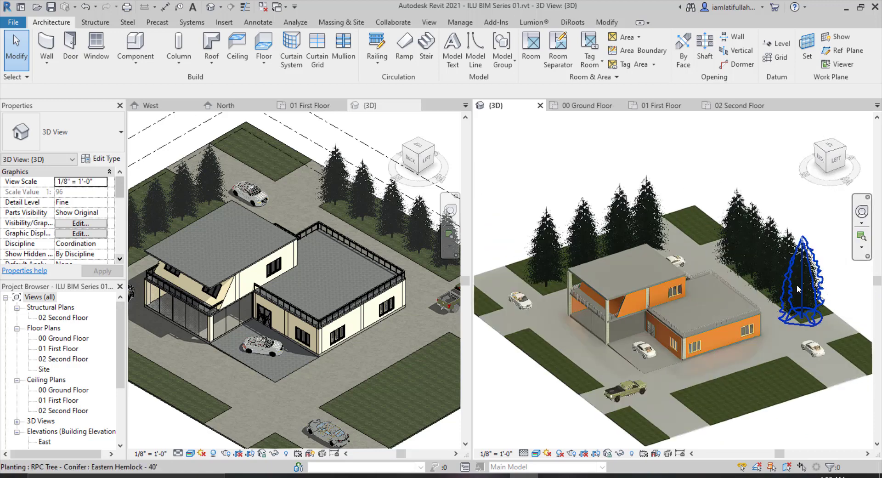
scroll(762, 349, "down", 1)
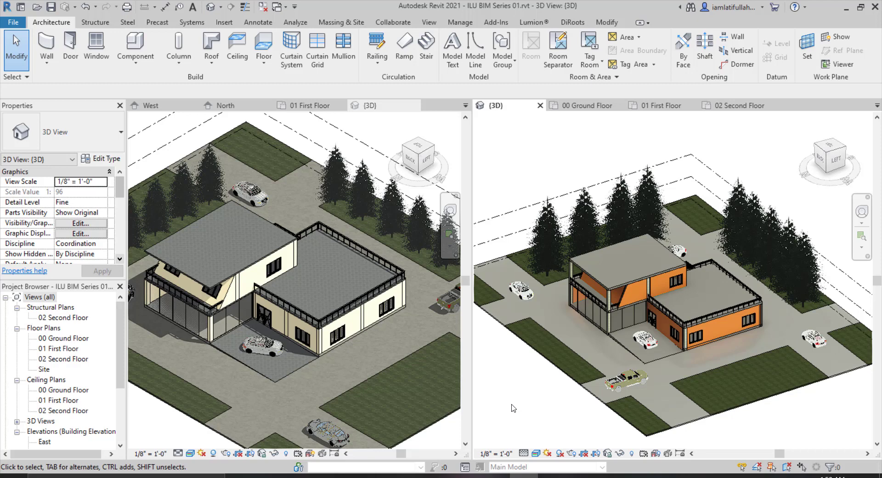
Place two windows in the upper exterior wall of the first floor plan.
scroll(530, 257, "up", 5)
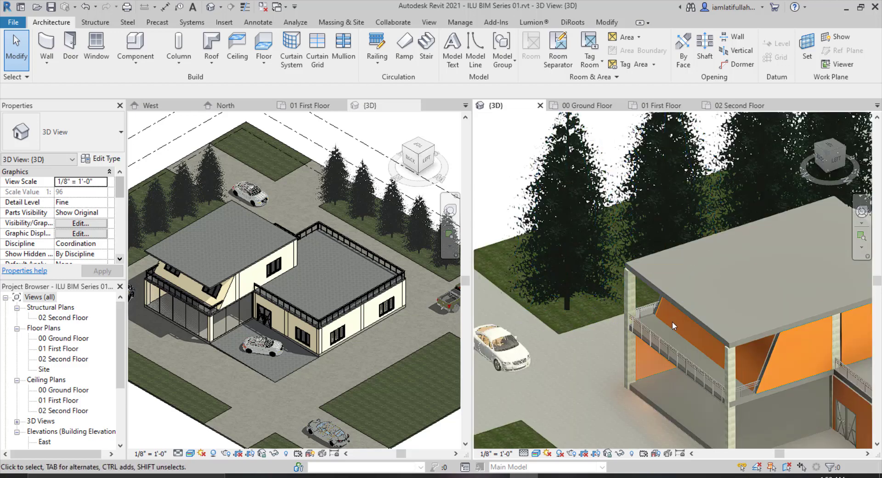
scroll(633, 315, "down", 3)
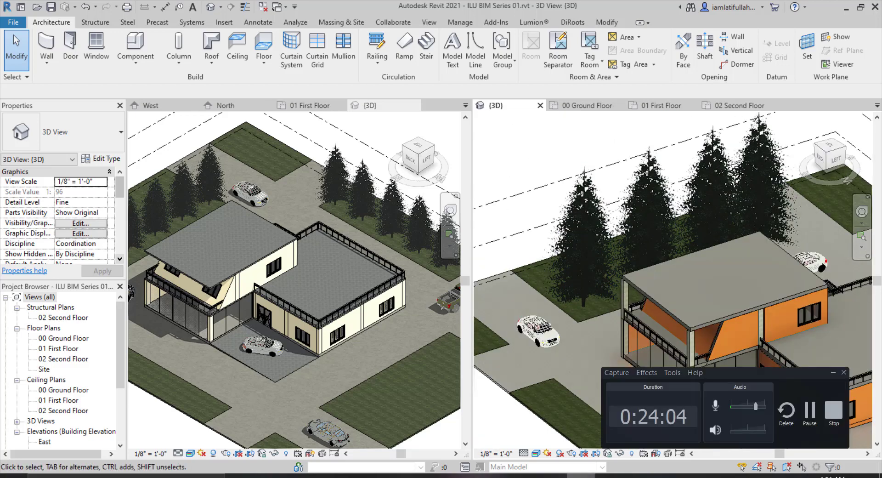
scroll(557, 331, "down", 3)
scroll(598, 372, "down", 1)
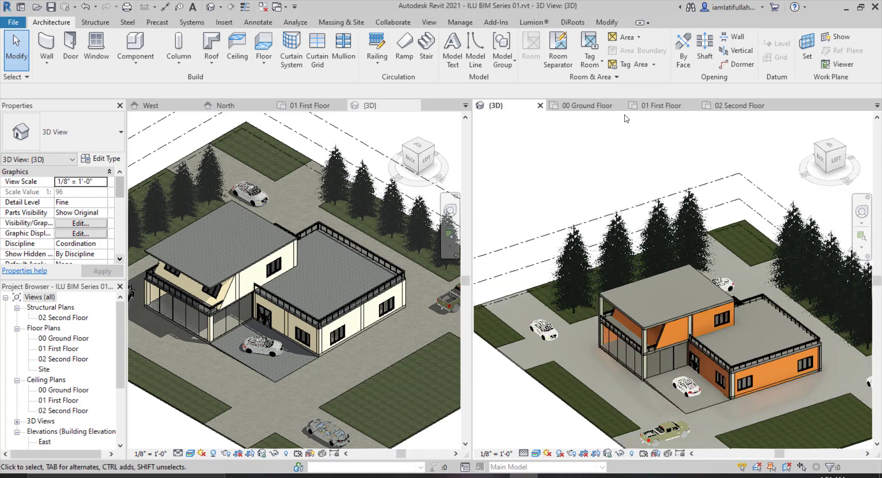
left_click(662, 105)
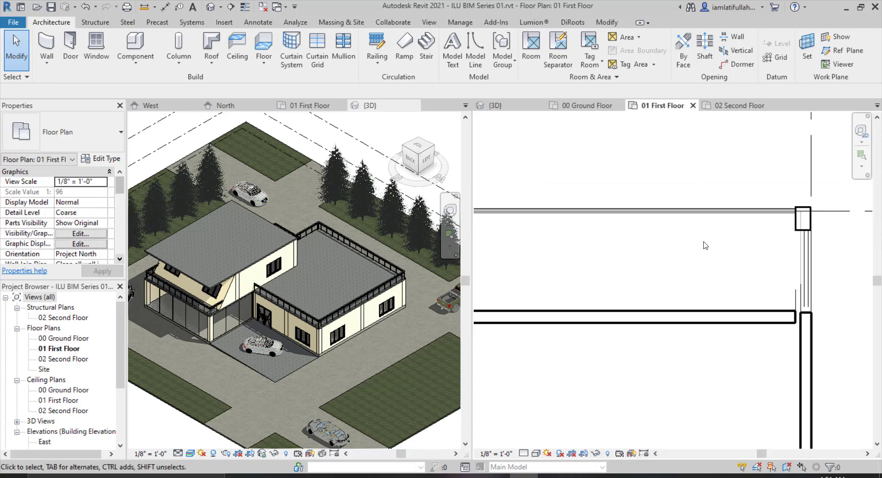
scroll(706, 245, "down", 2)
scroll(715, 238, "down", 3)
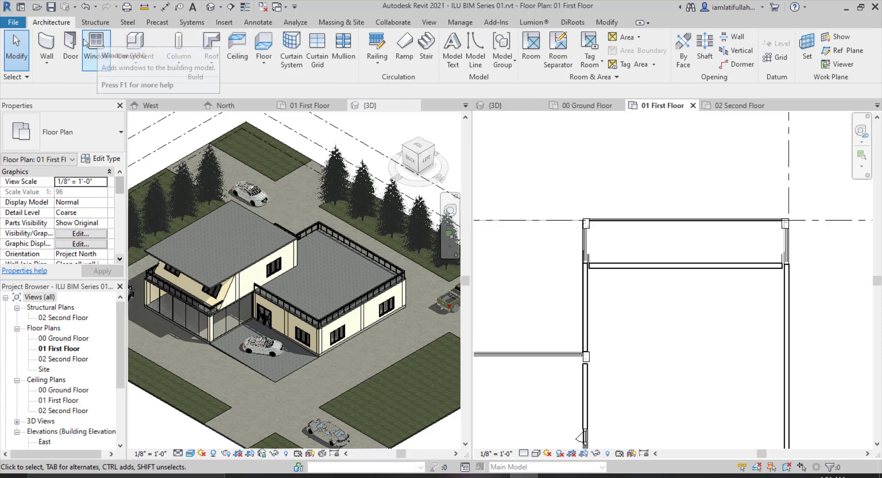
left_click(98, 44)
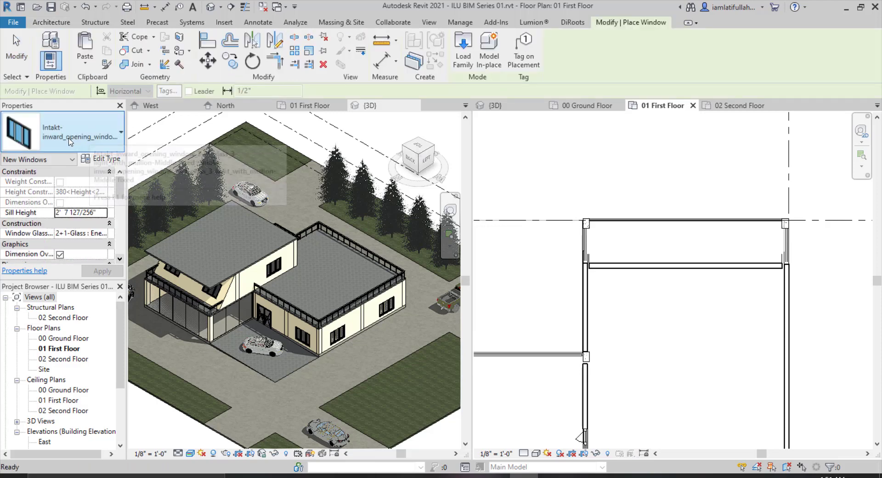
scroll(636, 266, "up", 2)
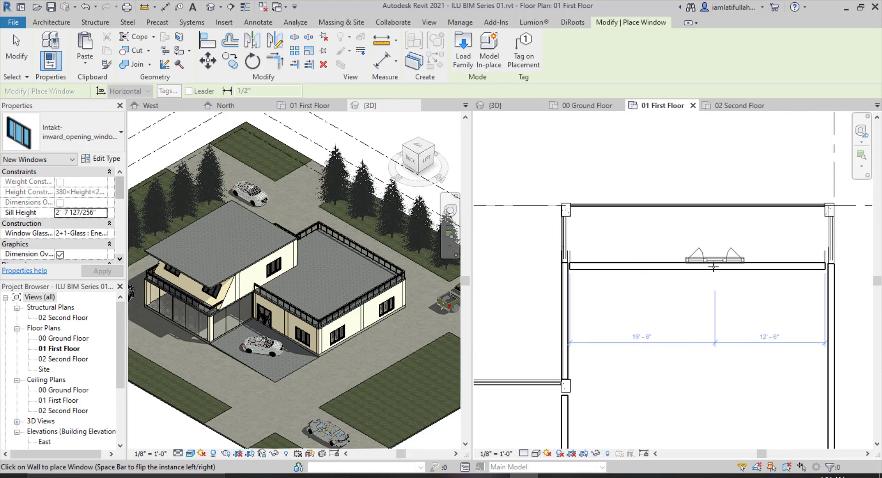
left_click(627, 265)
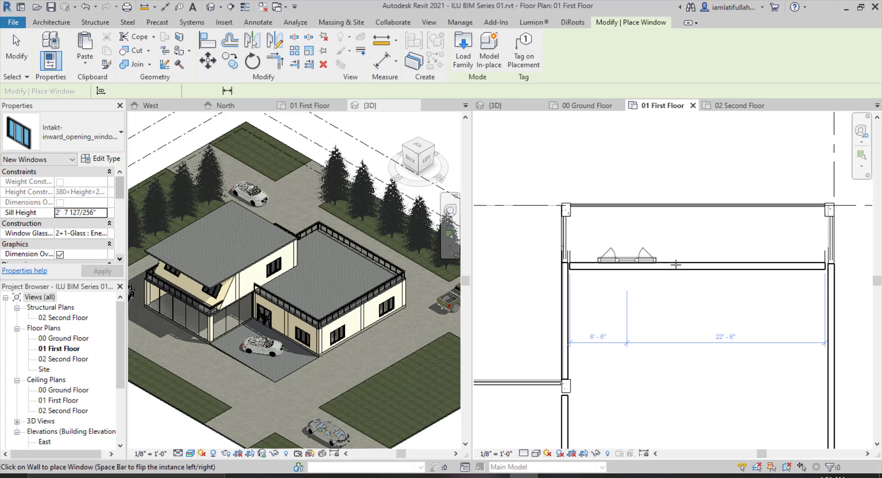
left_click(763, 264)
key("Escape")
key("Escape")
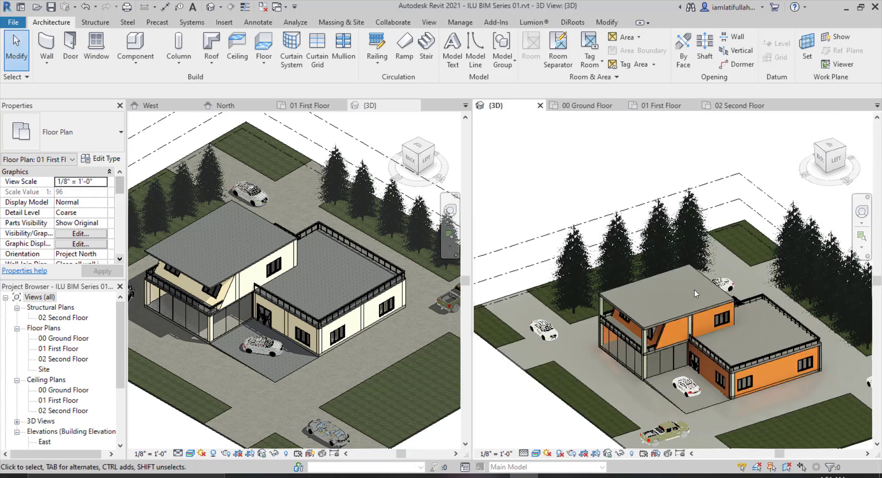
Set the orientation of one first-floor window in the sloped wall to Slanted.
scroll(610, 335, "up", 1)
scroll(611, 334, "up", 5)
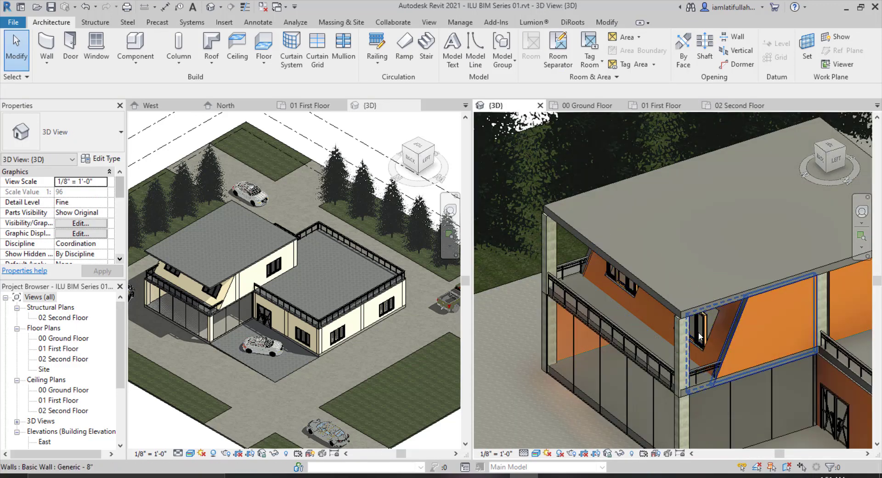
middle_click_drag(707, 346, 601, 150, "shift")
scroll(601, 150, "up", 2)
left_click(631, 220)
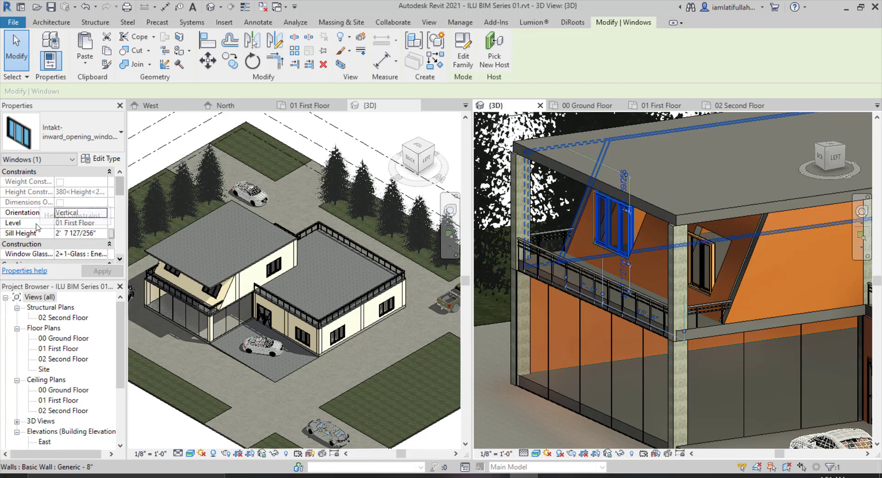
left_click(97, 217)
left_click(102, 212)
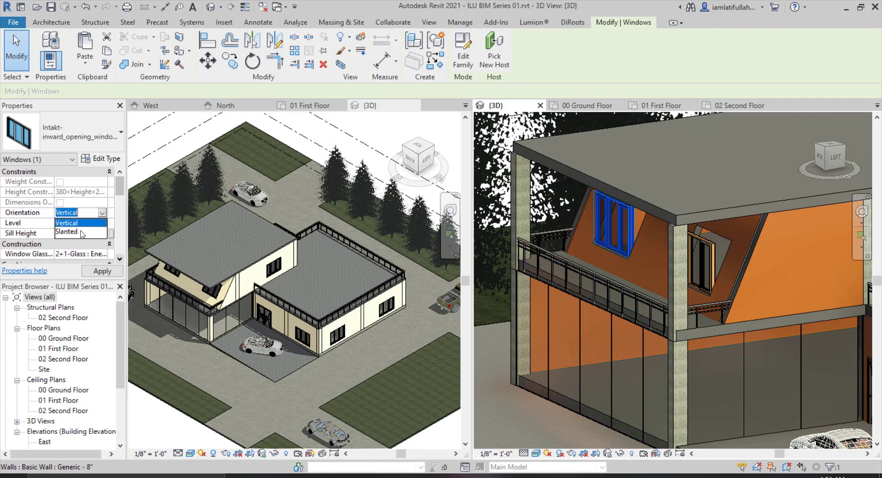
left_click(83, 233)
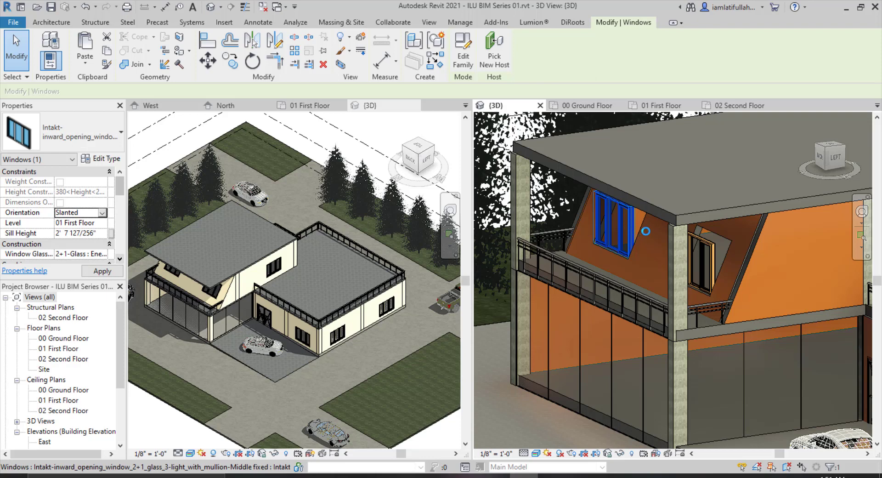
Set the second sloped-wall window's orientation to Slanted as well.
left_click(706, 251)
left_click(102, 214)
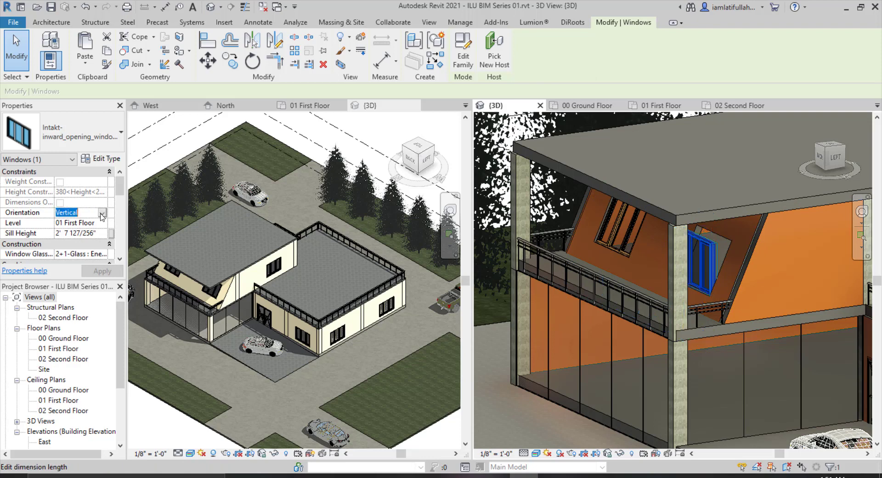
left_click(102, 213)
left_click(78, 233)
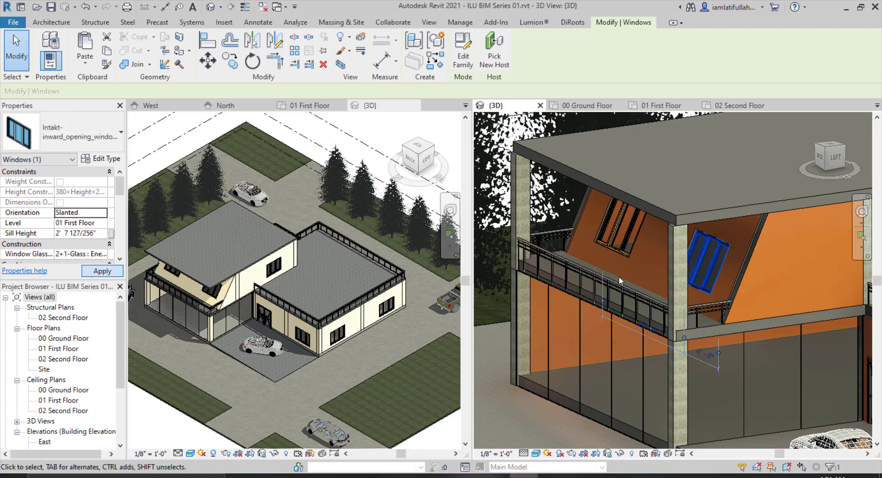
key("Escape")
Delete the structural column at the balcony corner.
scroll(643, 311, "down", 6)
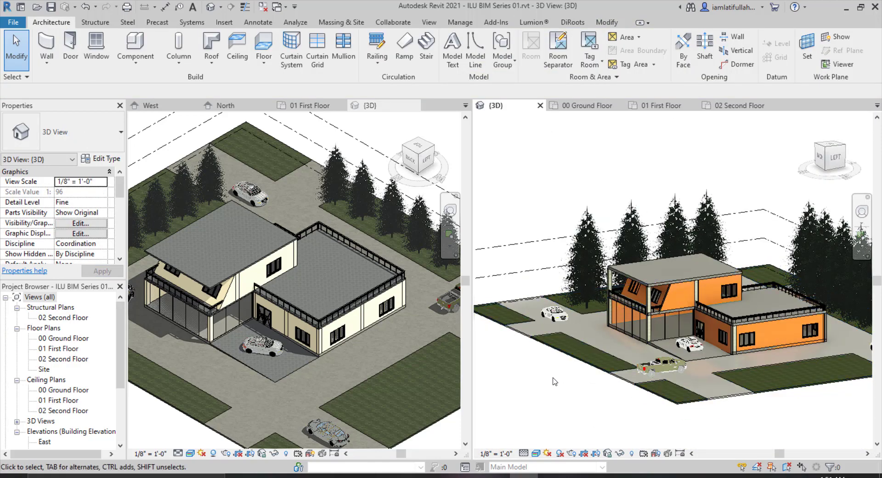
scroll(643, 265, "up", 5)
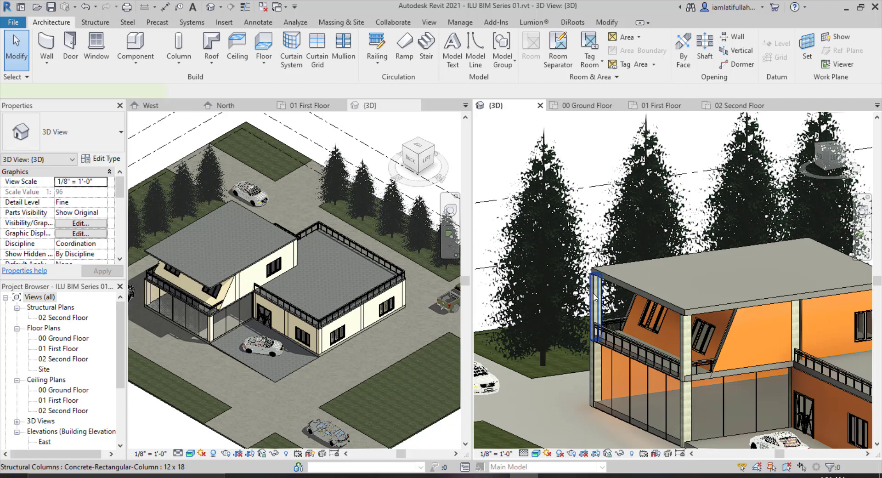
left_click(593, 297)
key("Delete")
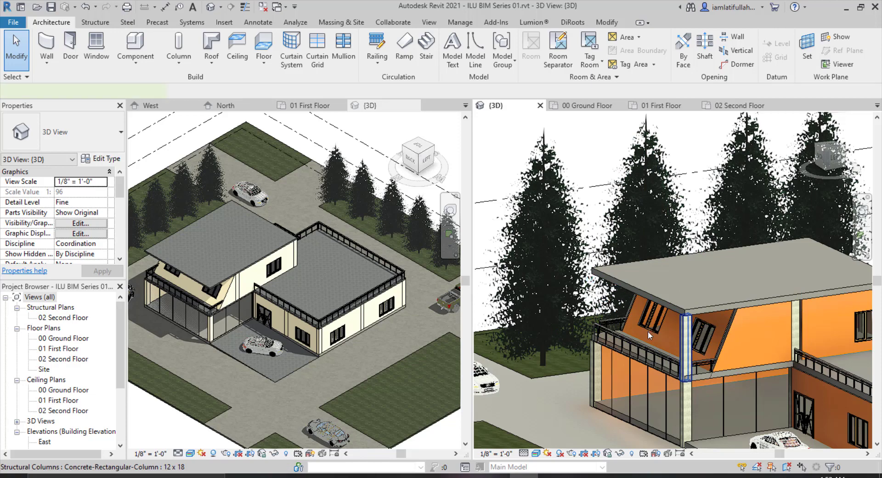
Review the updated house from different angles in the 3D view.
scroll(634, 321, "down", 5)
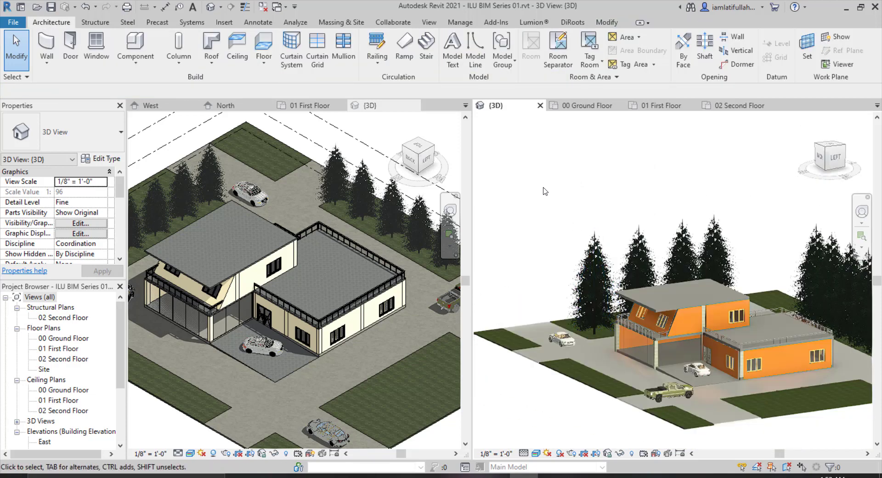
scroll(645, 322, "down", 1)
scroll(724, 412, "up", 1)
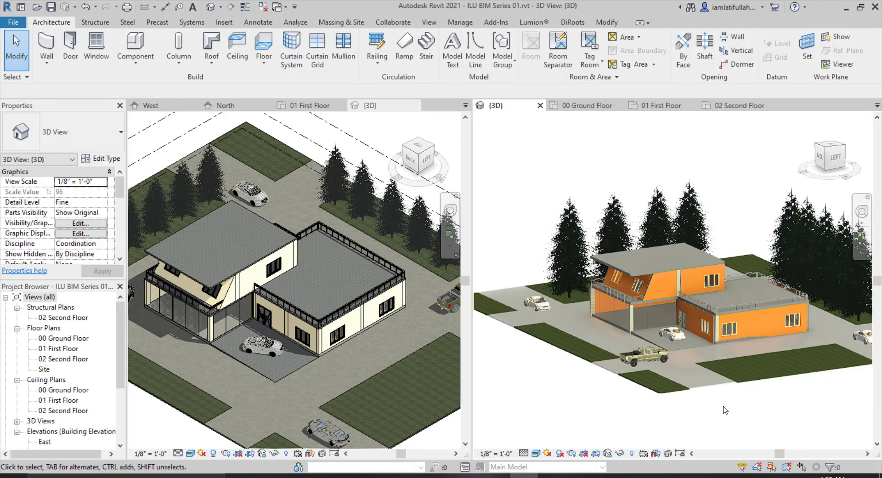
middle_click_drag(725, 409, 721, 406, "shift")
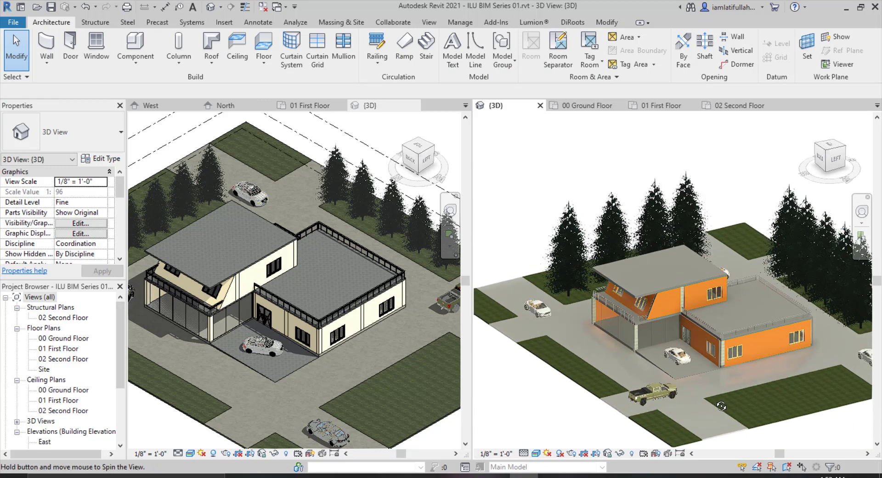
scroll(697, 358, "down", 4)
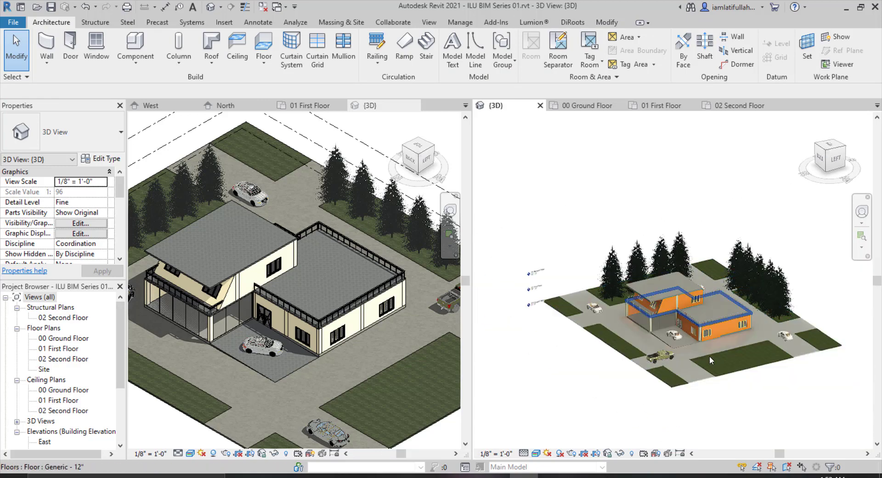
scroll(709, 355, "up", 5)
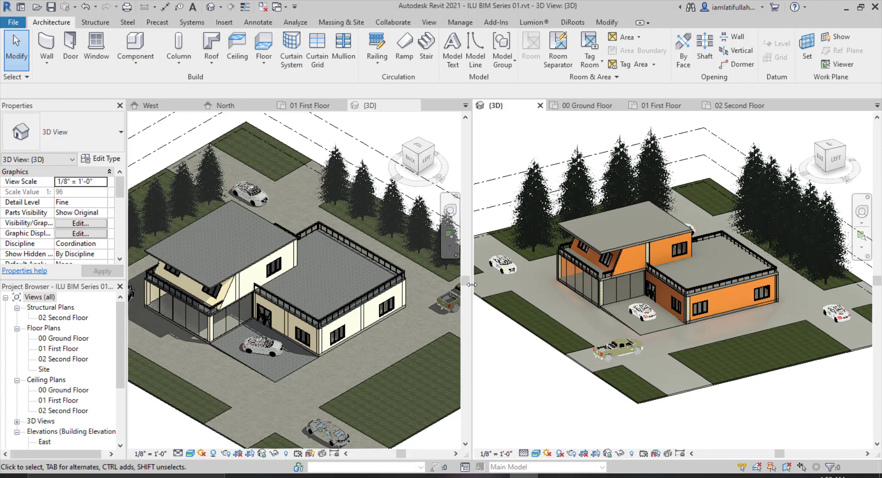
left_click_drag(472, 285, 497, 285)
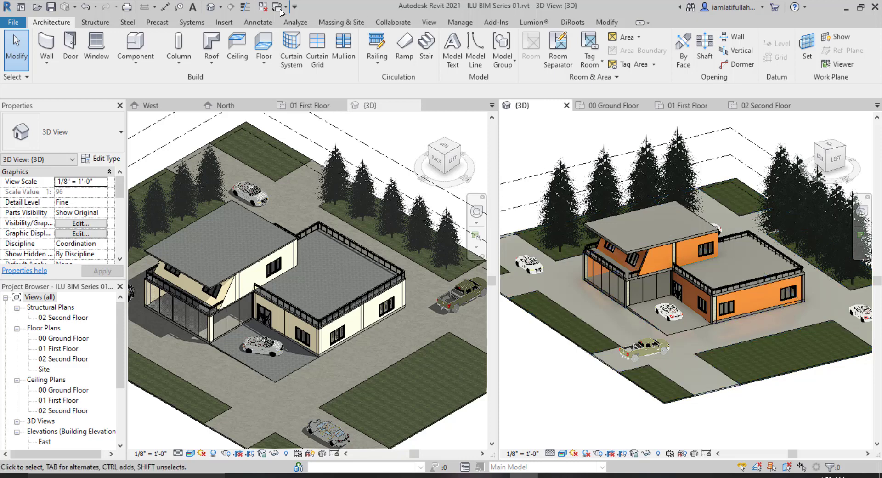
Switch to the browser's cloud renderings page for the project to review the finished renderings.
left_click(428, 27)
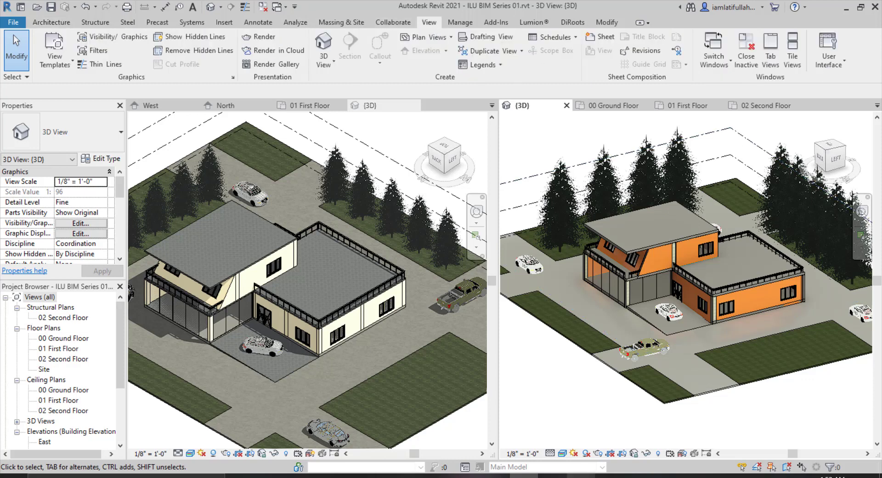
left_click(583, 476)
left_click(583, 476)
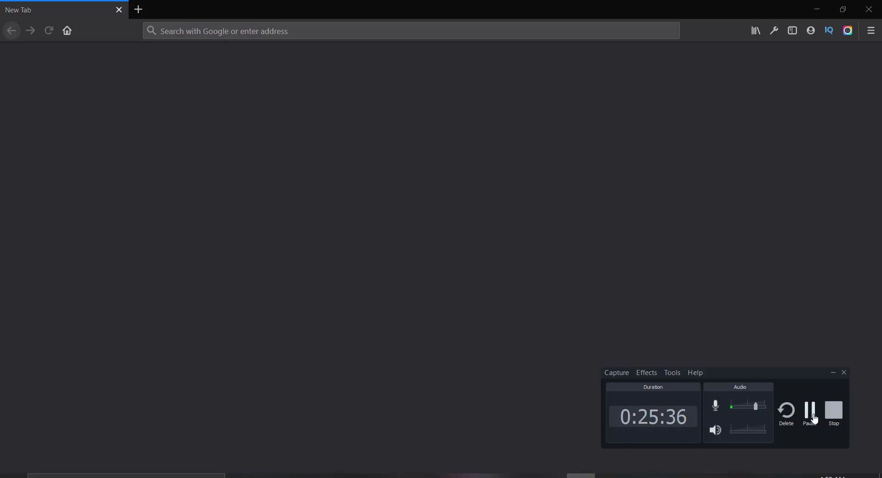
left_click(809, 411)
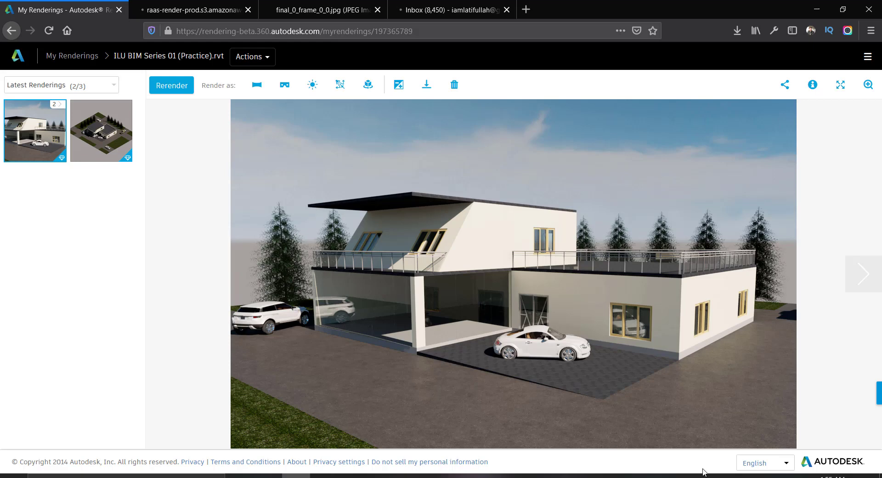
left_click(523, 476)
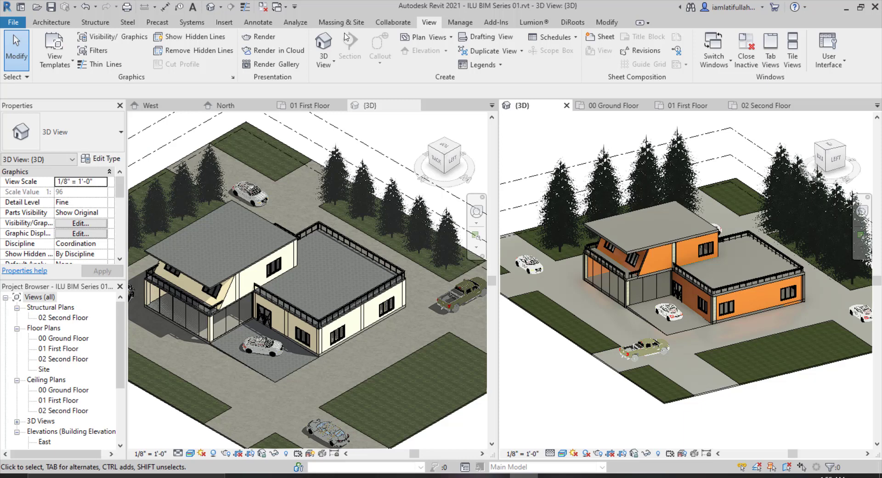
left_click(845, 9)
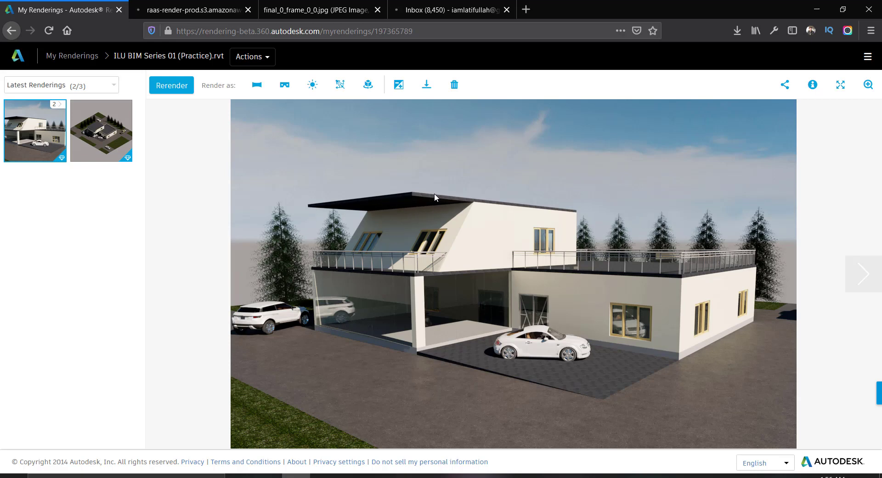
Open the aerial site rendering and zoom the page to inspect it.
left_click(101, 131)
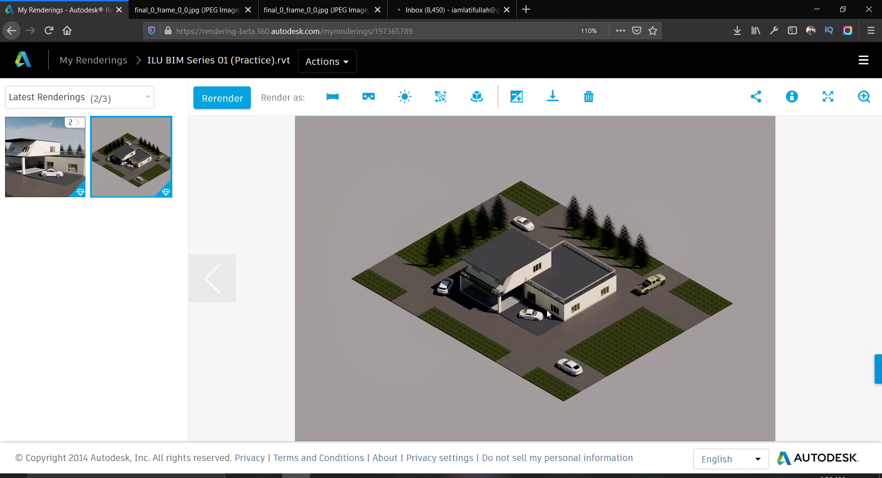
scroll(546, 310, "down", 5, "ctrl")
scroll(454, 277, "up", 4, "ctrl")
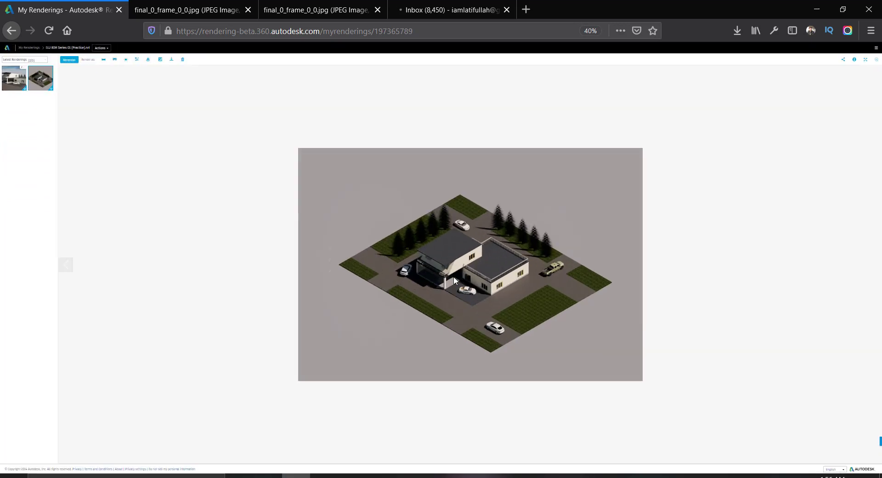
scroll(454, 277, "up", 2, "ctrl")
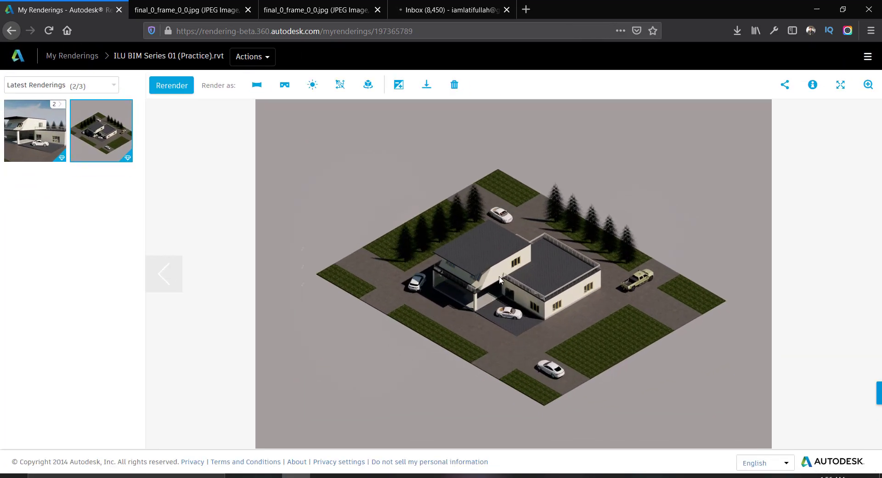
left_click(807, 17)
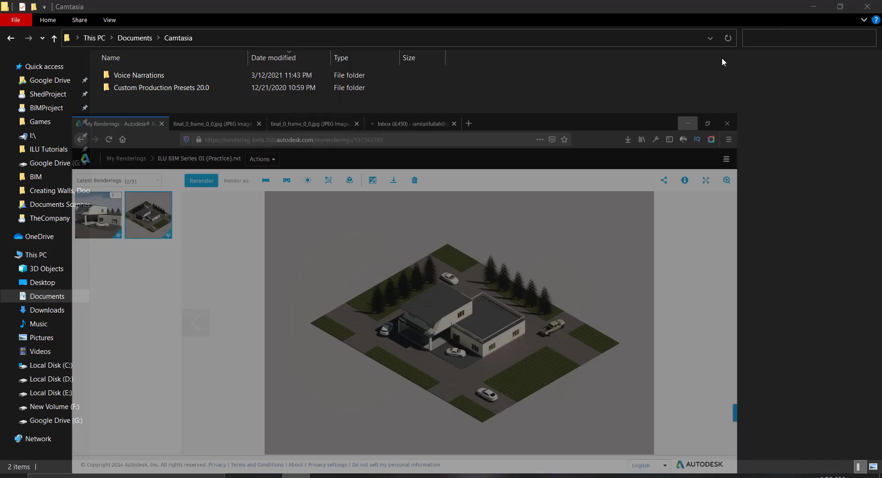
left_click(521, 475)
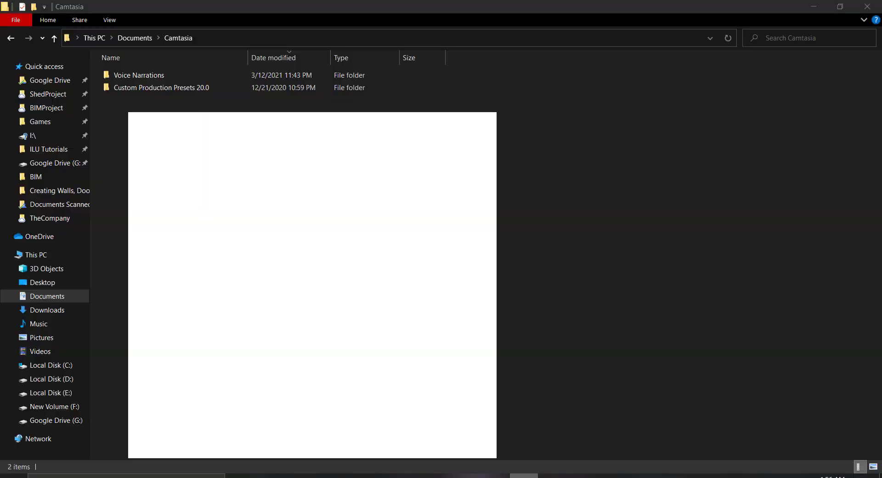